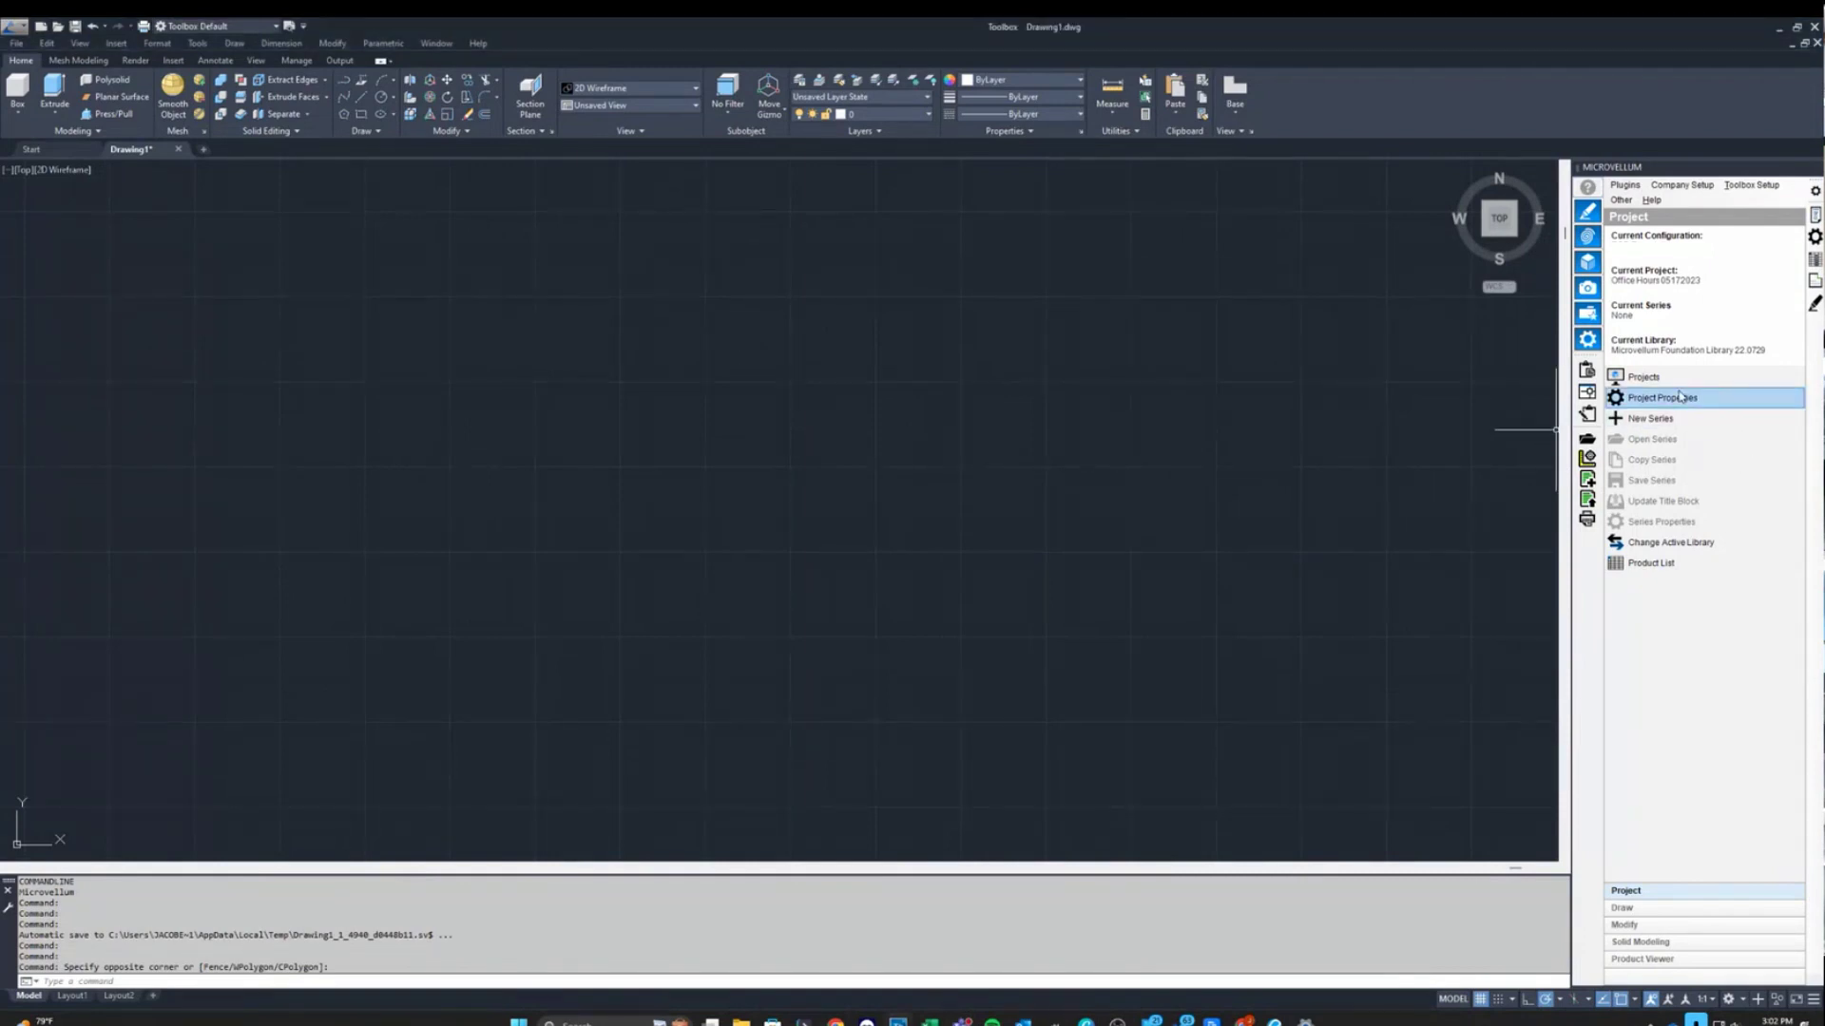
# Add a new series named Series 1 to the Office Hours project and open its drawing.
pyautogui.click(1768, 419)
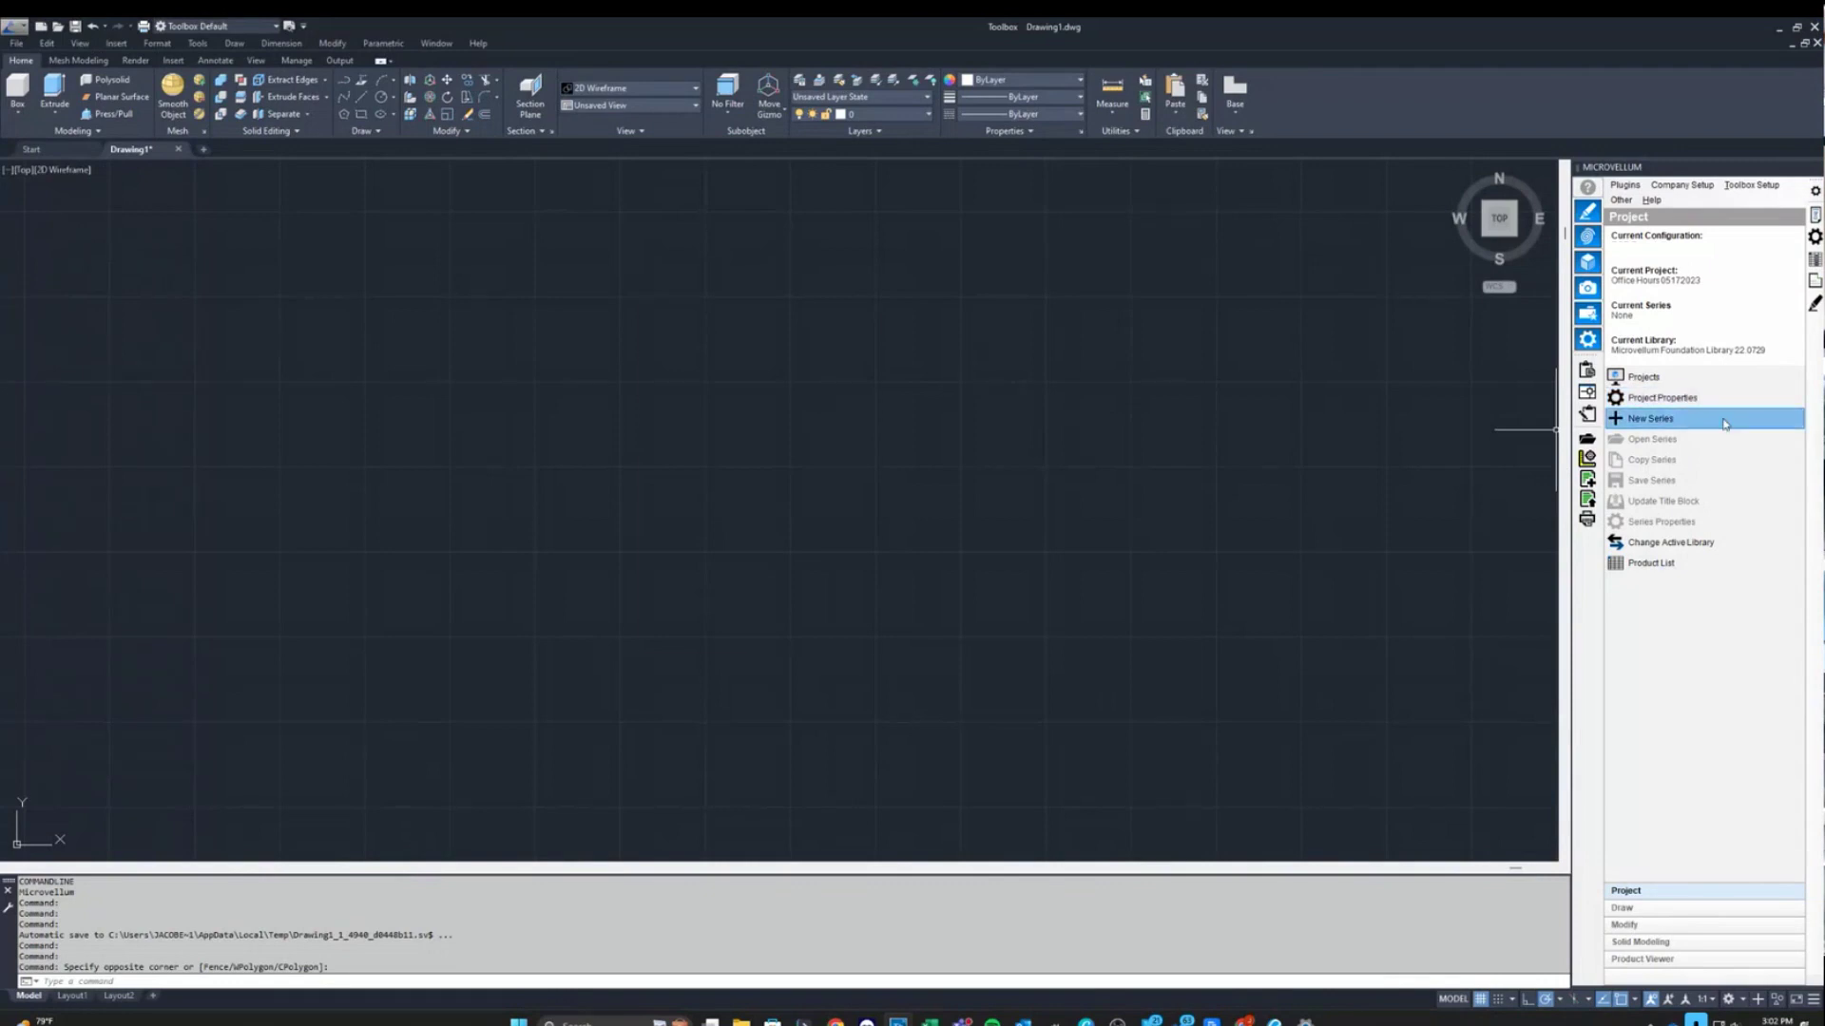
pyautogui.rightClick(762, 373)
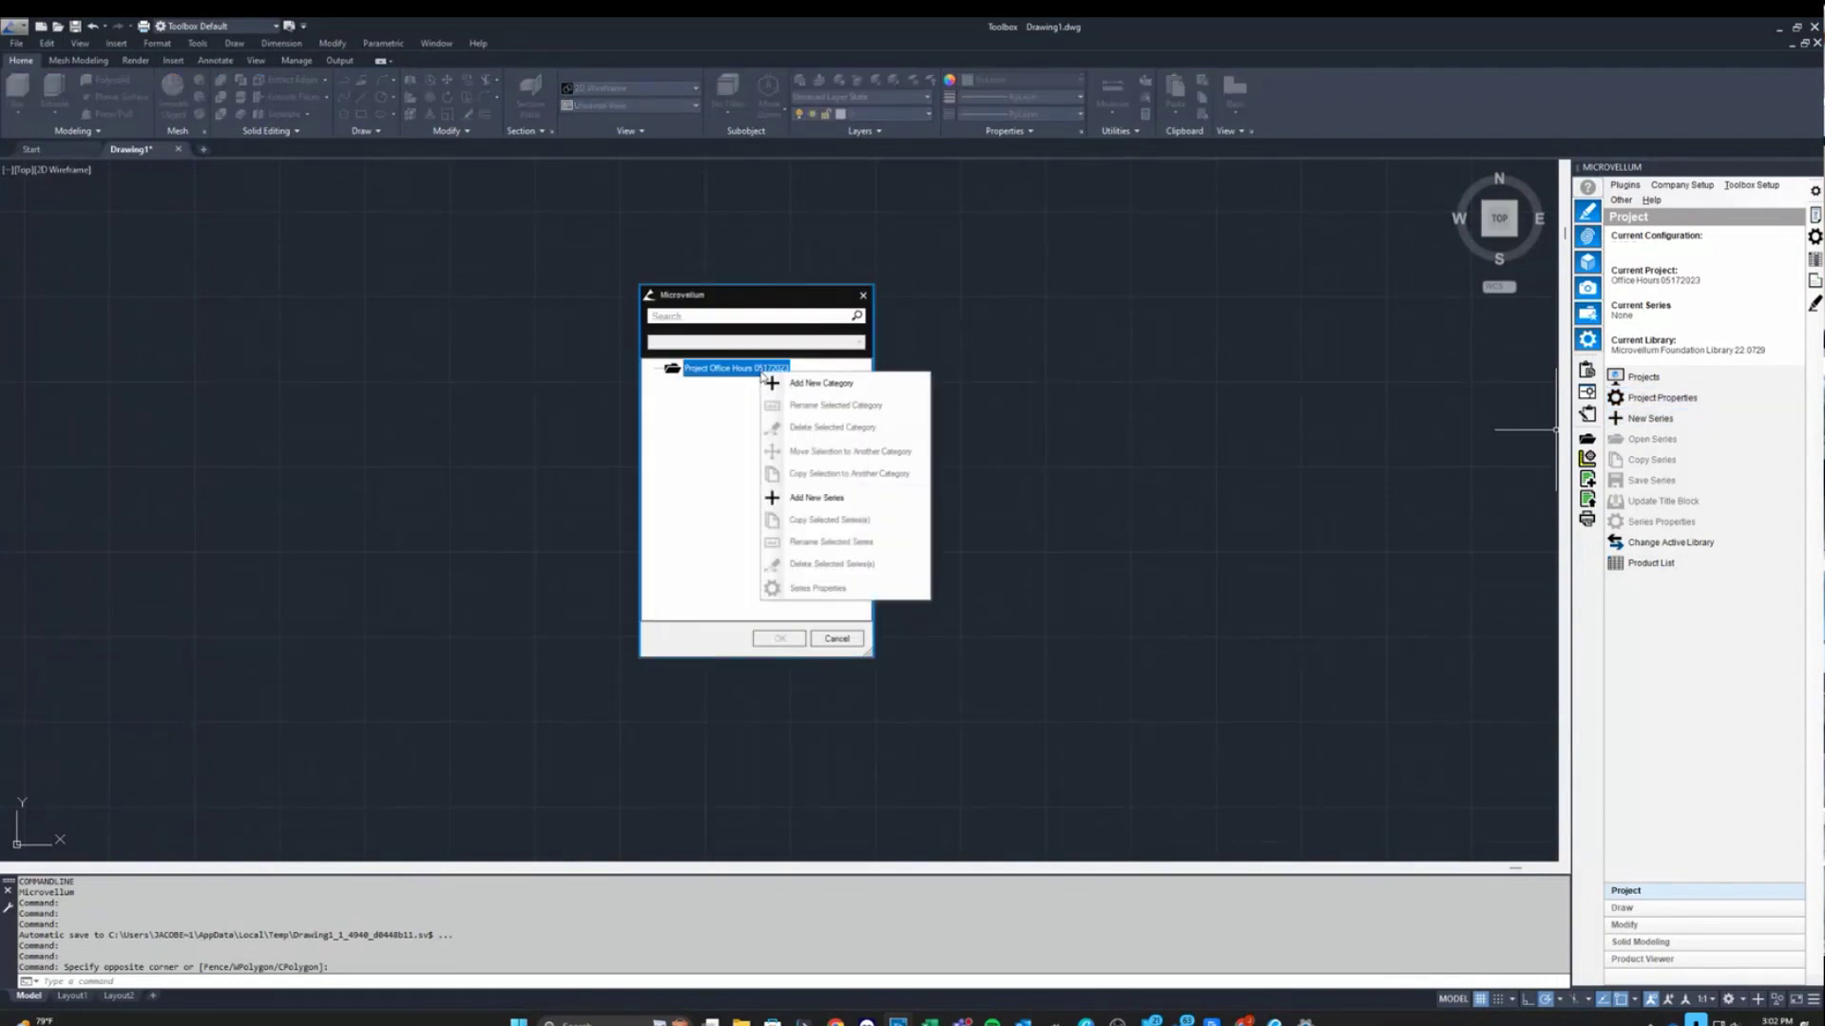
pyautogui.click(835, 498)
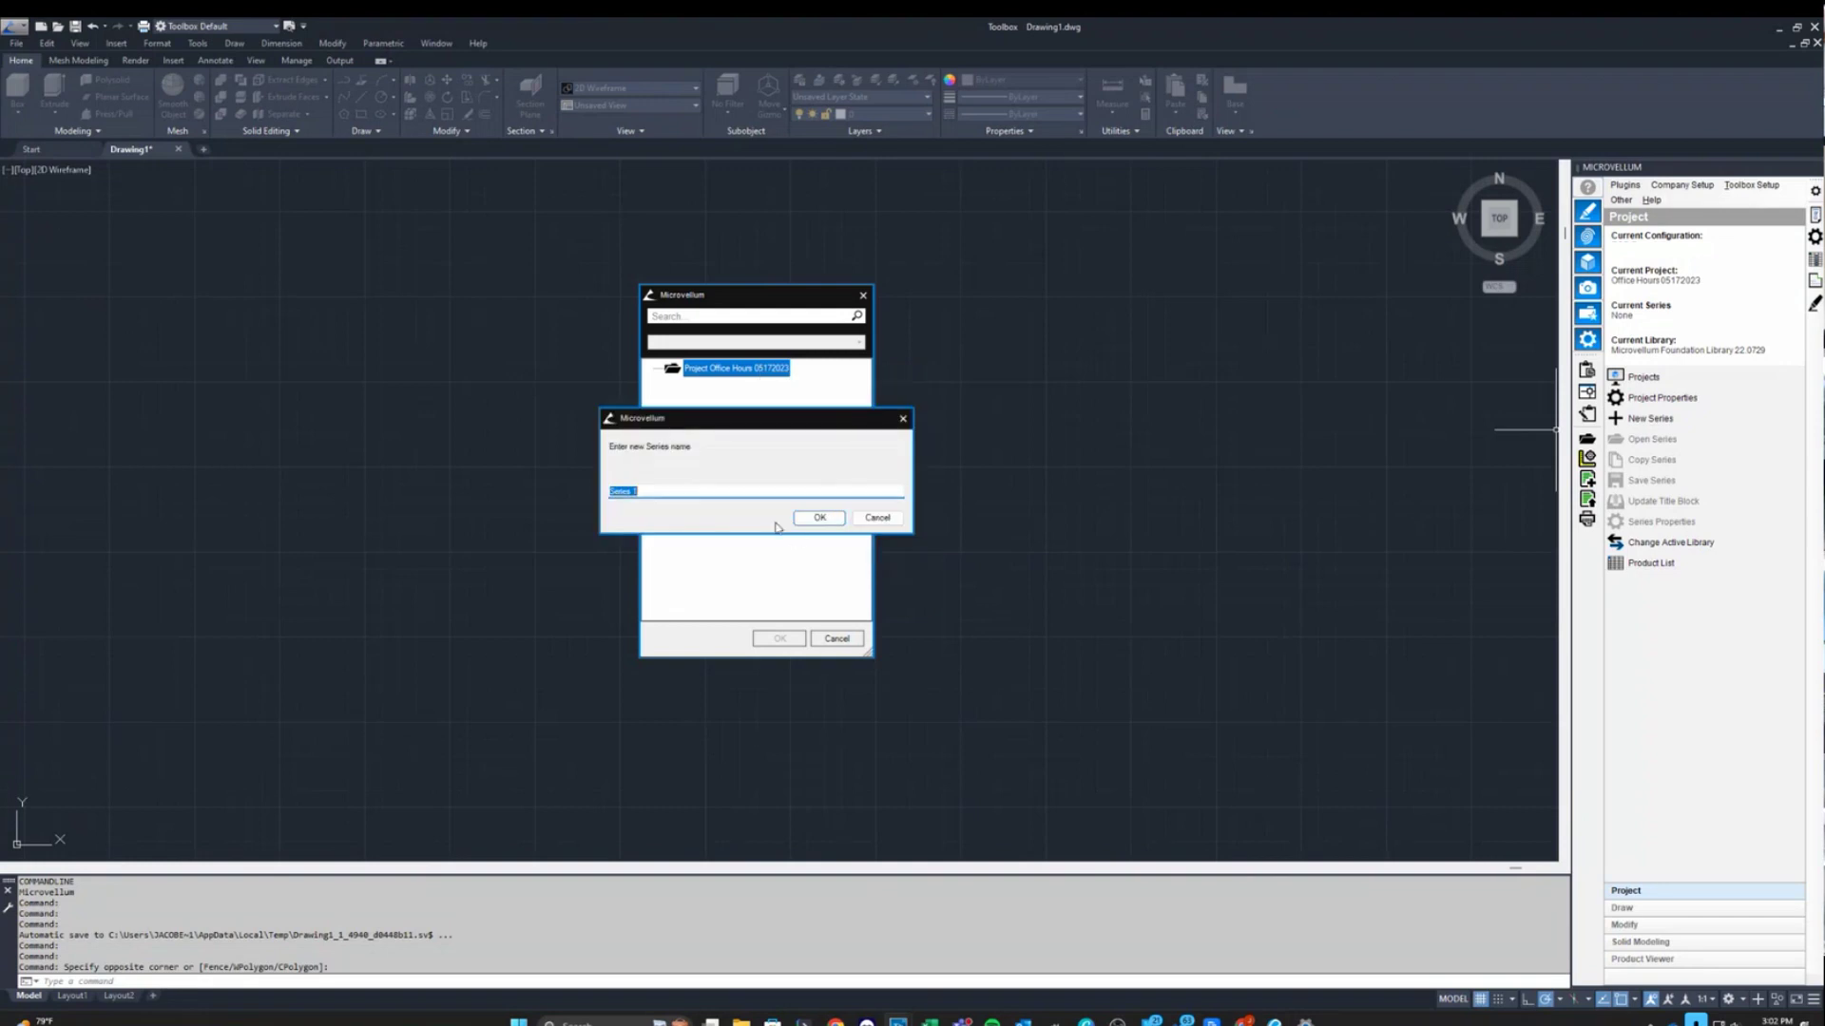
pyautogui.click(818, 519)
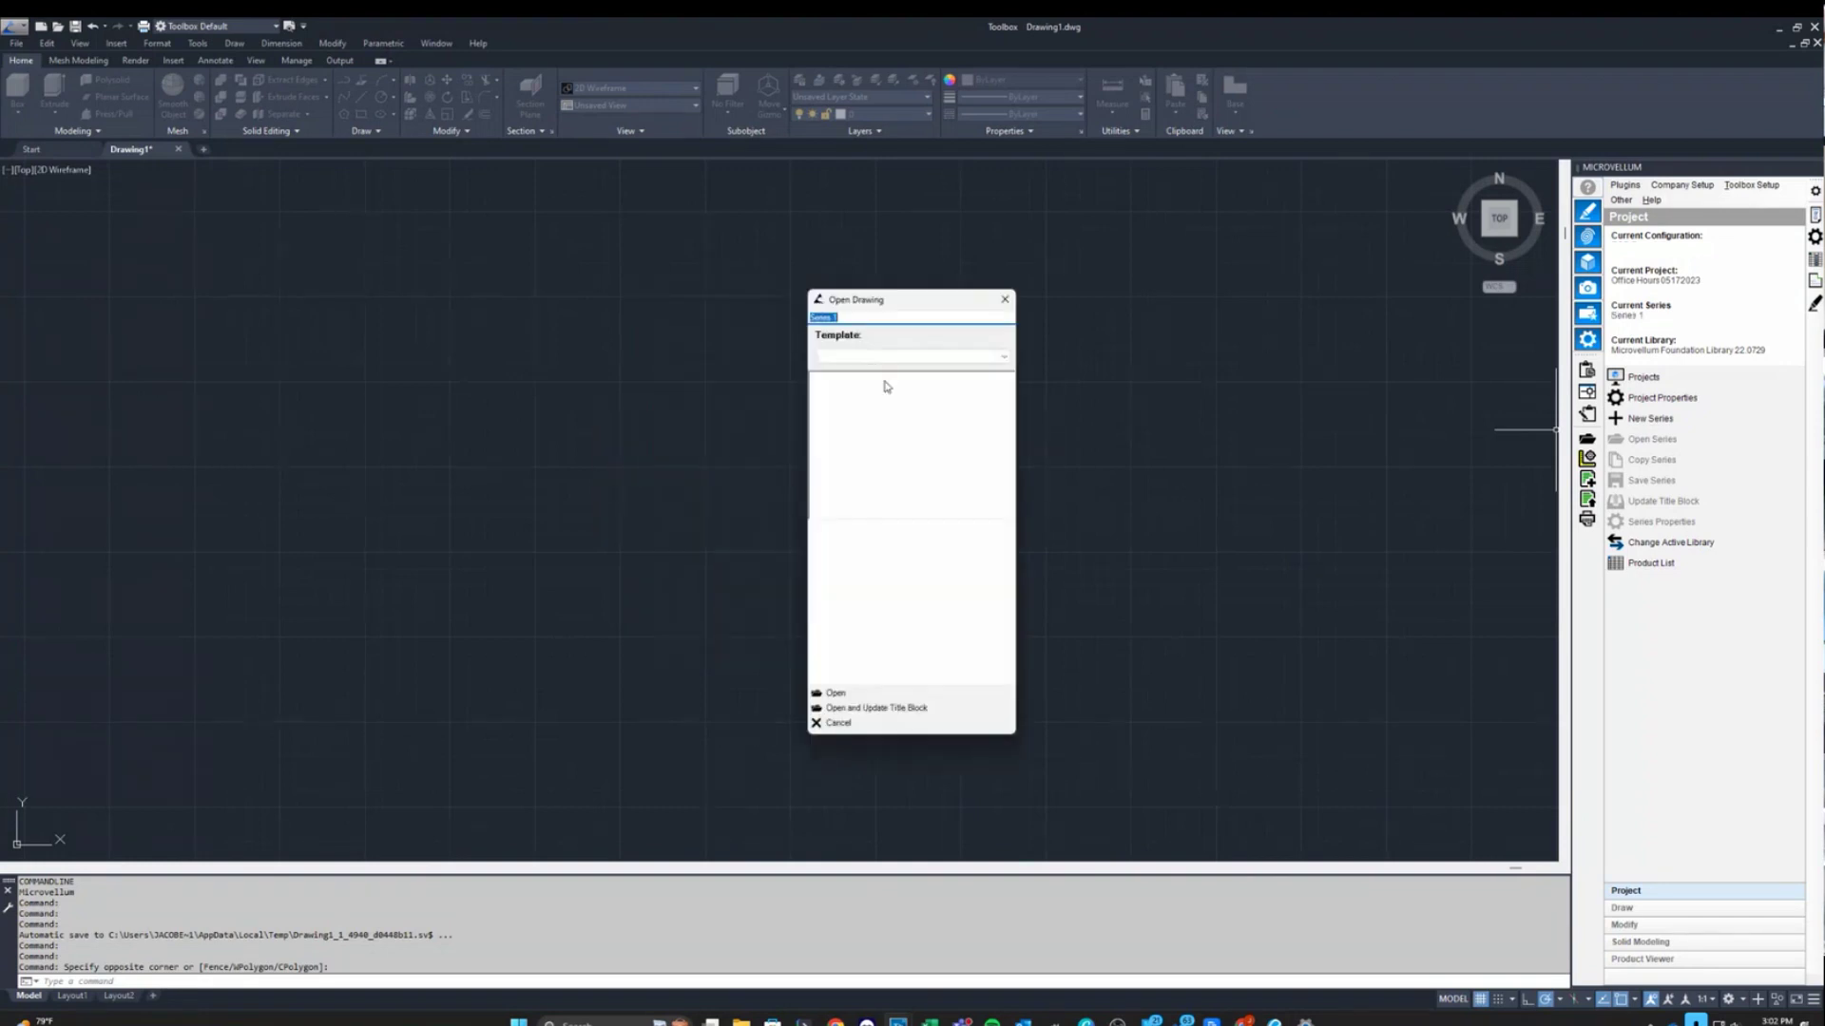
pyautogui.click(870, 693)
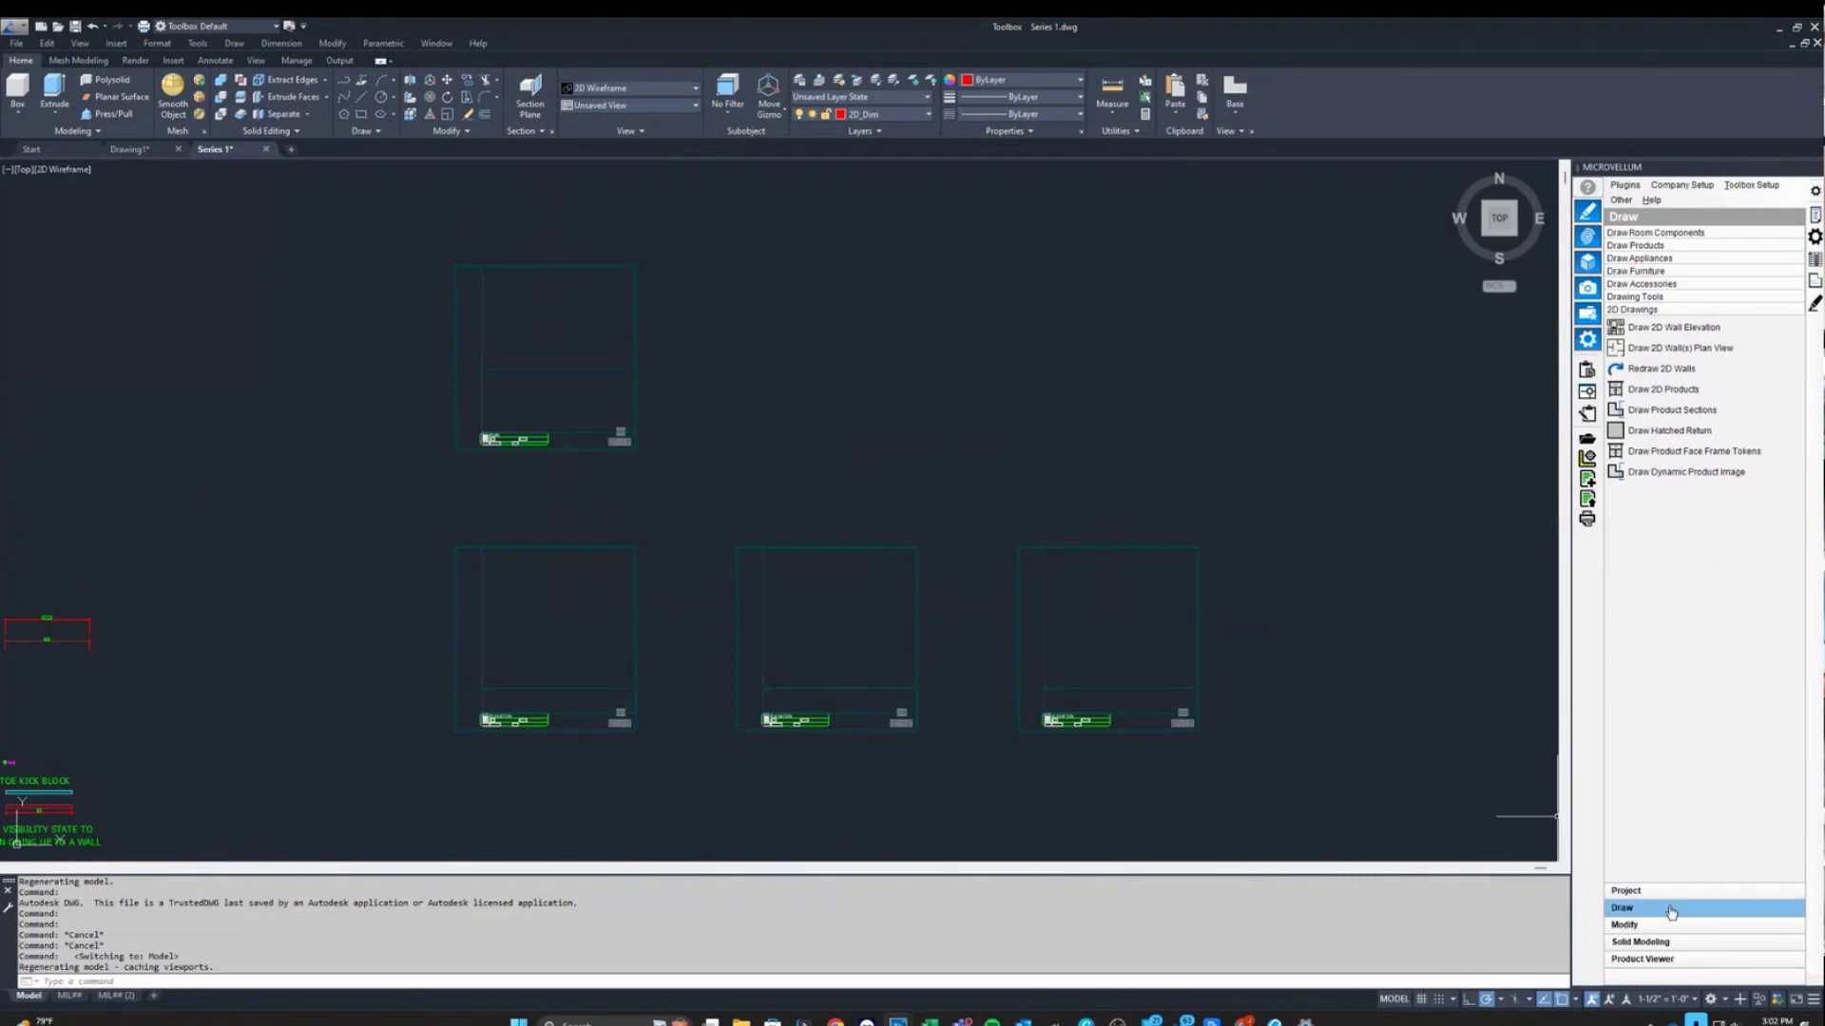
# In the upper plan frame, start a wall by picking points at the guide line's left end and run it 48 inches upward.
pyautogui.scroll(-3, 998, 319)
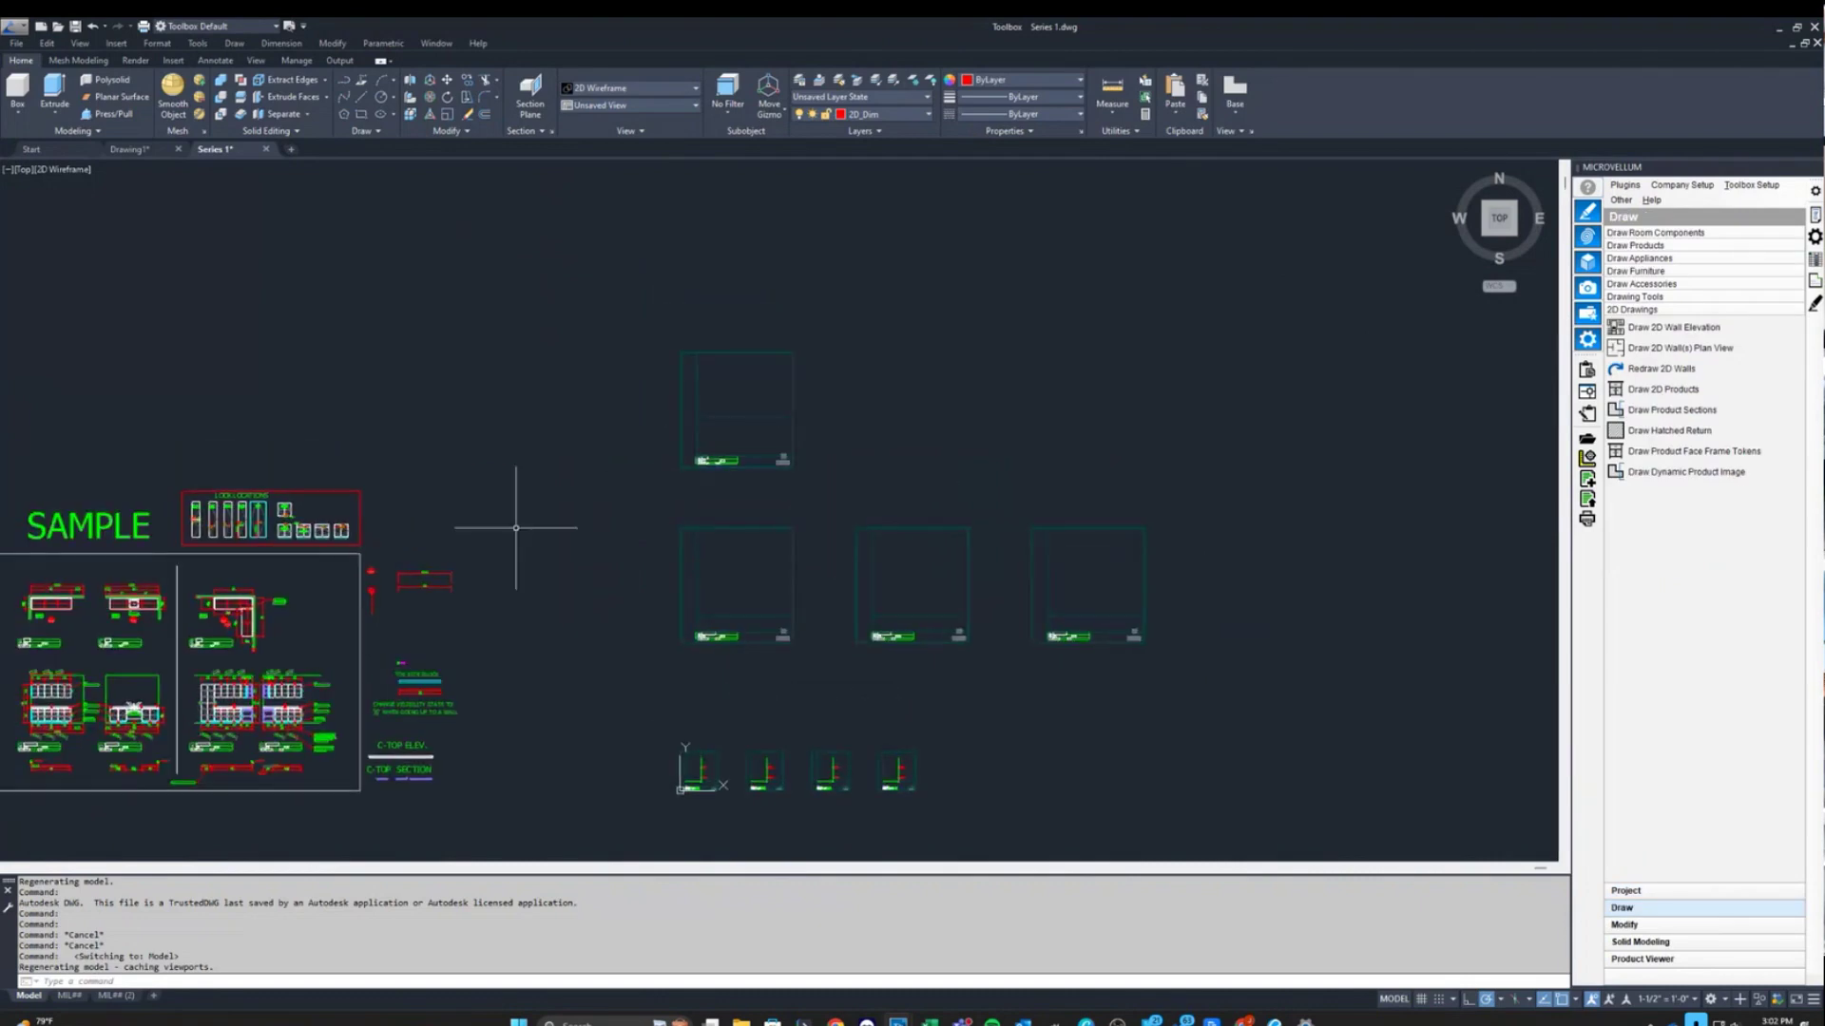
pyautogui.scroll(2, 893, 395)
pyautogui.scroll(-2, 877, 354)
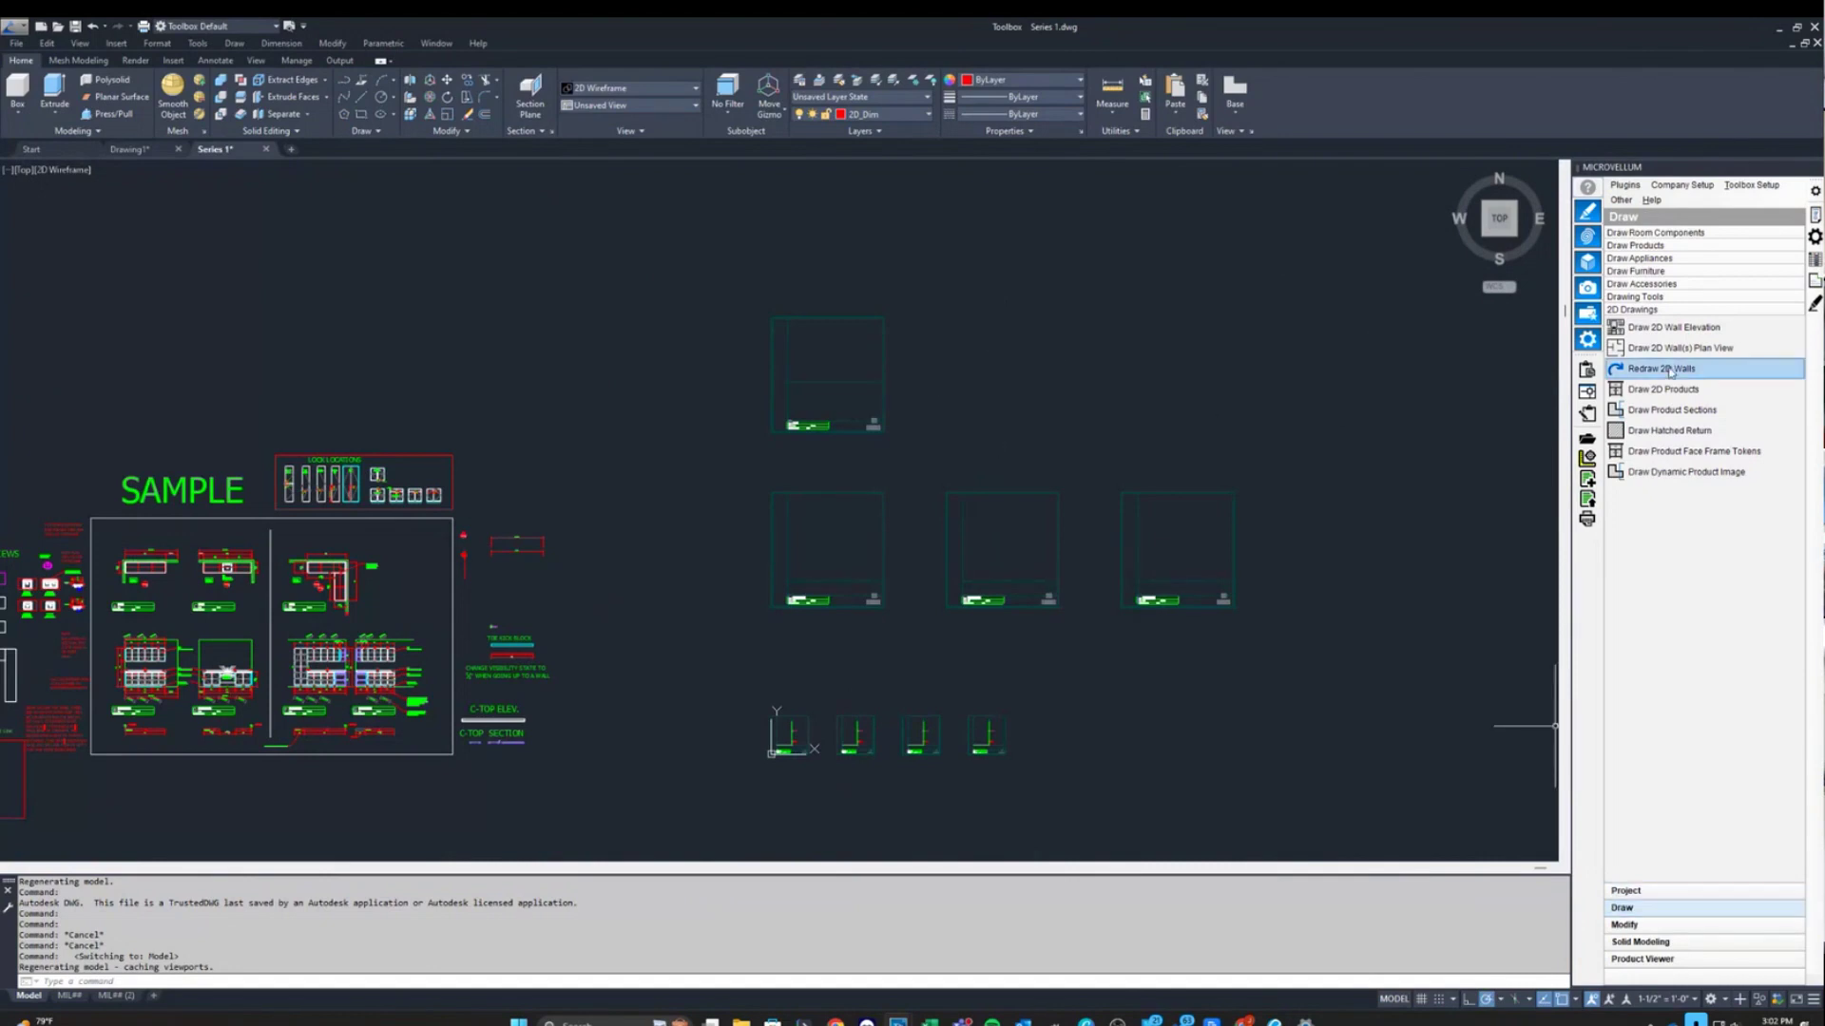
pyautogui.click(1684, 236)
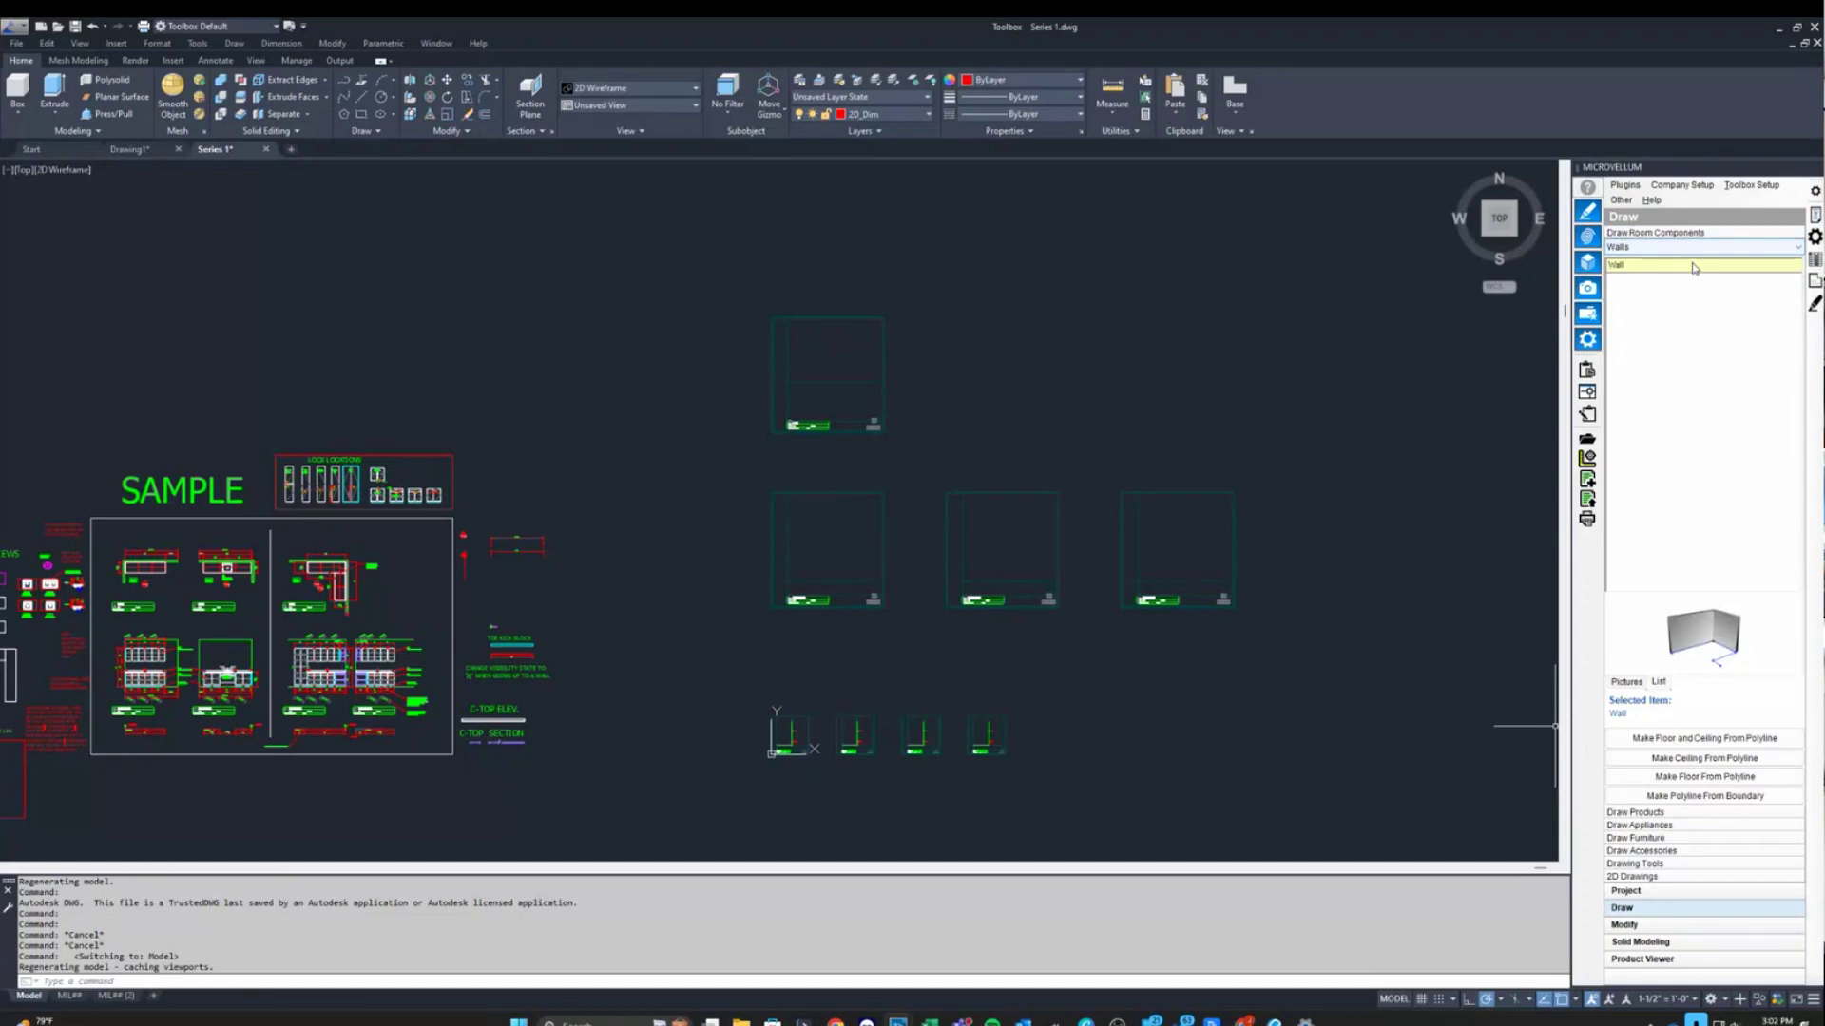
pyautogui.rightClick(1692, 267)
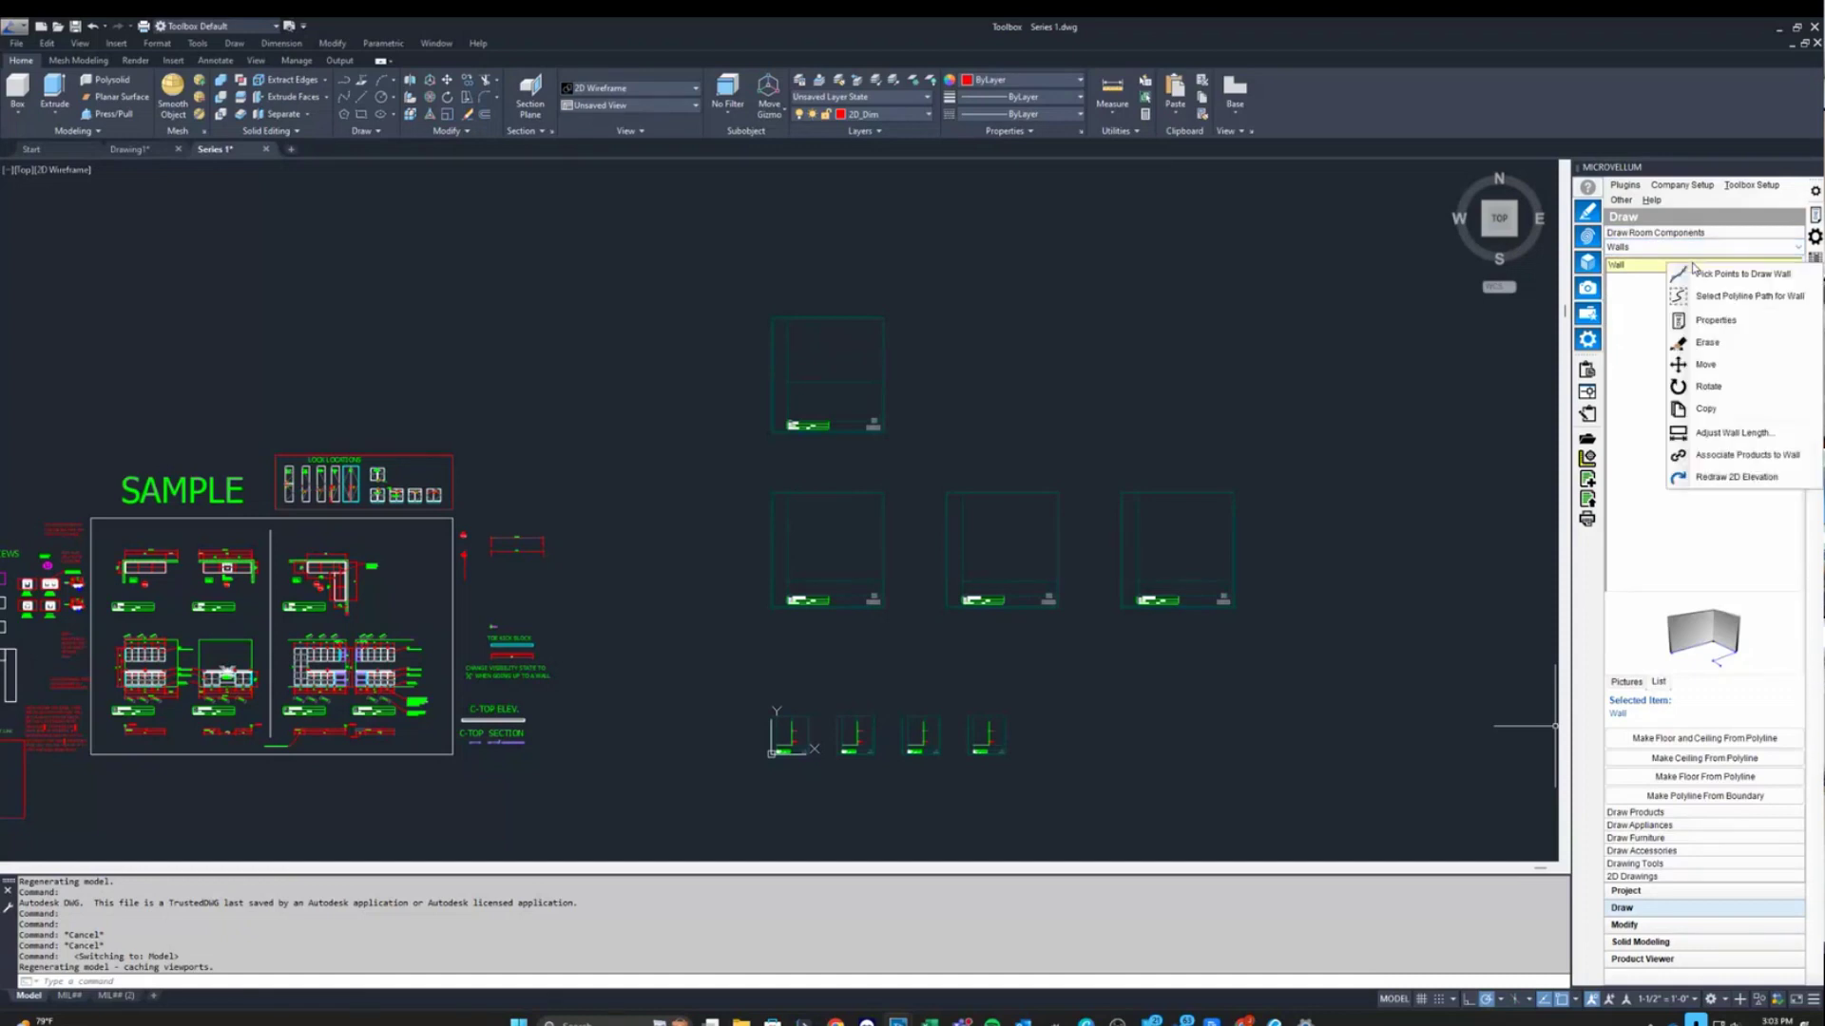
pyautogui.click(1763, 275)
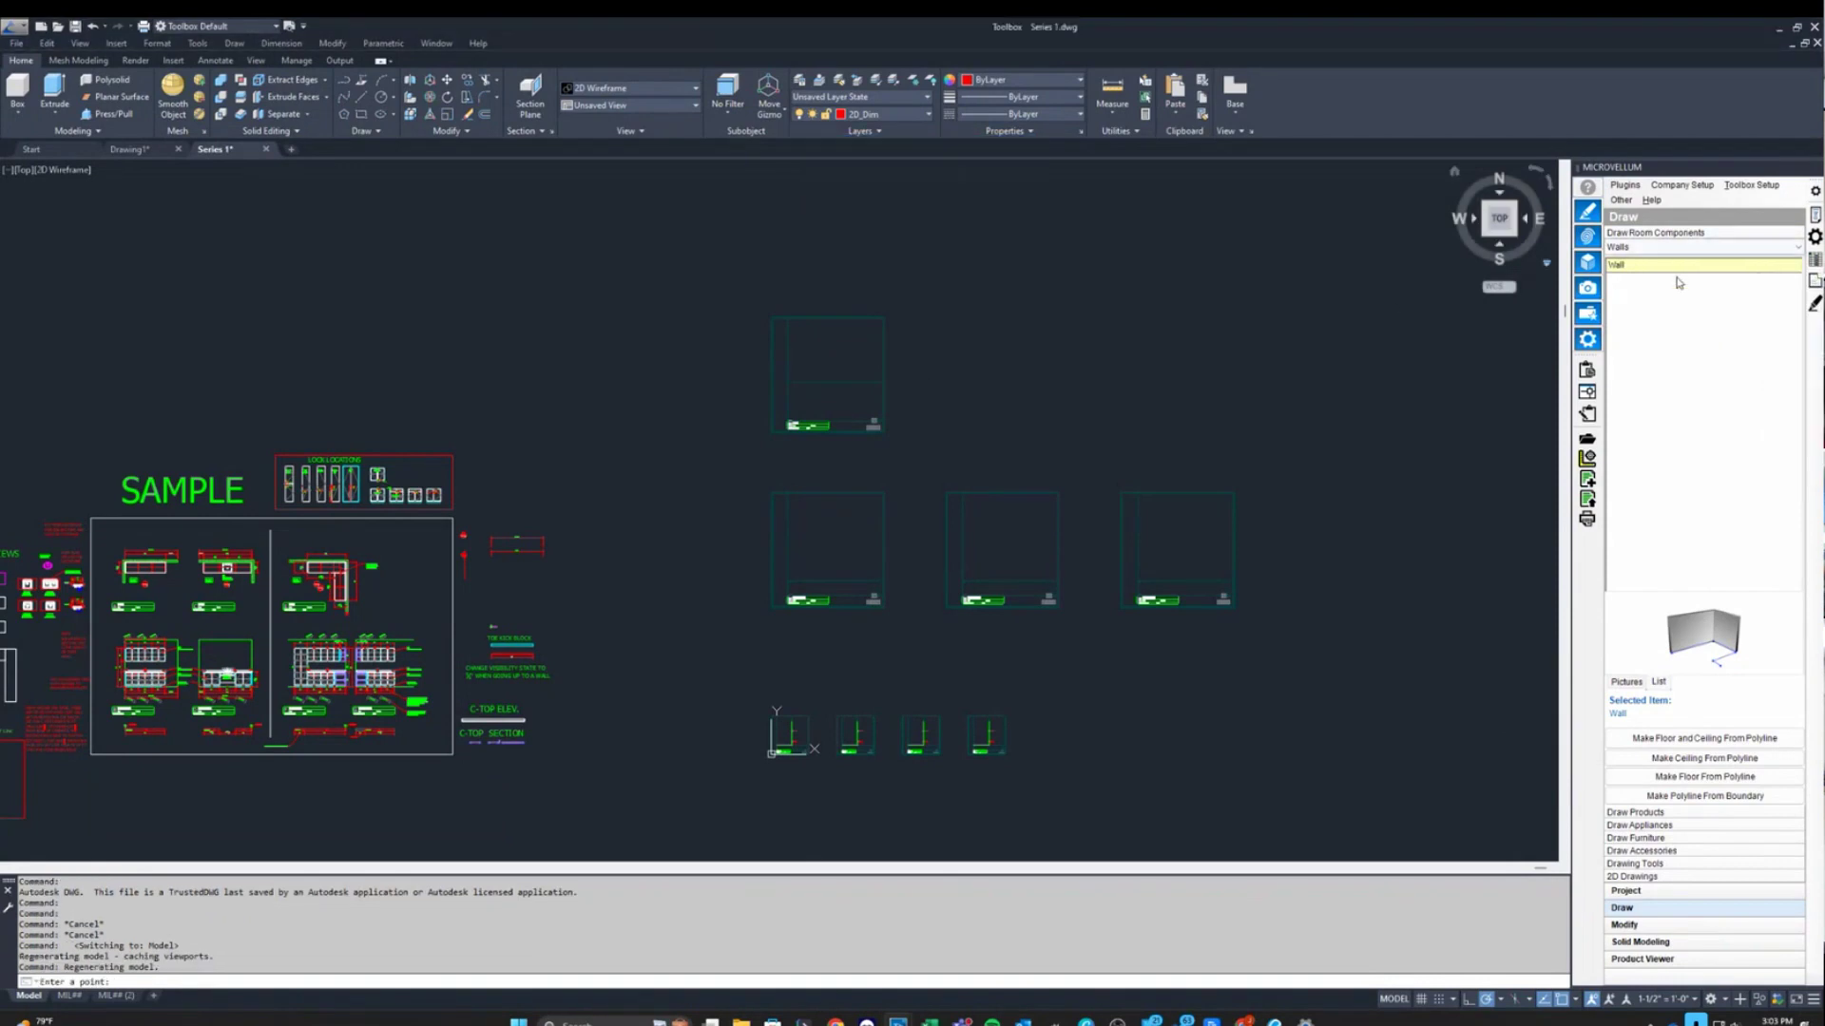
pyautogui.scroll(6, 818, 370)
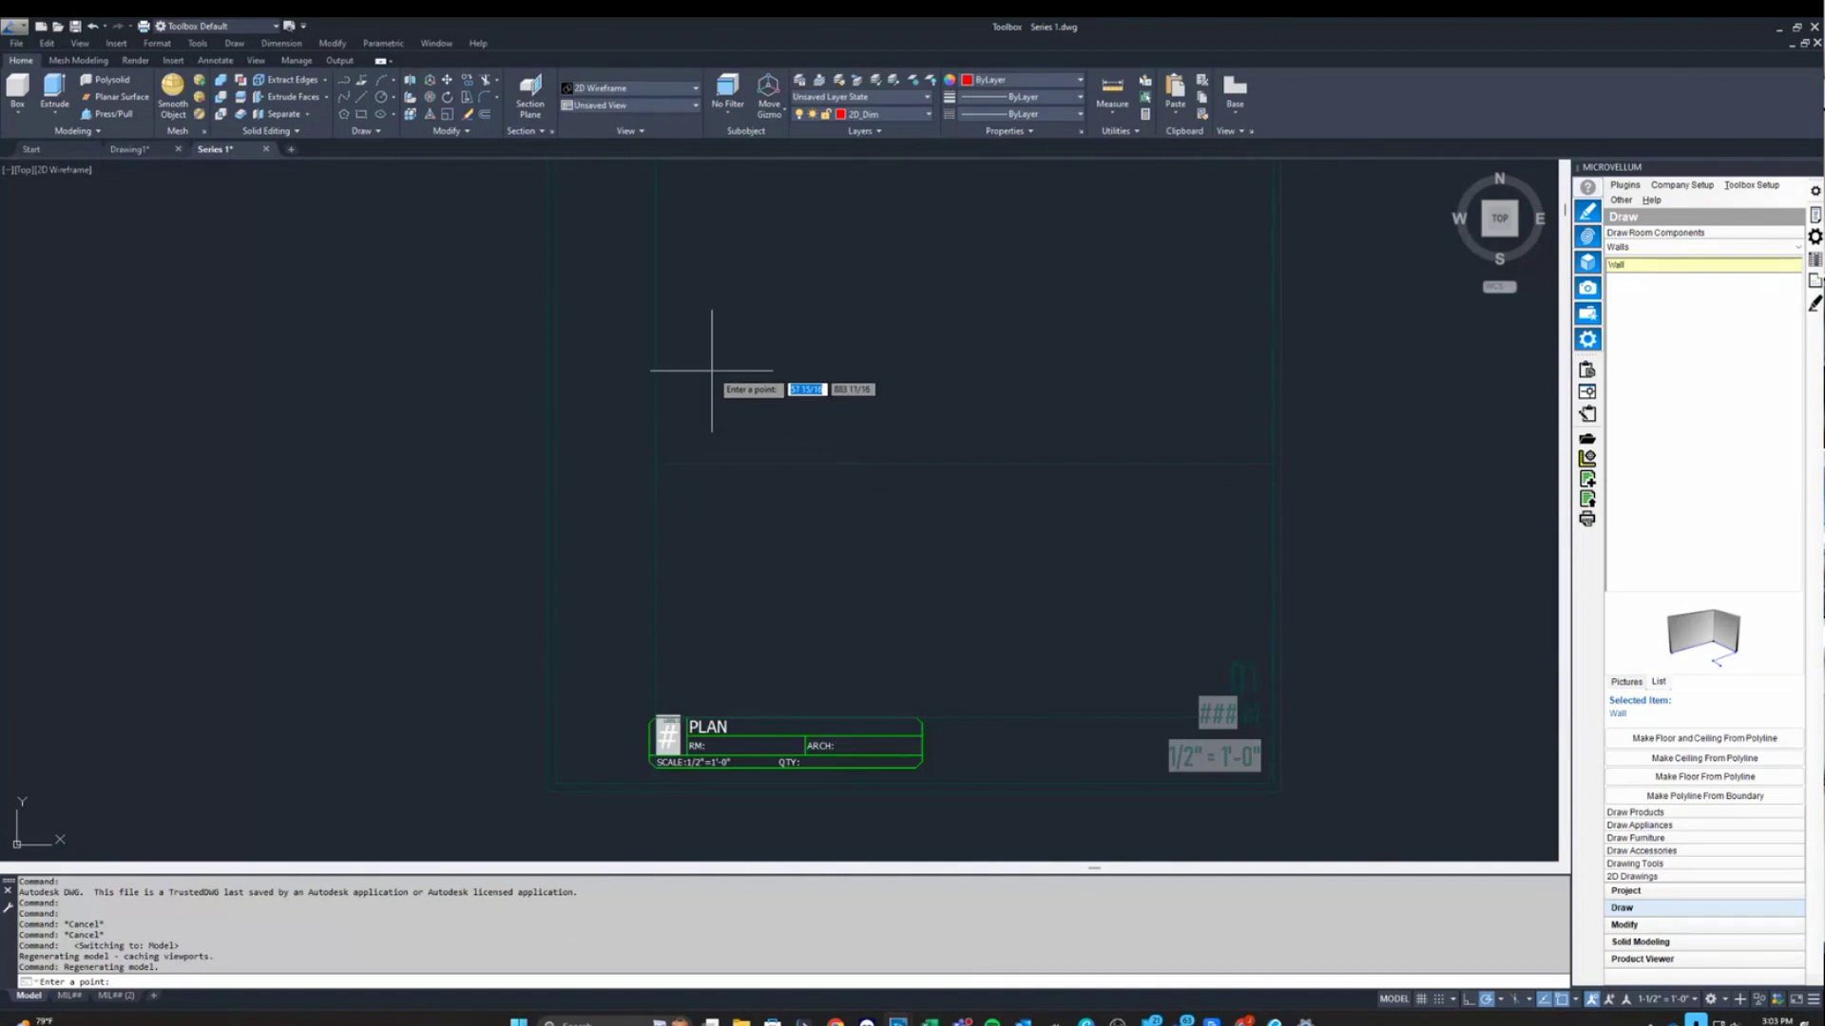
pyautogui.moveTo(708, 369); pyautogui.dragTo(696, 412, button='middle')
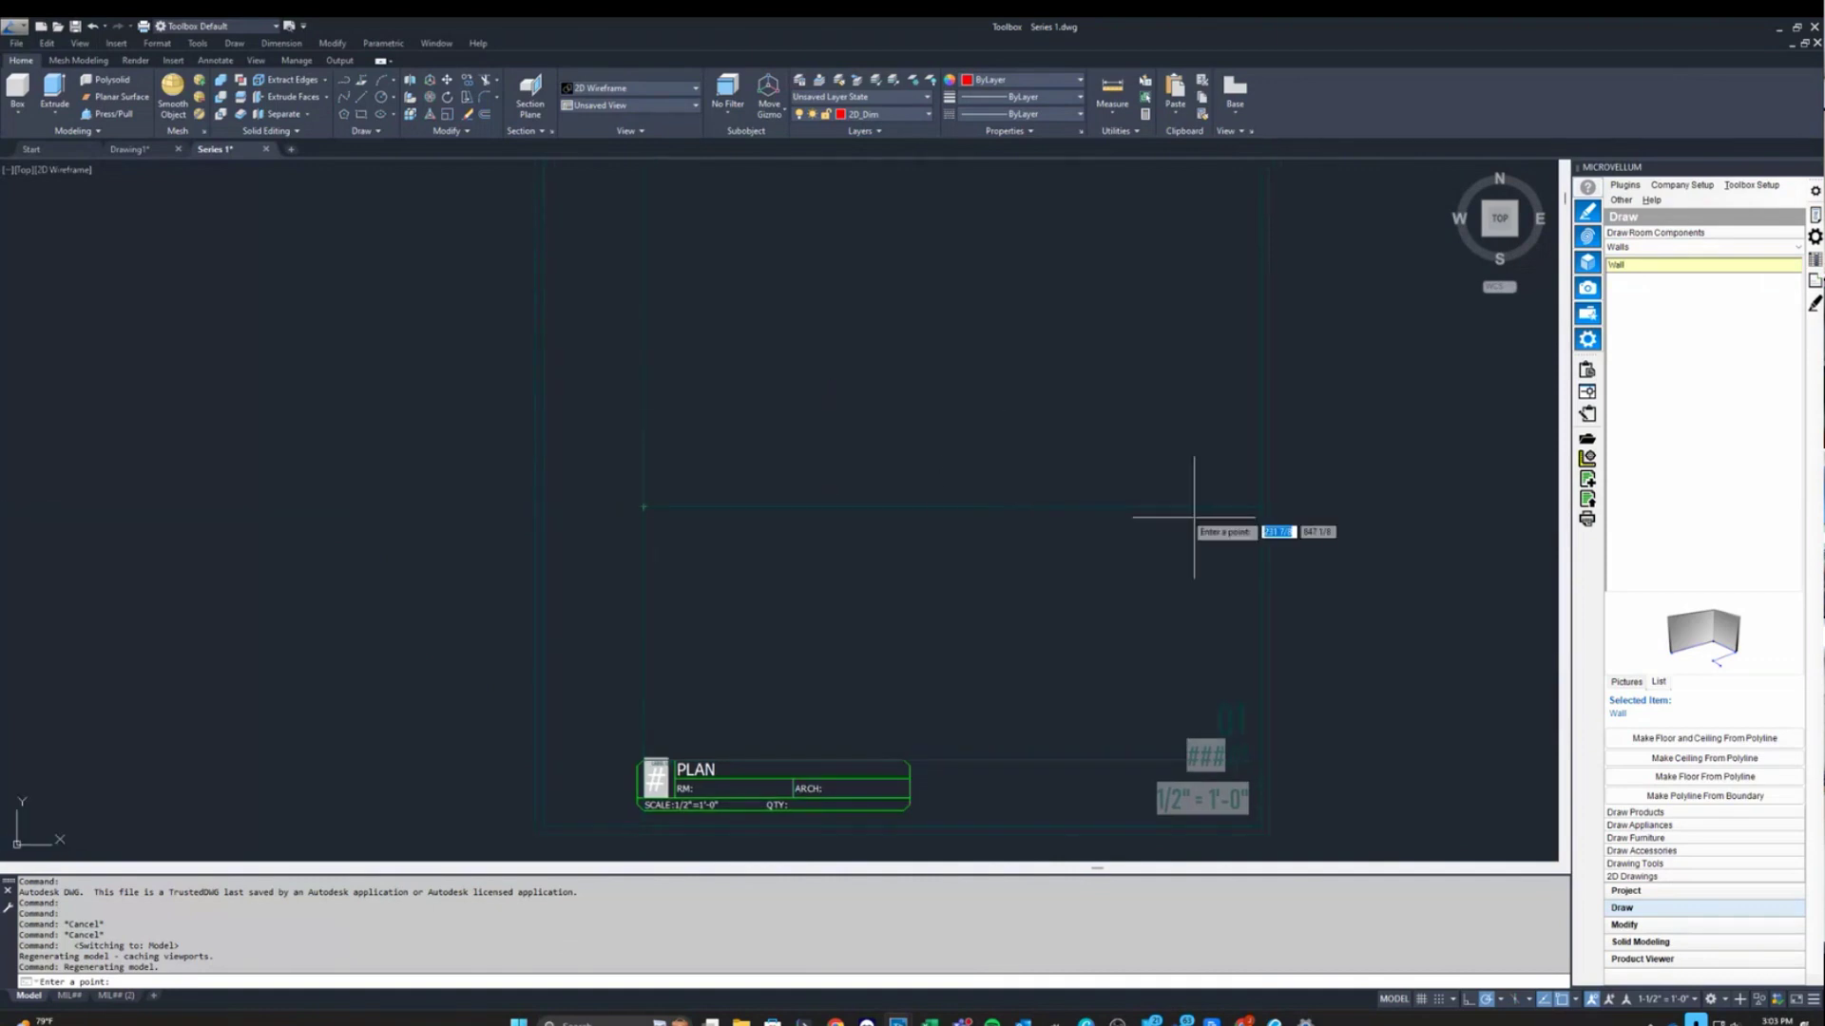
pyautogui.moveTo(779, 476); pyautogui.dragTo(702, 544, button='middle')
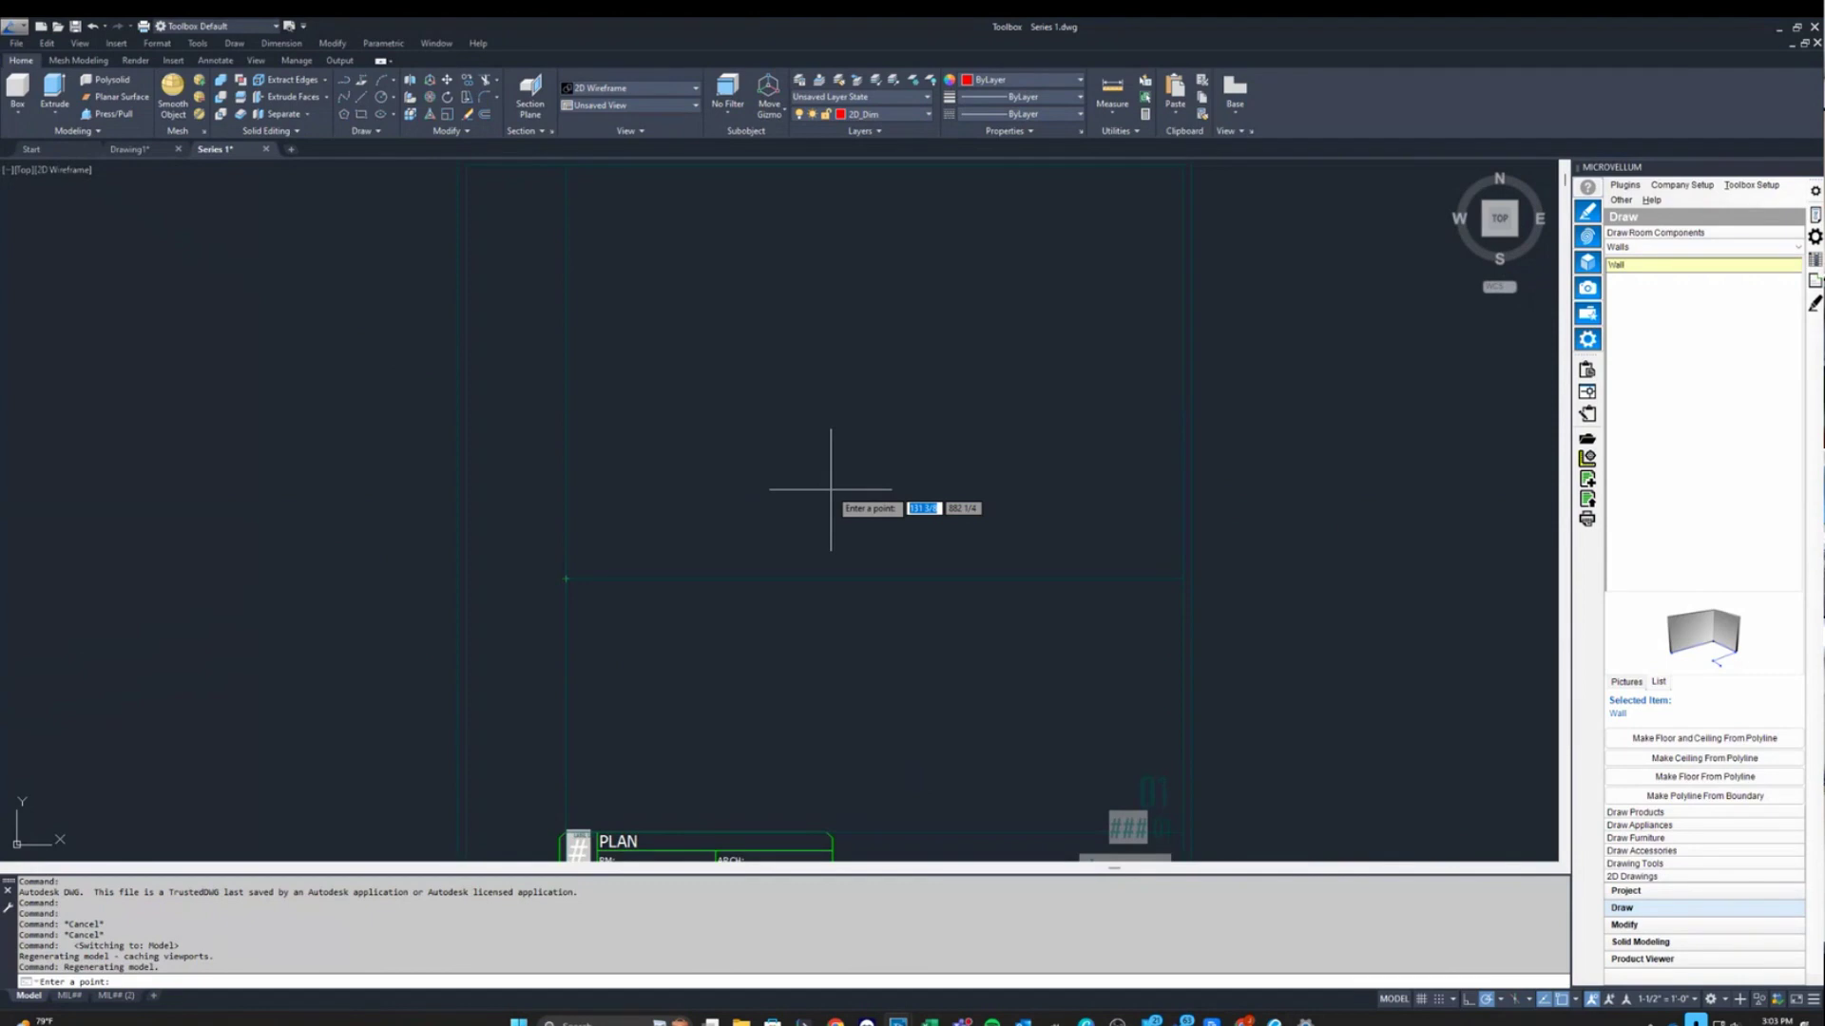
pyautogui.click(566, 577)
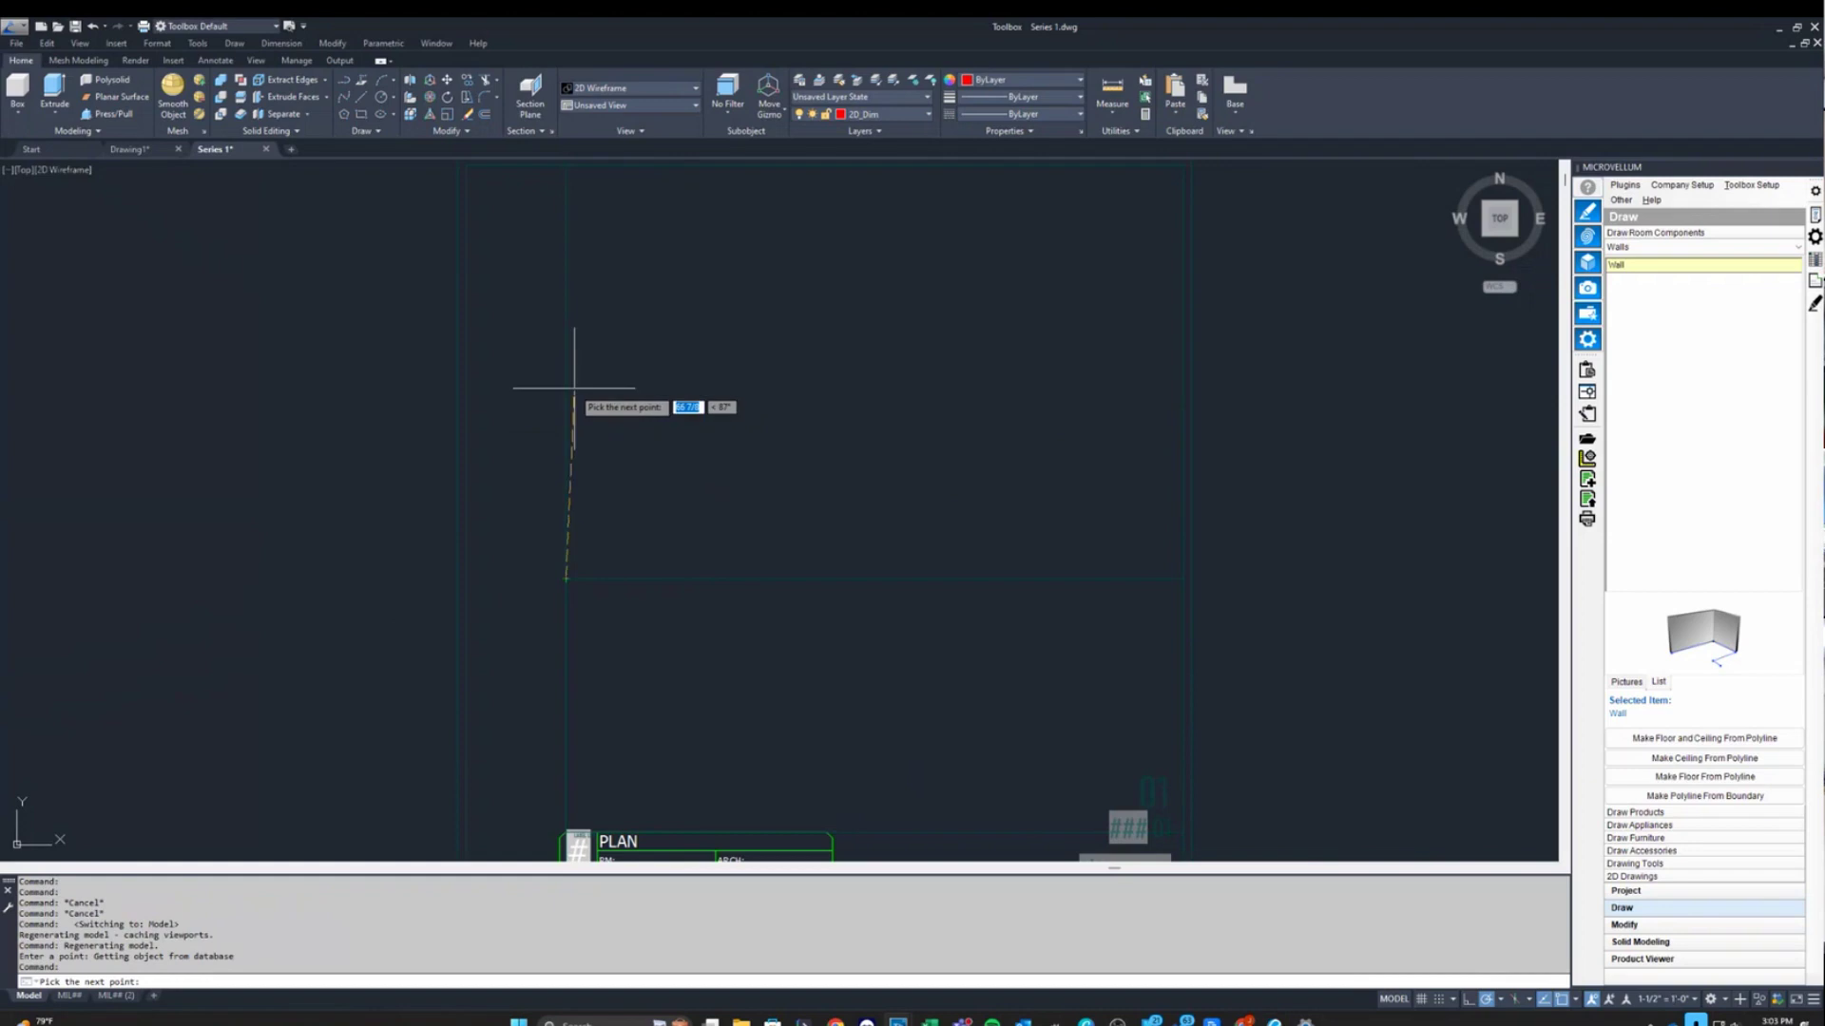
pyautogui.write('48')
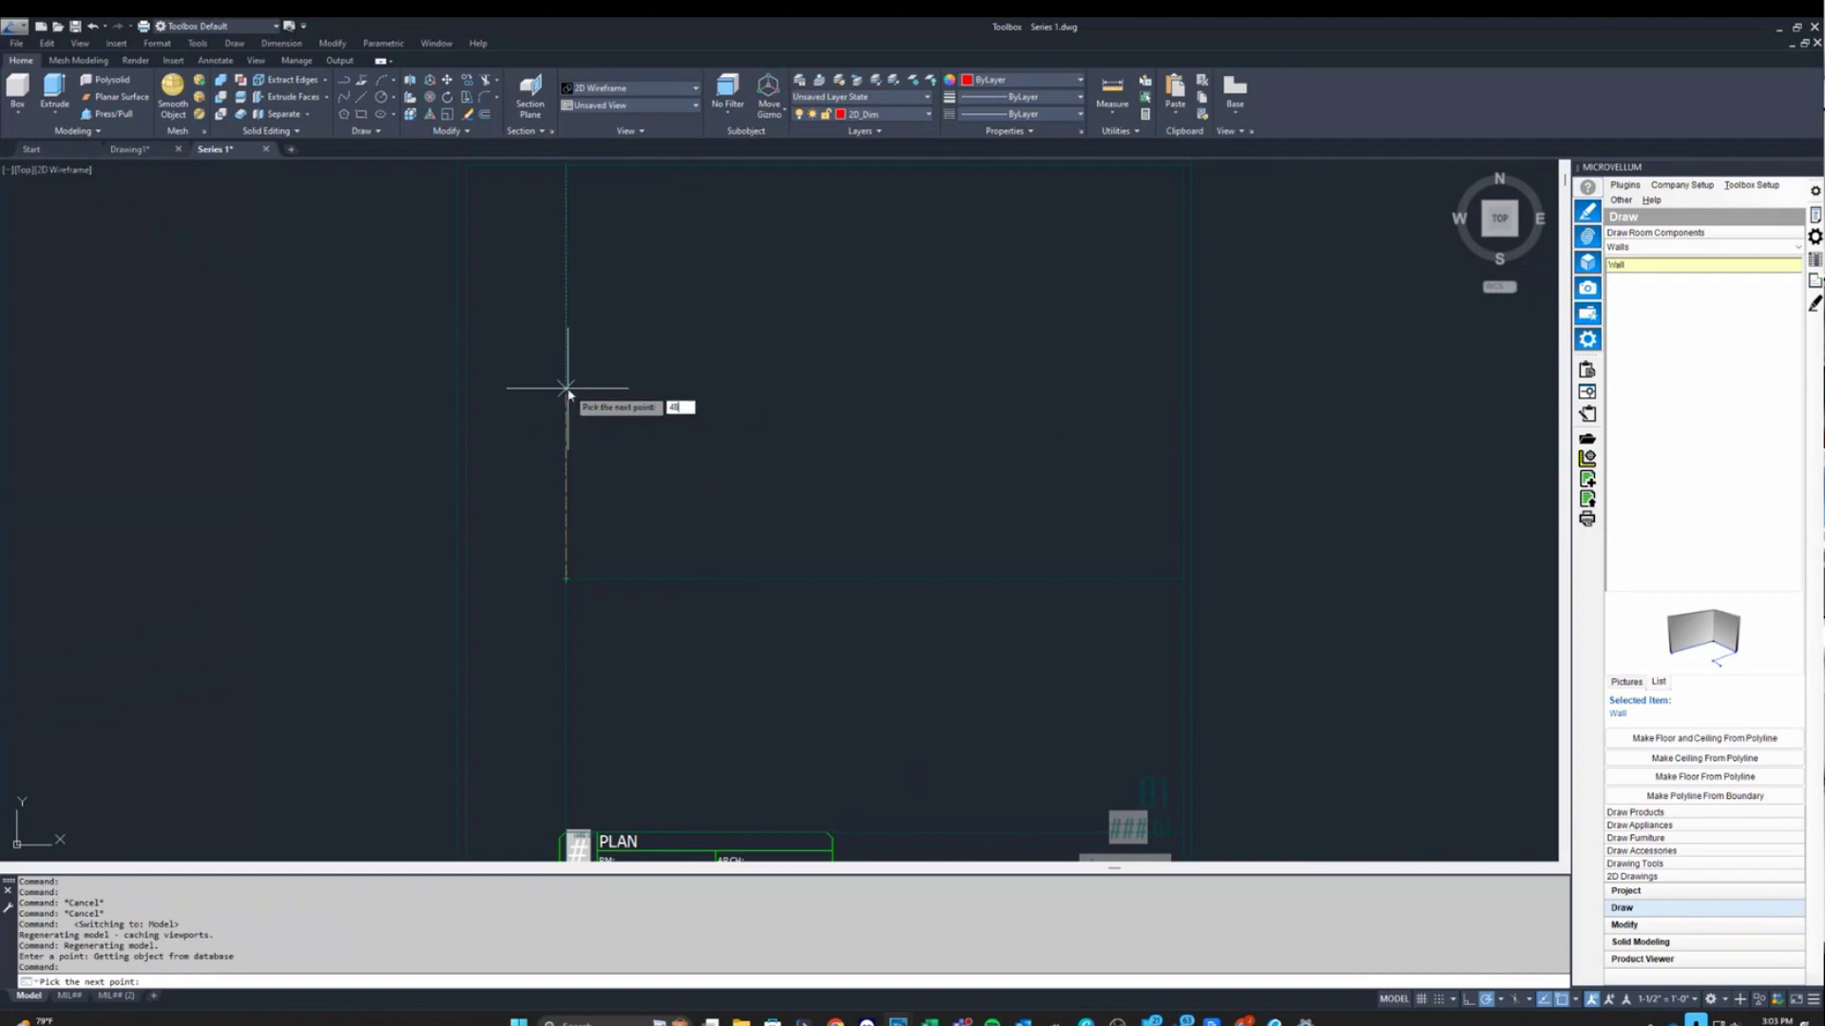
pyautogui.press('Return')
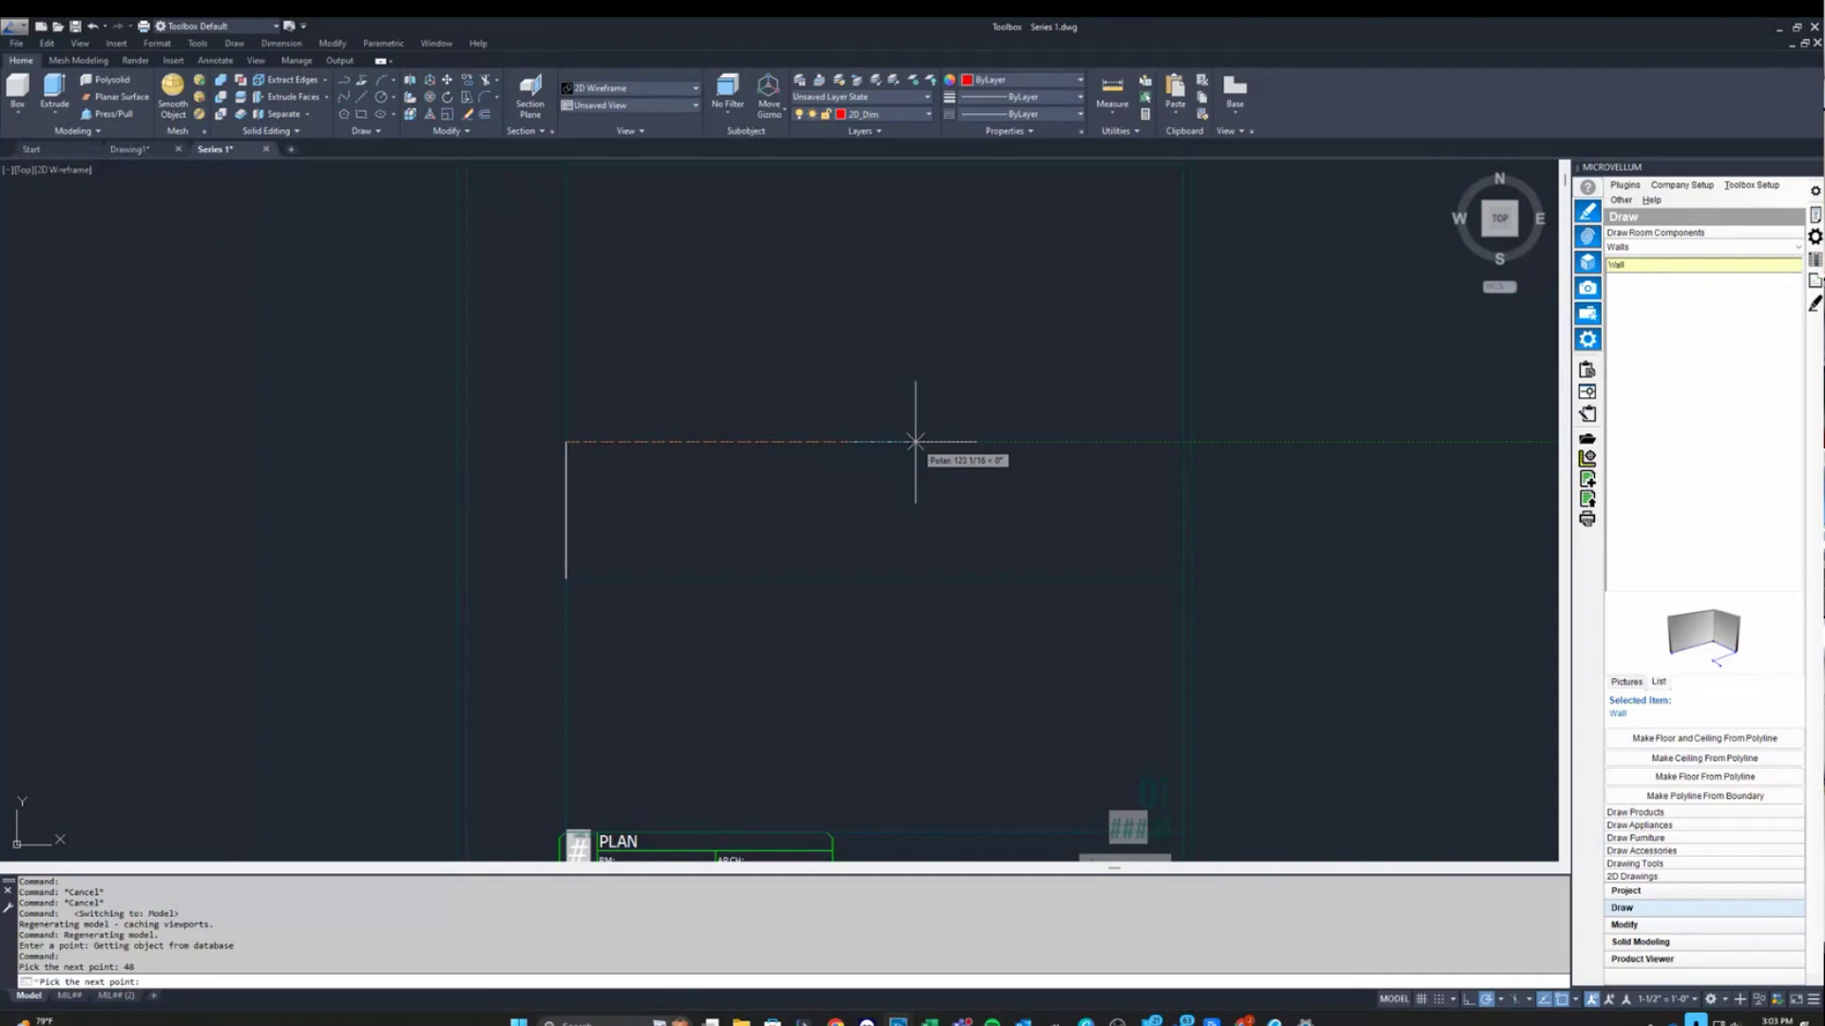
# Continue with a 96-inch wall to the right and a return wall down to the guide line, finishing the U-shaped walls.
pyautogui.write('98')
pyautogui.press('Return')
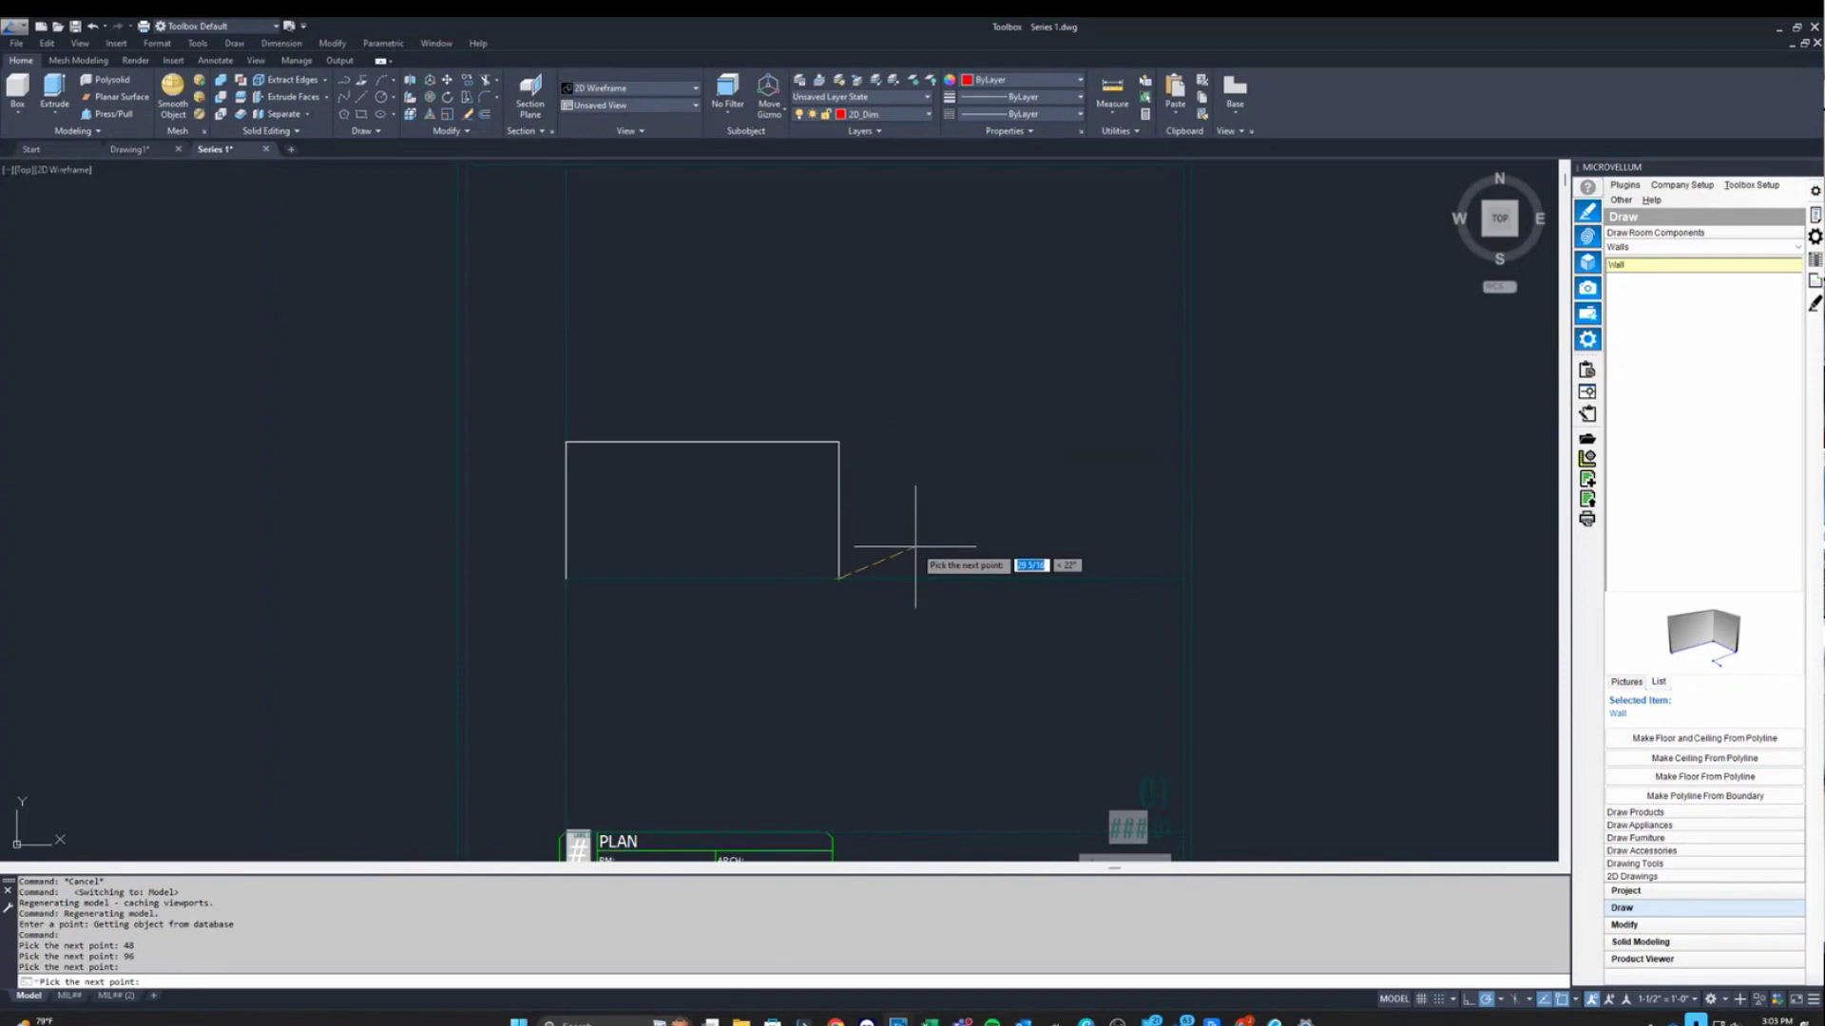
pyautogui.click(838, 576)
pyautogui.press('Return')
pyautogui.scroll(5, 599, 490)
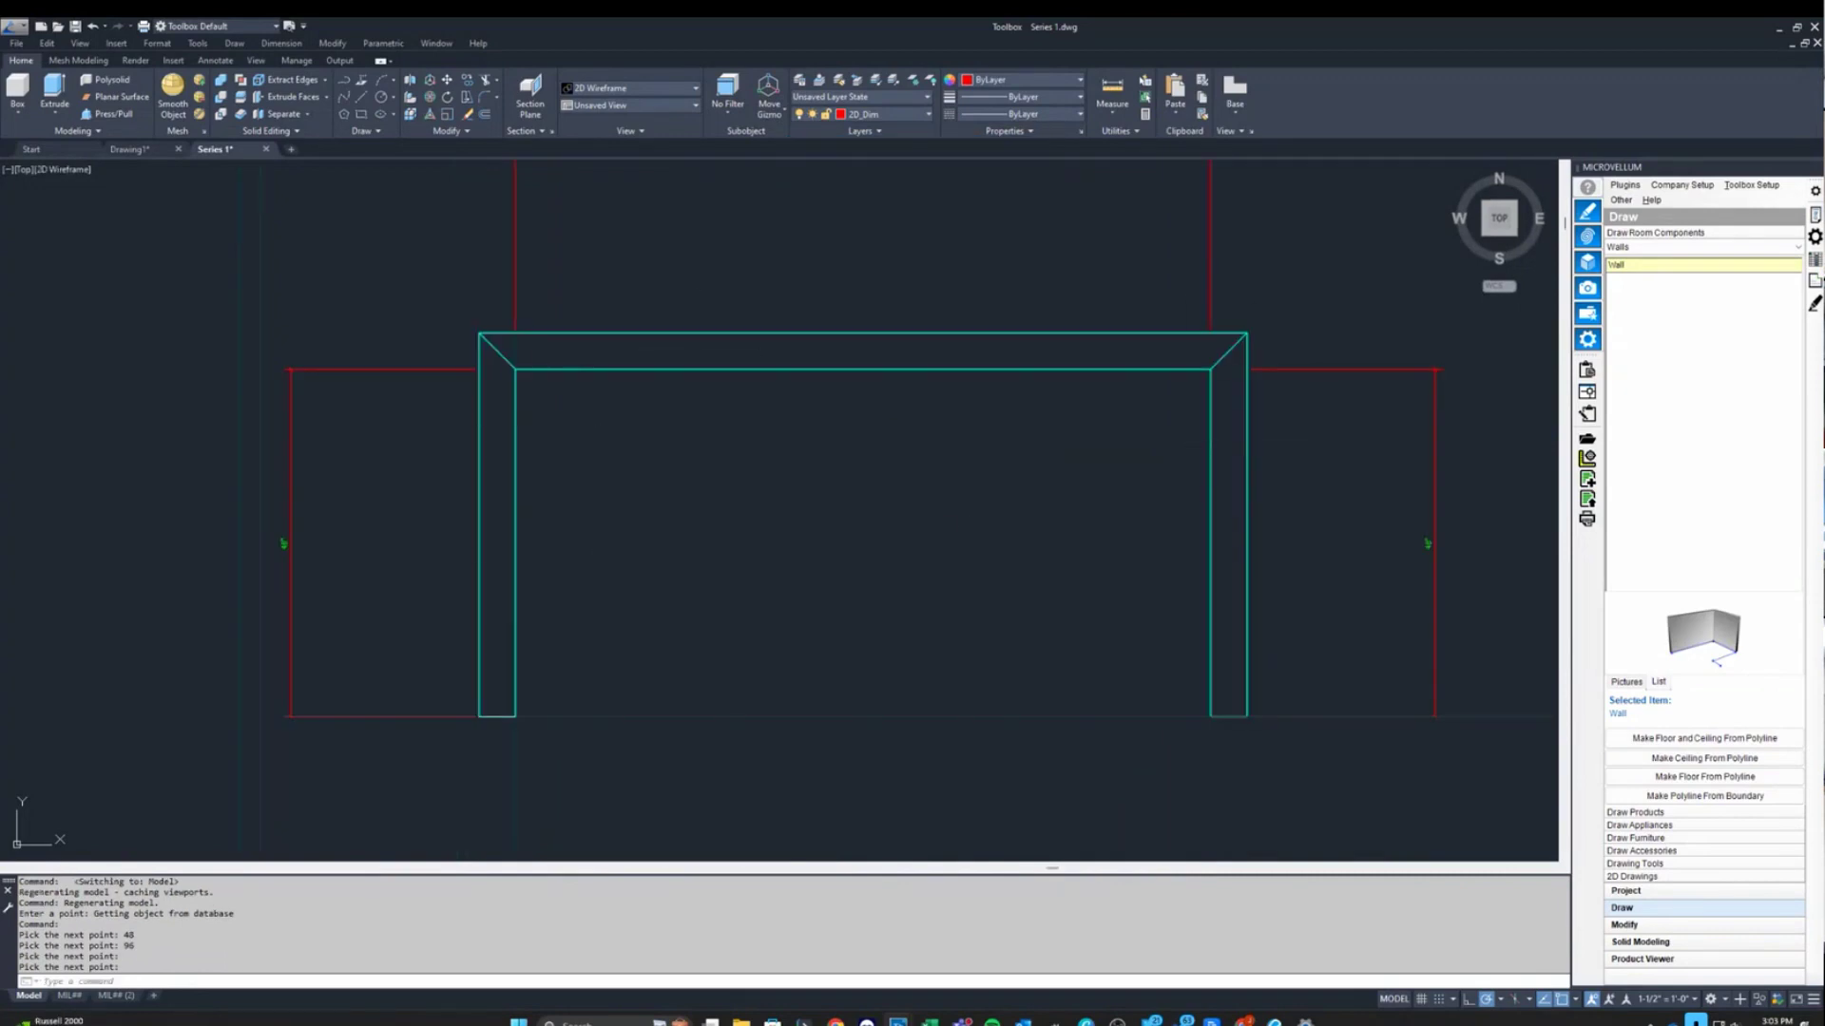
# Draw a second U-shaped wall group, about 59 inches wide and 45 inches deep, counterclockwise from the guide line's right end.
pyautogui.scroll(-5, 656, 456)
pyautogui.rightClick(1642, 266)
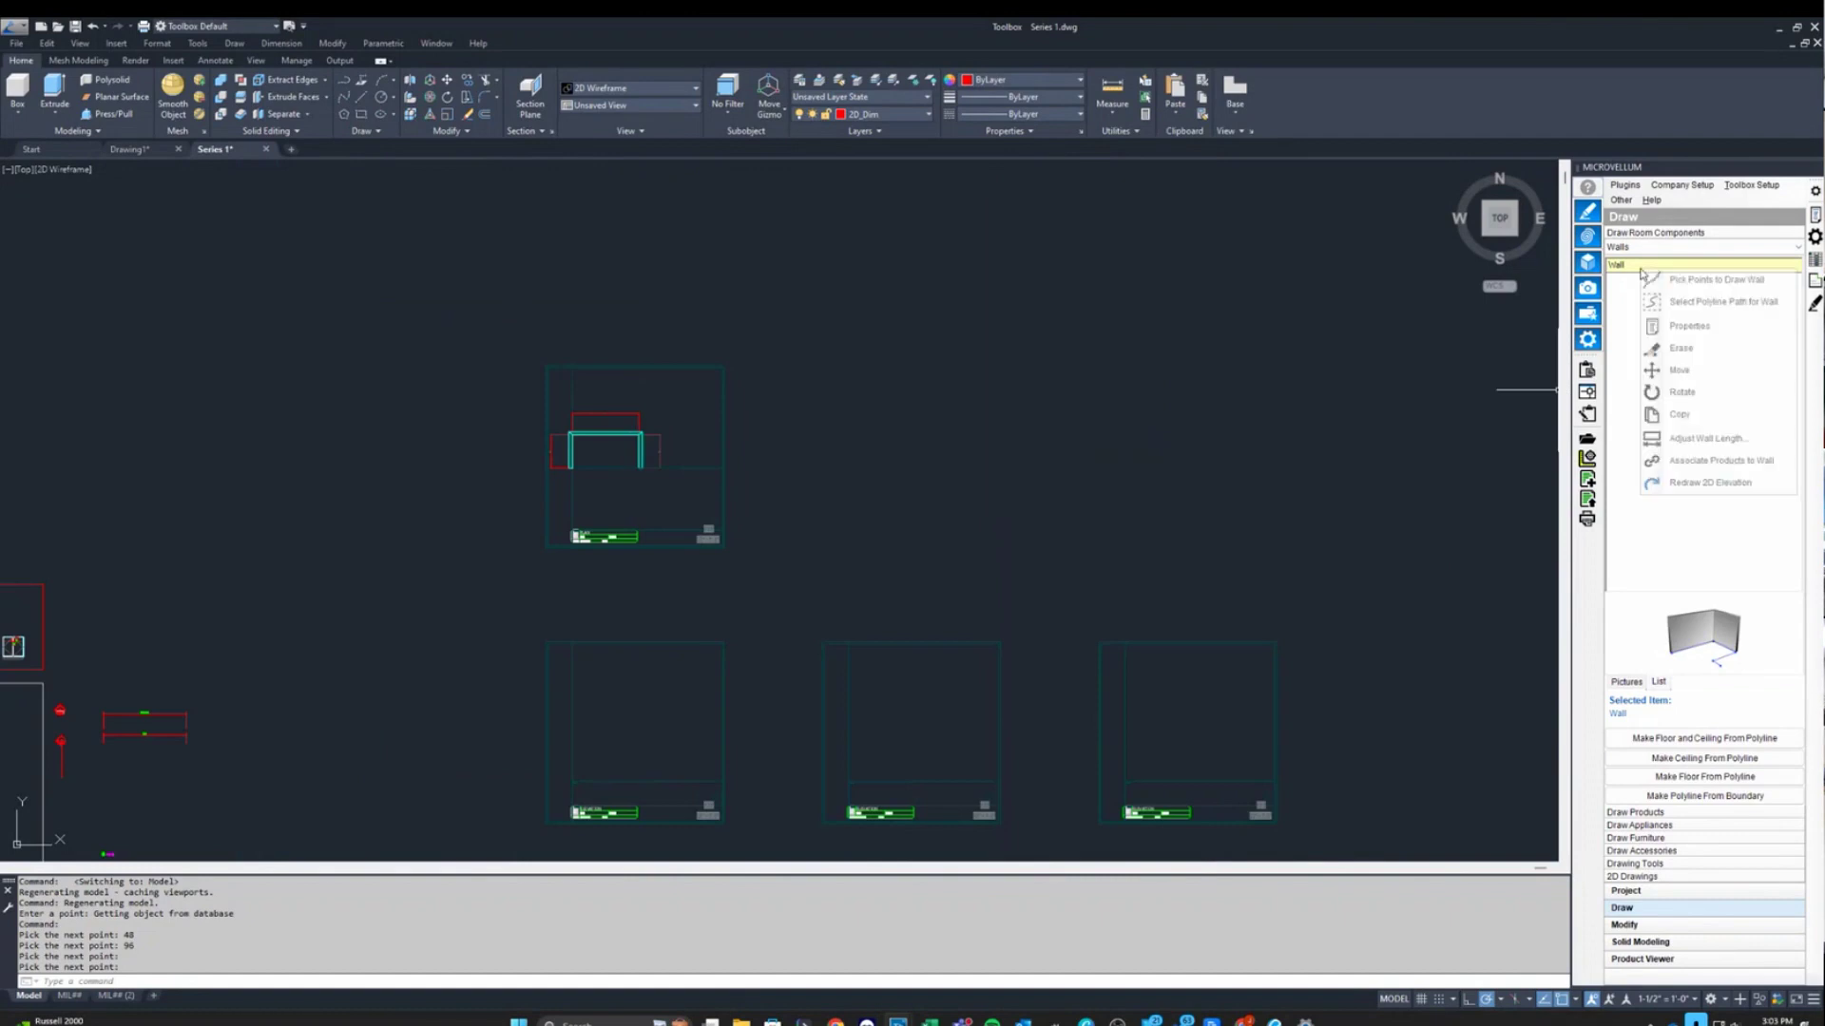
pyautogui.click(1716, 281)
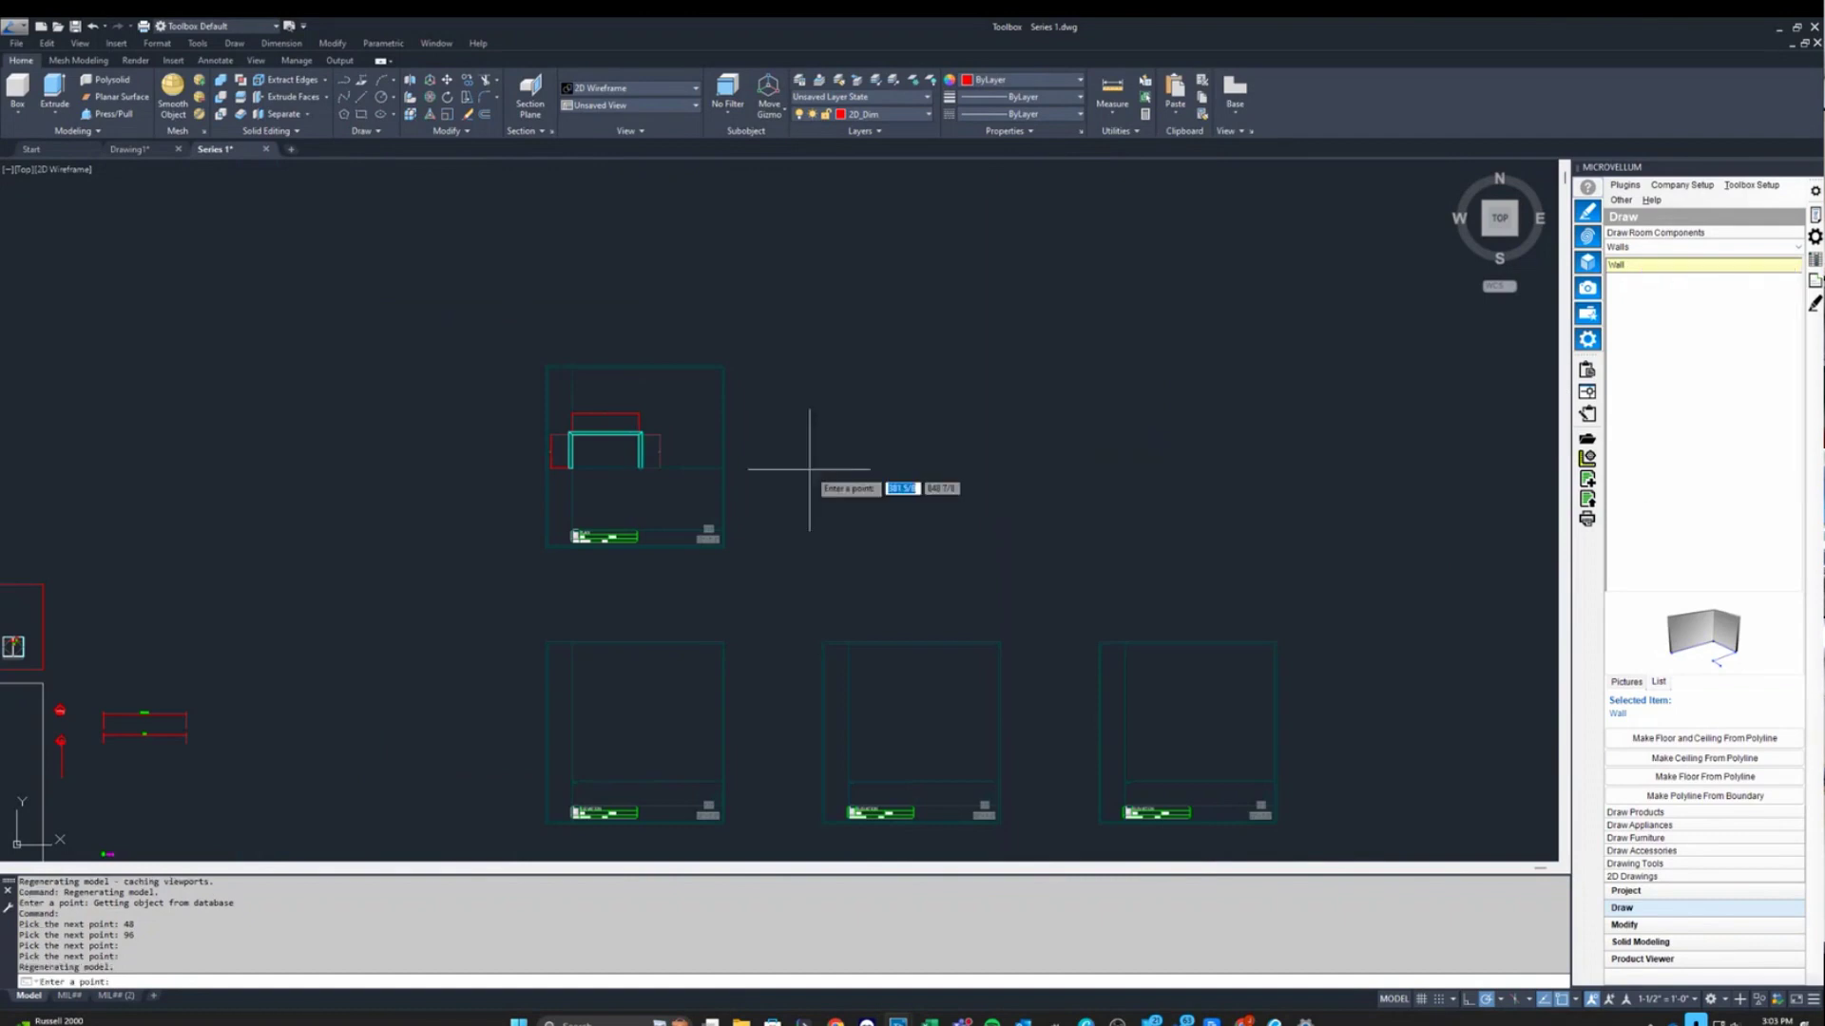
pyautogui.scroll(4, 751, 480)
pyautogui.scroll(3, 656, 466)
pyautogui.click(656, 465)
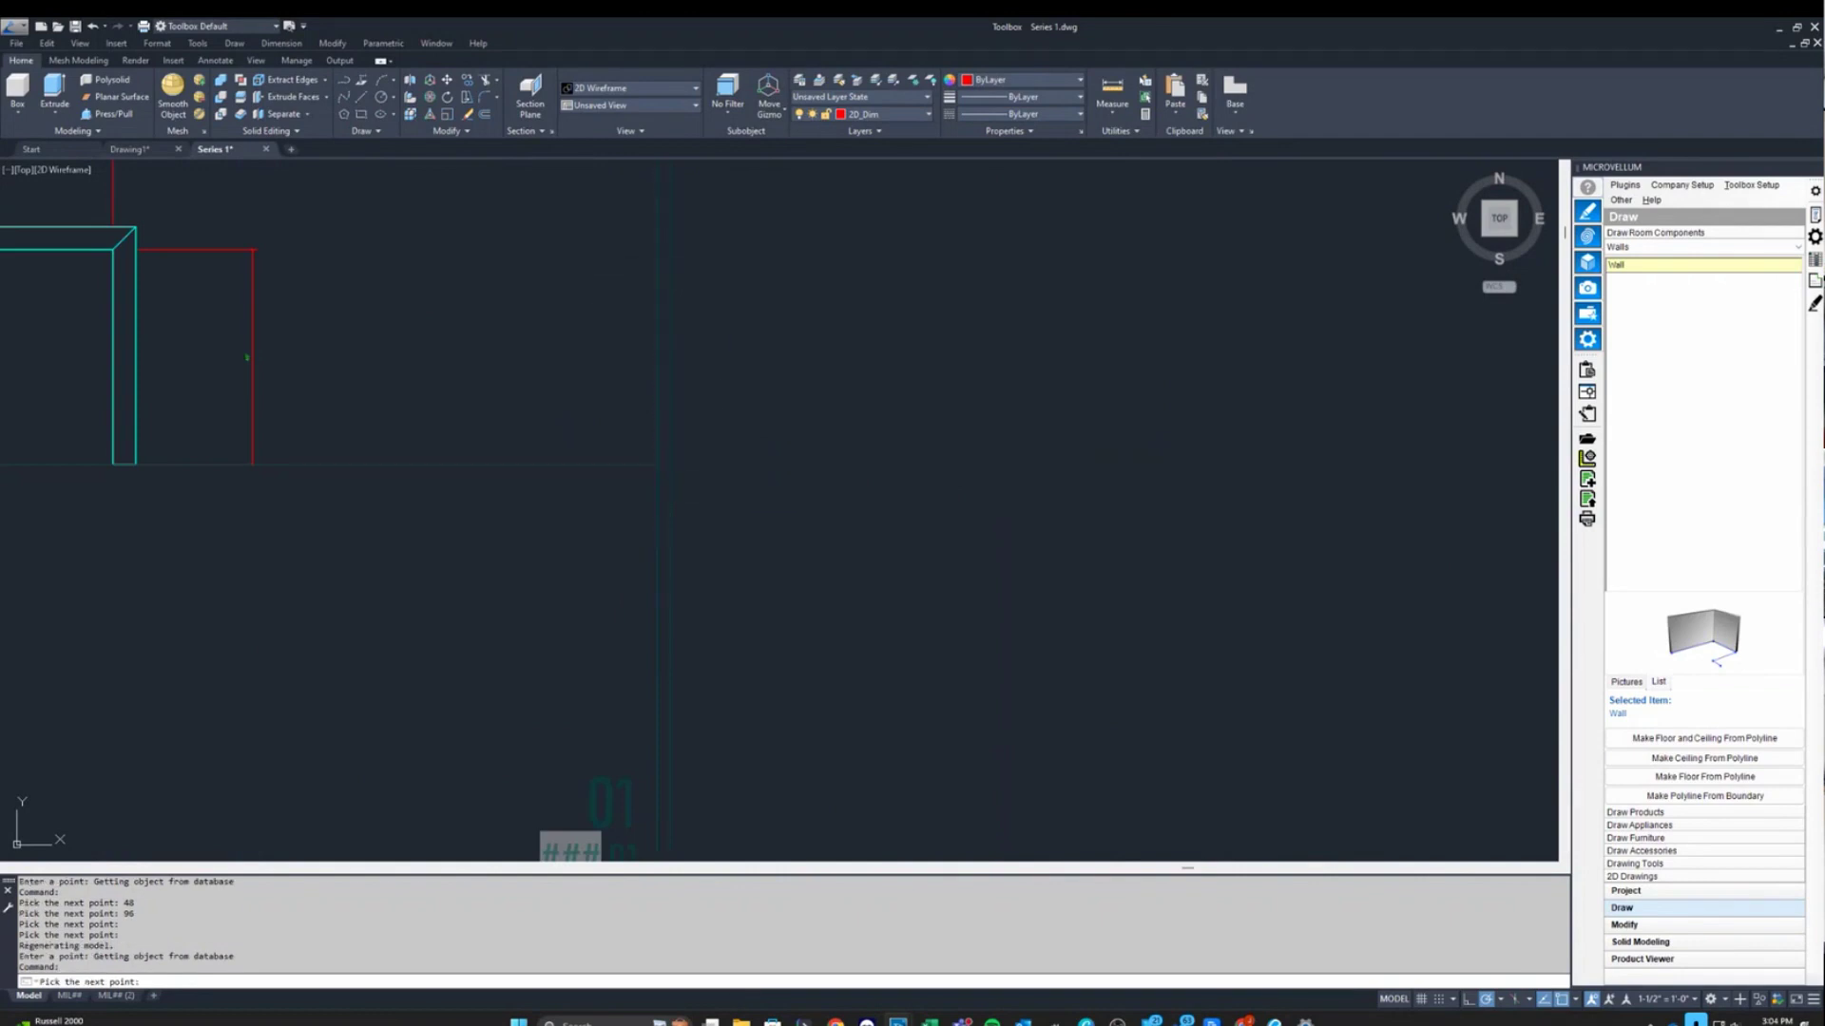
pyautogui.click(656, 263)
pyautogui.click(390, 264)
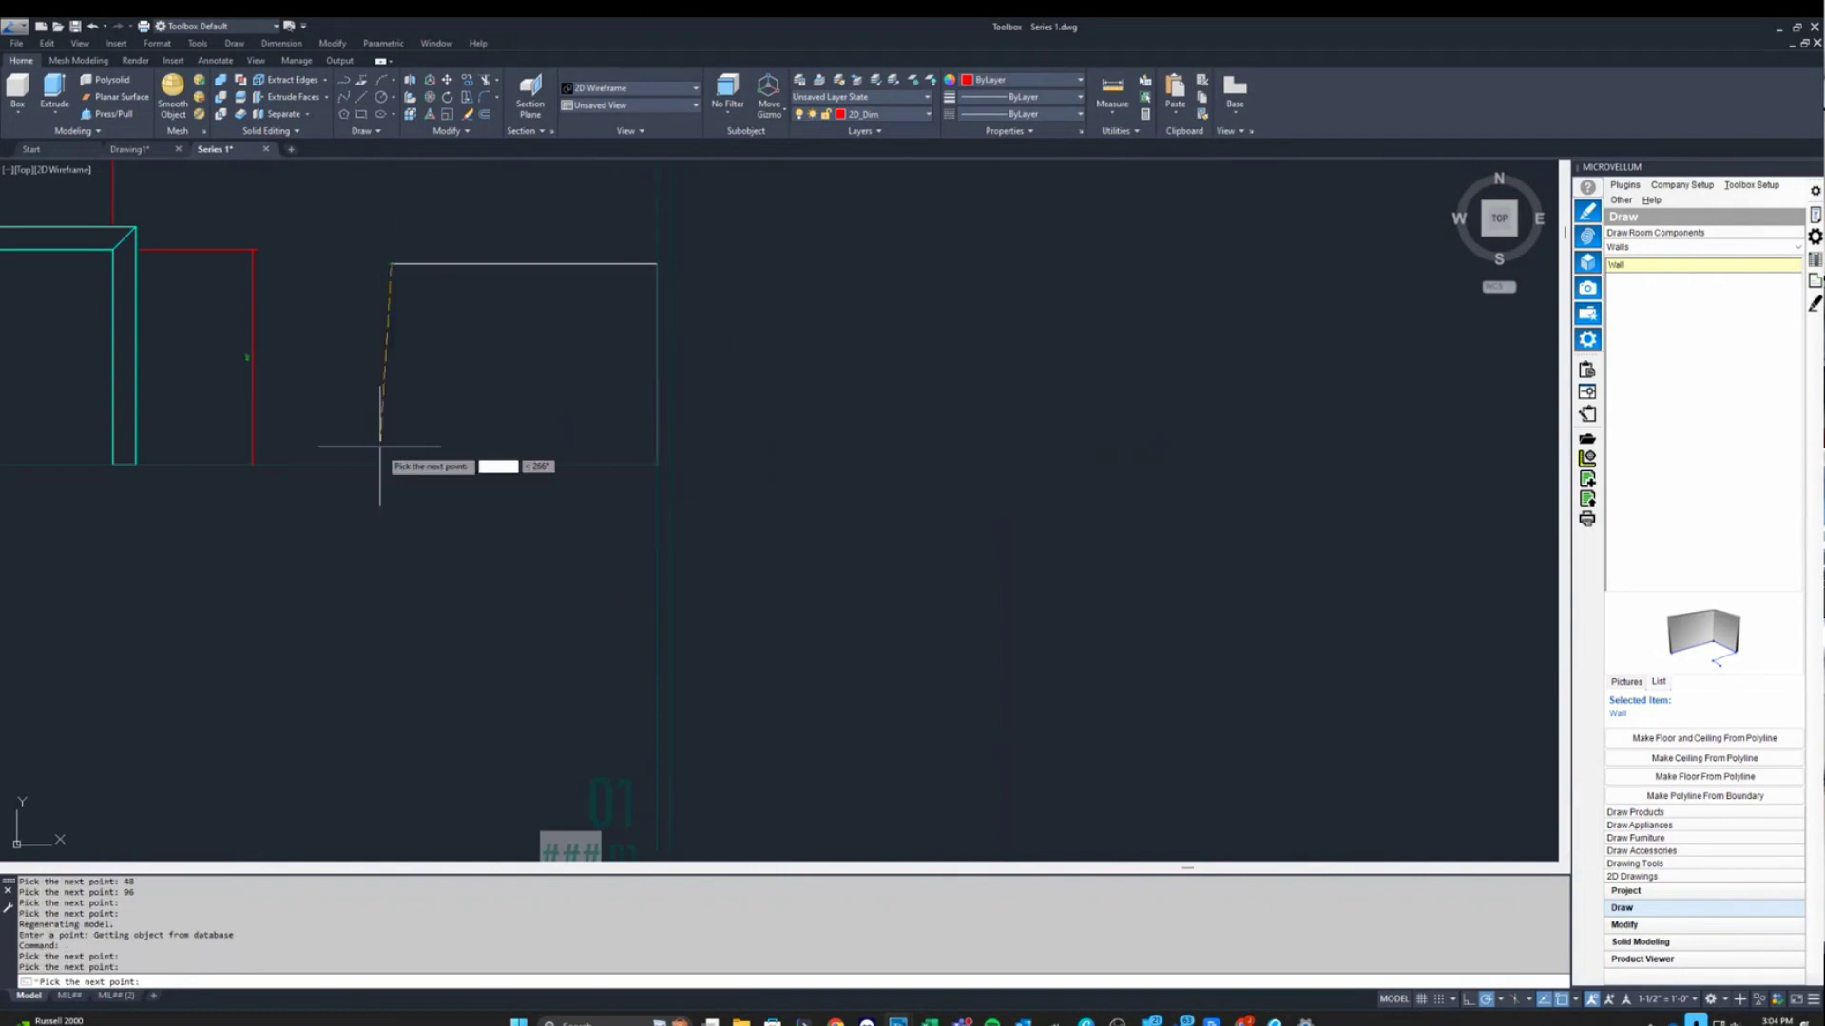
pyautogui.click(391, 465)
pyautogui.press('Return')
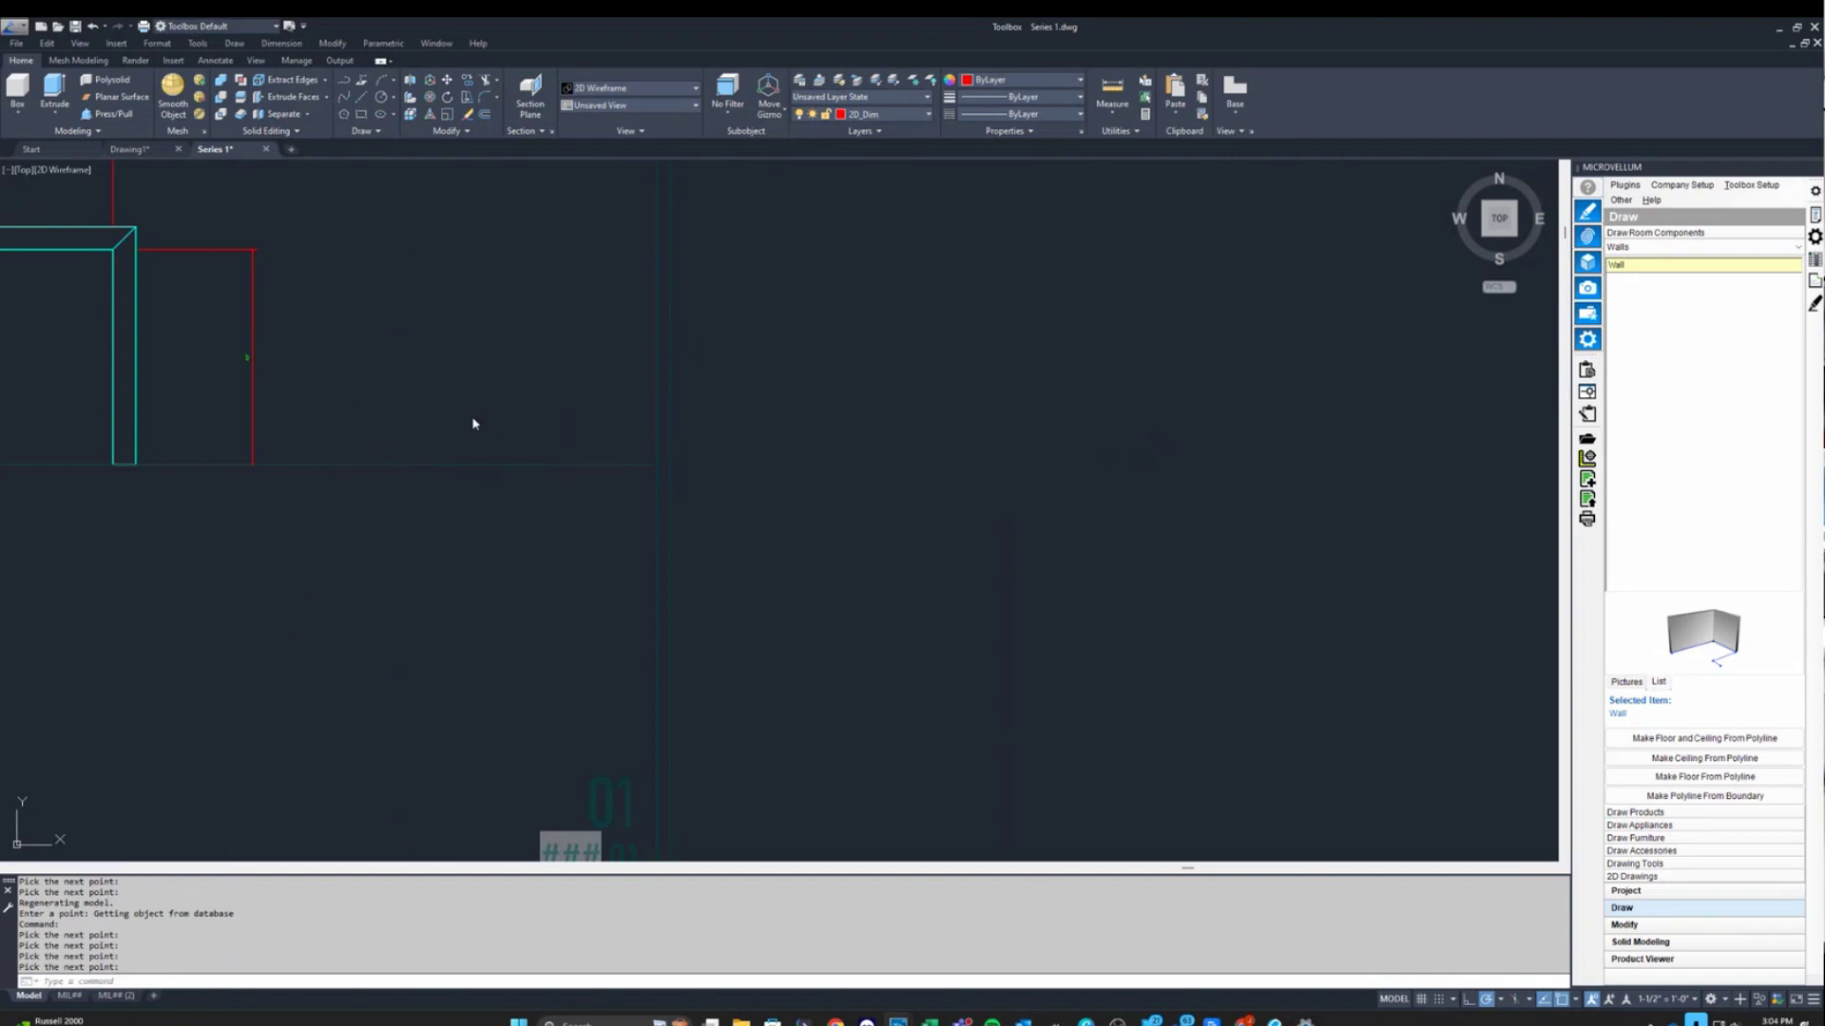
# Examine the corner joints, wall thickness side and dimension placement of the second wall group.
pyautogui.scroll(3, 485, 335)
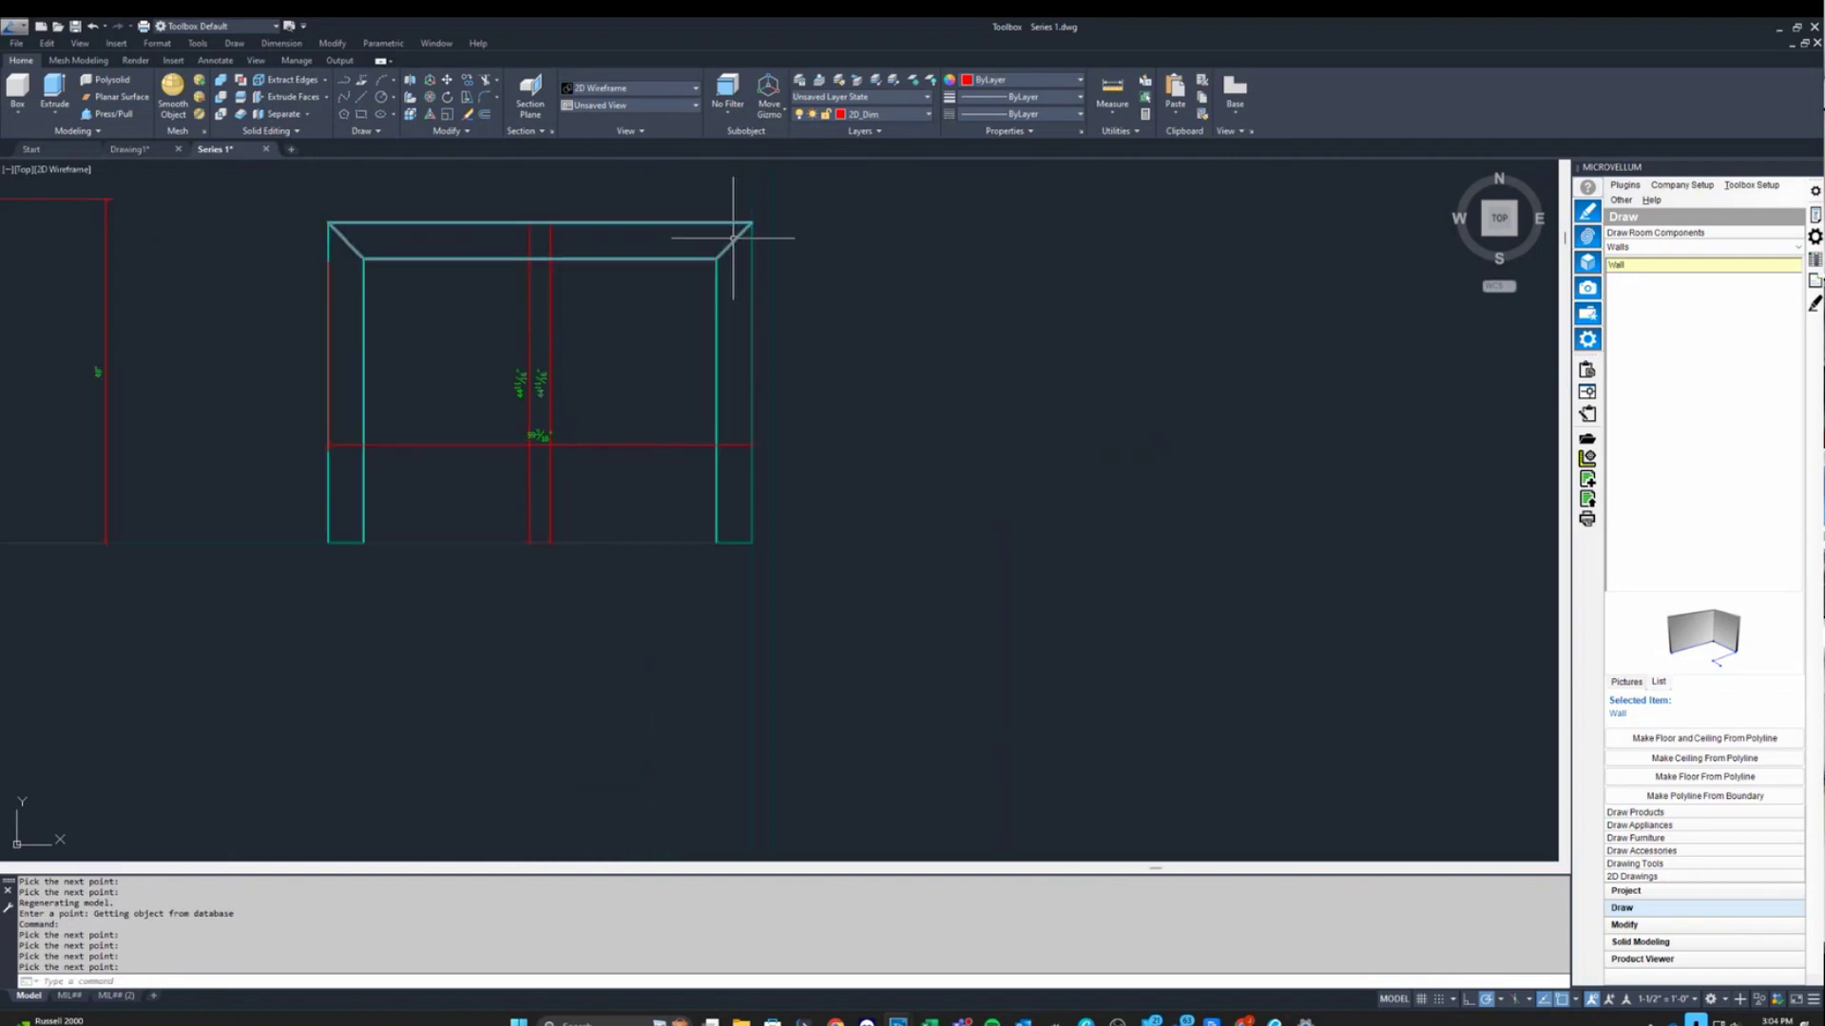
pyautogui.click(701, 224)
pyautogui.click(680, 241)
pyautogui.moveTo(680, 241); pyautogui.dragTo(843, 313, button='middle')
pyautogui.press('Escape')
pyautogui.scroll(-2, 950, 356)
pyautogui.scroll(2, 827, 373)
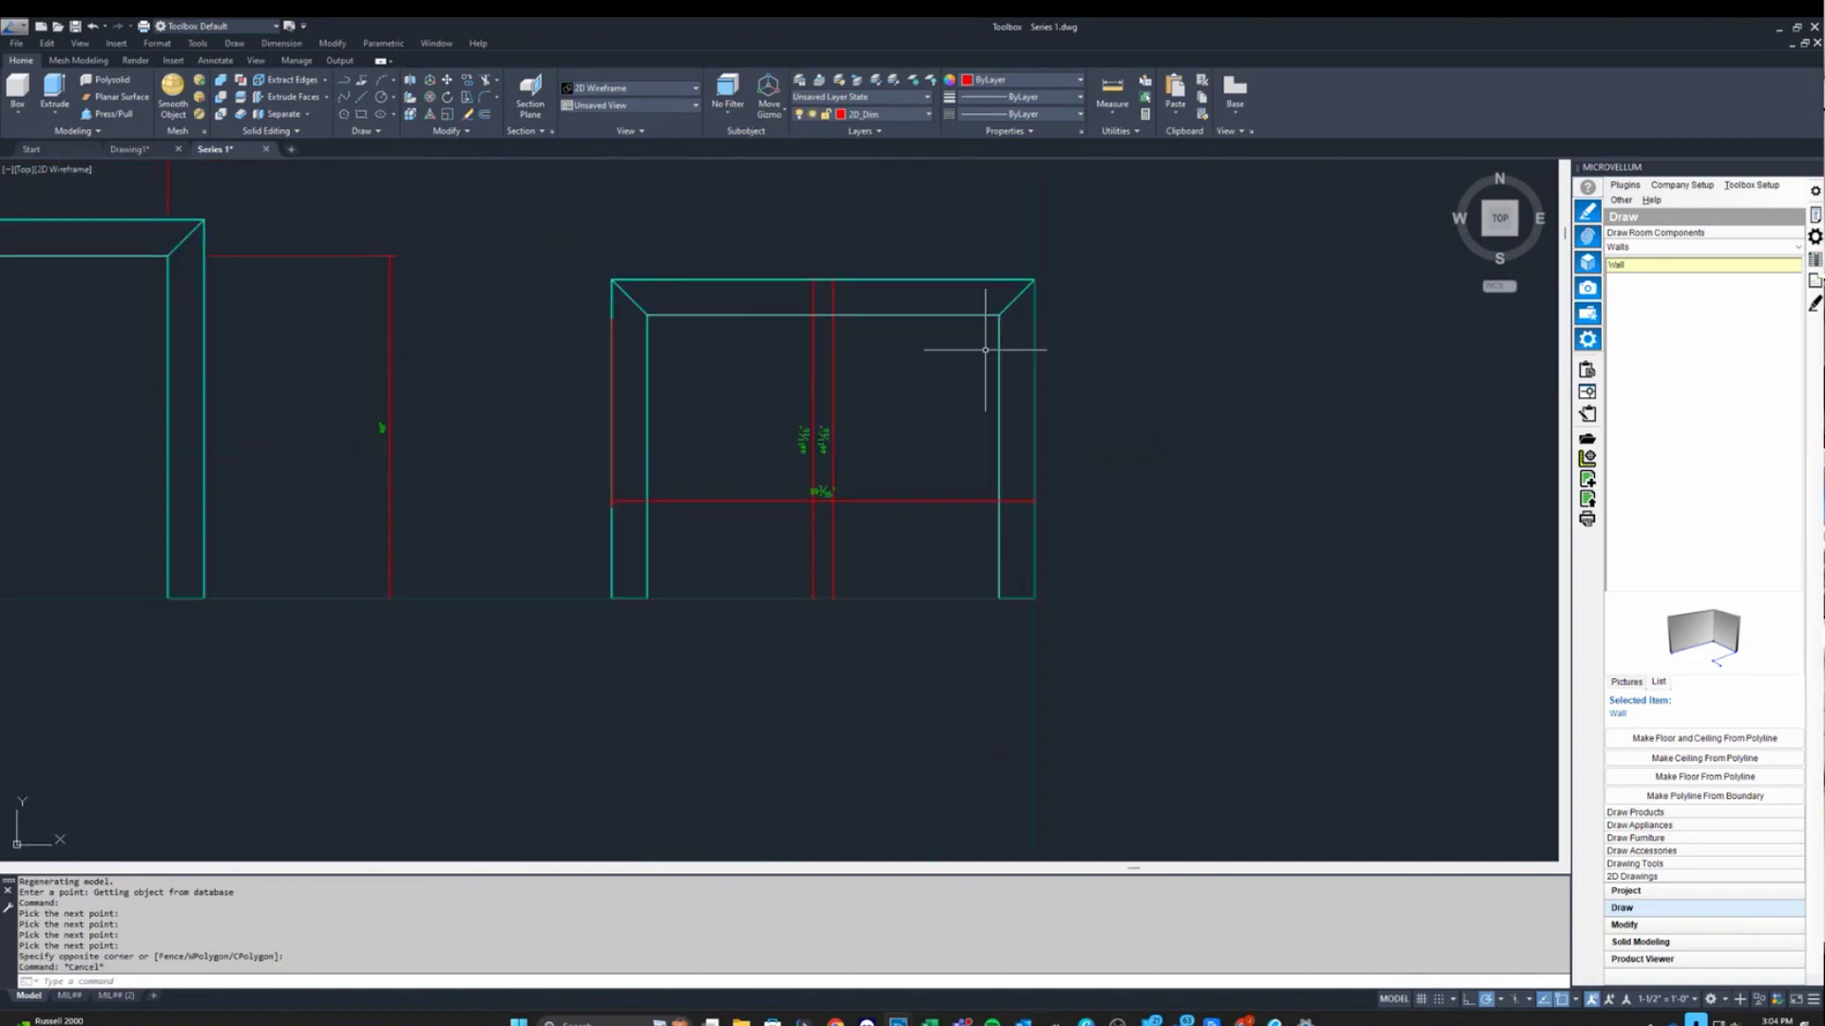
pyautogui.scroll(-2, 985, 350)
pyautogui.scroll(2, 976, 368)
pyautogui.moveTo(979, 314); pyautogui.dragTo(844, 437, button='middle')
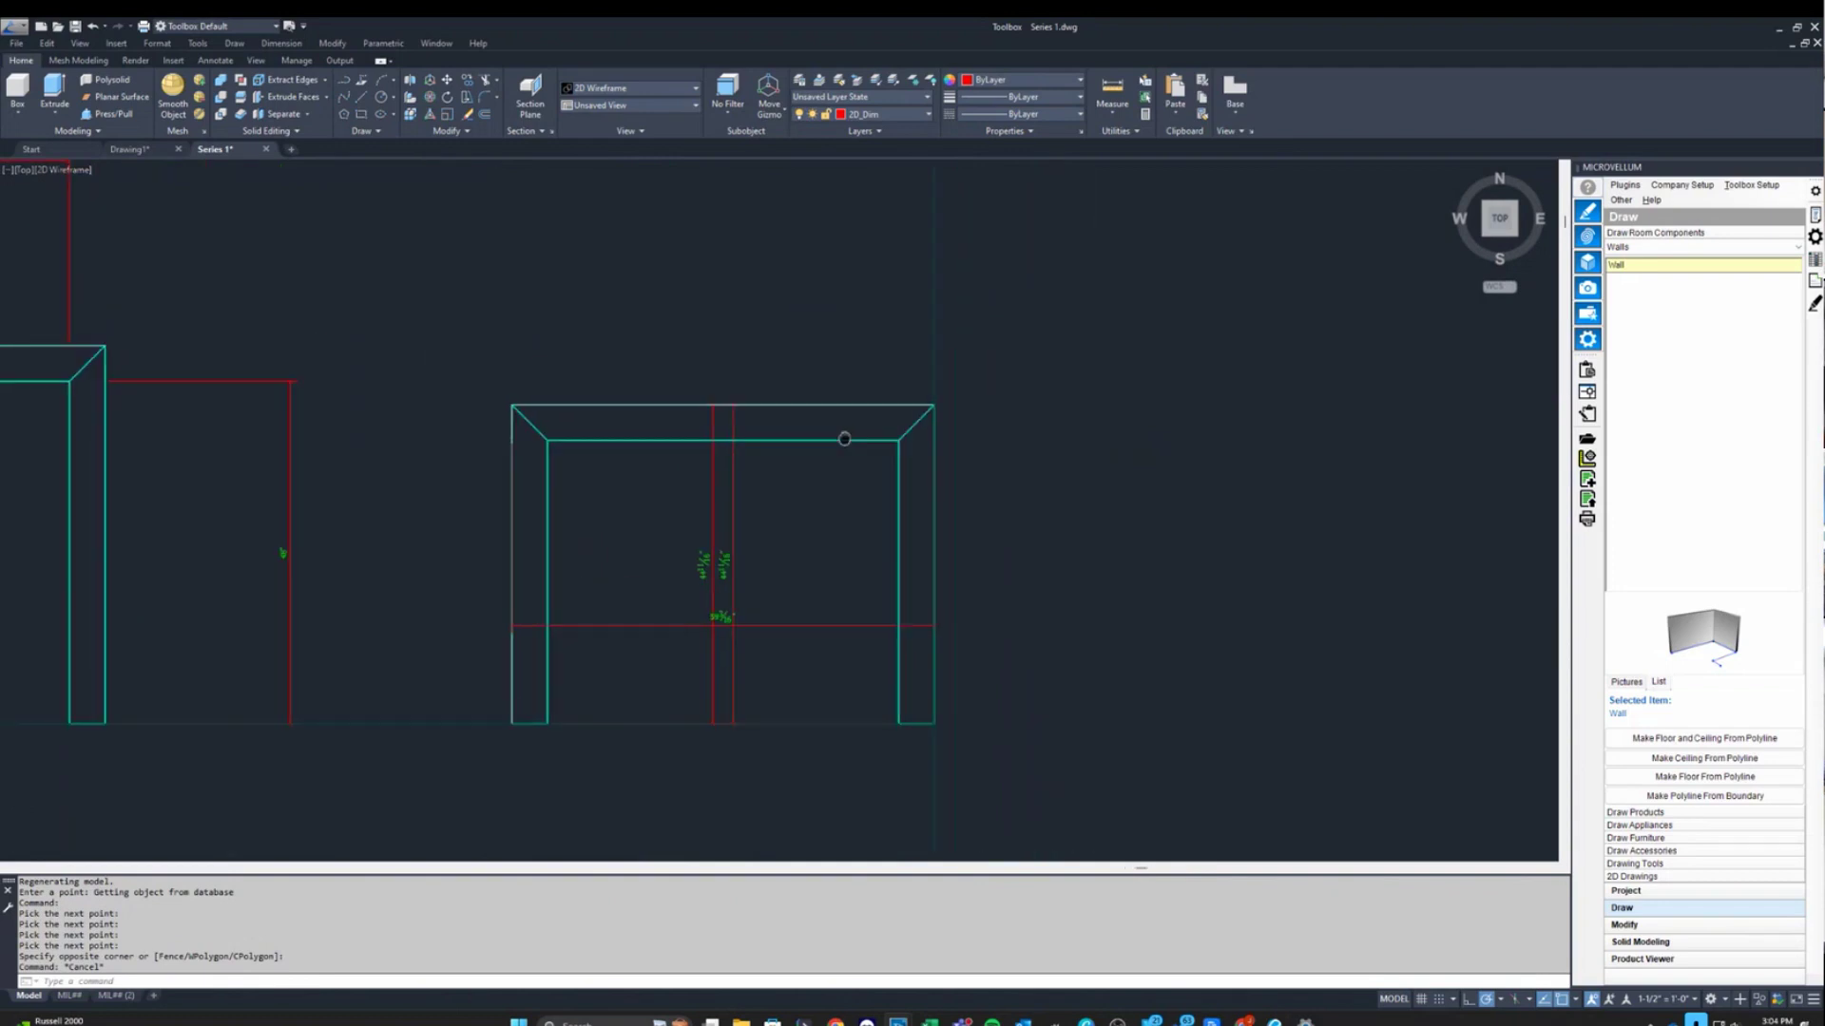
# Place a Base 1 Door cabinet on the 96-inch wall, anchored left at cabinet location 1.
pyautogui.scroll(-2, 1527, 568)
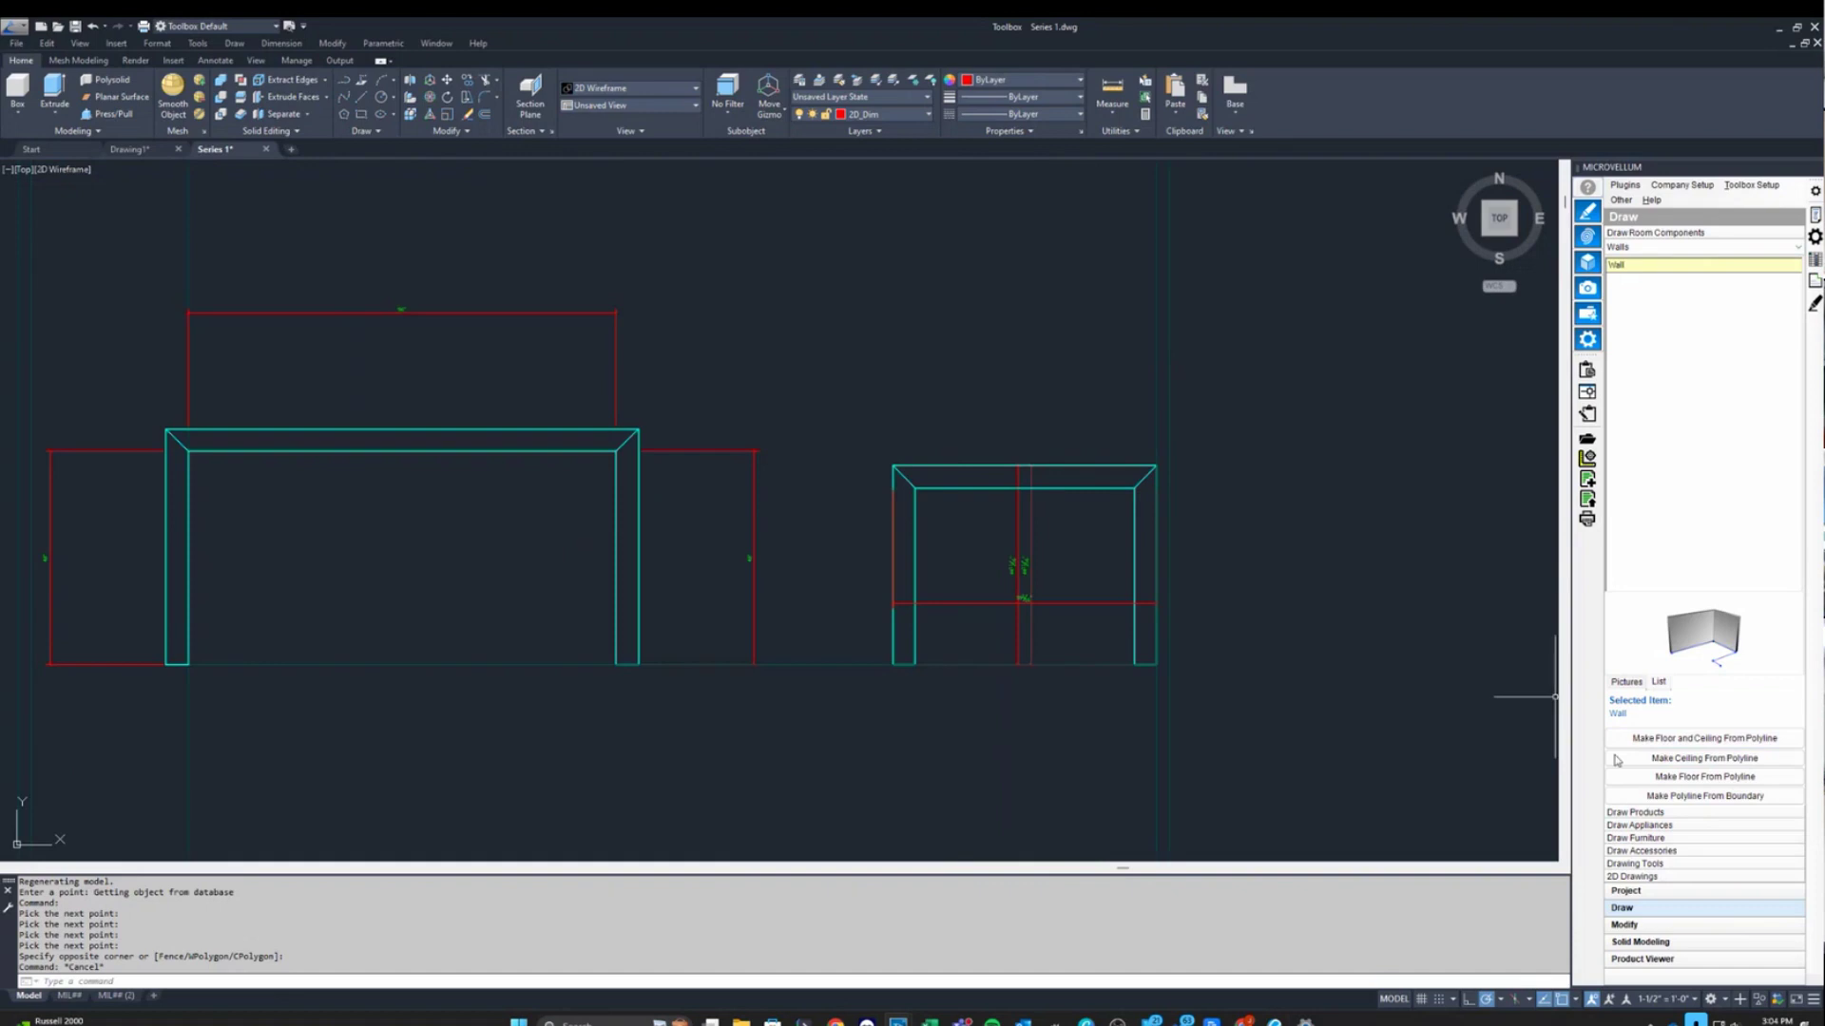
pyautogui.click(1675, 812)
pyautogui.press('Down')
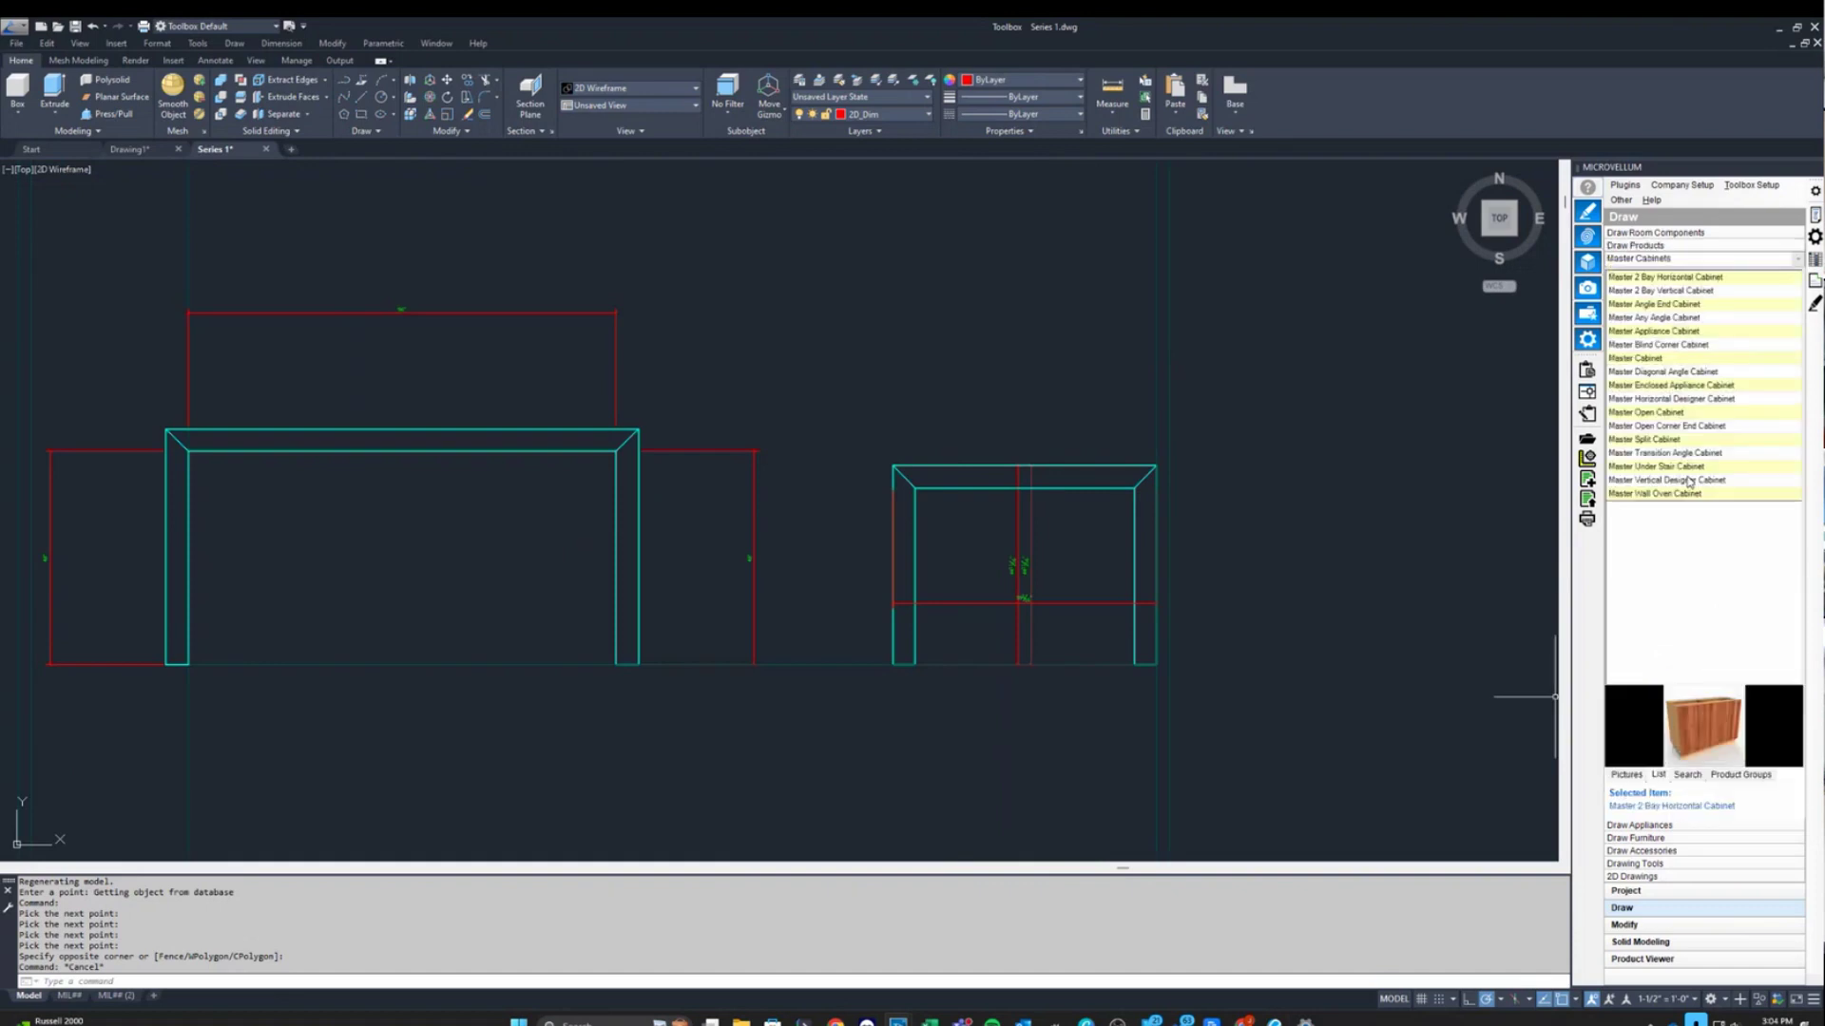
pyautogui.press('Down')
pyautogui.rightClick(1690, 290)
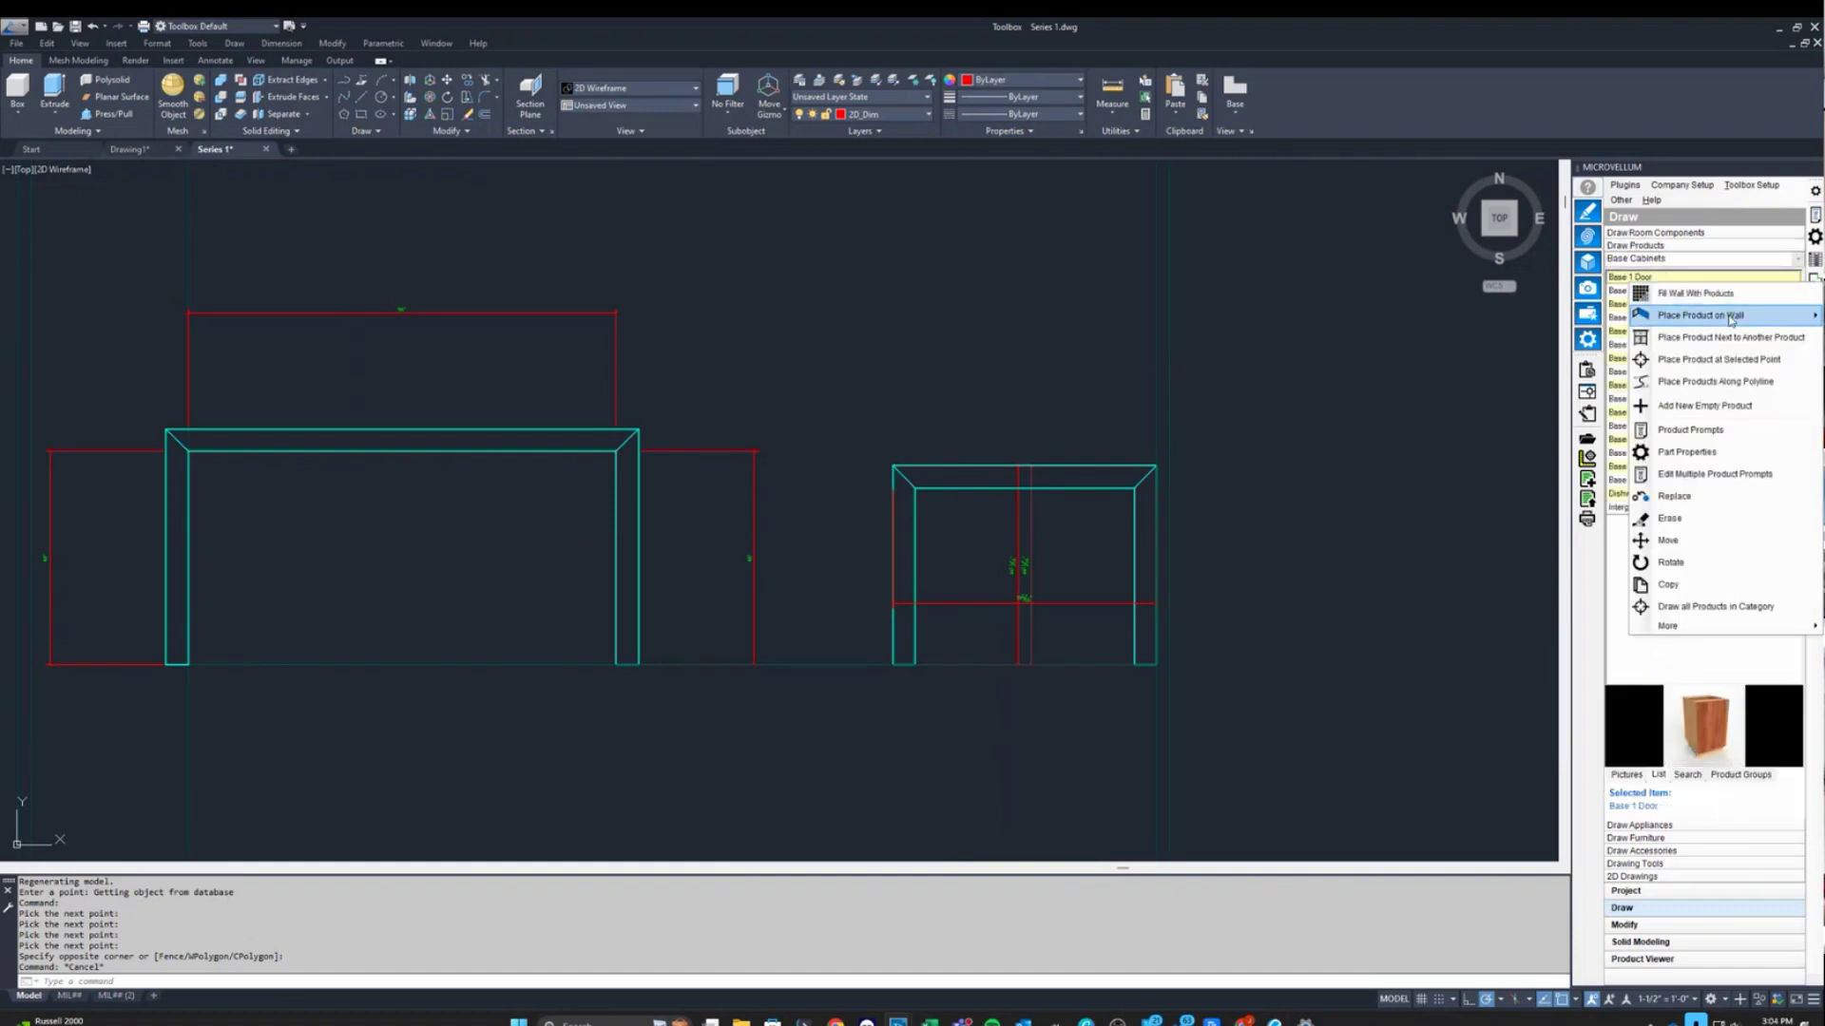
pyautogui.moveTo(1729, 320)
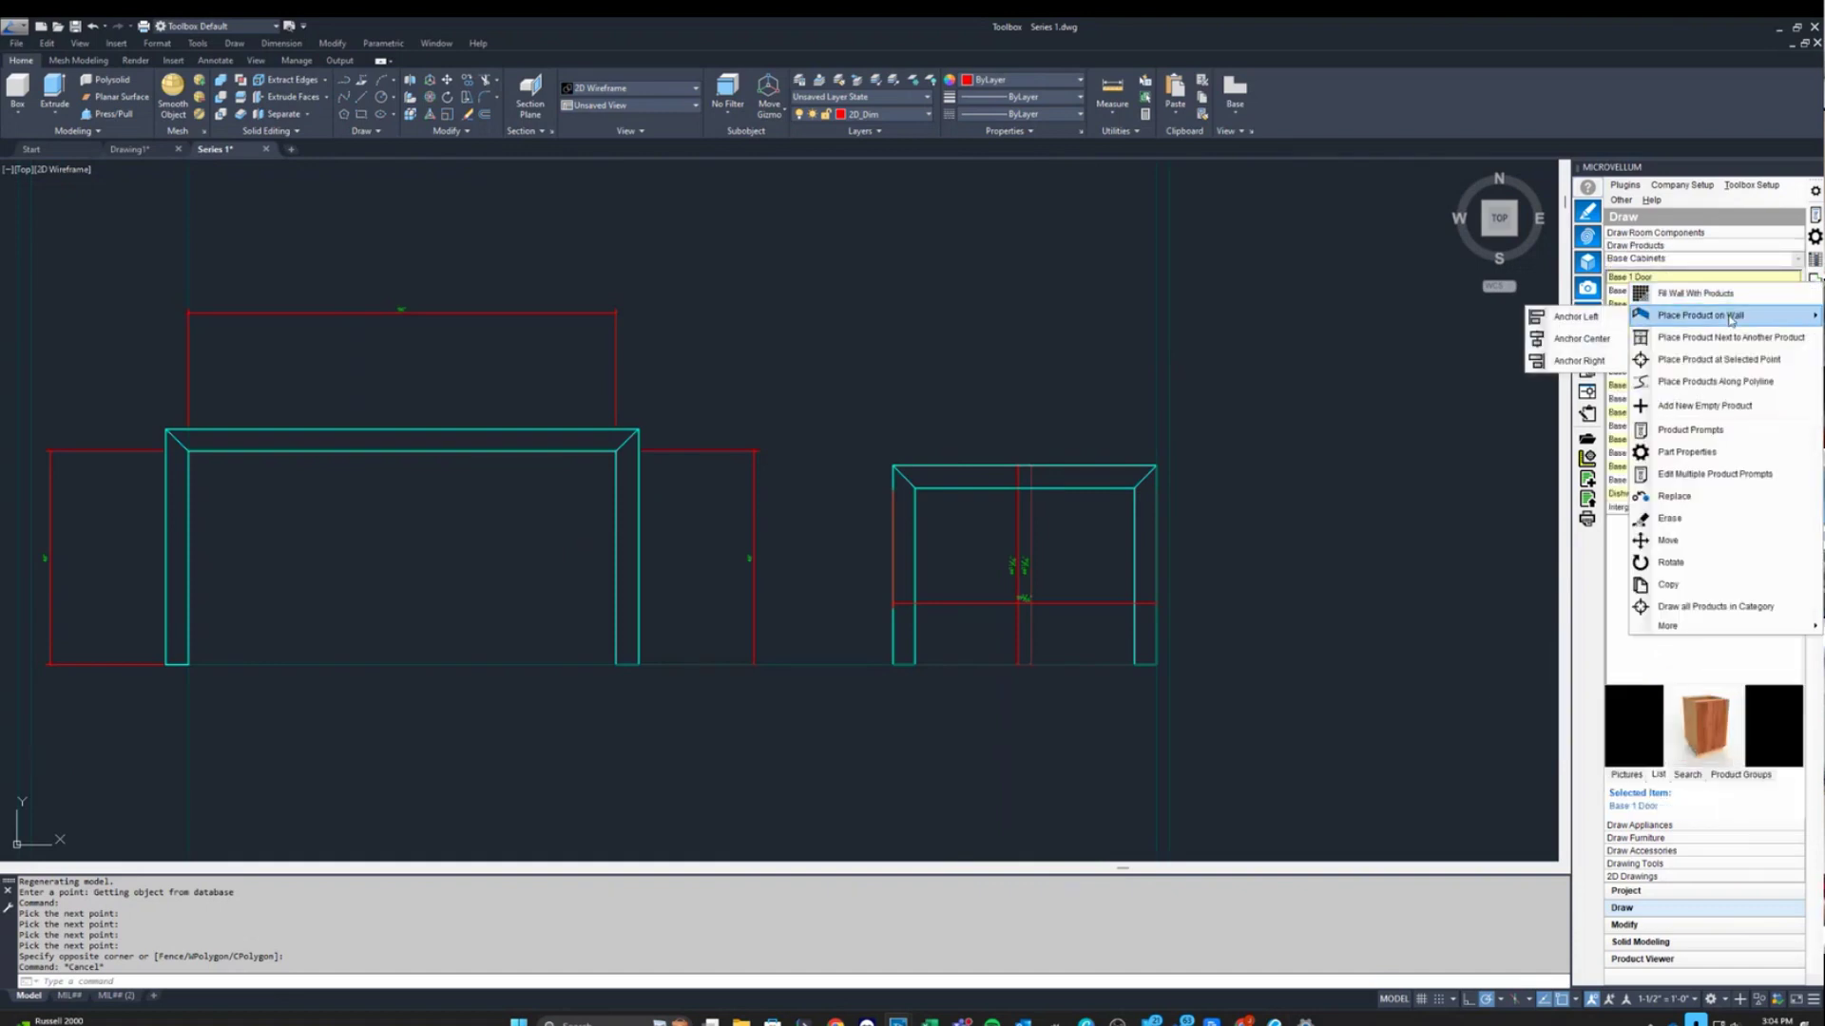
pyautogui.click(1613, 320)
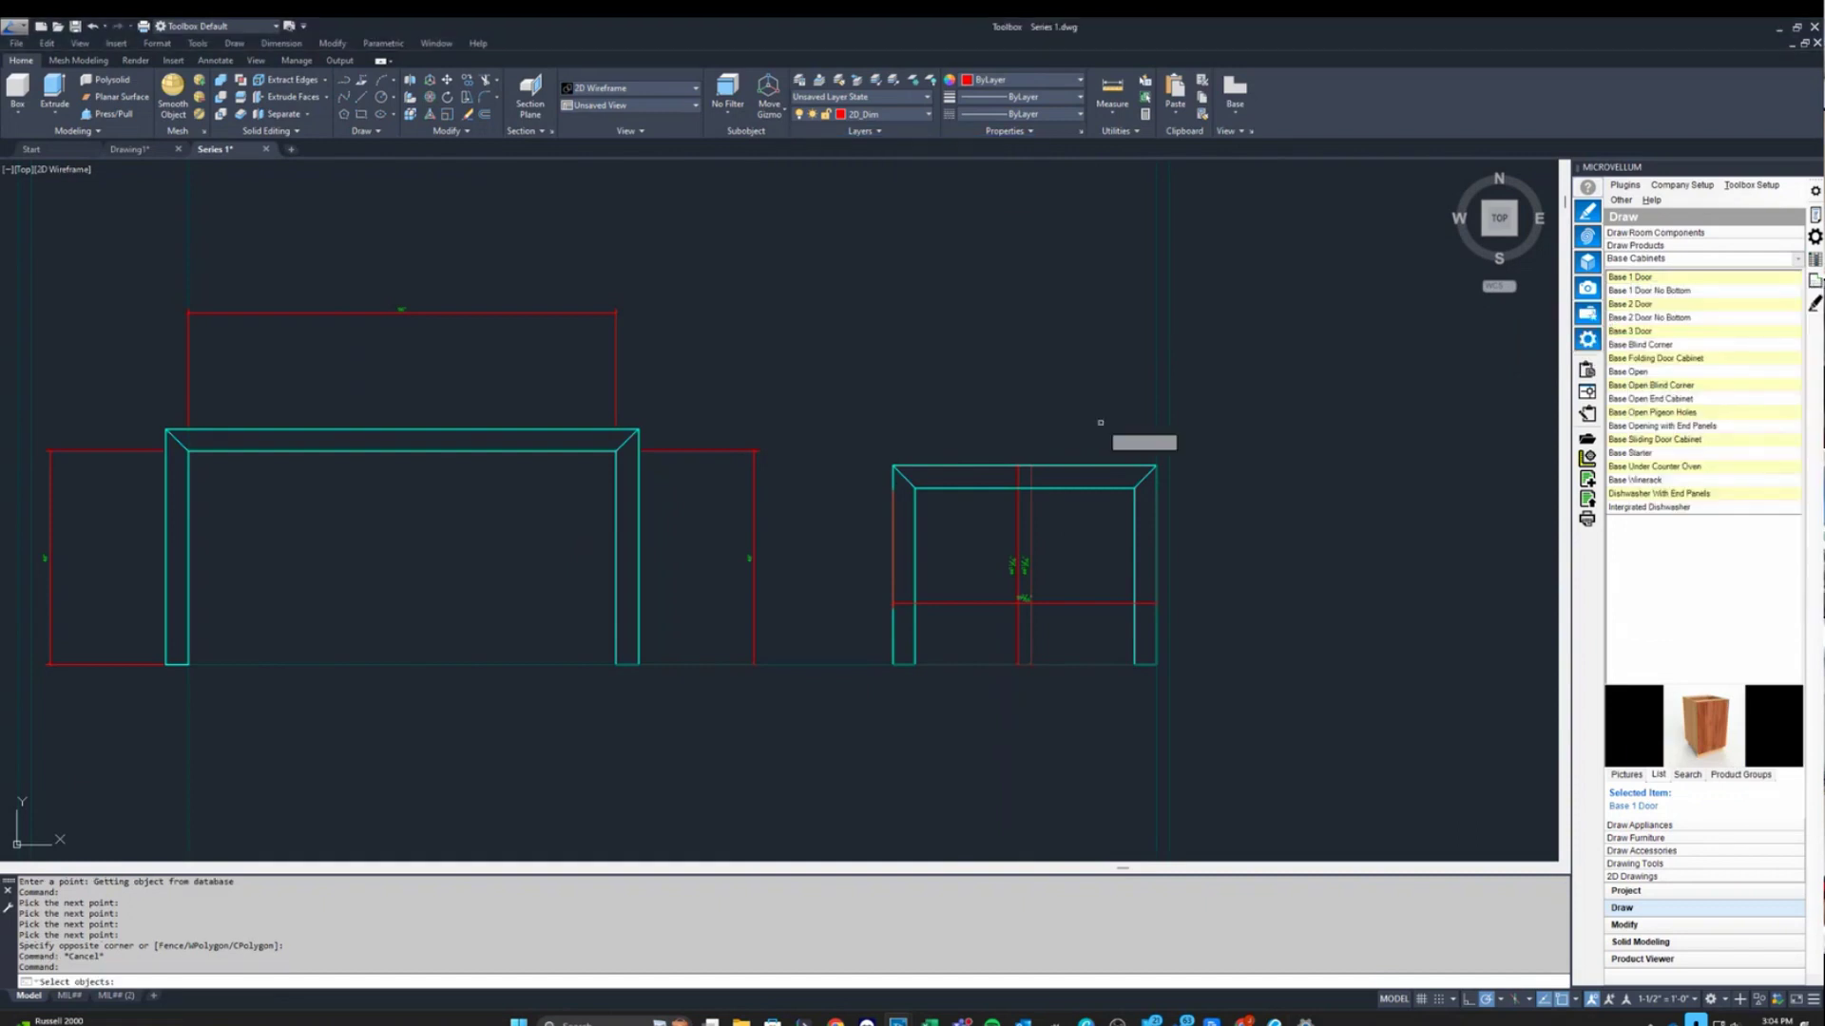
pyautogui.click(293, 446)
pyautogui.press('Return')
pyautogui.scroll(2, 207, 449)
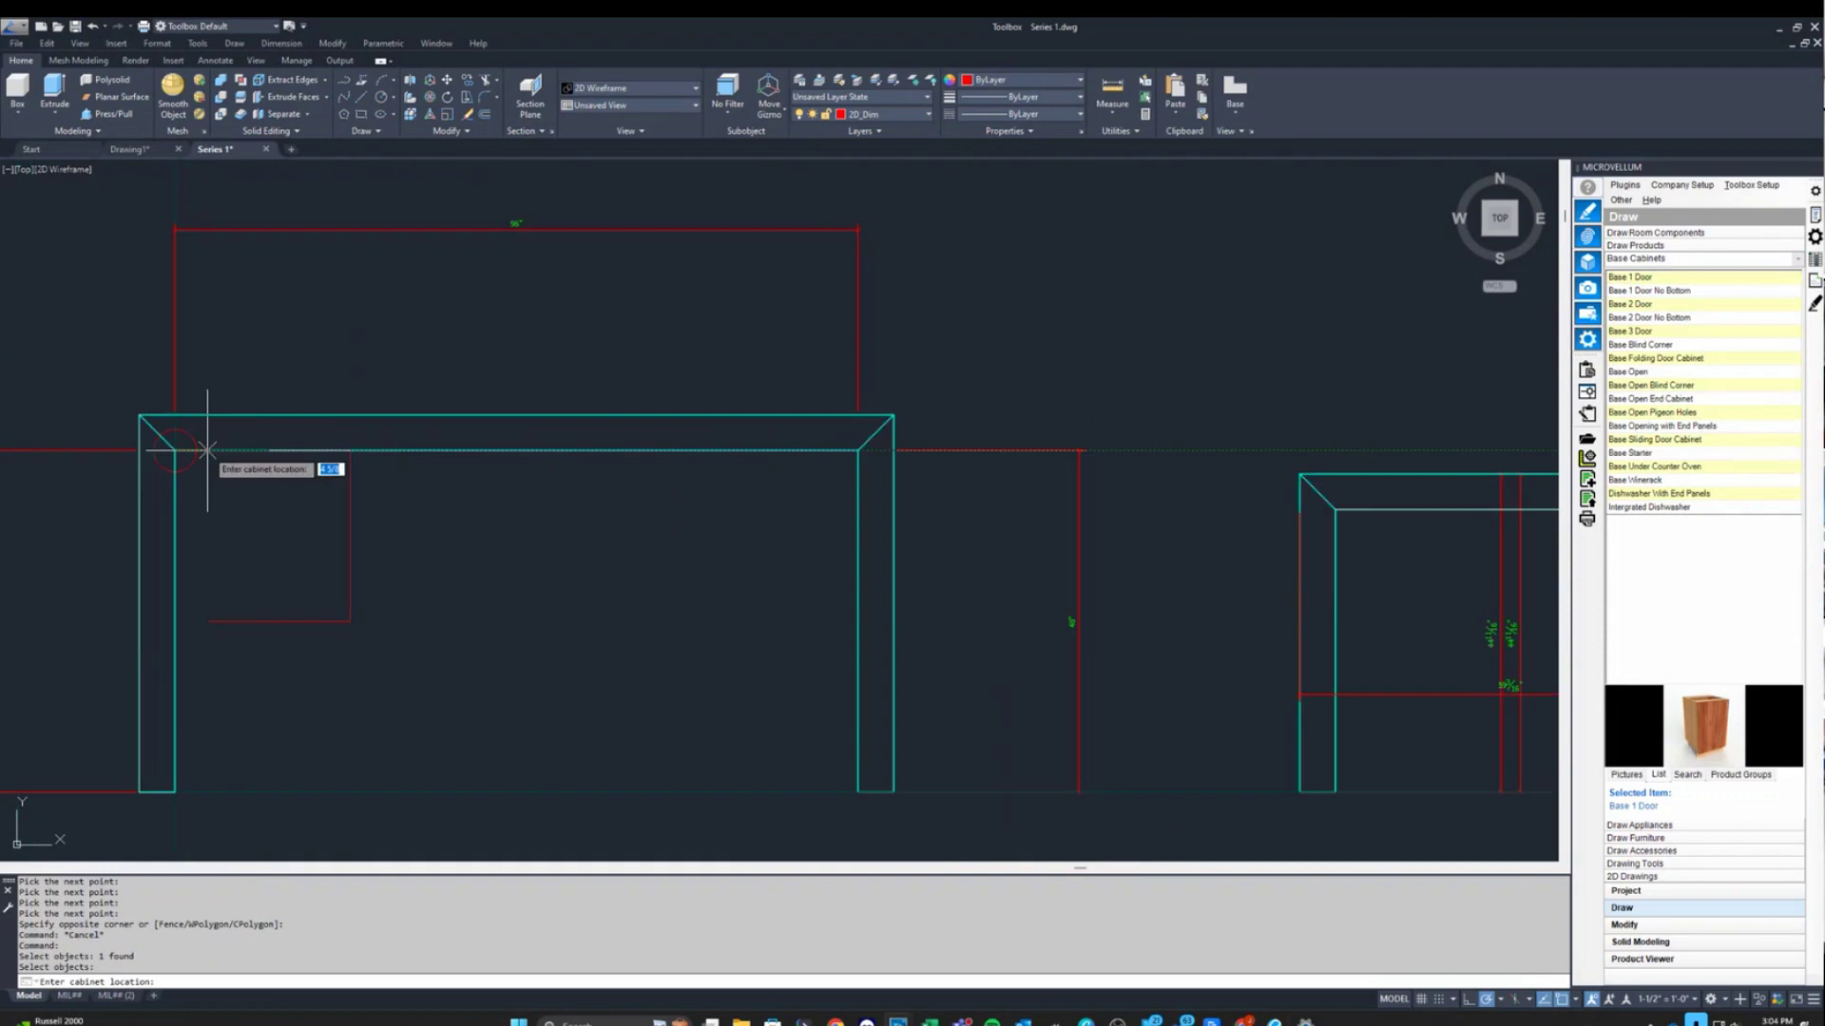
pyautogui.write('1')
pyautogui.press('Return')
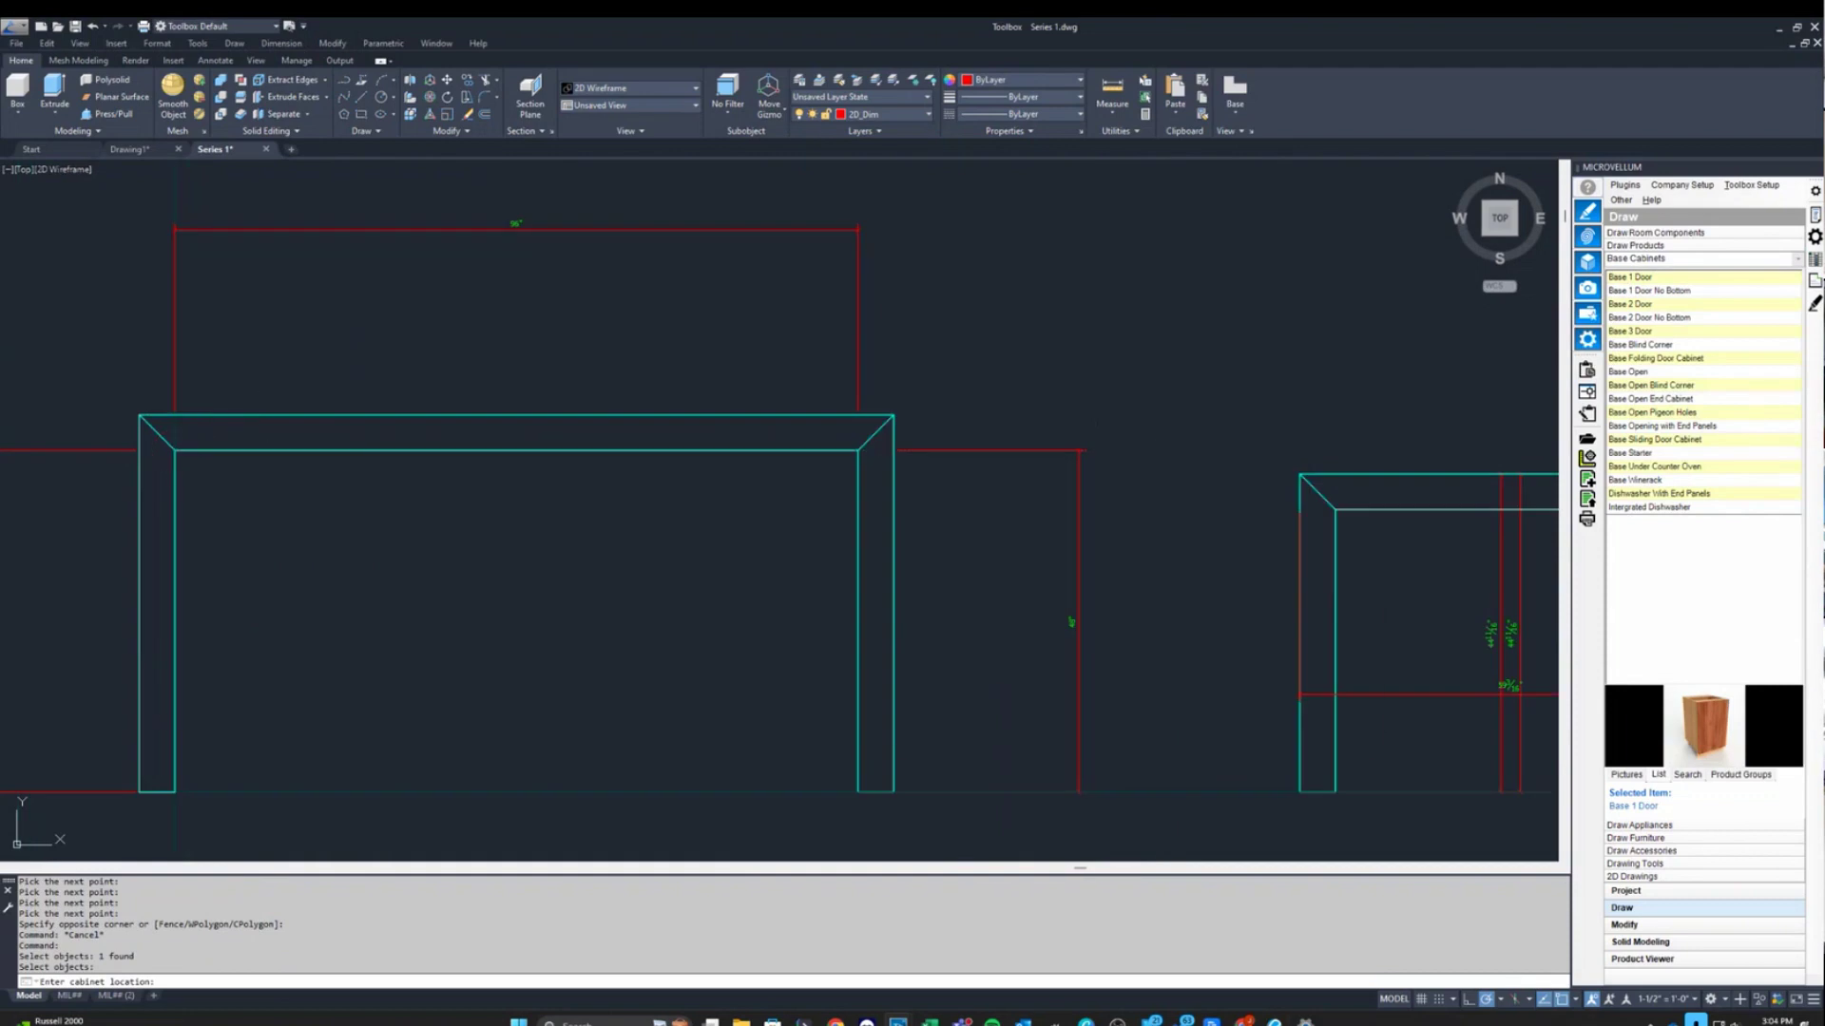
pyautogui.click(1332, 750)
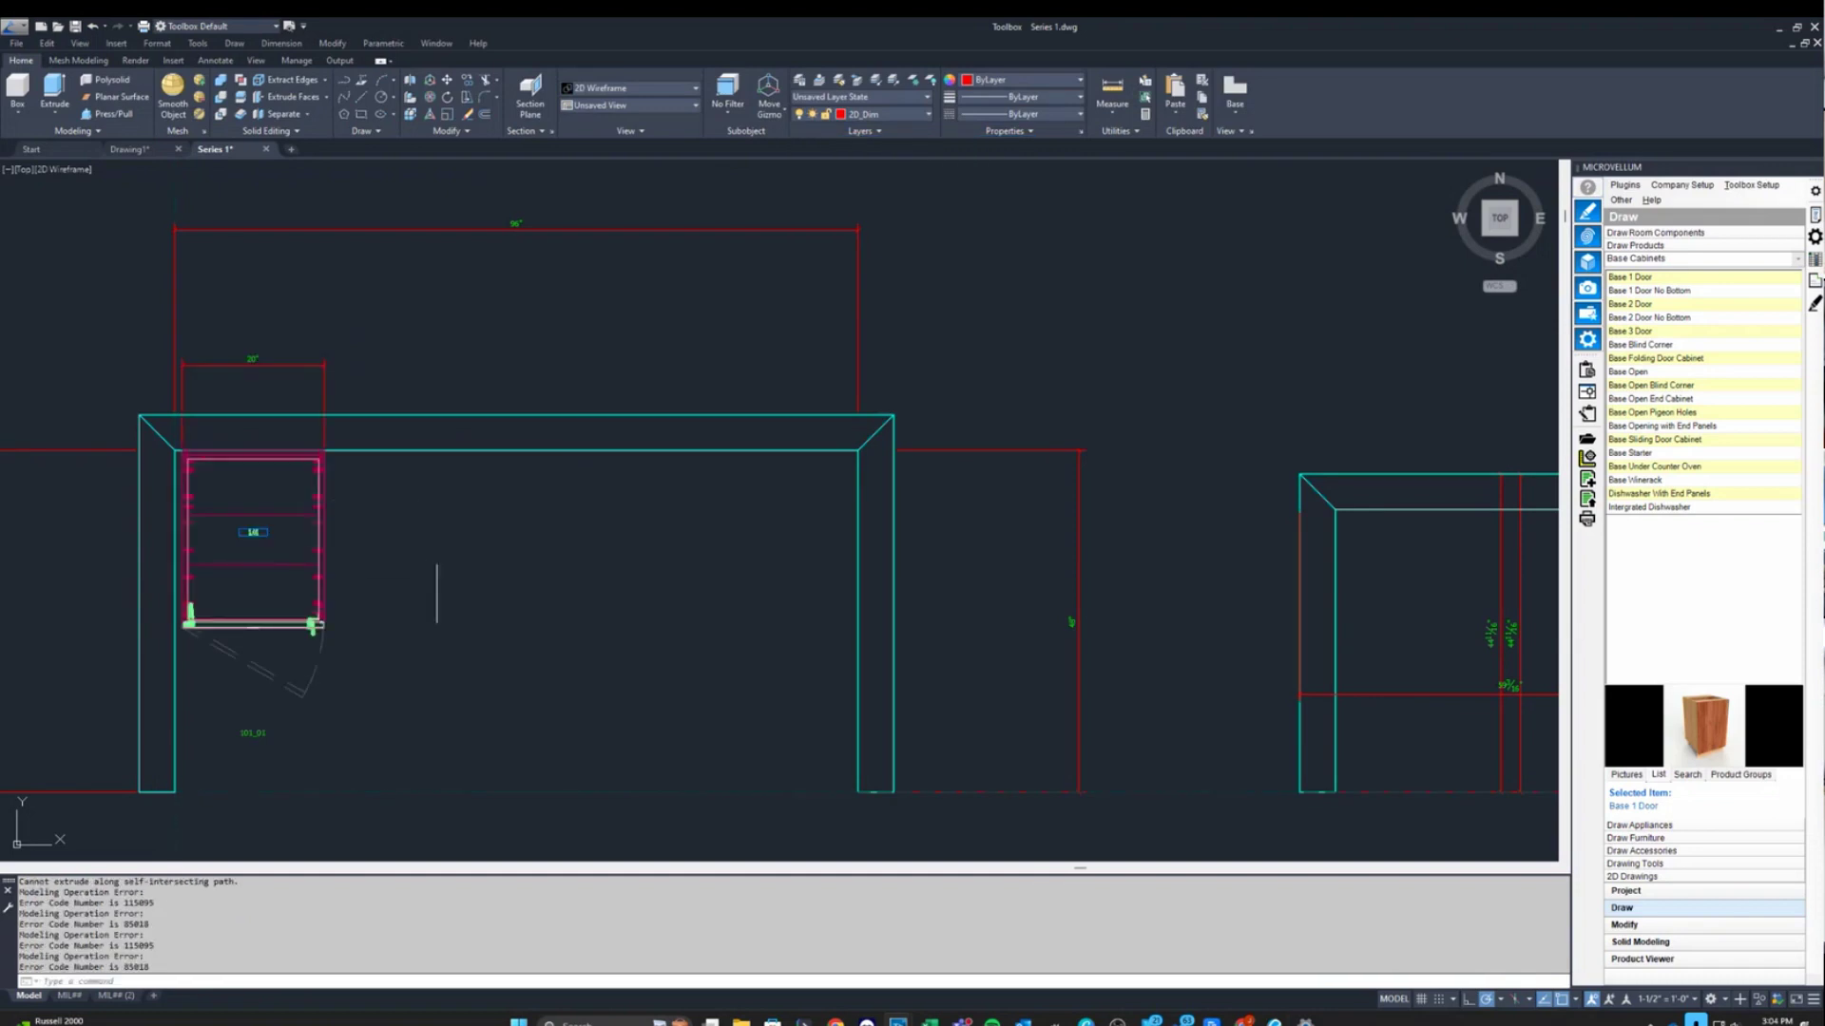
# Place a Base 1 Door cabinet on the second wall group's horizontal wall, near its right corner.
pyautogui.moveTo(418, 560); pyautogui.dragTo(209, 561, button='middle')
pyautogui.scroll(-2, 200, 556)
pyautogui.scroll(2, 950, 527)
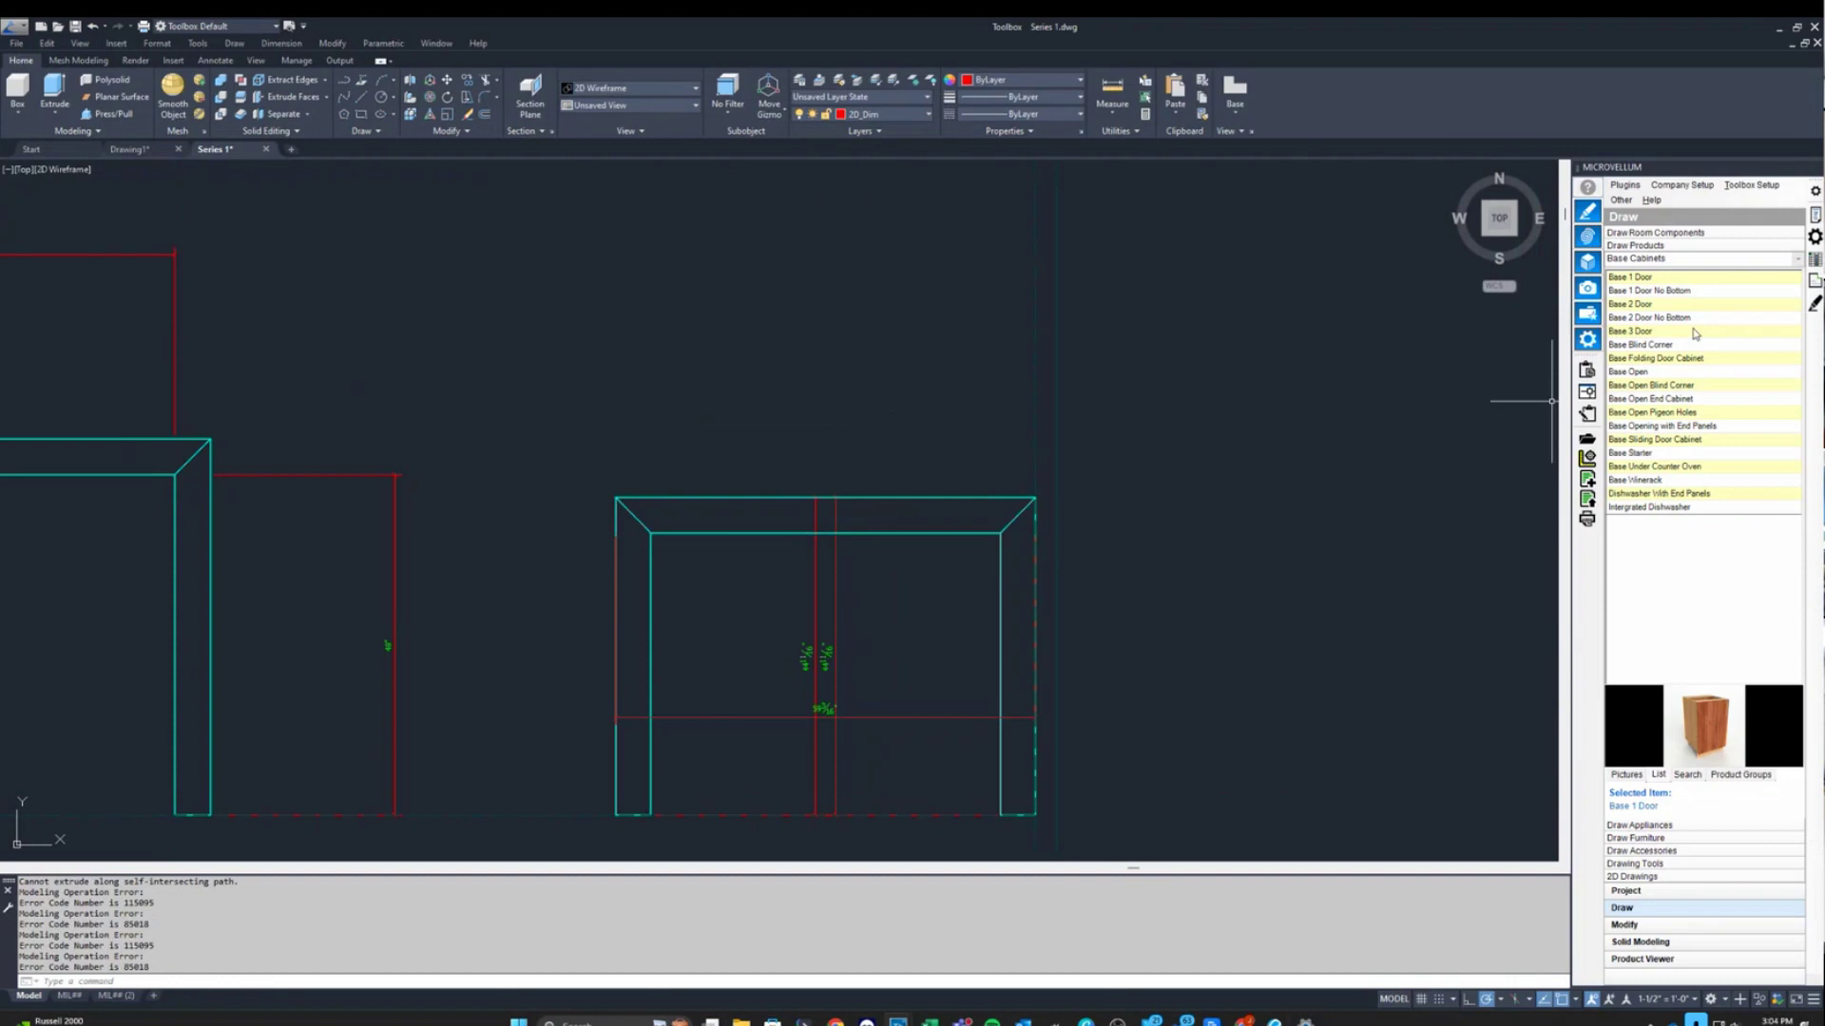
pyautogui.doubleClick(1671, 282)
pyautogui.scroll(4, 960, 490)
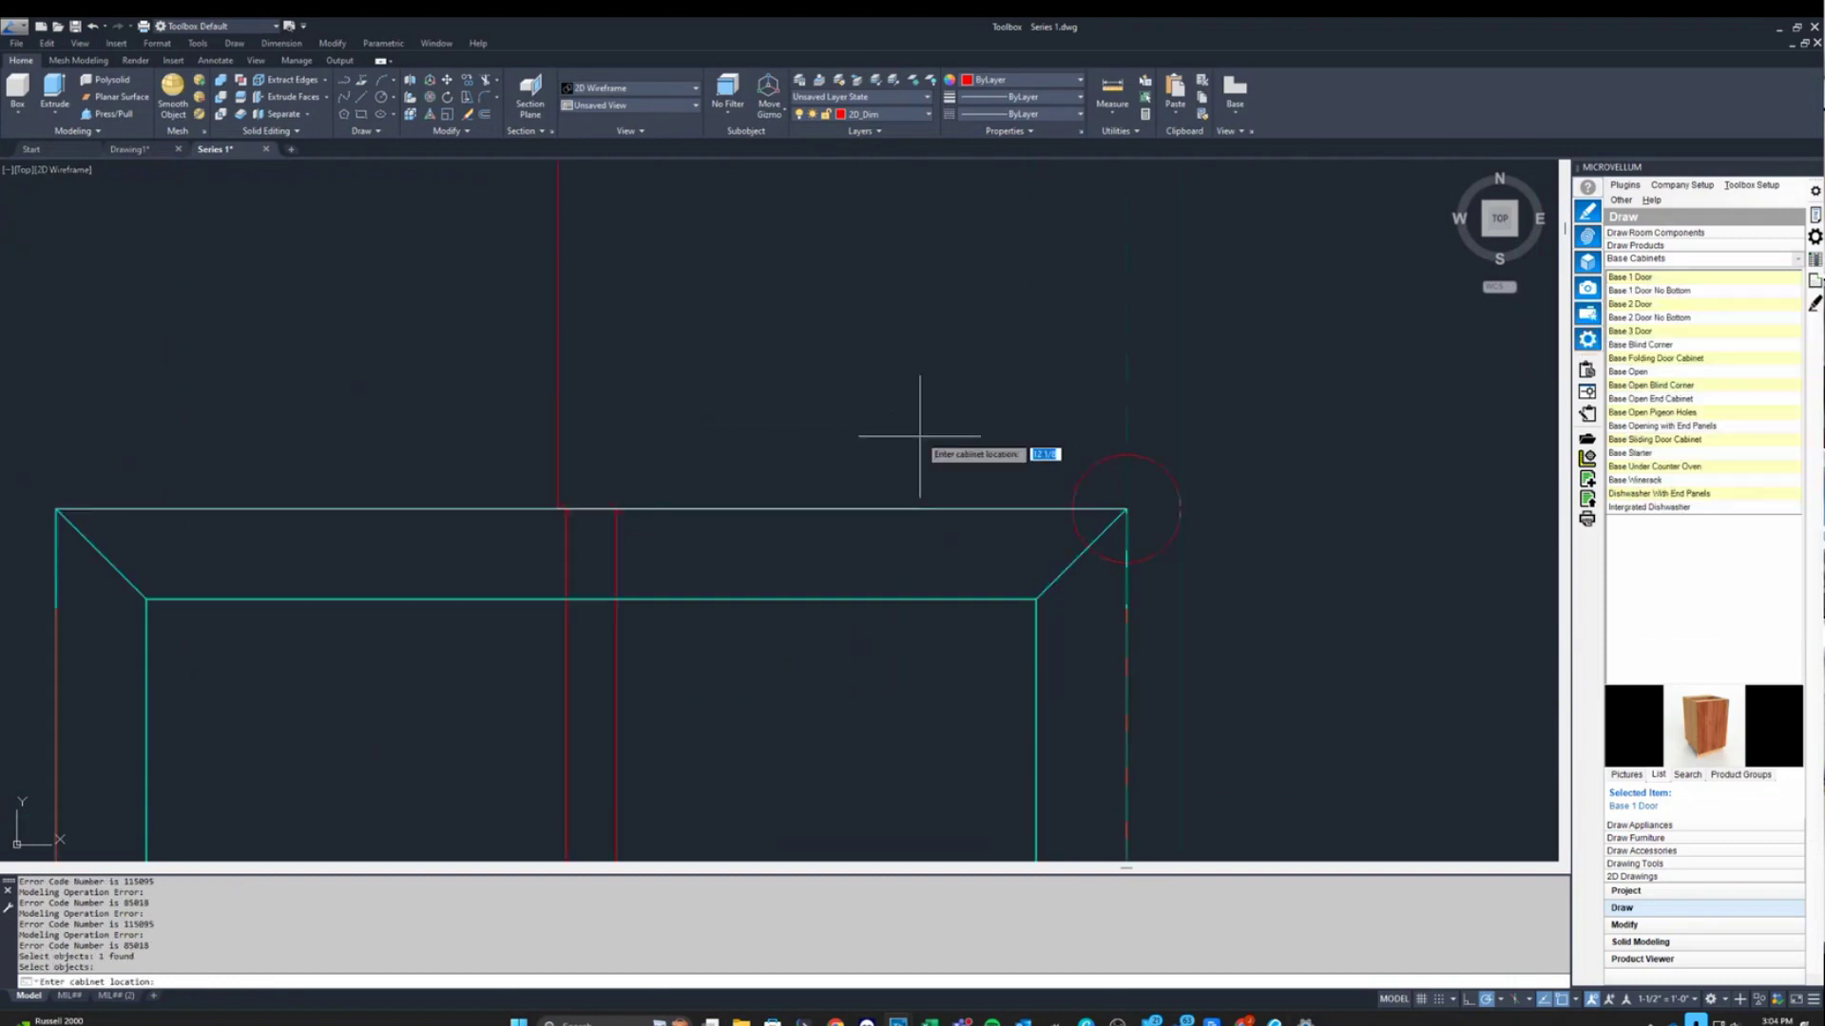
pyautogui.click(931, 494)
pyautogui.scroll(-4, 746, 463)
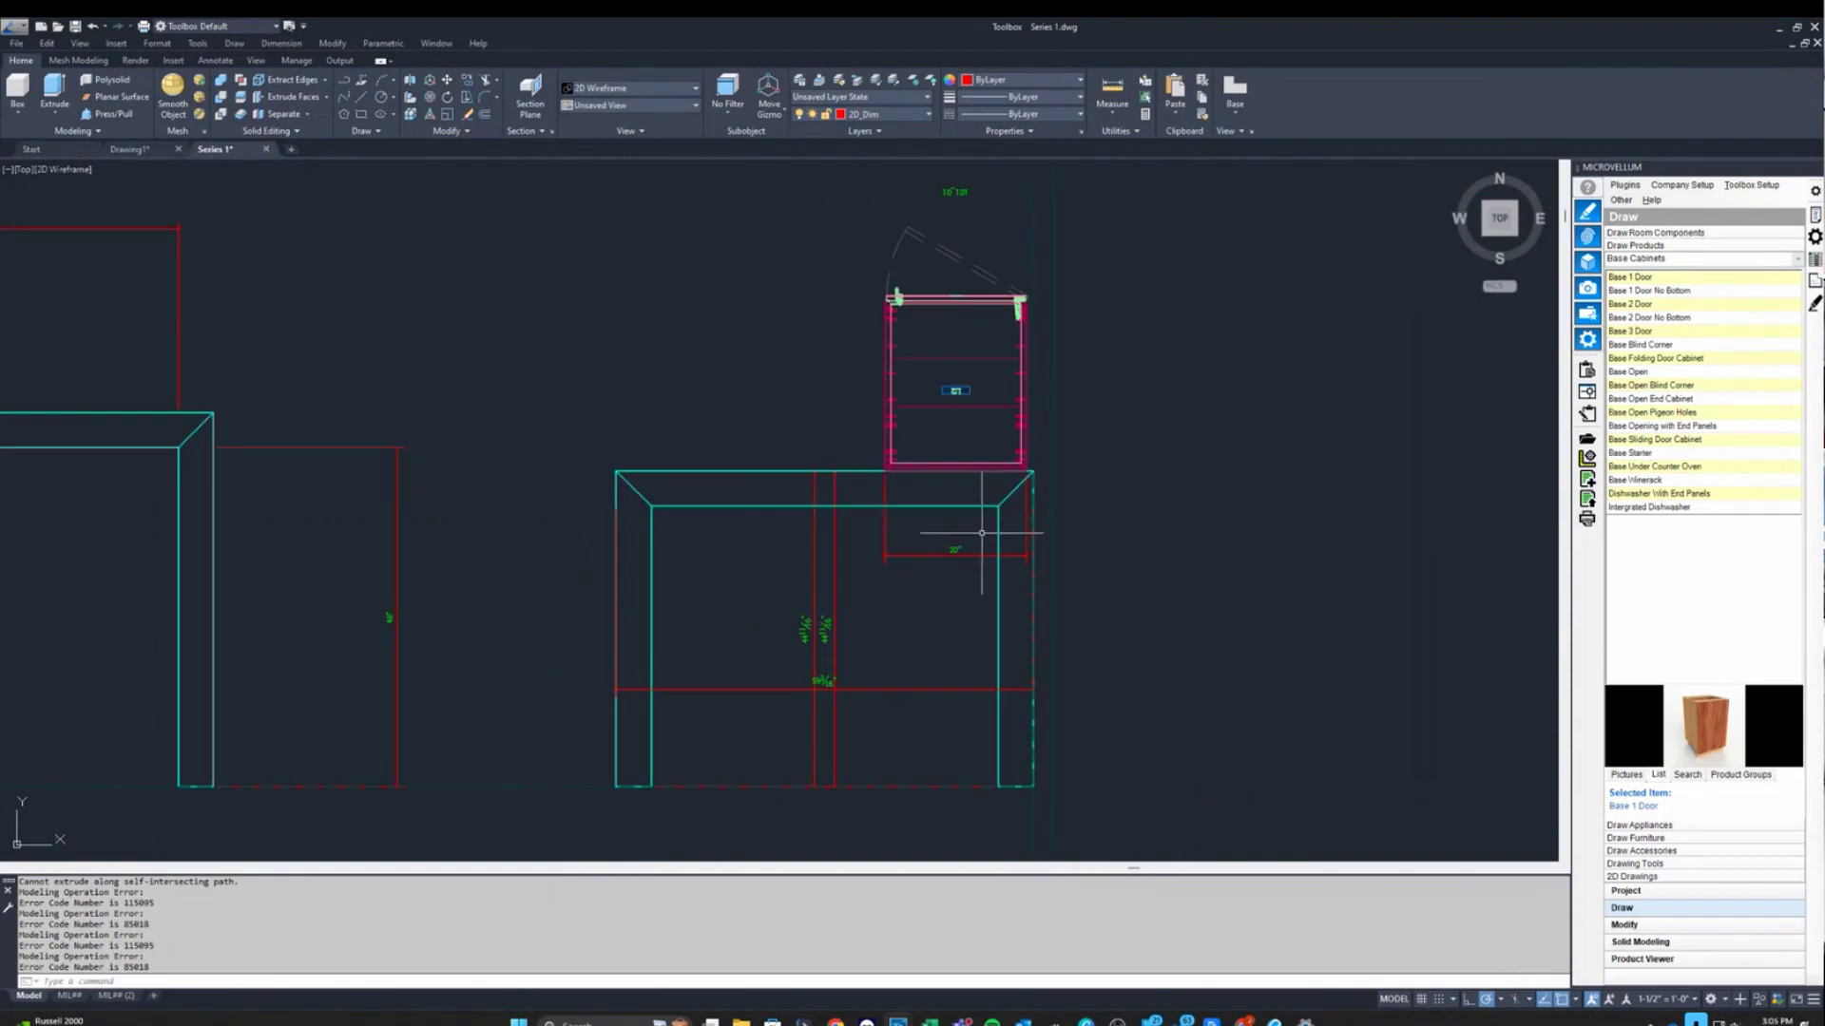
# Compare the side and orientation of the Base 1 Door cabinets on the two wall groups.
pyautogui.scroll(2, 656, 579)
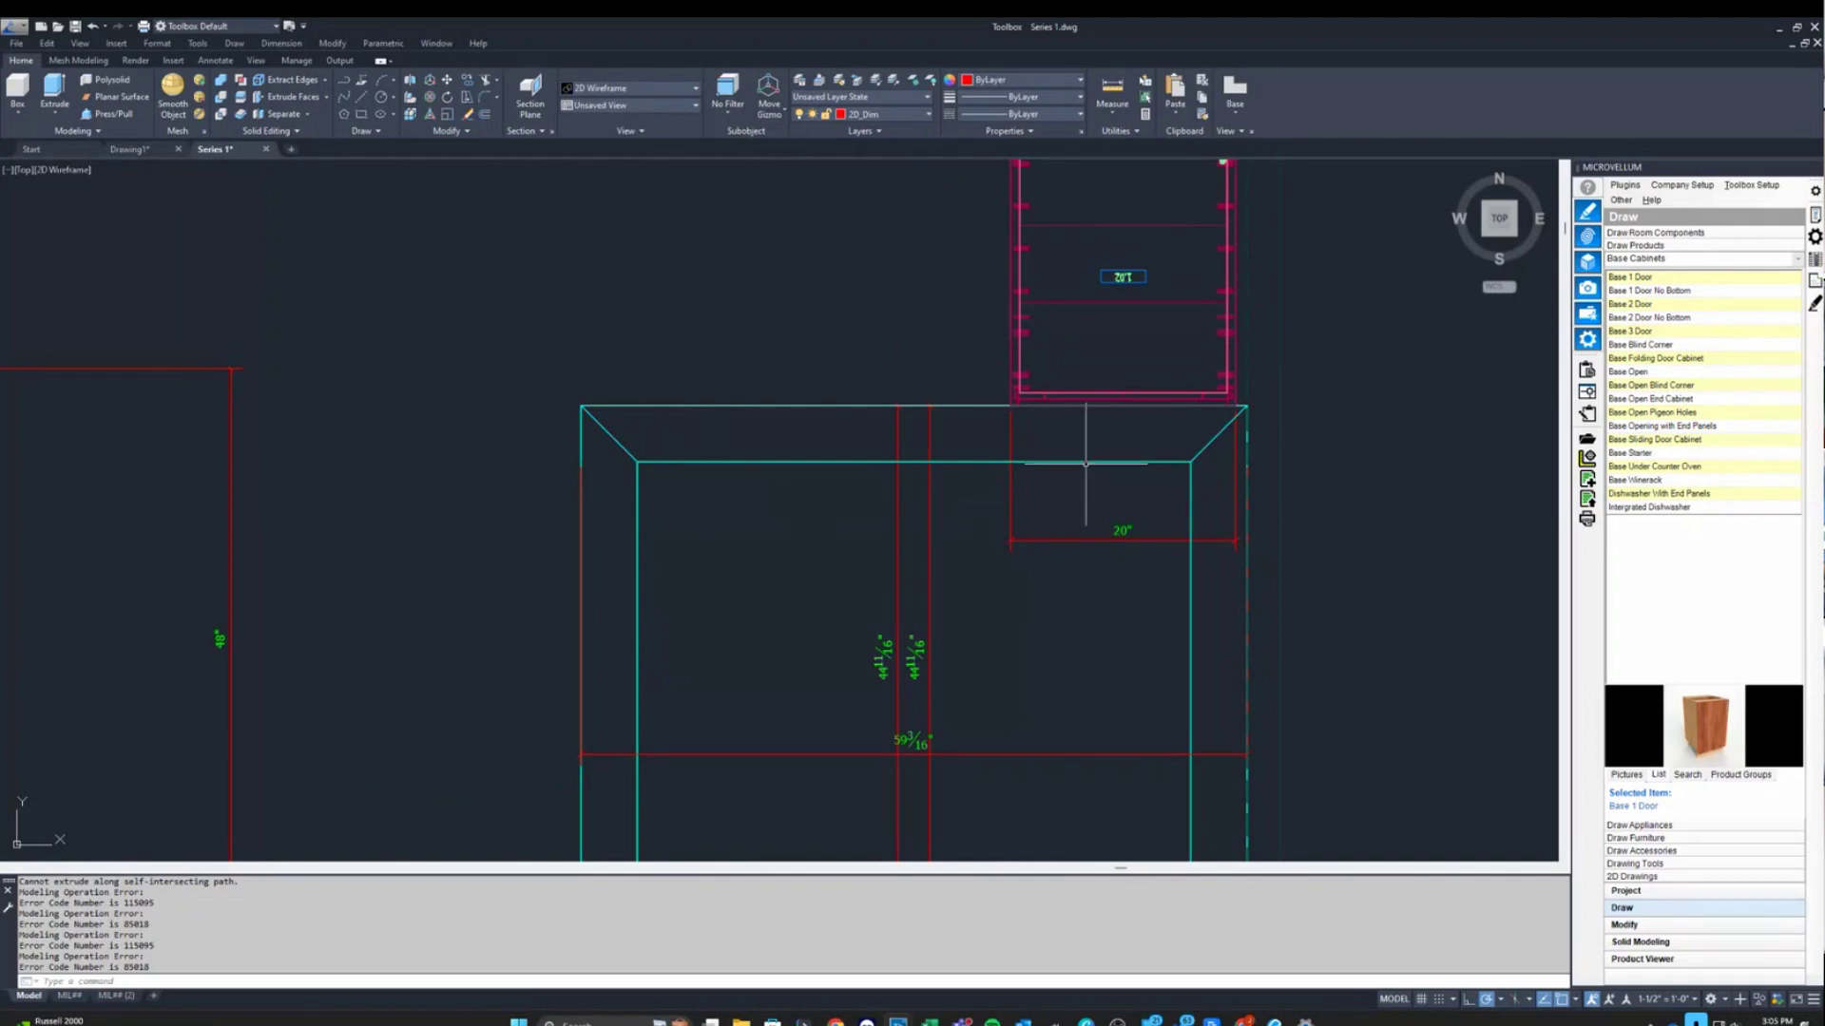
pyautogui.moveTo(1091, 432); pyautogui.dragTo(1049, 594, button='middle')
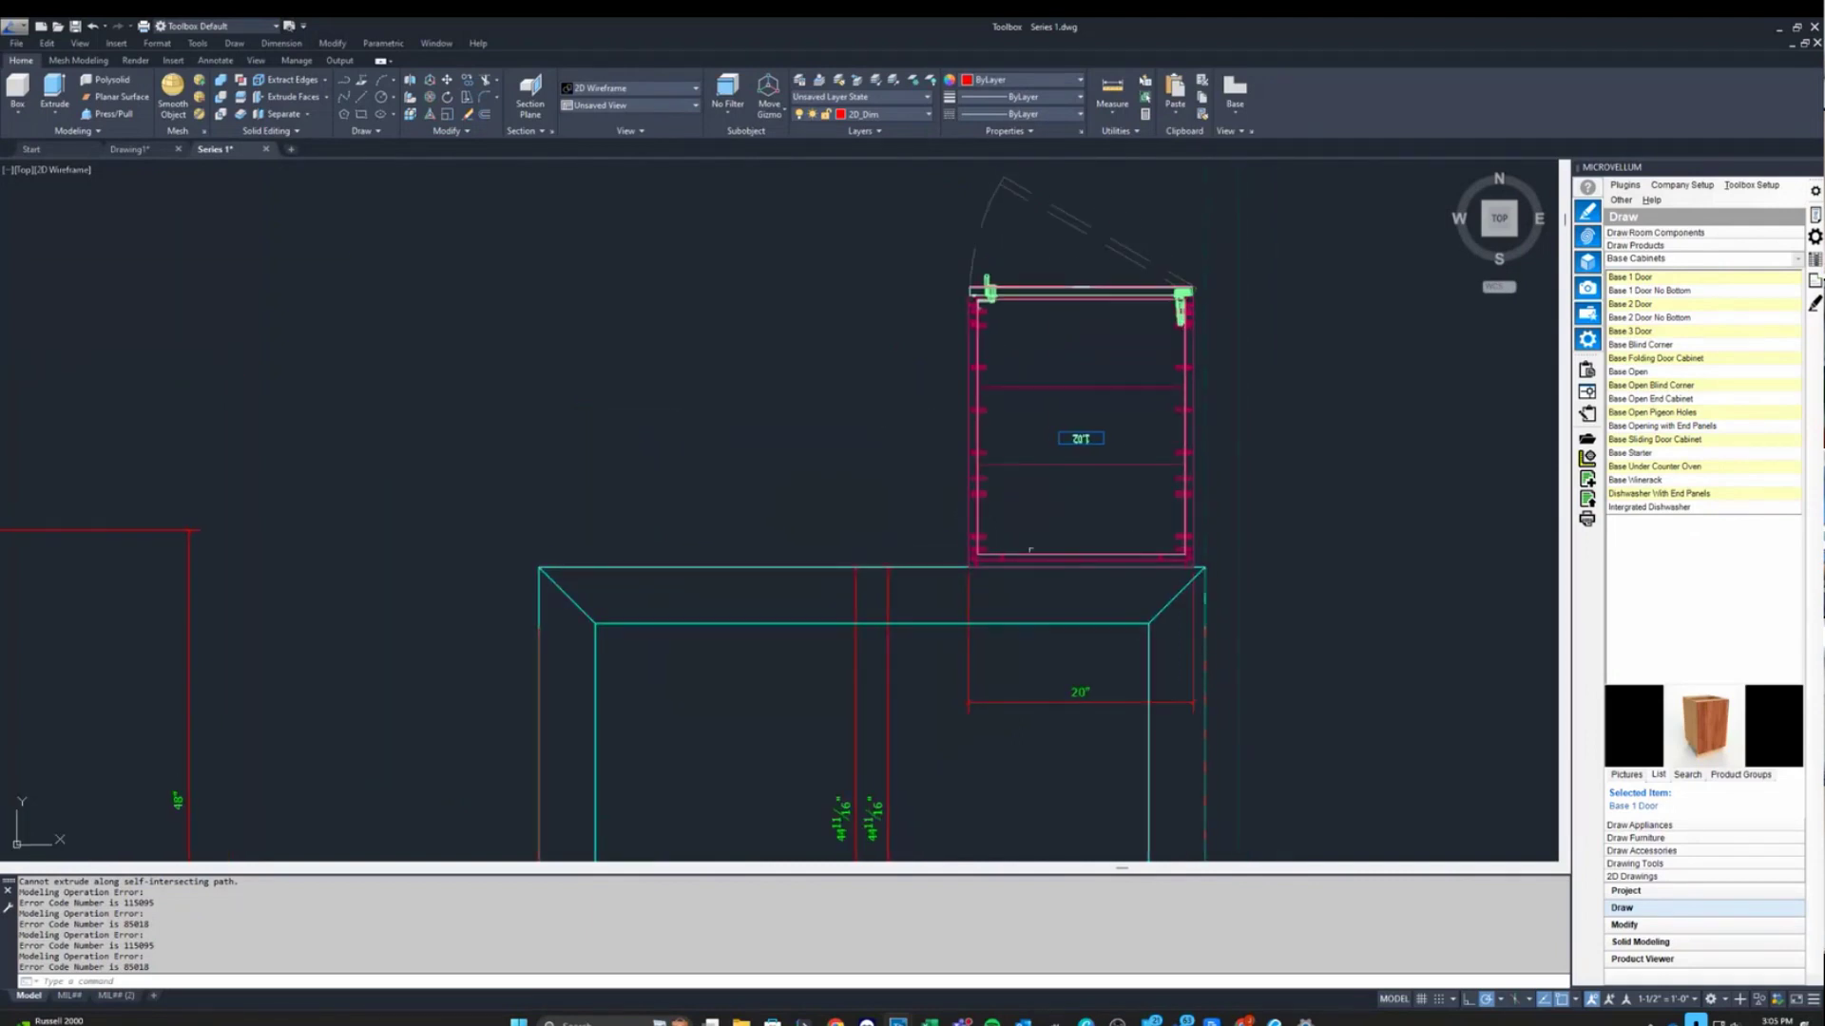
pyautogui.scroll(-4, 1203, 395)
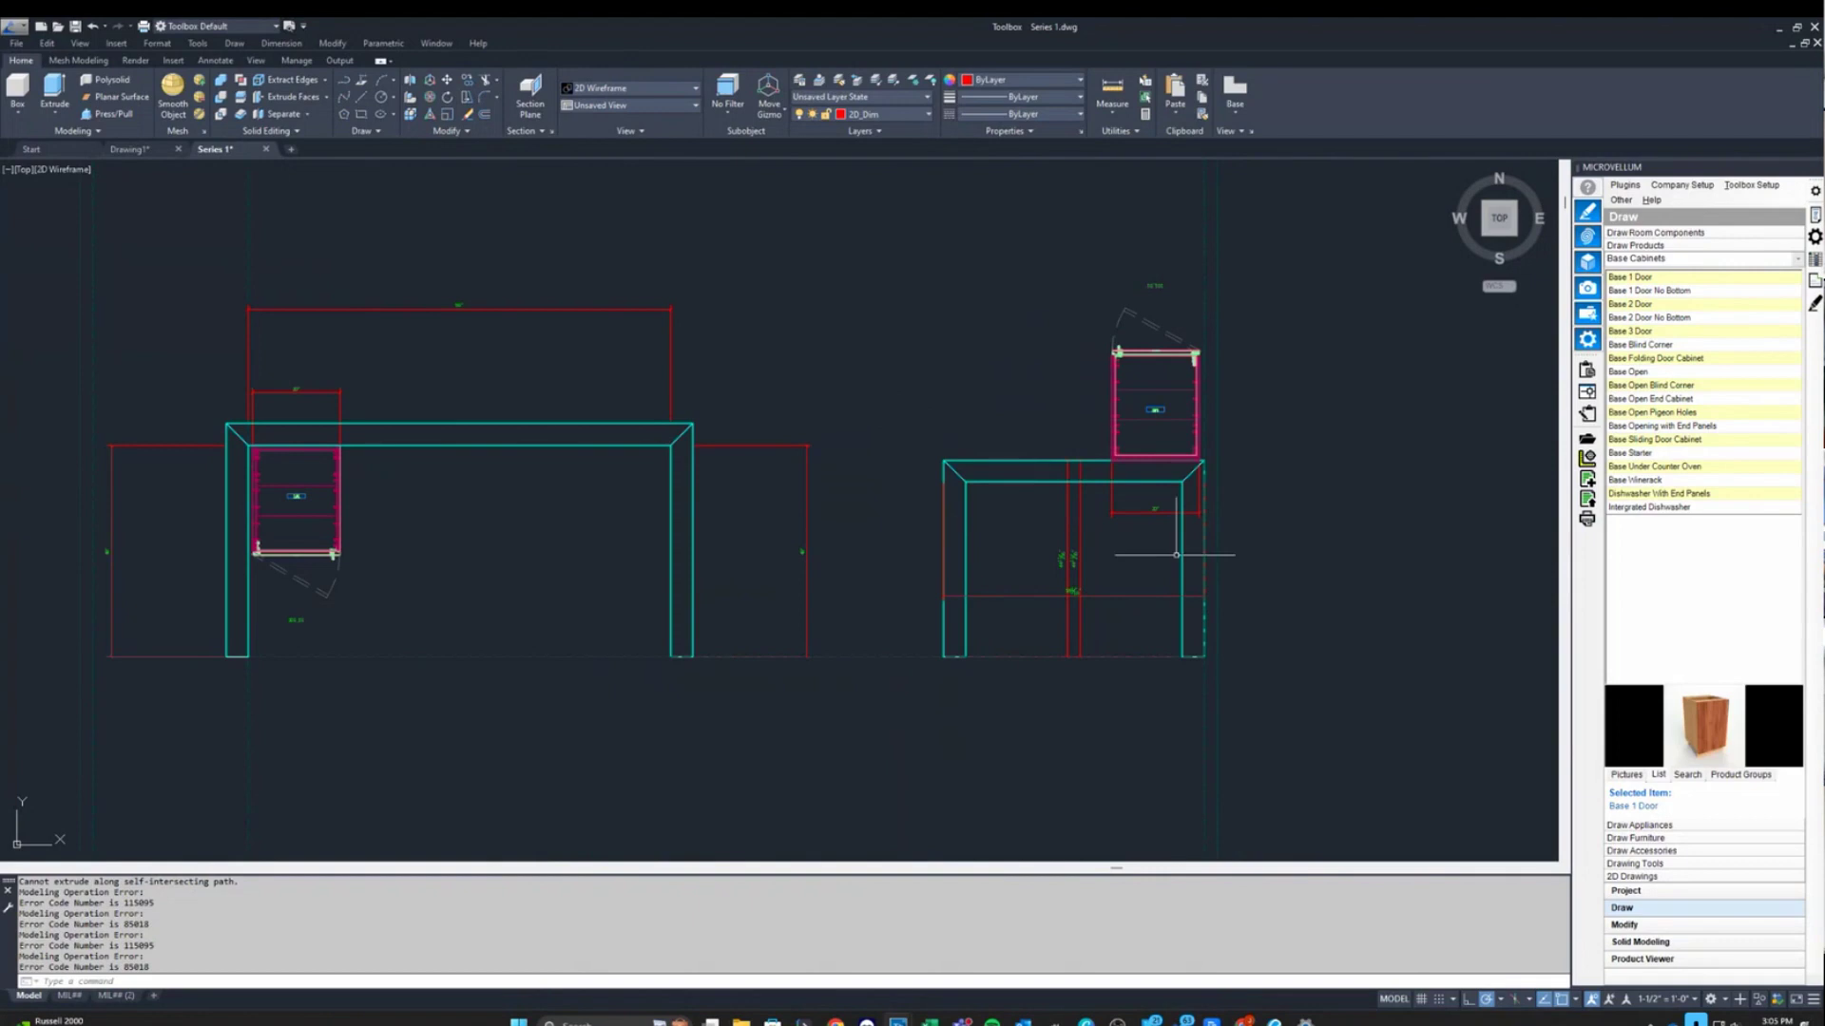
pyautogui.scroll(2, 1085, 459)
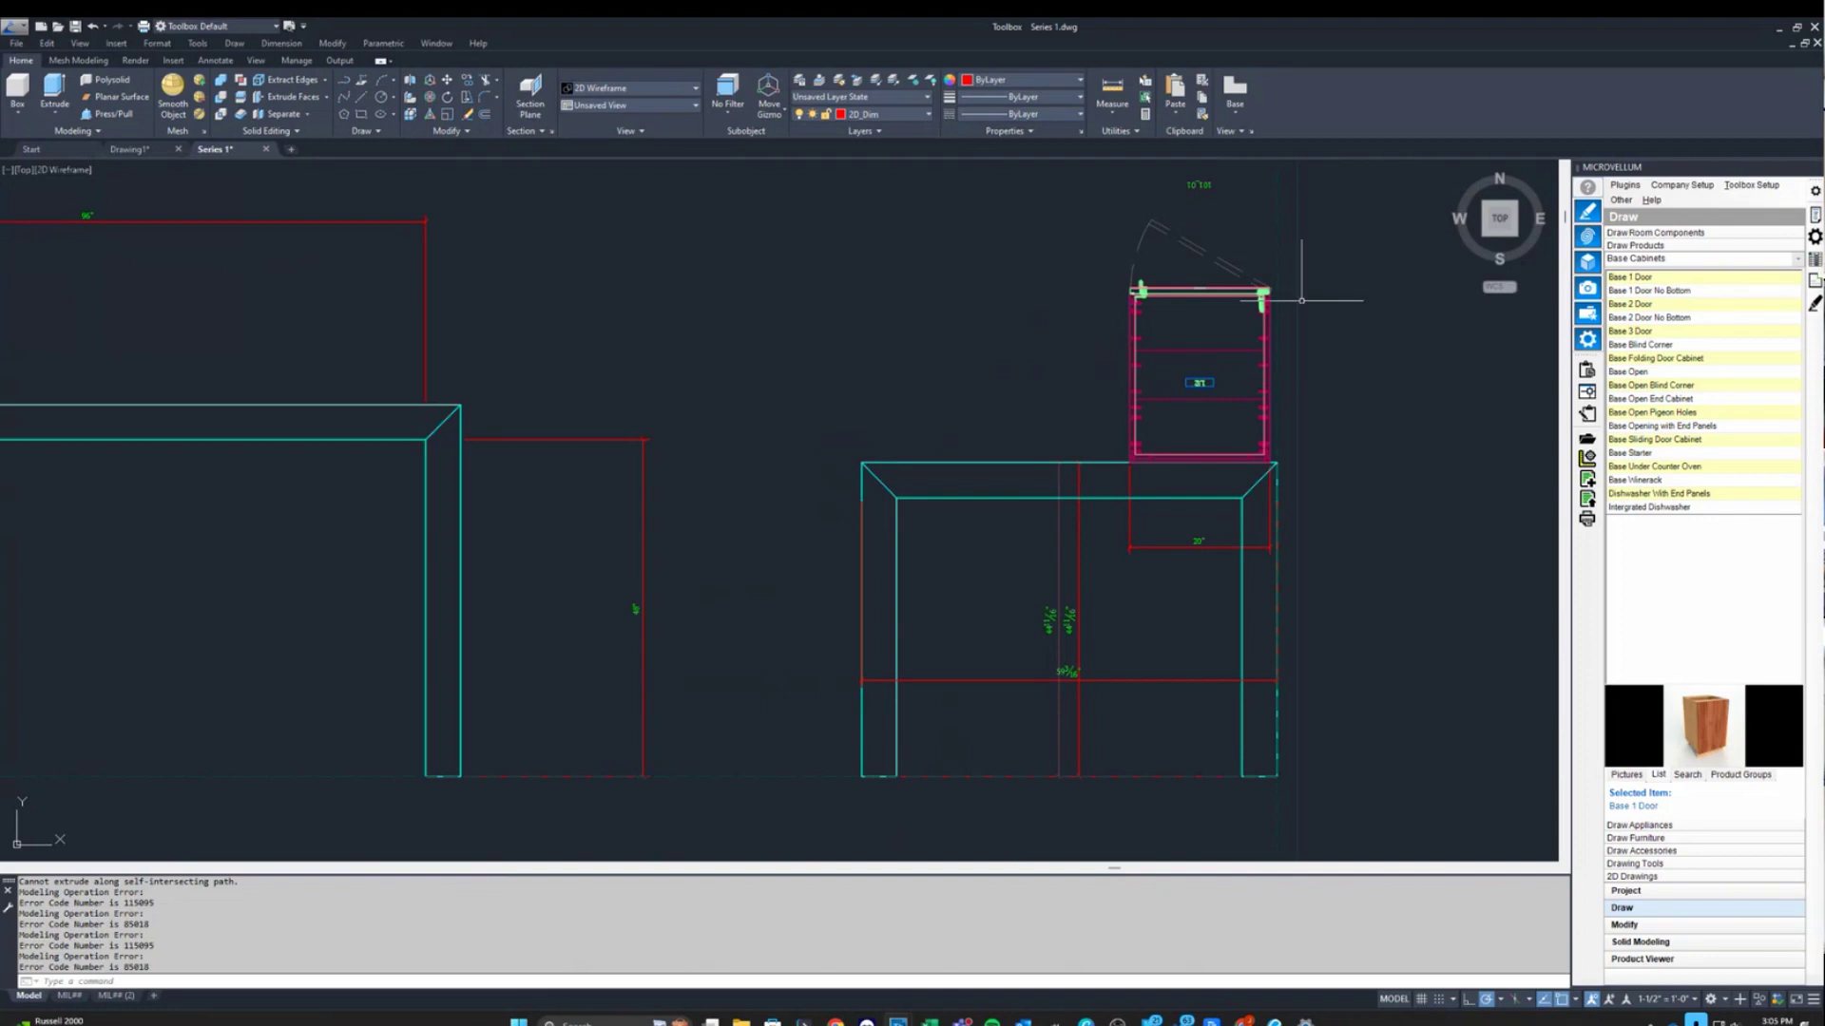
pyautogui.moveTo(1316, 275); pyautogui.dragTo(1226, 304, button='middle')
pyautogui.scroll(-2, 1199, 529)
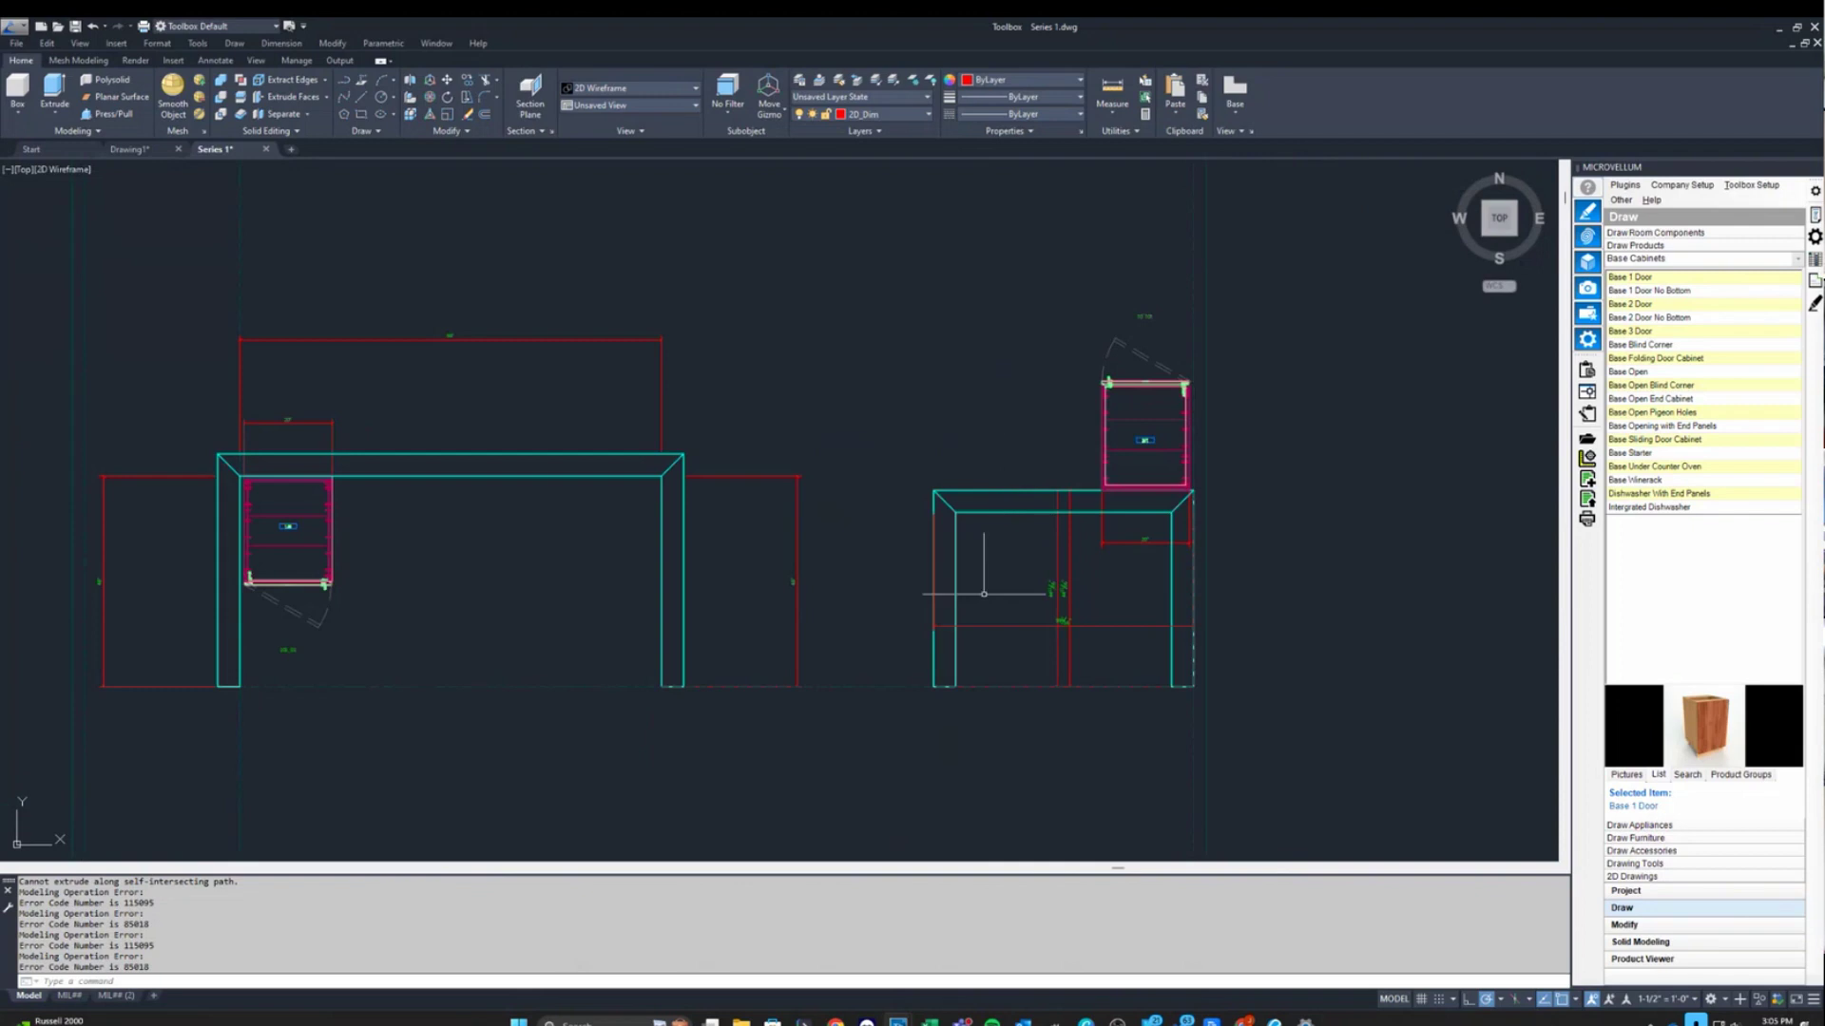
pyautogui.moveTo(1249, 449); pyautogui.dragTo(1154, 468, button='middle')
pyautogui.scroll(-2, 1188, 464)
pyautogui.moveTo(1267, 452); pyautogui.dragTo(1171, 423, button='middle')
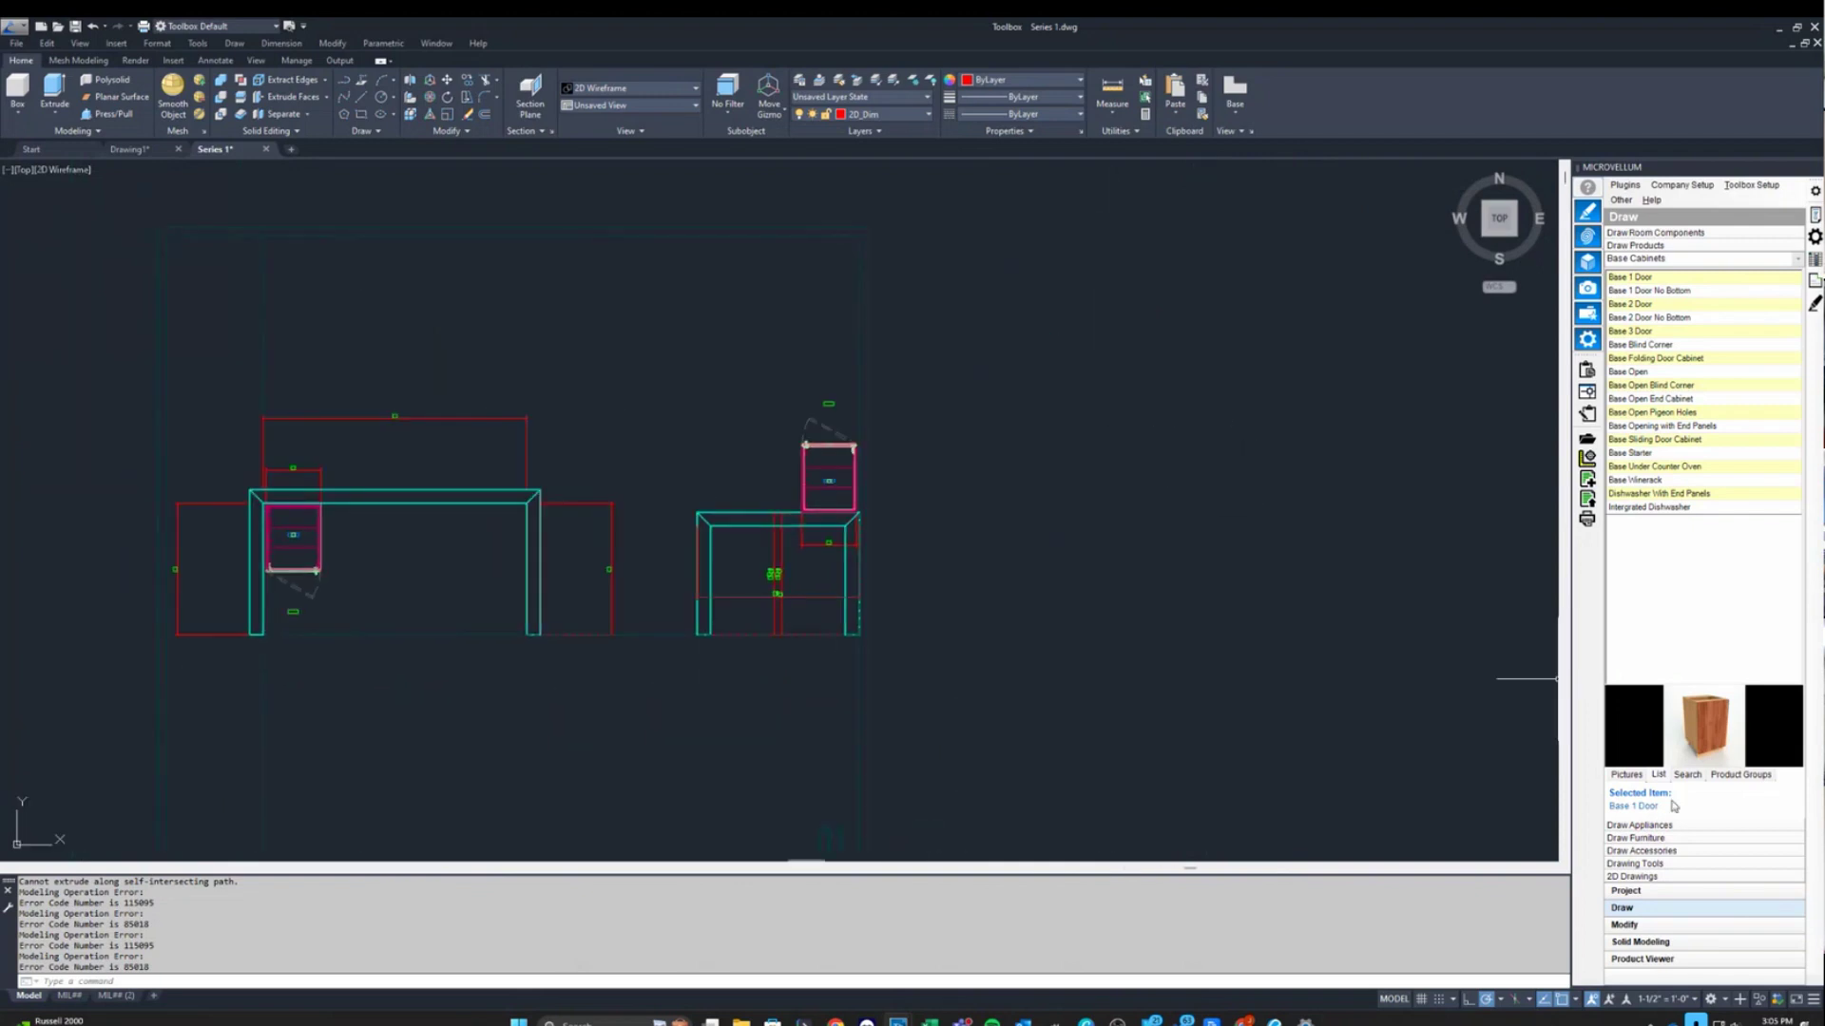
# Start a polyline to the right of the plan frame with a vertical 48-inch segment going up.
pyautogui.click(1672, 231)
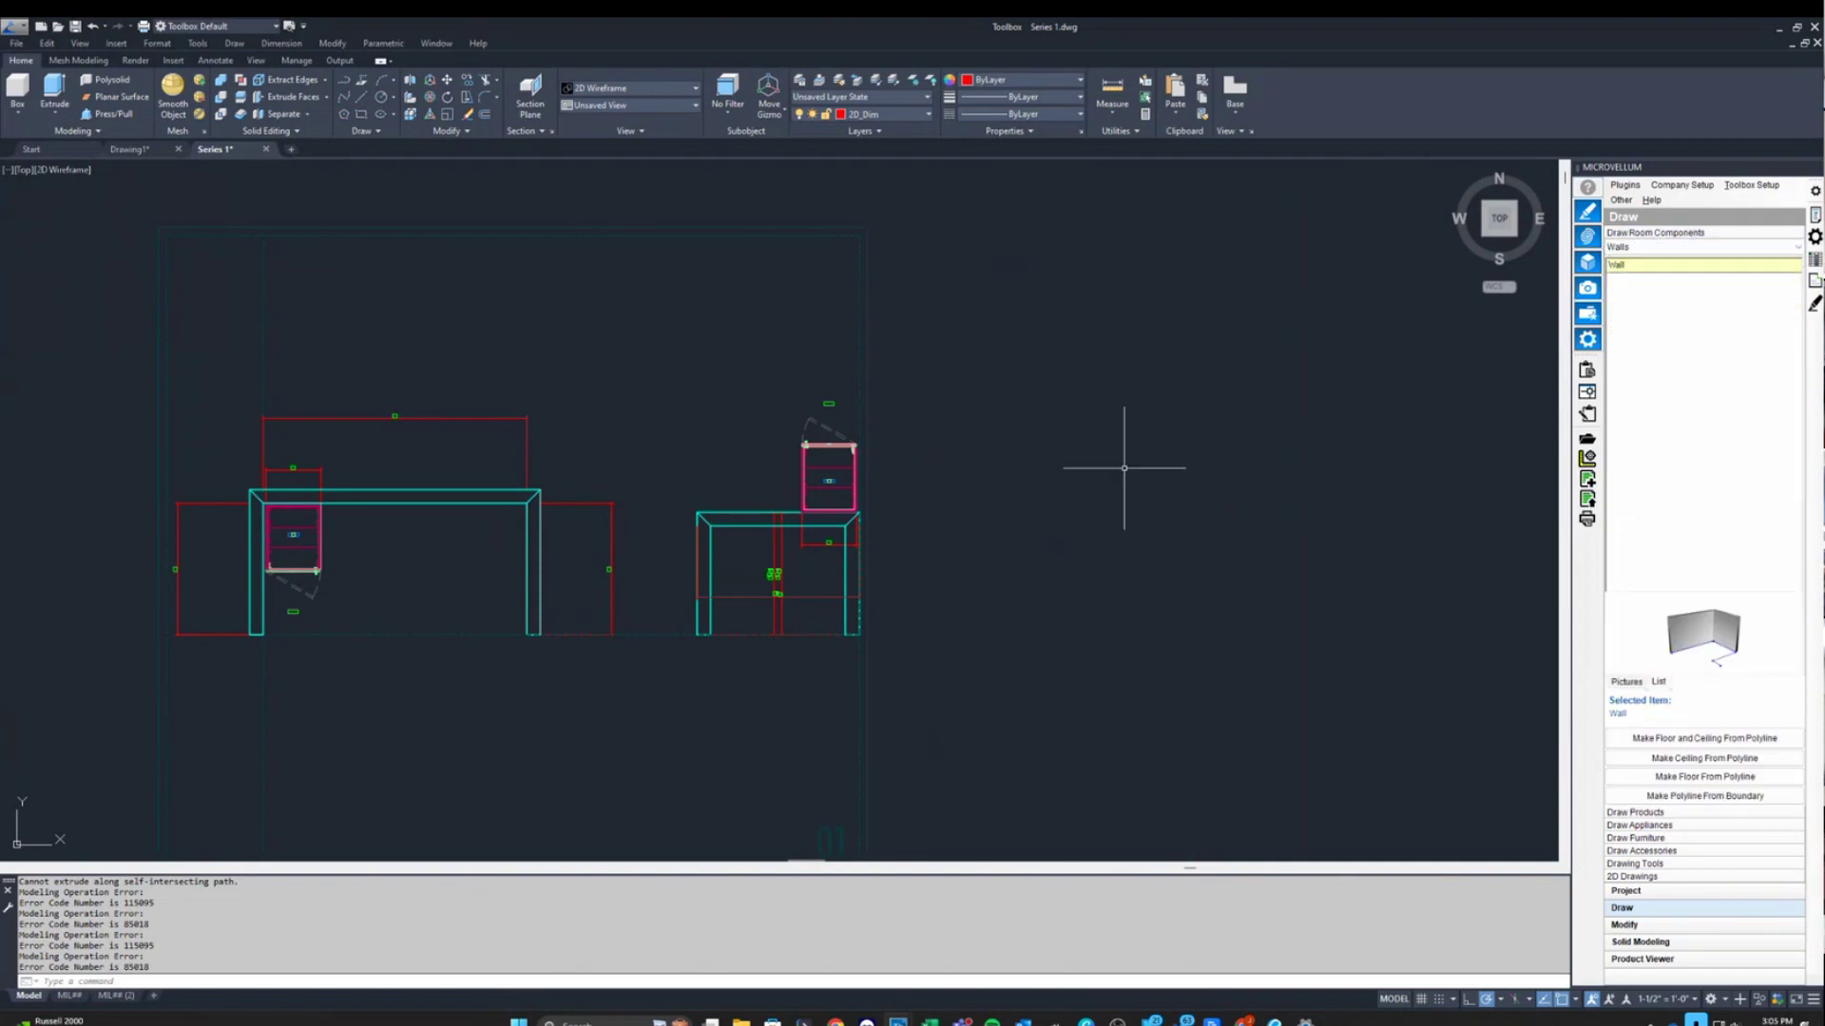
pyautogui.write('PL')
pyautogui.press('Return')
pyautogui.scroll(-3, 1008, 426)
pyautogui.scroll(3, 988, 565)
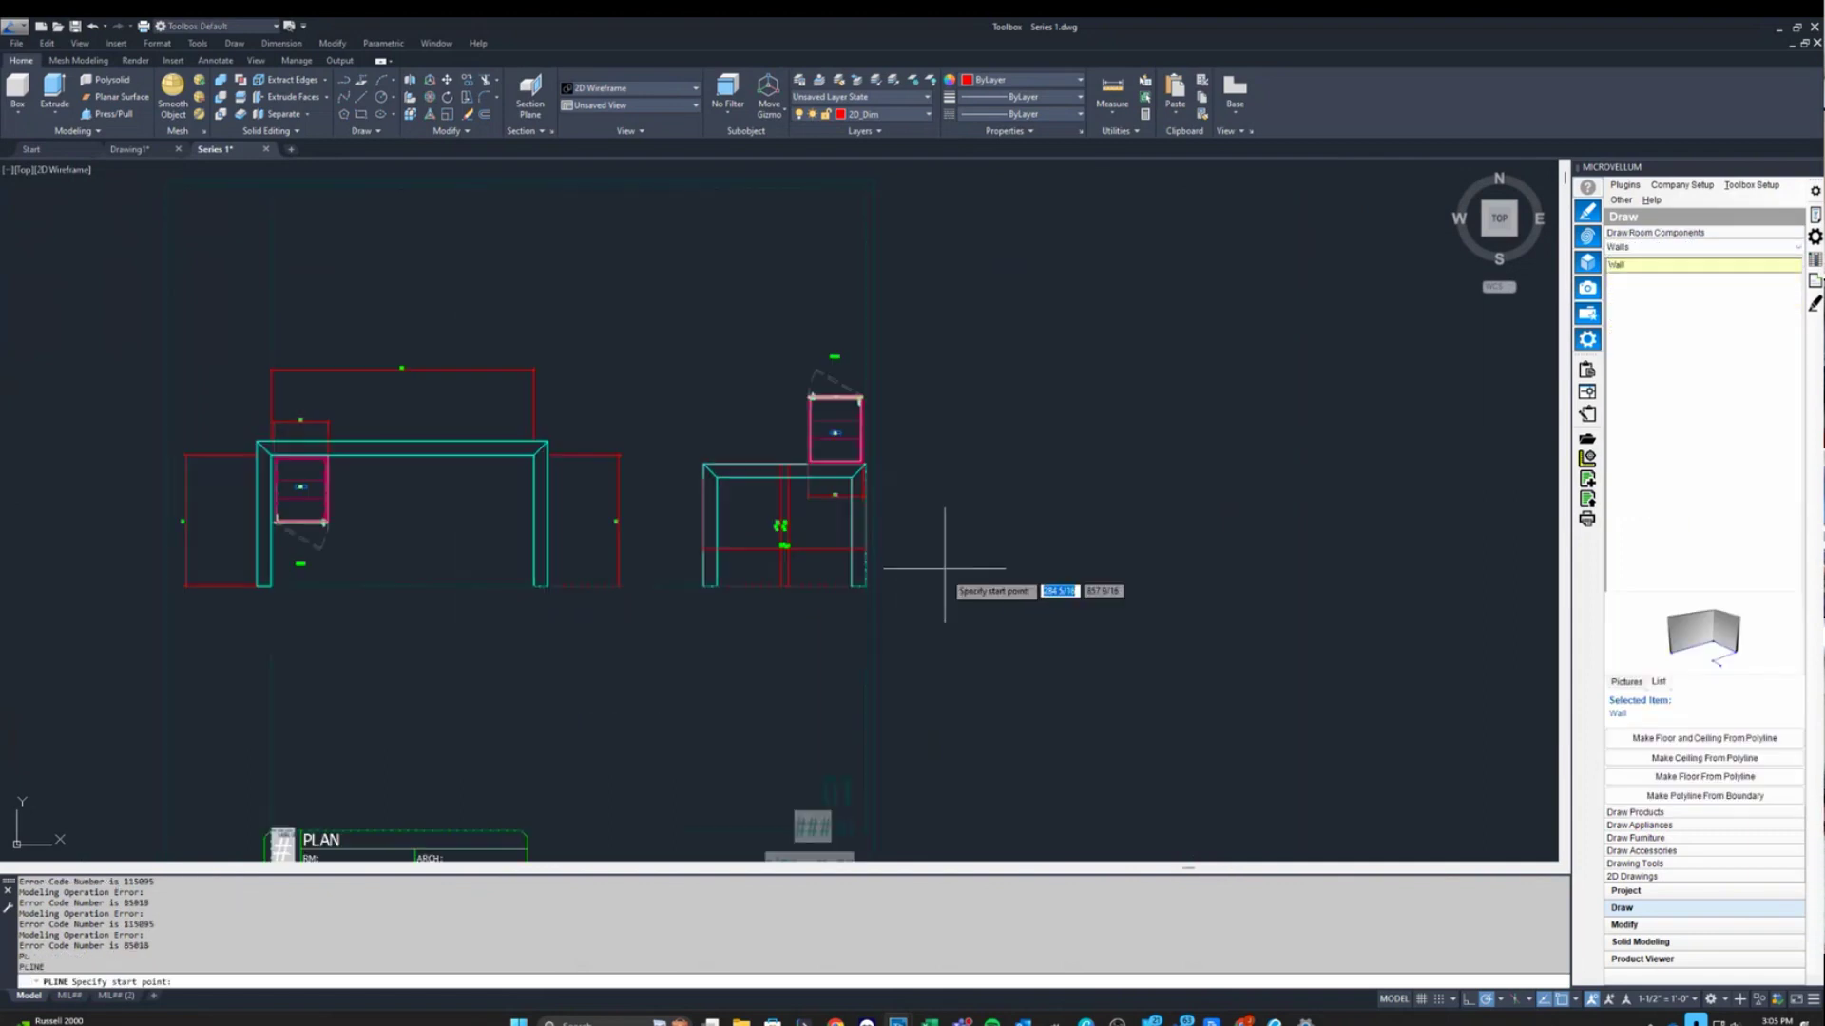
pyautogui.click(993, 589)
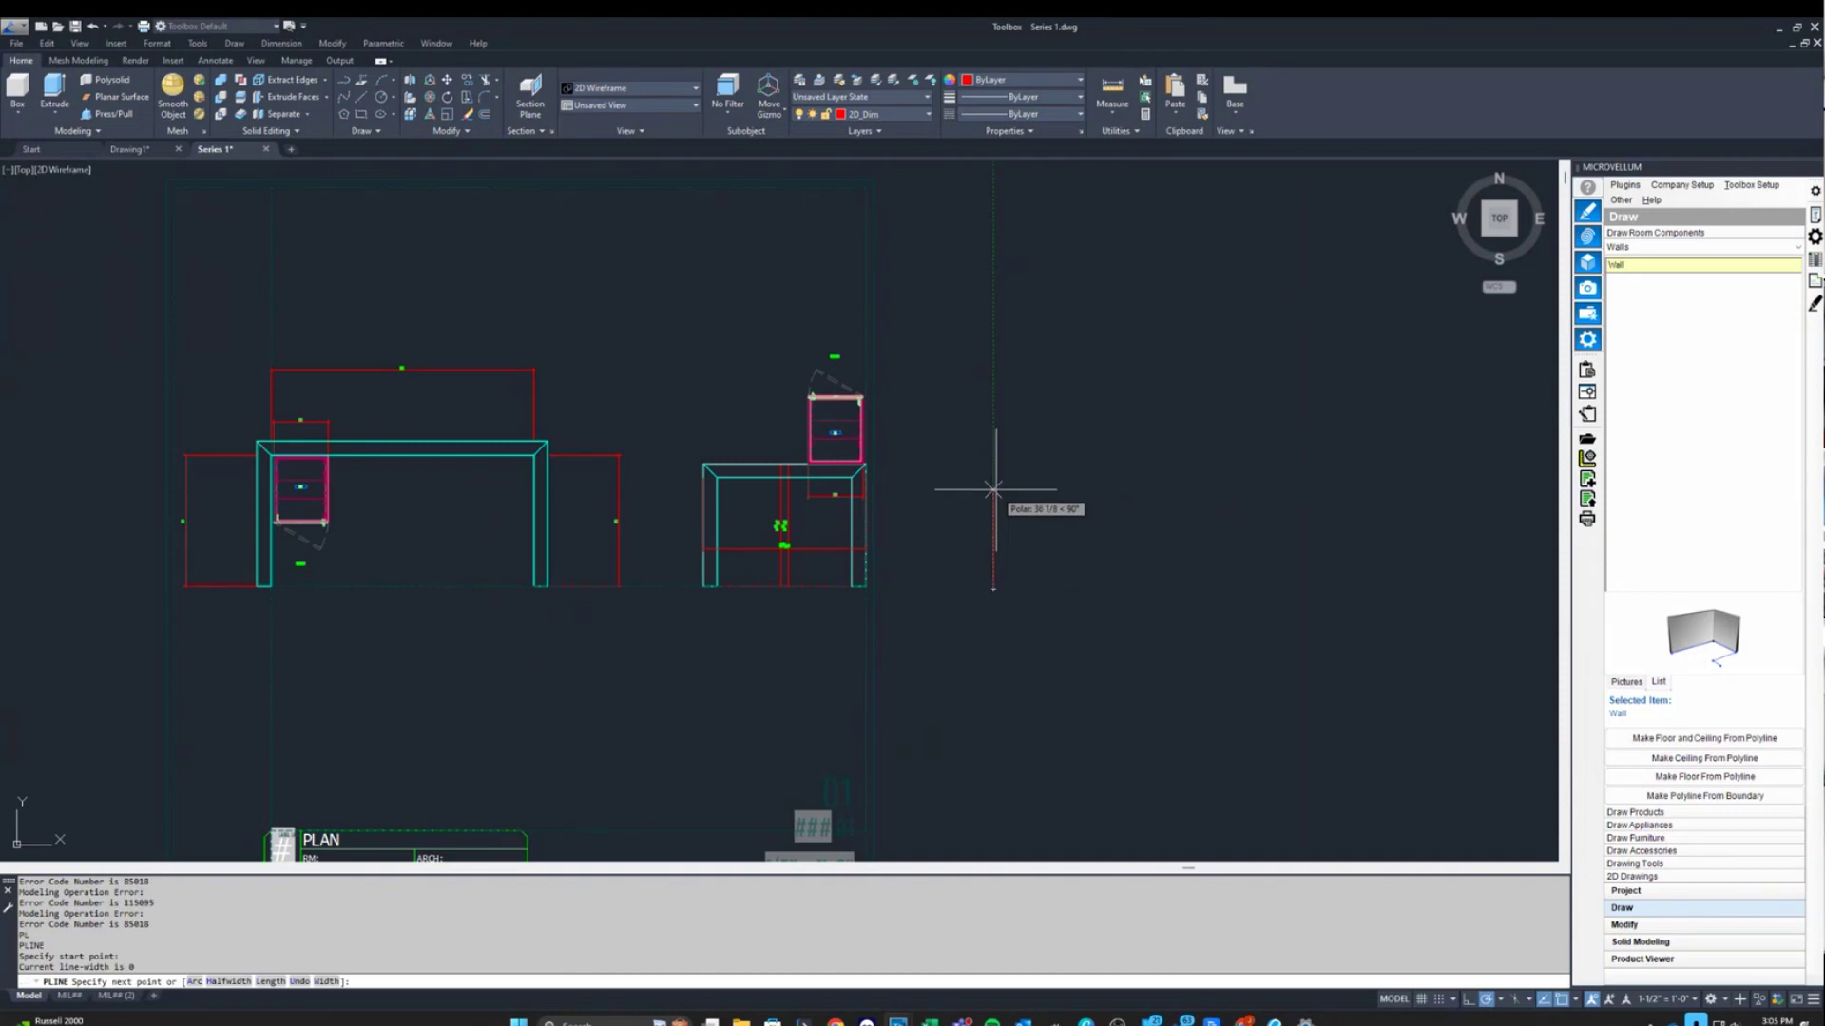
pyautogui.write('48')
pyautogui.press('Return')
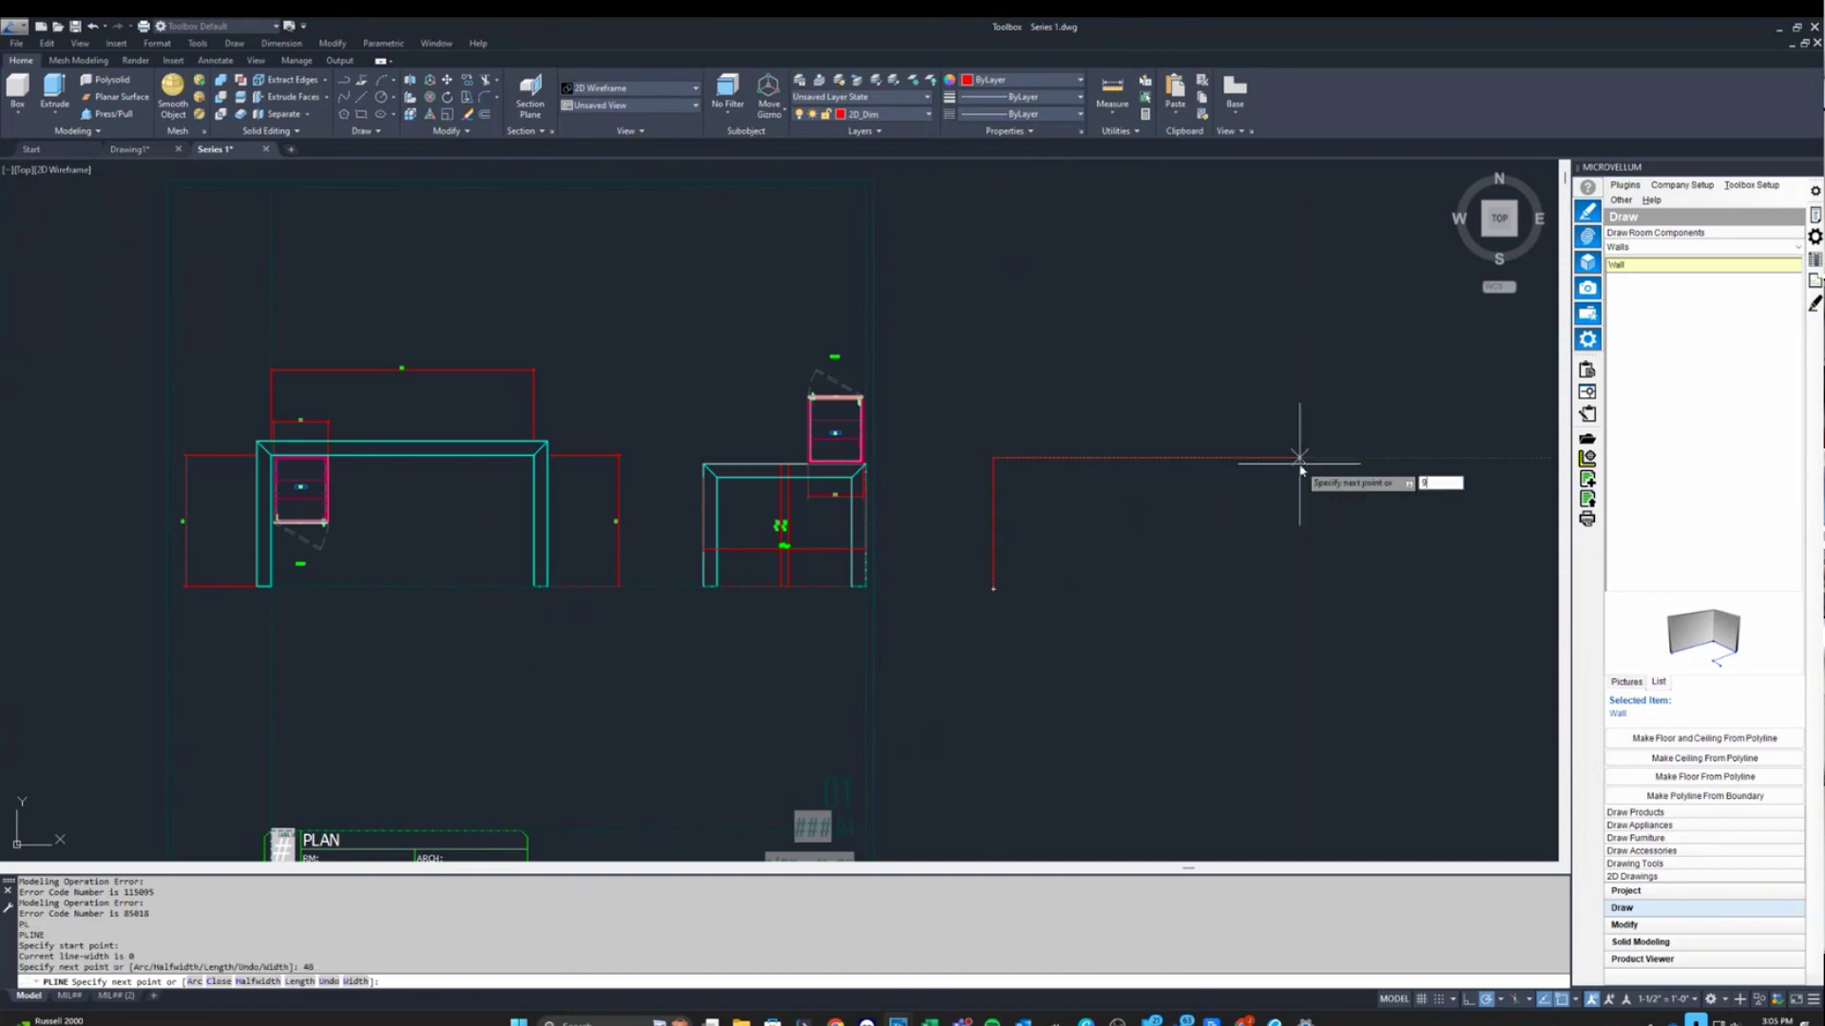
# Continue the polyline 96 inches right, 24 down, 18 right and 24 down, then end it.
pyautogui.write('96')
pyautogui.press('Return')
pyautogui.write('24')
pyautogui.press('Return')
pyautogui.write('18')
pyautogui.press('Return')
pyautogui.write('24')
pyautogui.press('Return')
pyautogui.rightClick(1300, 589)
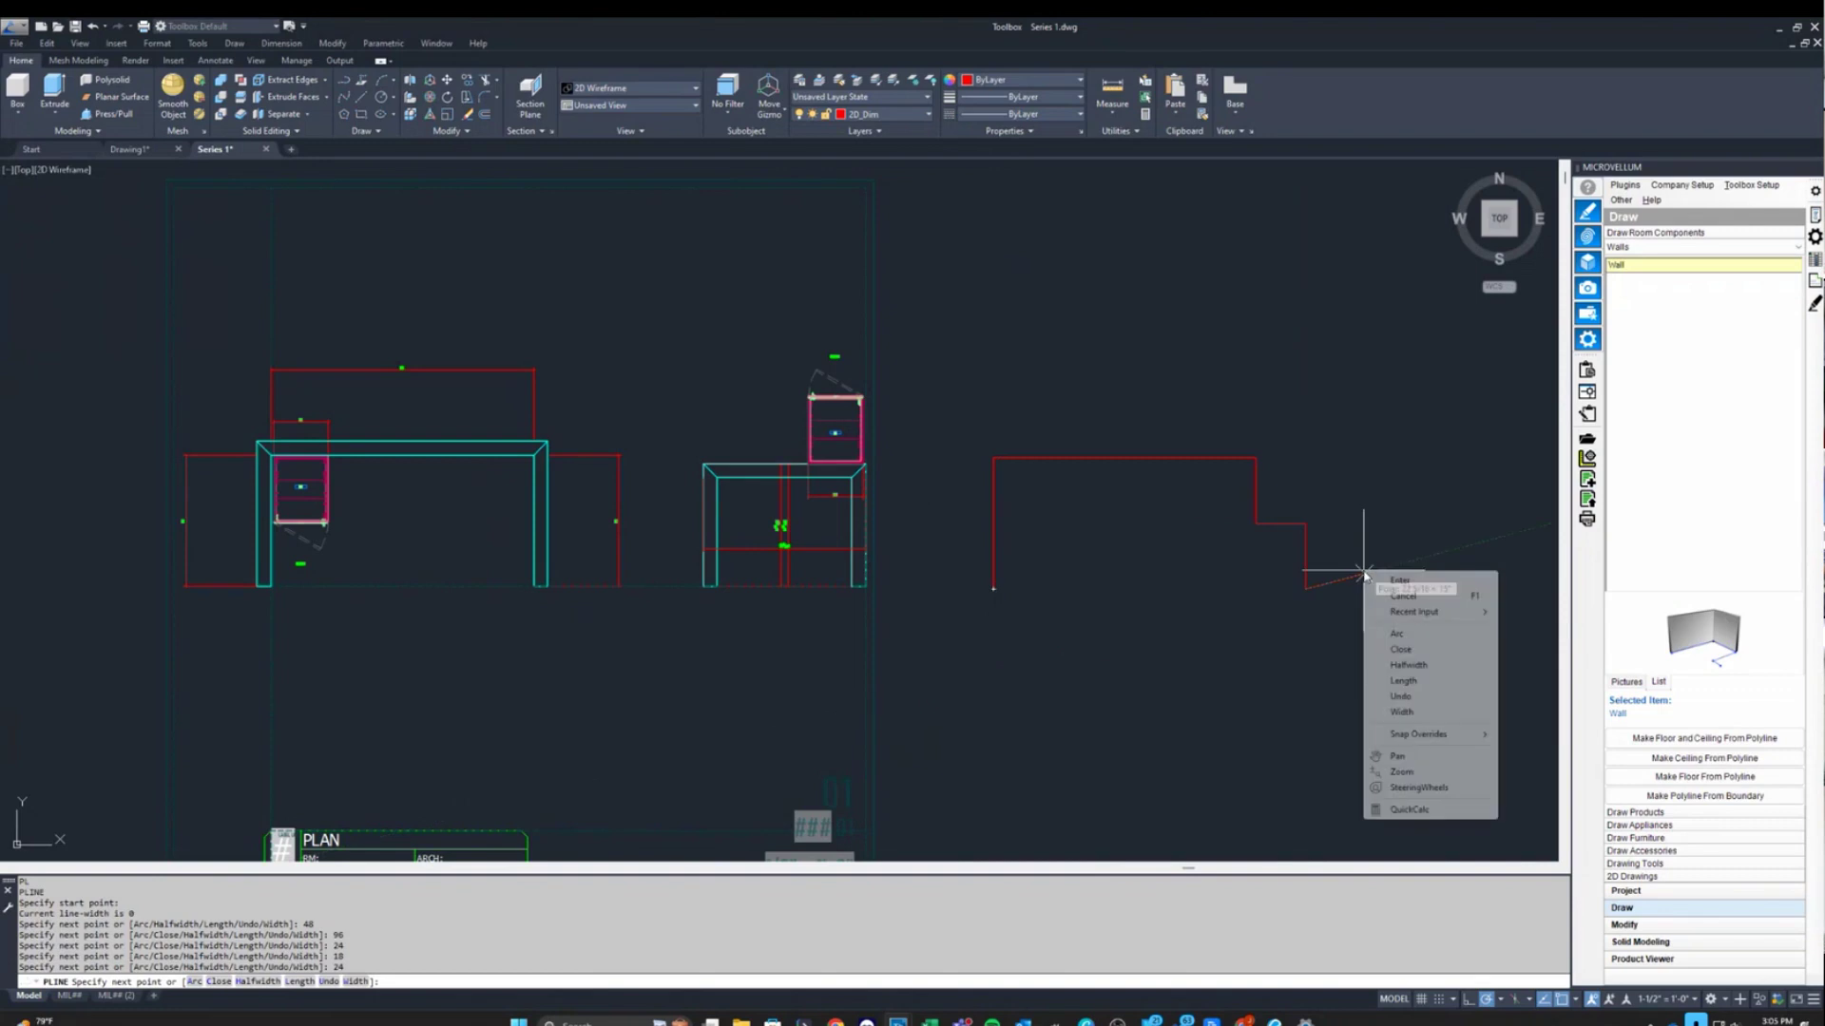
pyautogui.click(1387, 581)
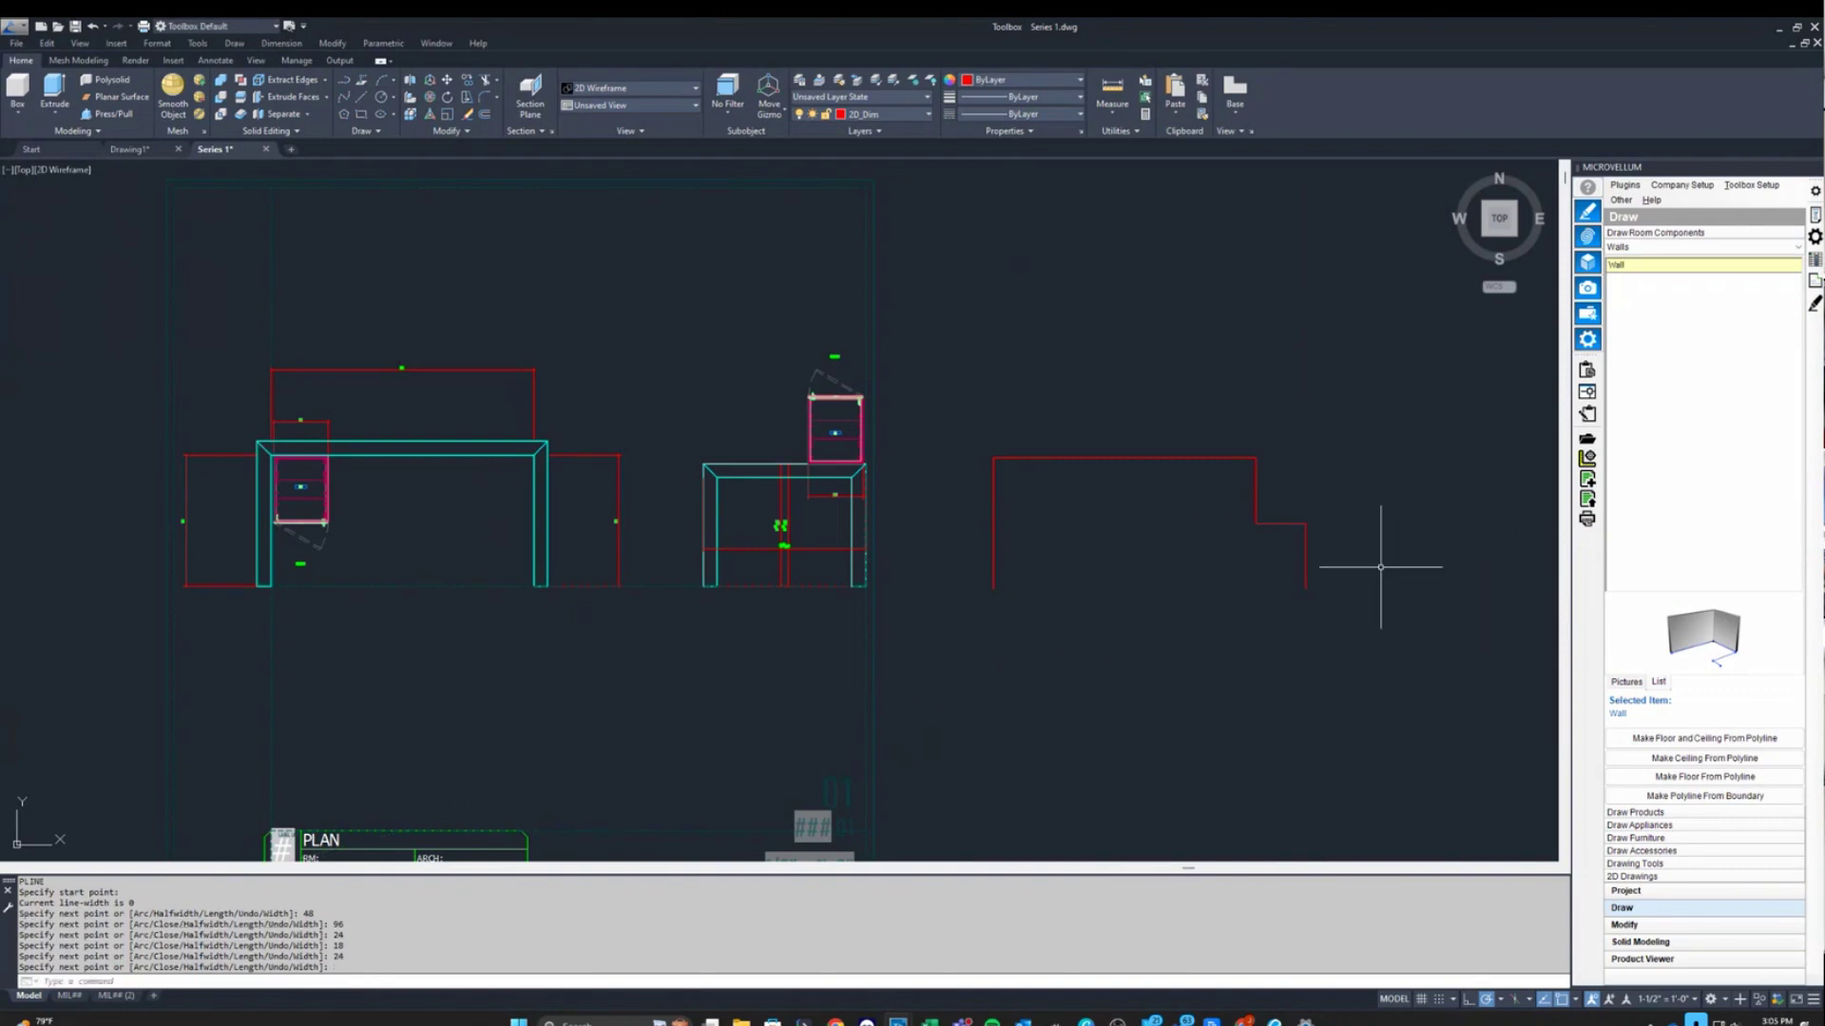
# Generate walls along the stepped polyline by selecting it as the wall path.
pyautogui.rightClick(1659, 266)
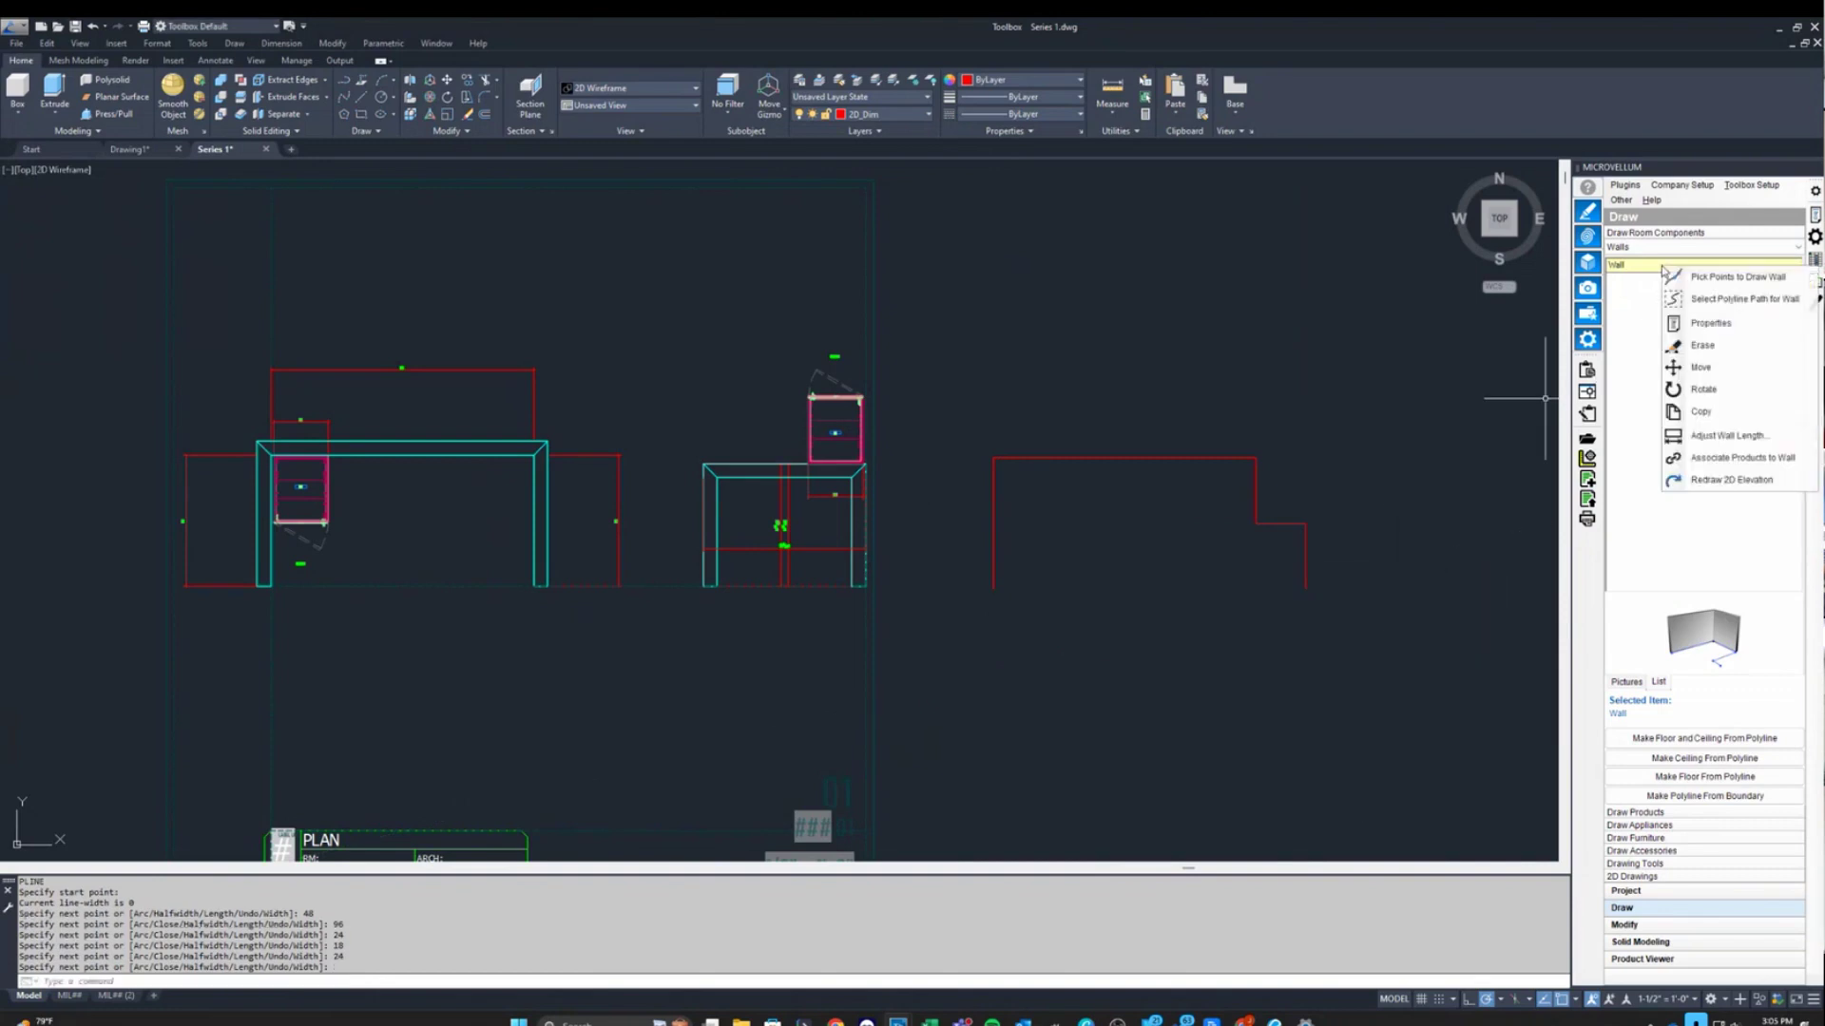
pyautogui.click(1739, 299)
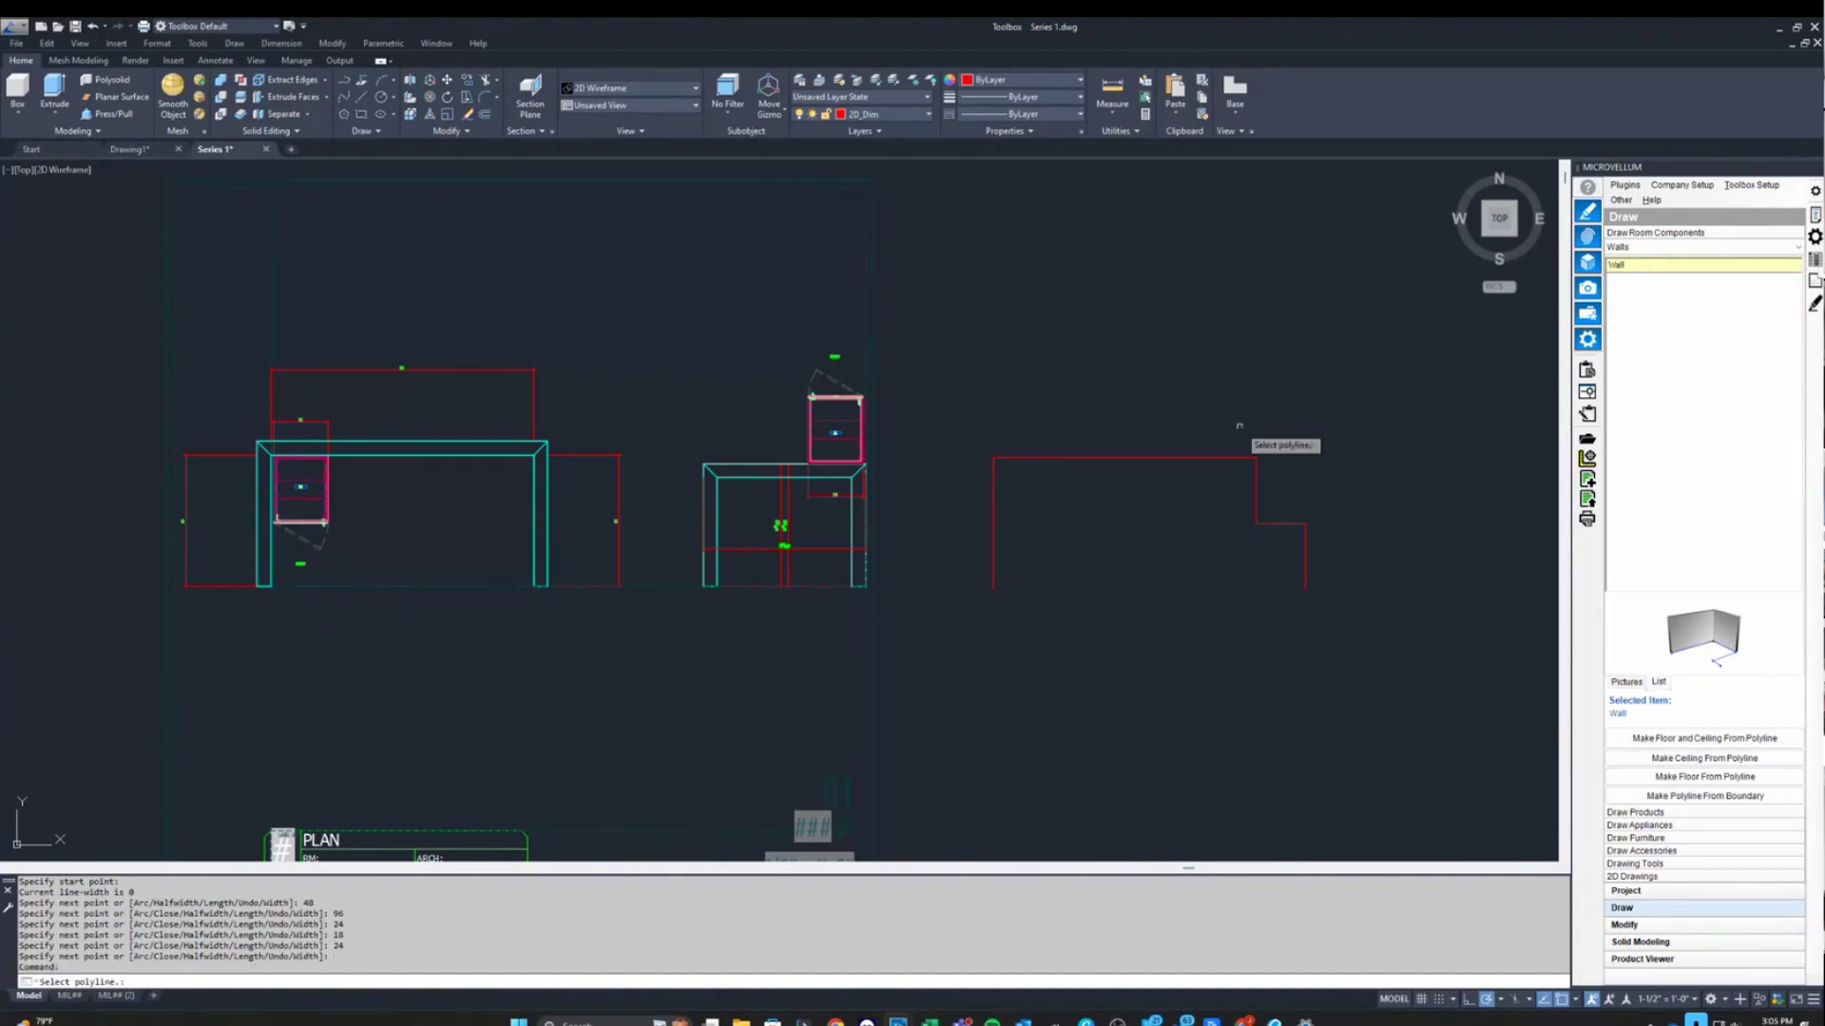
pyautogui.click(1245, 457)
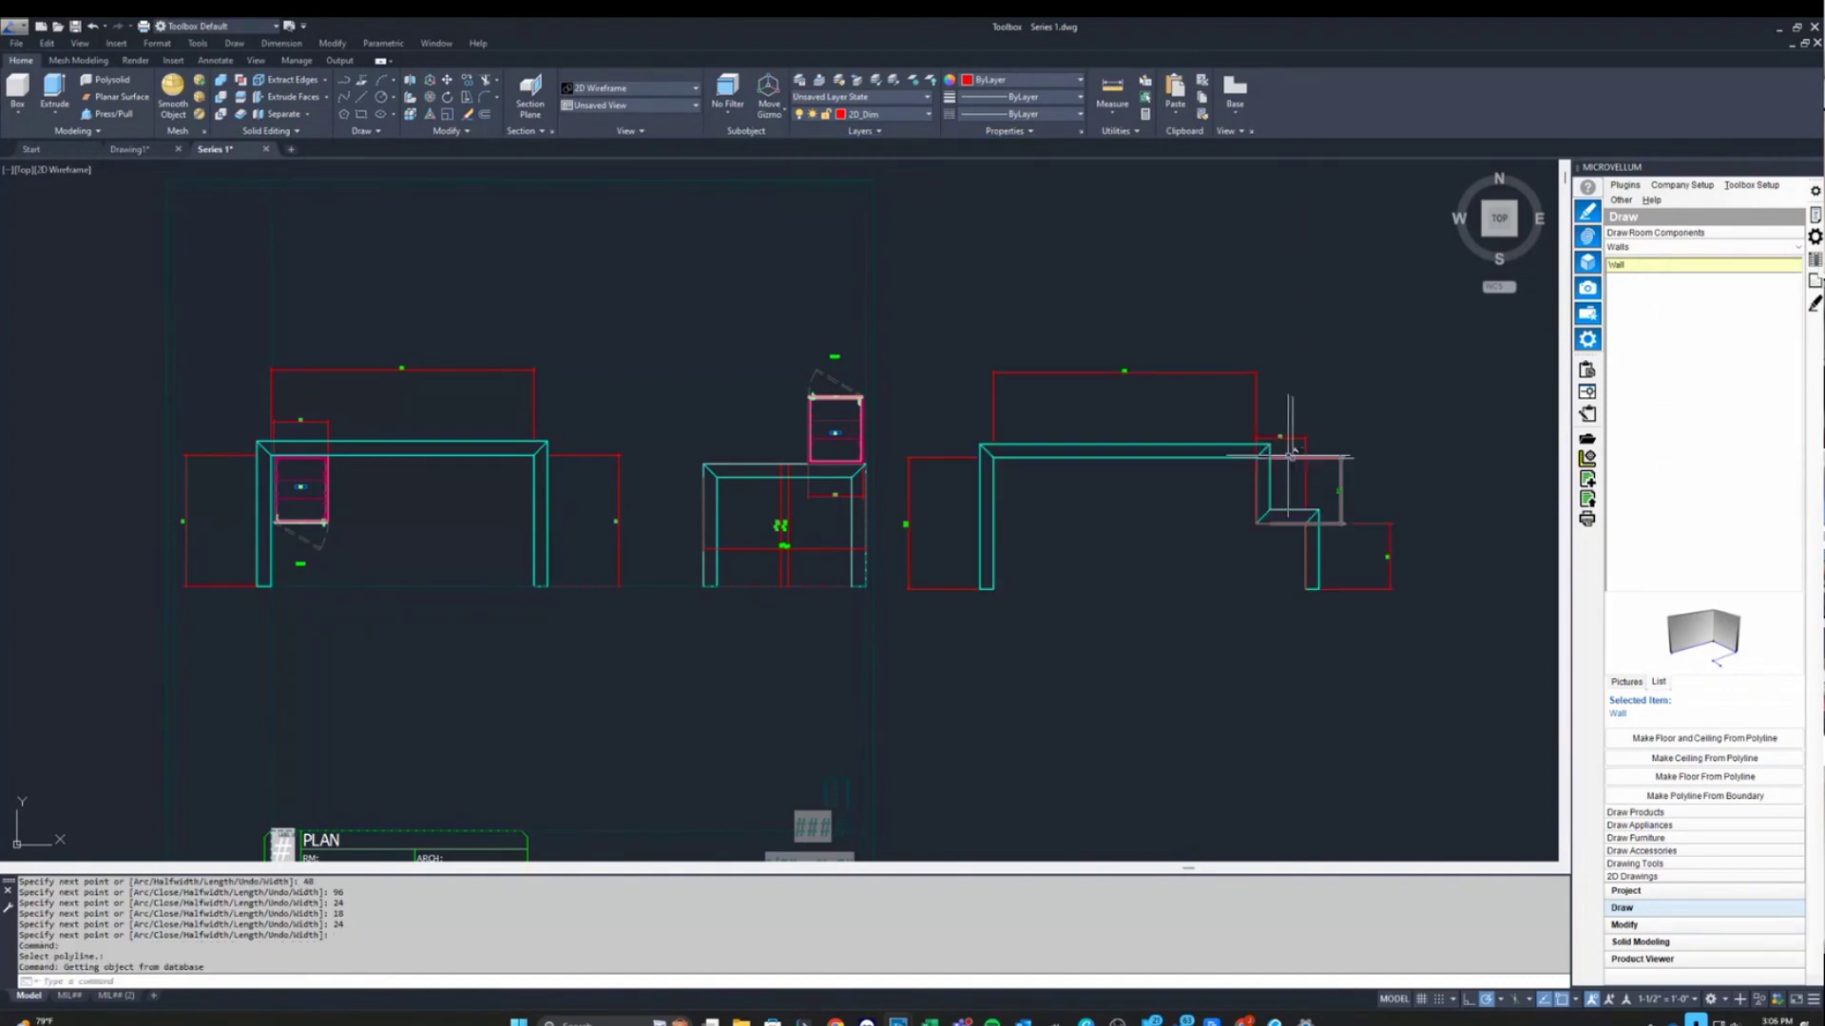
pyautogui.scroll(4, 1320, 551)
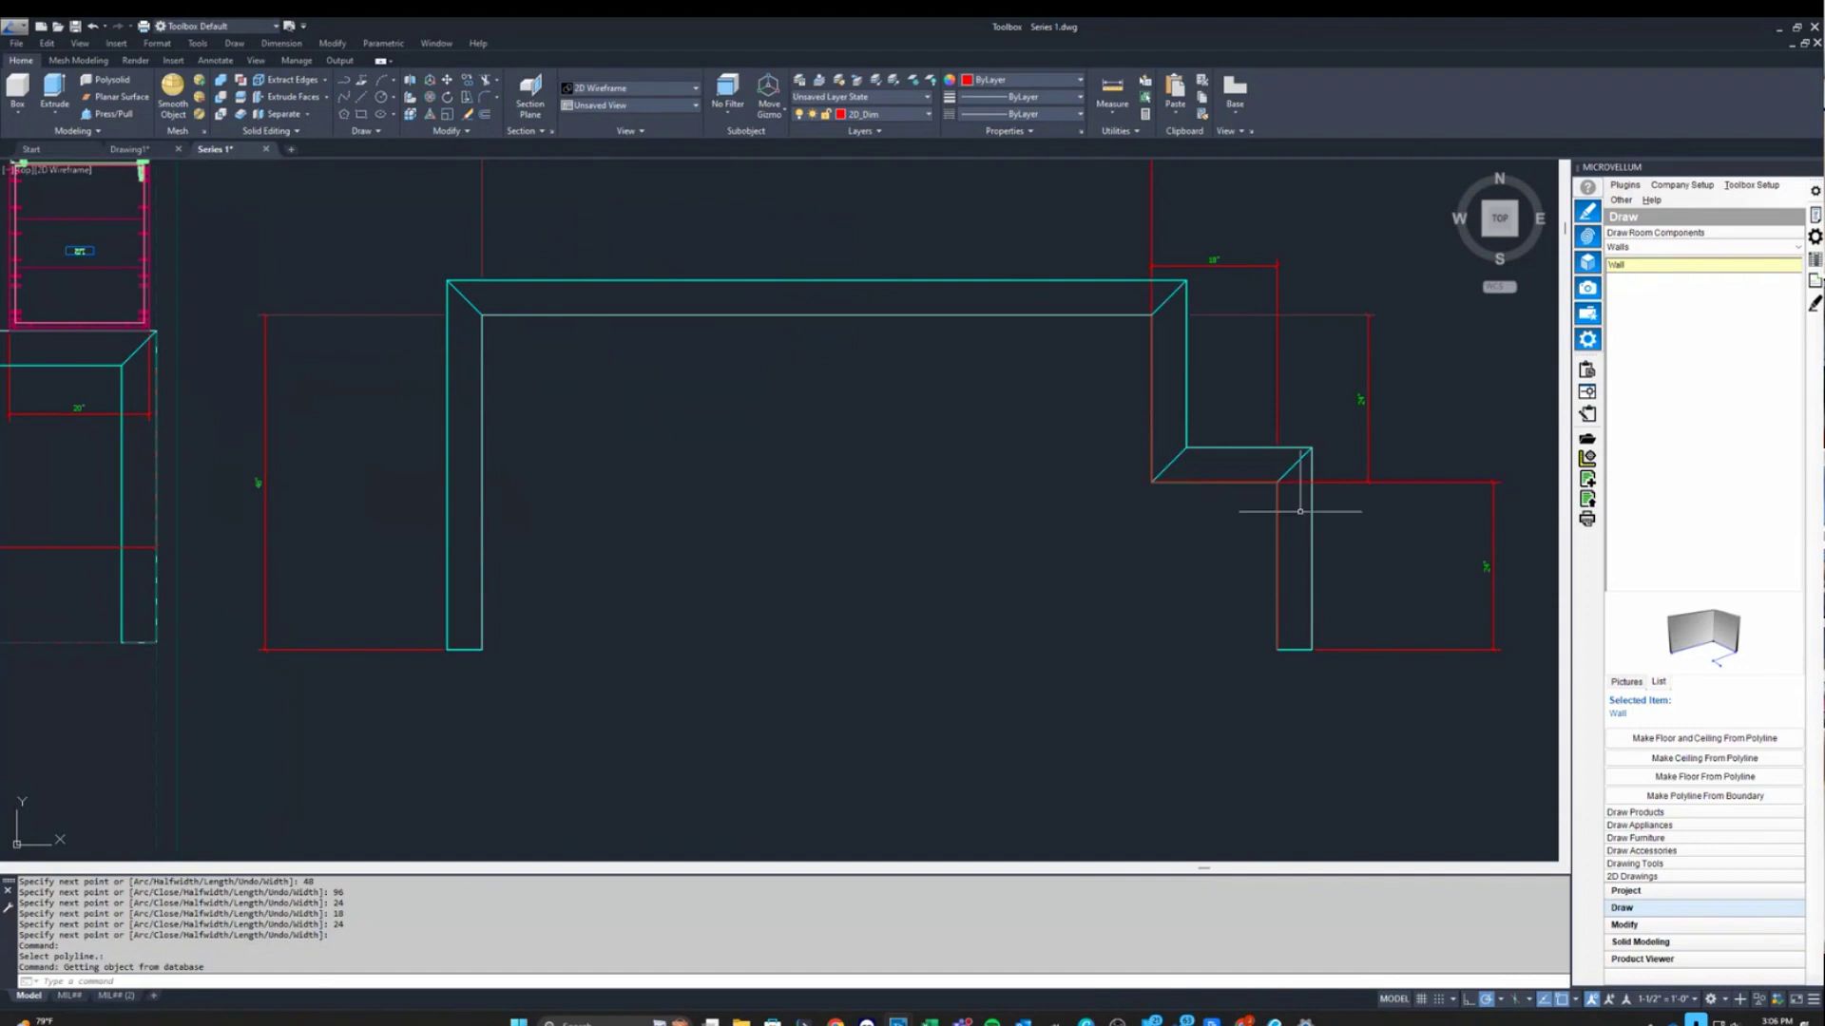
# Copy the stepped polyline from the new walls into the empty area to their right.
pyautogui.click(1278, 530)
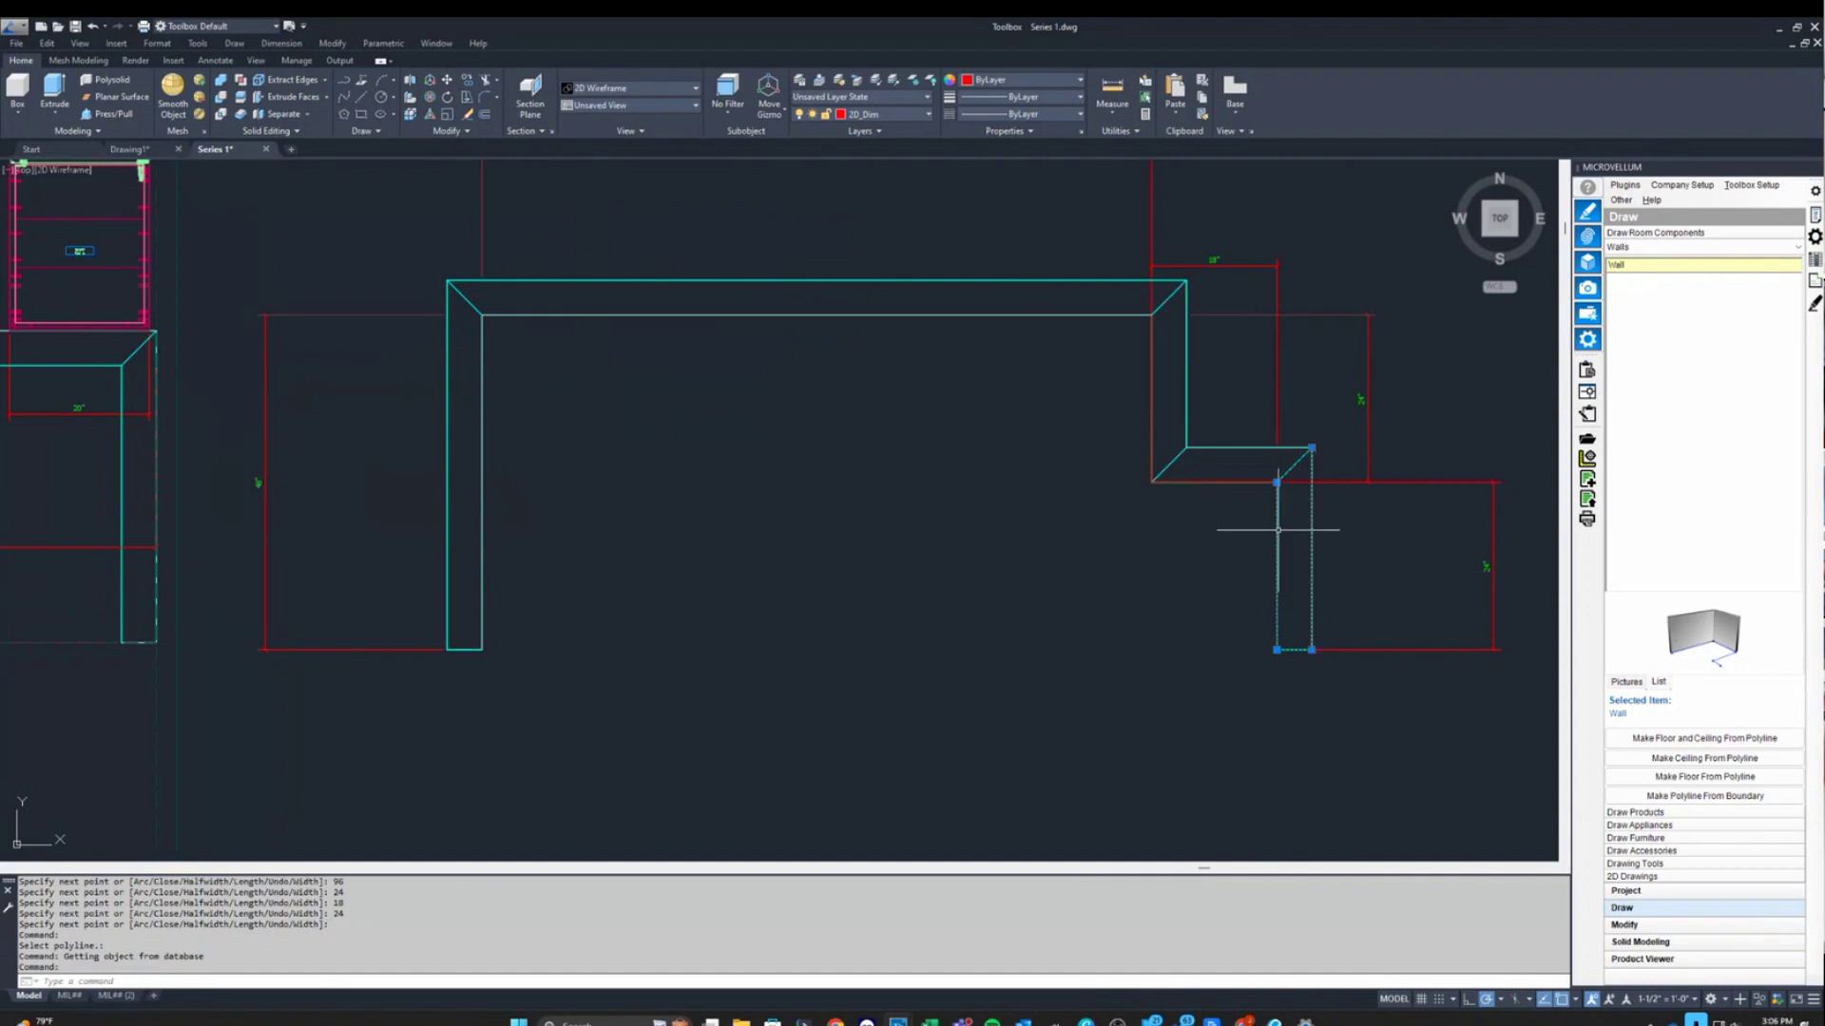
pyautogui.press('Escape')
pyautogui.click(1215, 484)
pyautogui.write('co')
pyautogui.press('Return')
pyautogui.click(888, 469)
pyautogui.scroll(-5, 888, 469)
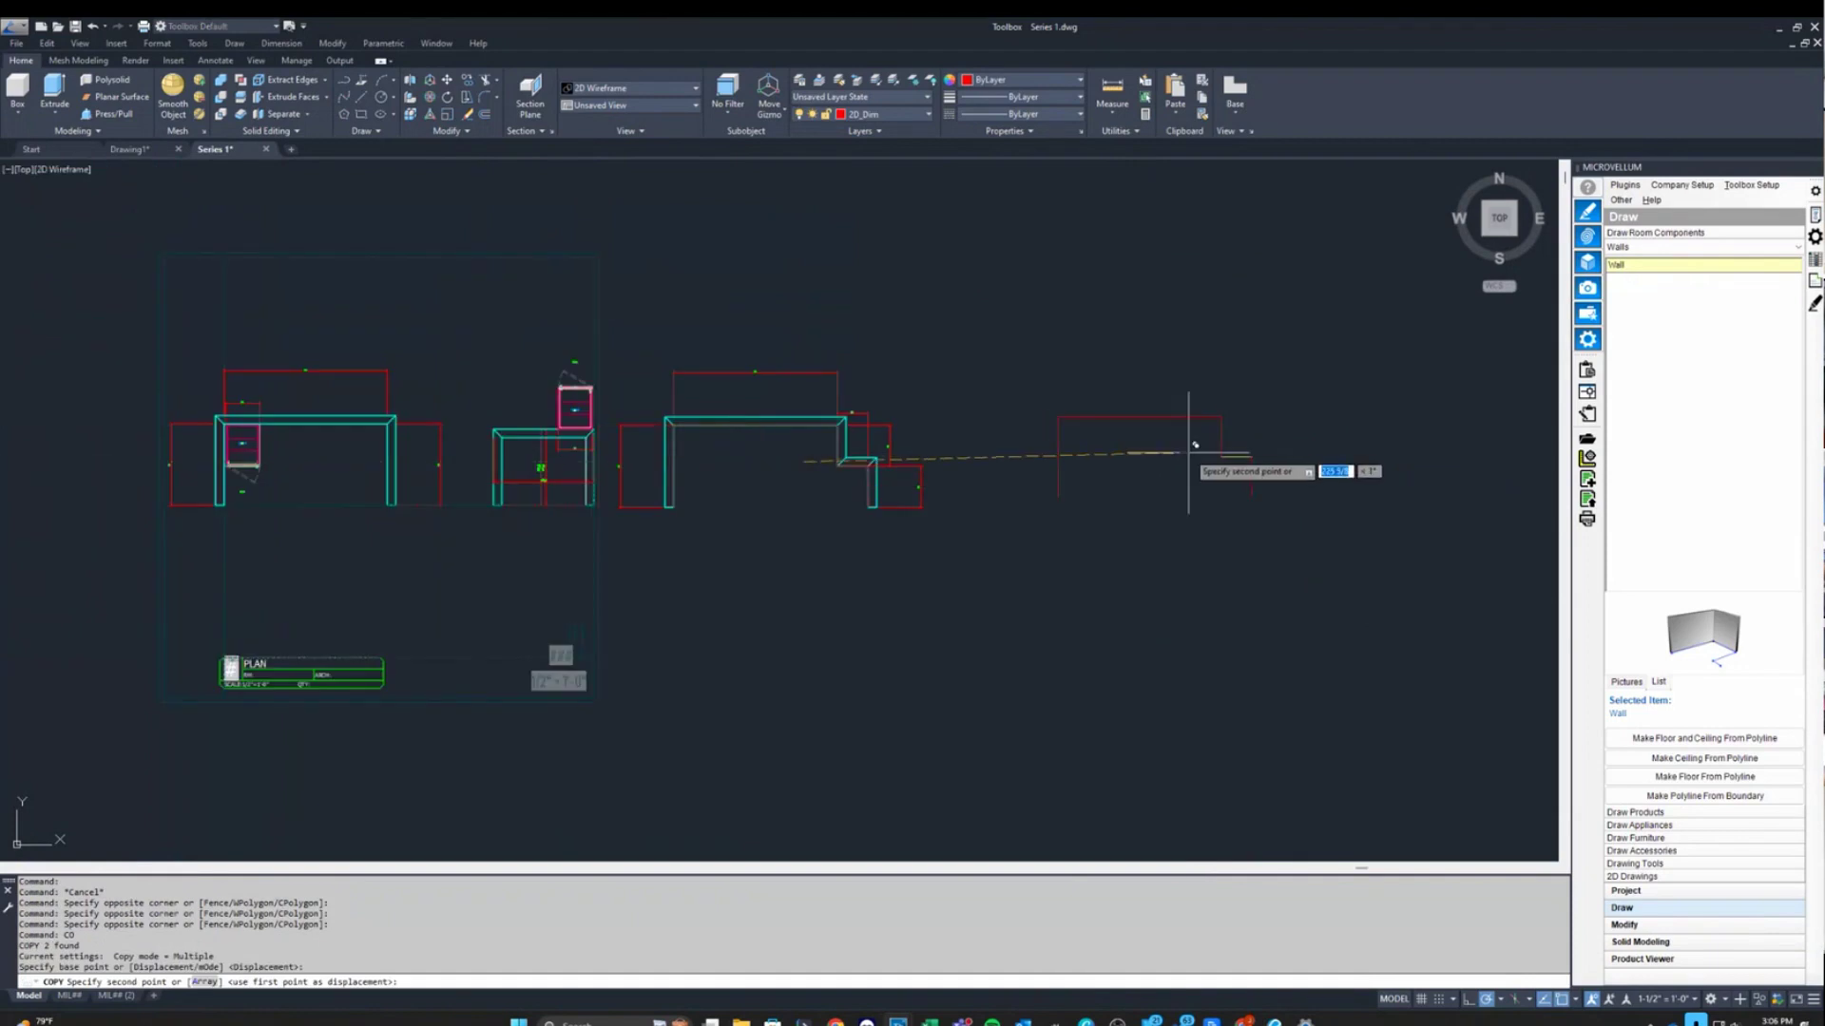
pyautogui.click(1198, 462)
pyautogui.press('Escape')
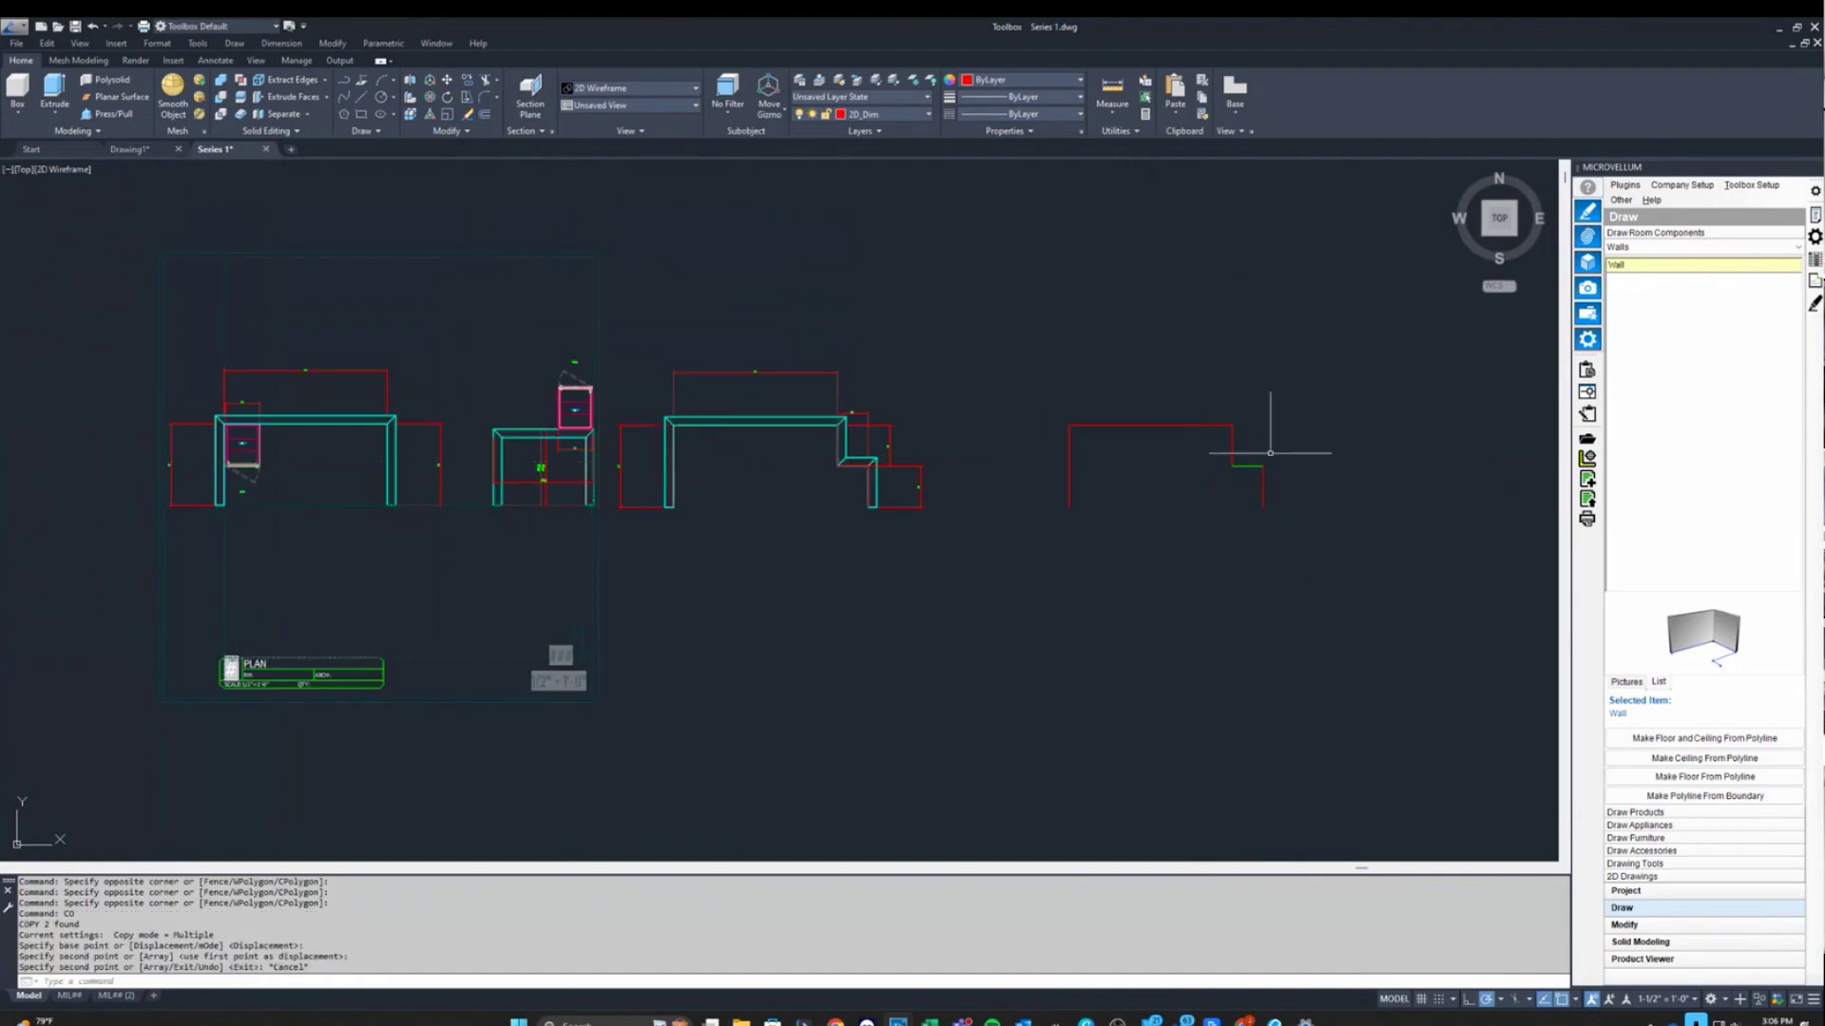
# Delete the stray object copied along with the polyline at its short horizontal segment.
pyautogui.scroll(4, 1274, 456)
pyautogui.click(1108, 509)
pyautogui.click(1230, 545)
pyautogui.press('Delete')
pyautogui.scroll(2, 1217, 451)
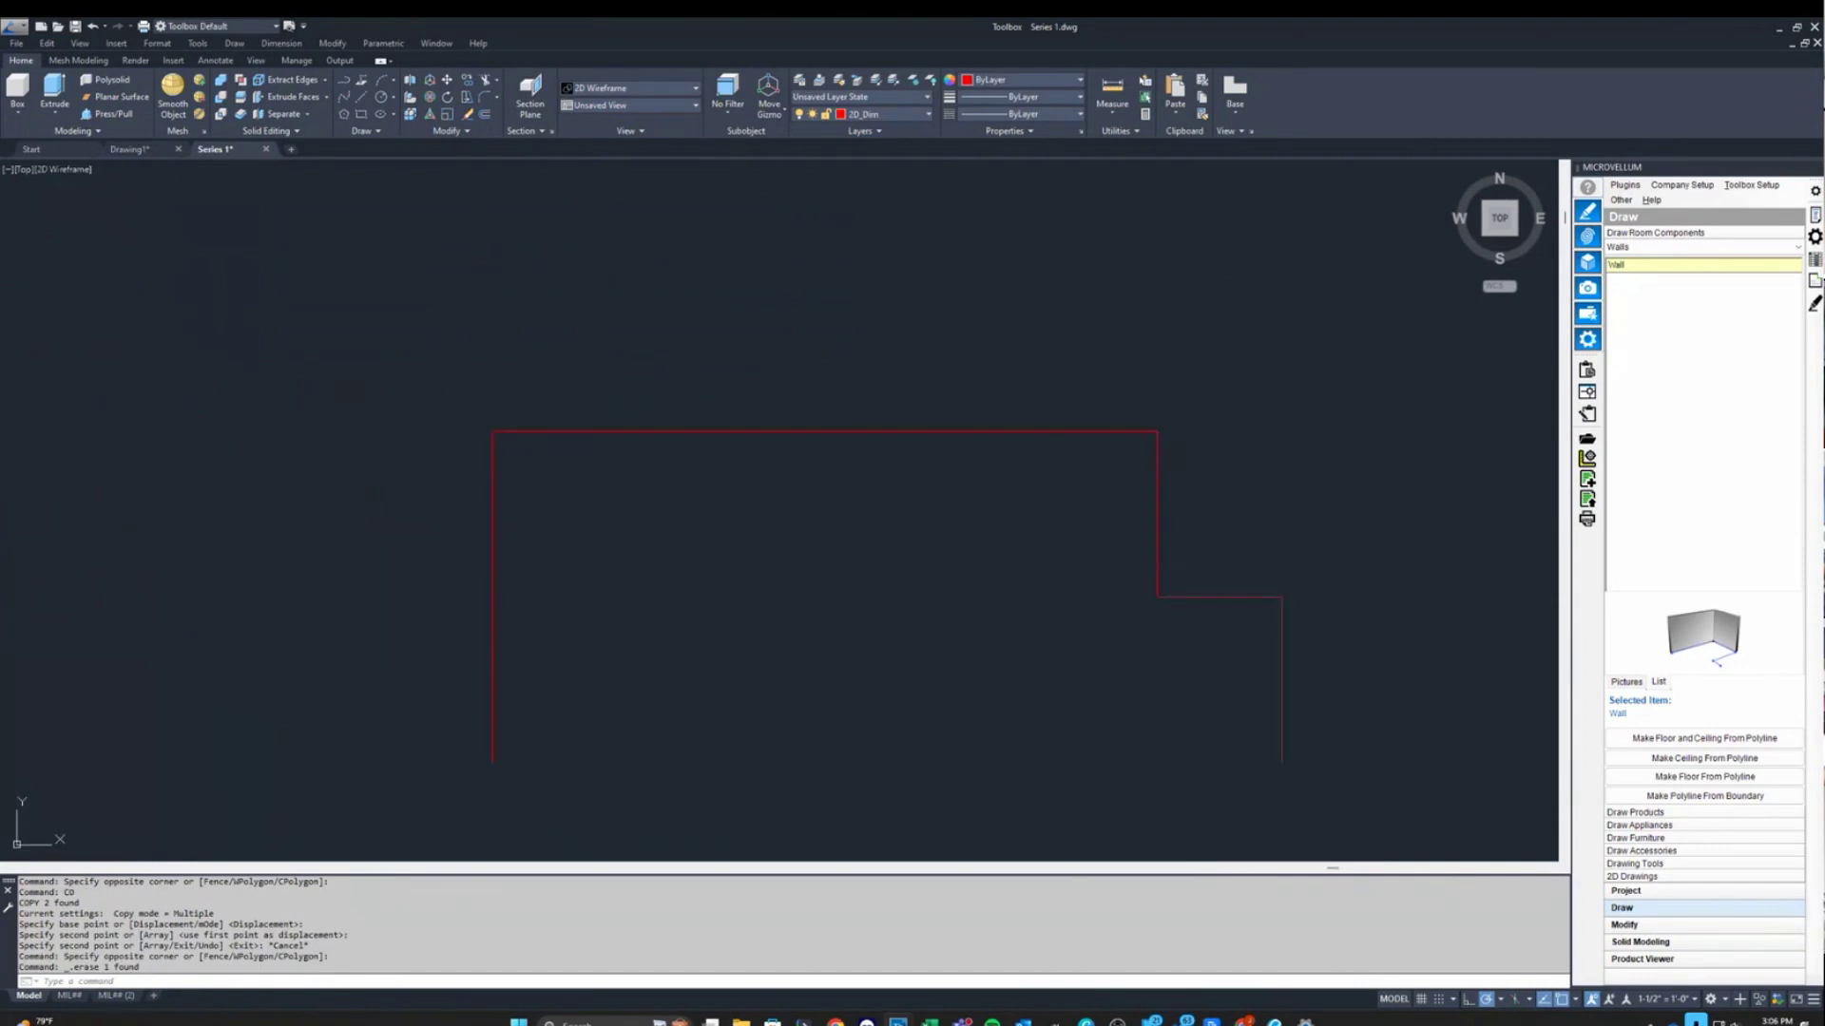
pyautogui.scroll(-2, 1325, 514)
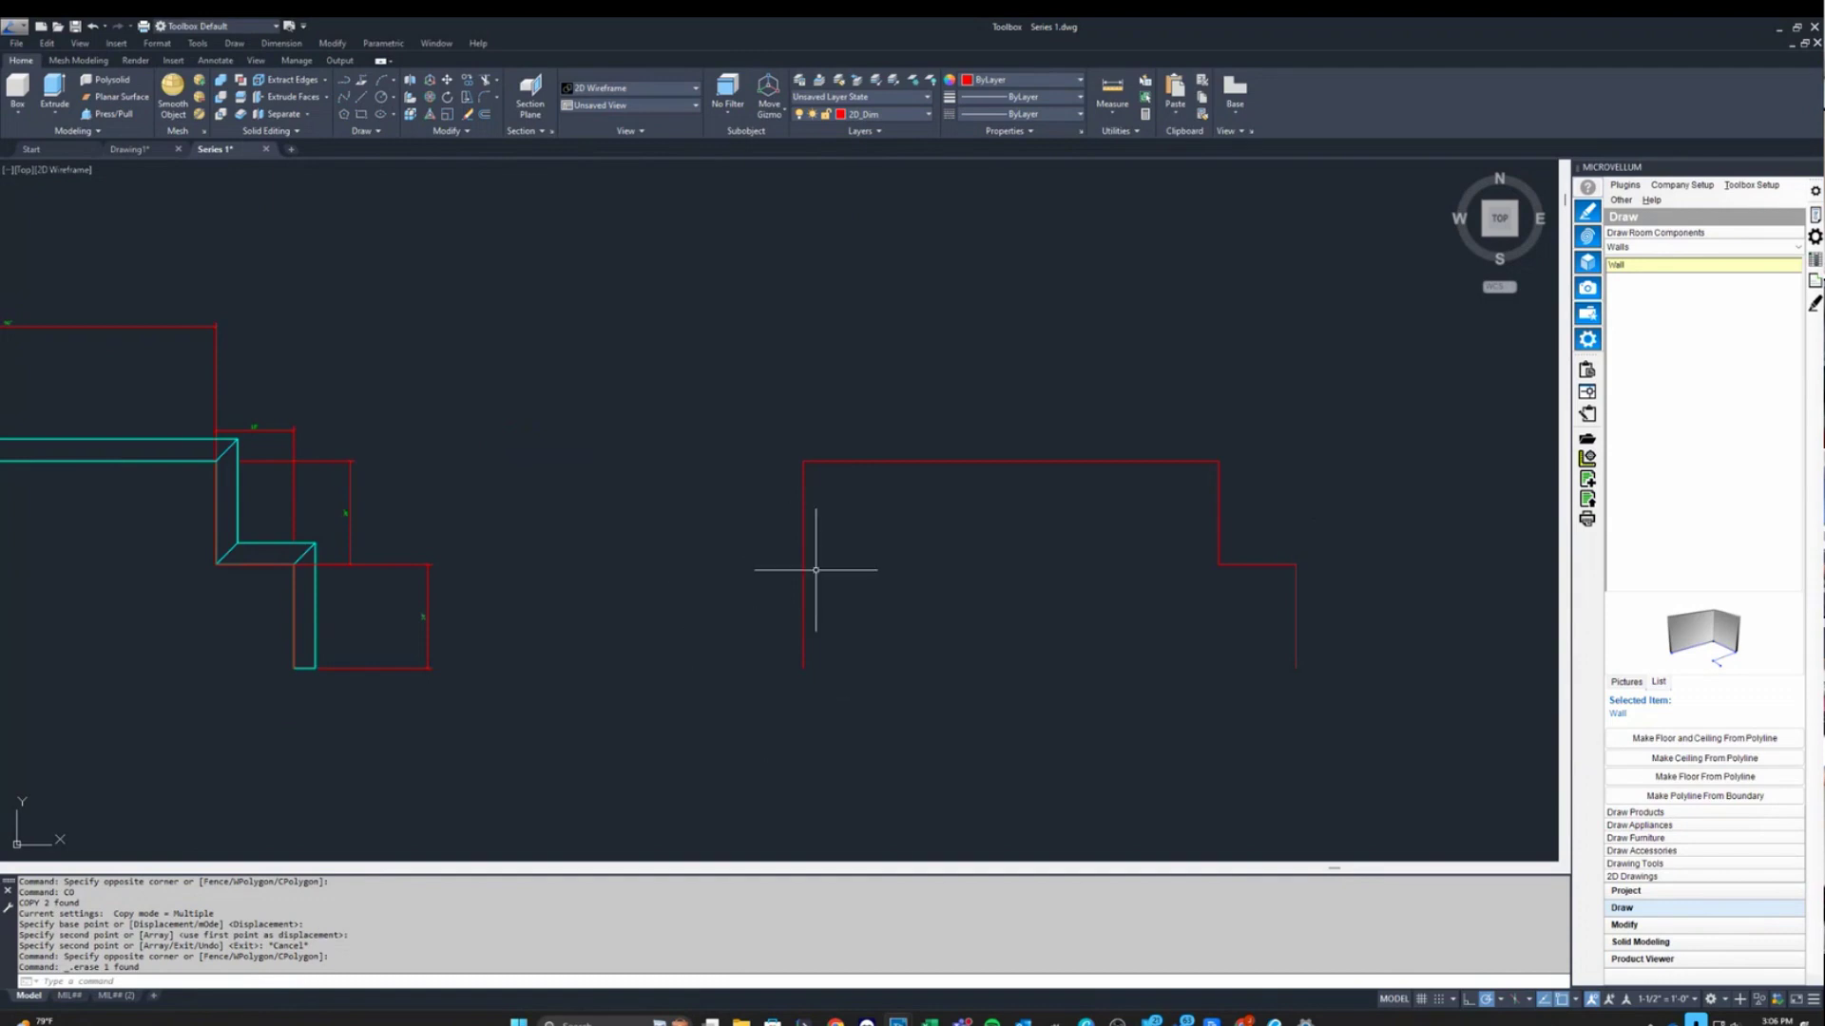
# Draw an upward-pointing arrowhead with a polyline on the copied outline's left vertical segment.
pyautogui.scroll(4, 775, 594)
pyautogui.write('PL')
pyautogui.press('Return')
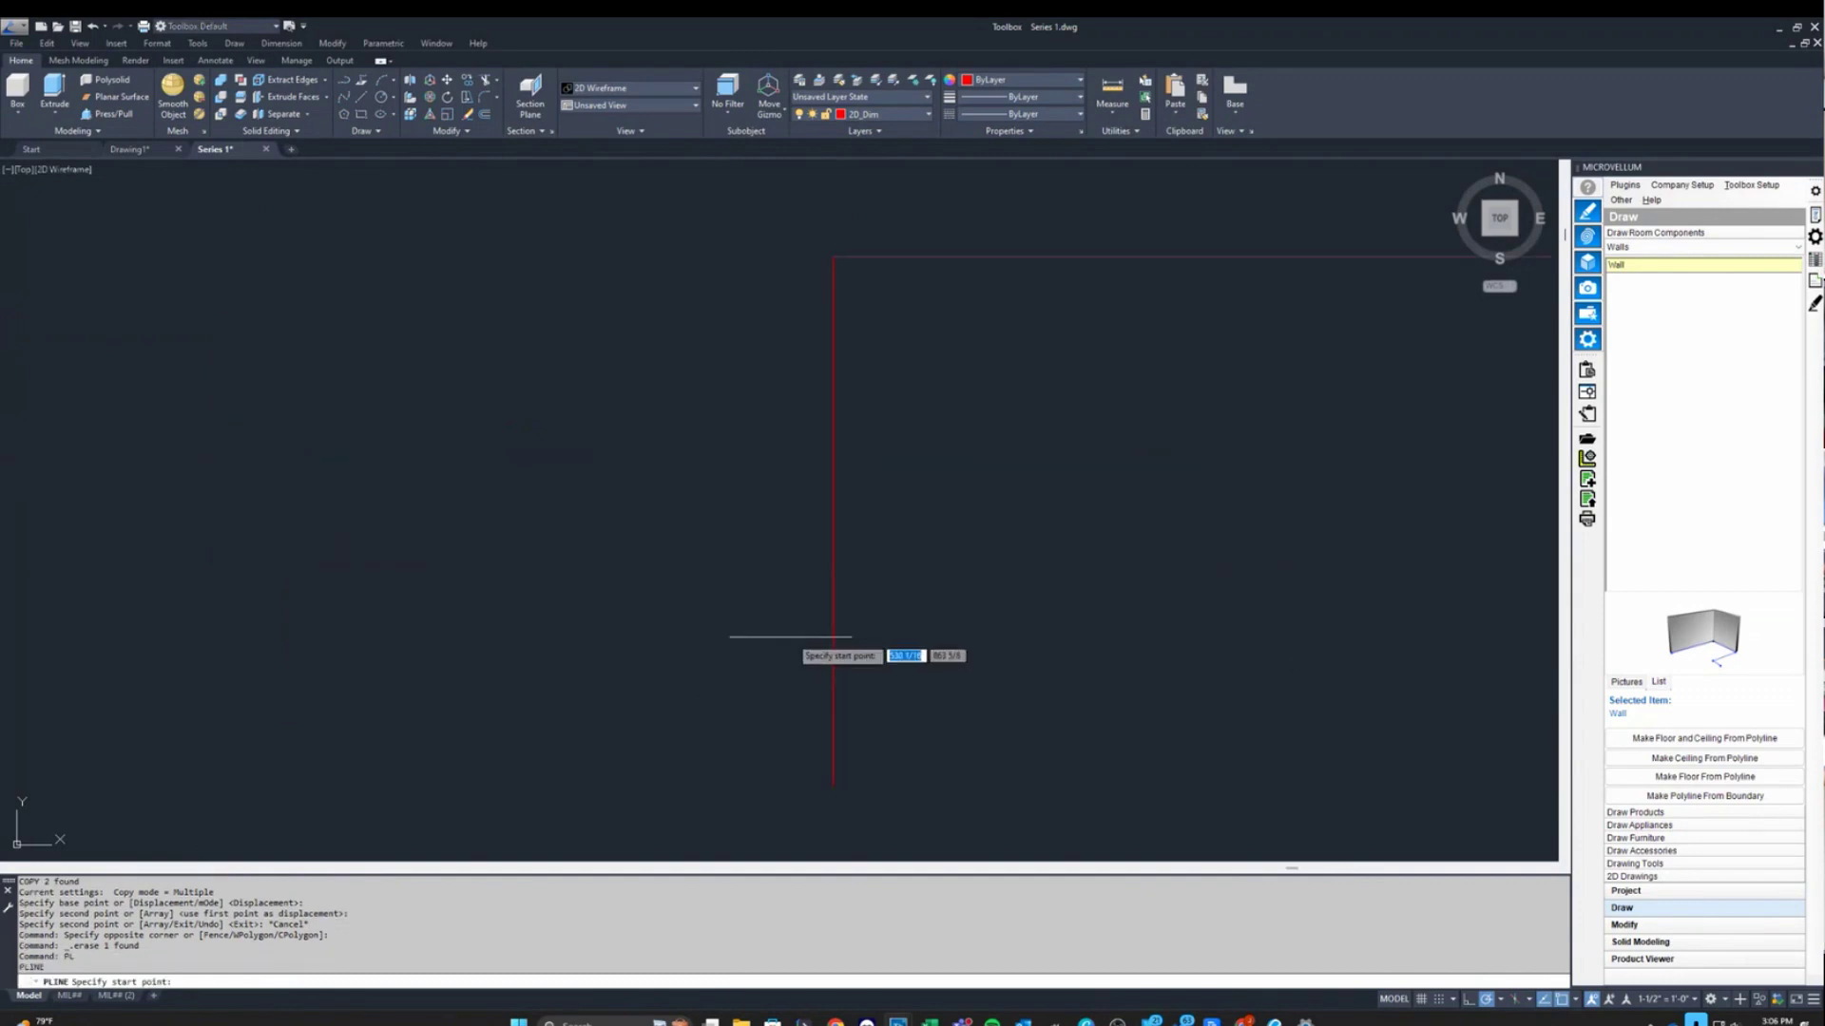
pyautogui.click(805, 580)
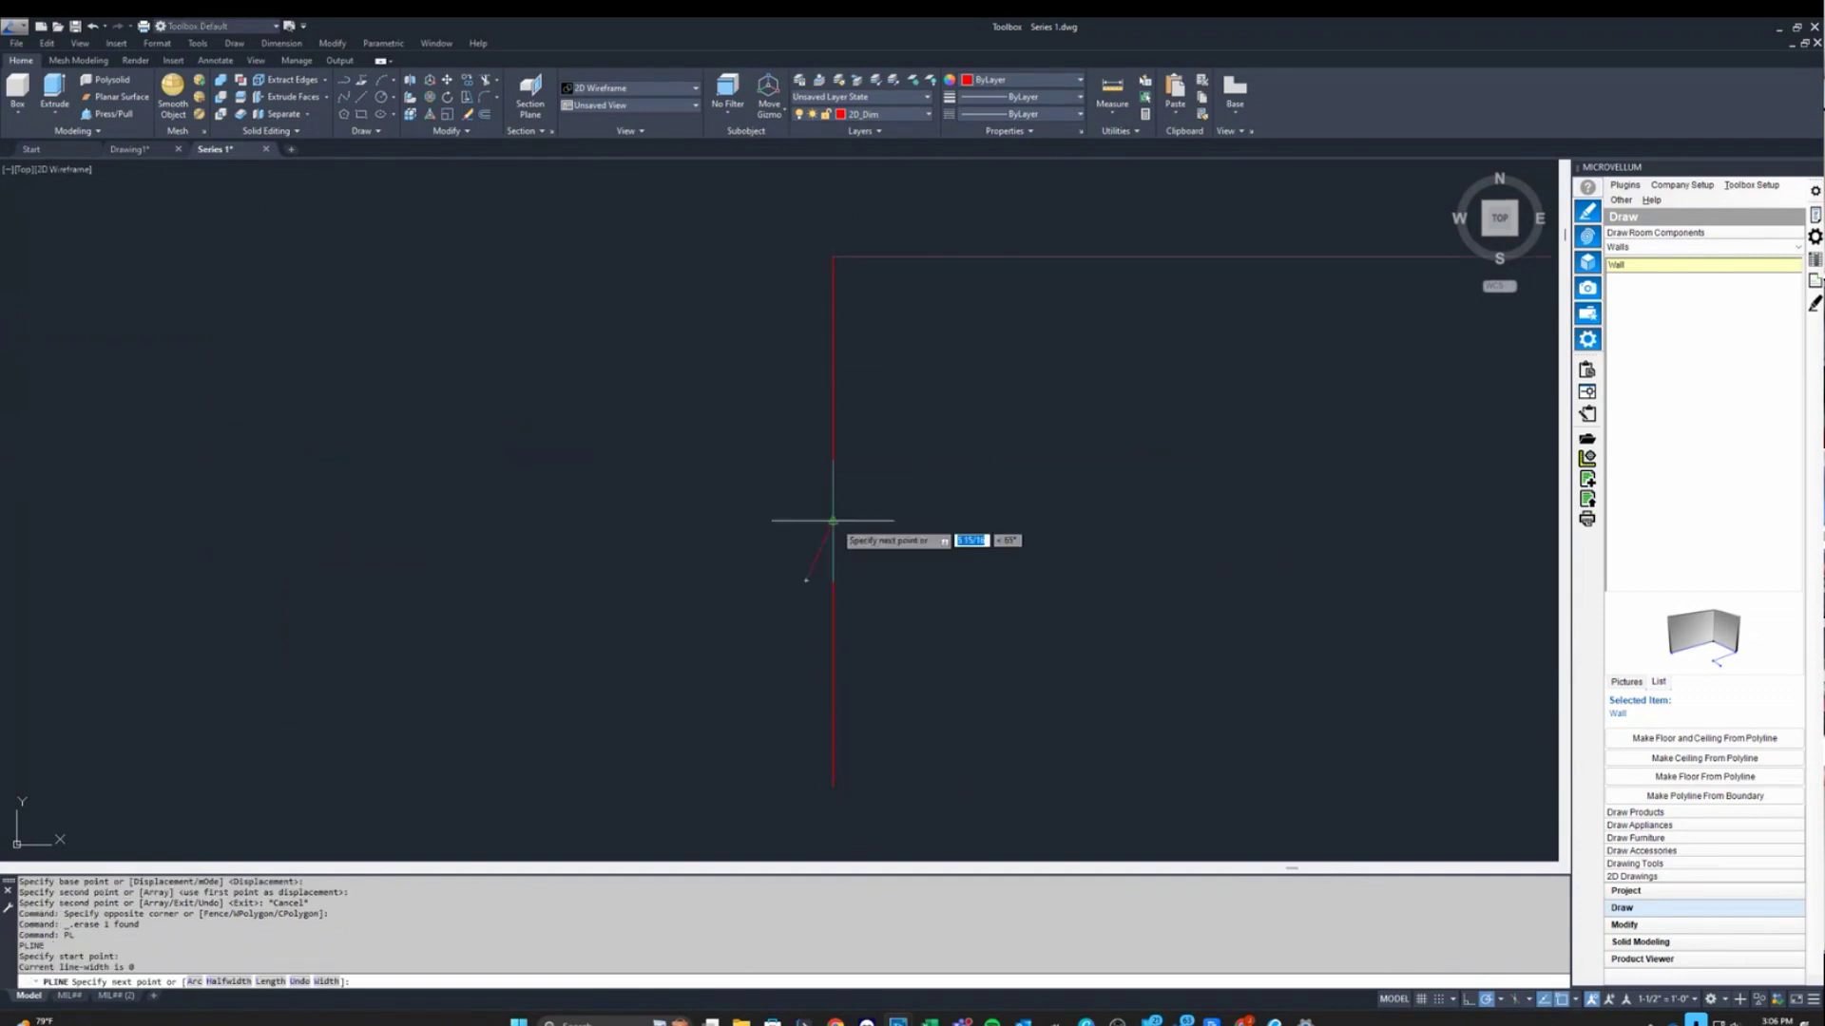
pyautogui.click(874, 593)
pyautogui.press('Return')
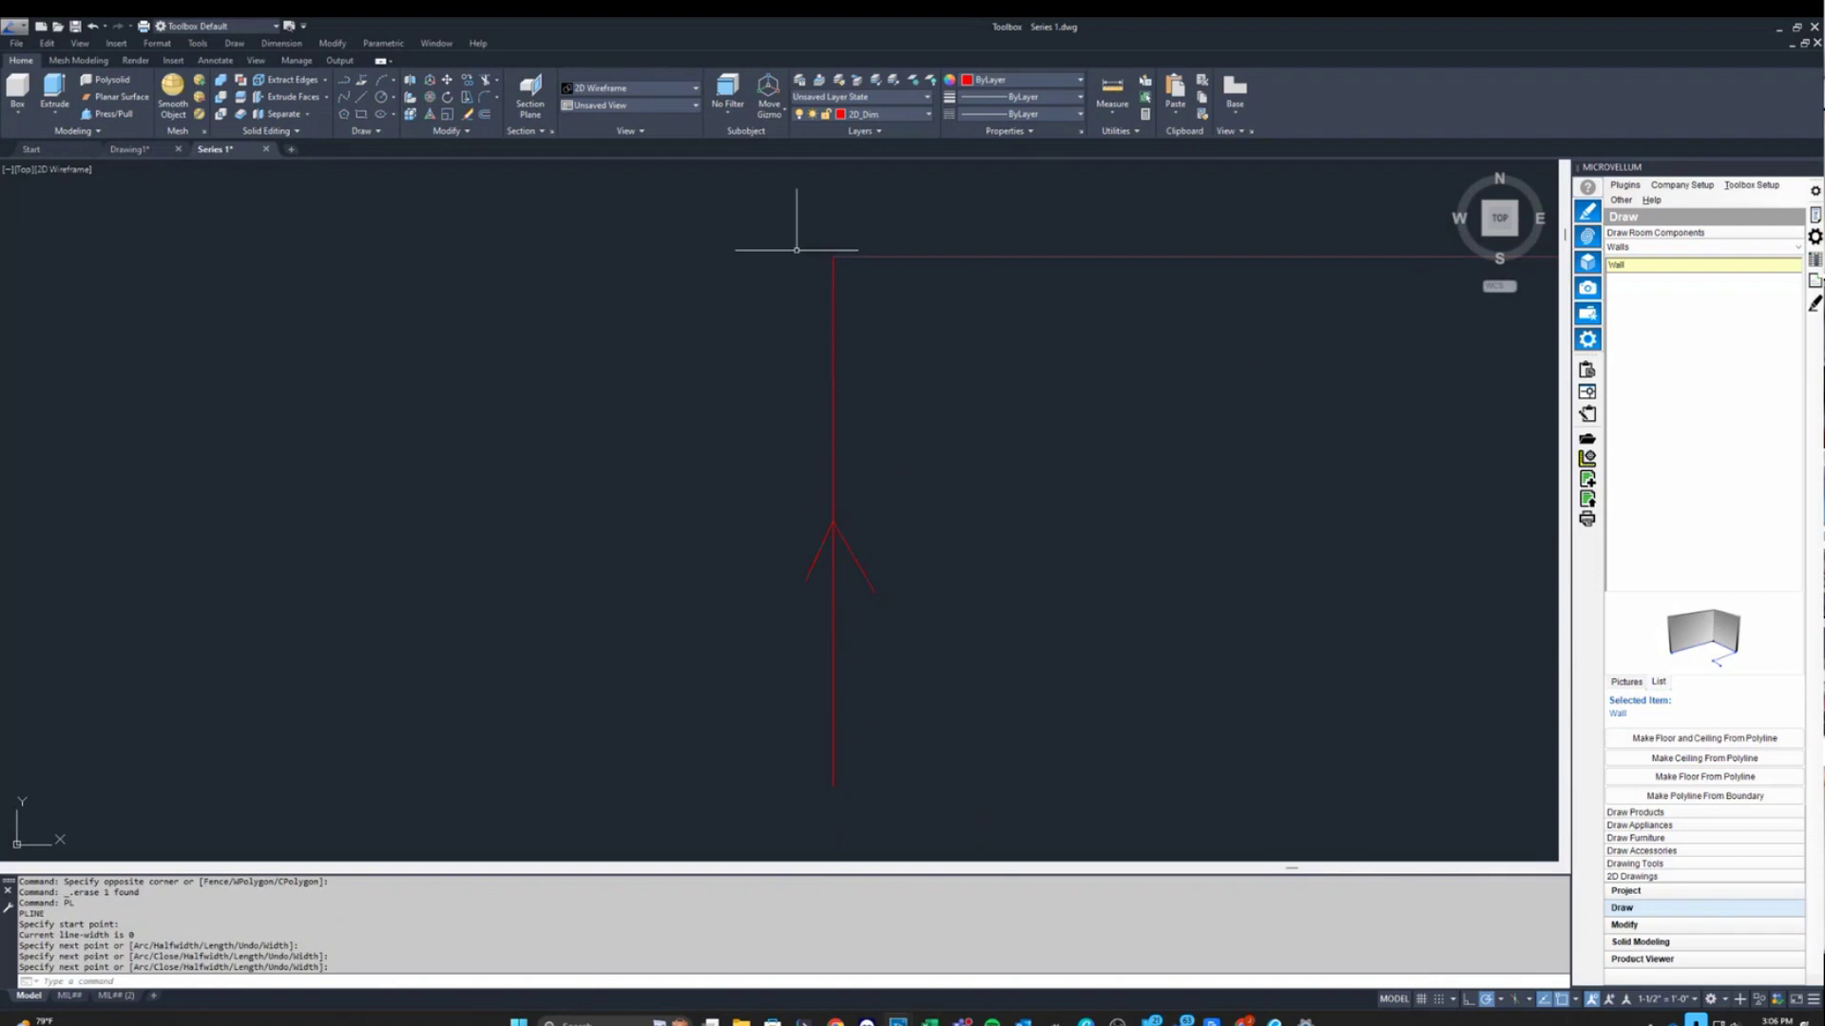
# Delete the arrowhead from the copied outline's left segment.
pyautogui.scroll(-5, 796, 388)
pyautogui.moveTo(743, 406); pyautogui.dragTo(814, 455)
pyautogui.press('Delete')
# Reverse the copied polyline's direction with PEDIT and generate walls along it as the wall path.
pyautogui.write('pedit')
pyautogui.press('Return')
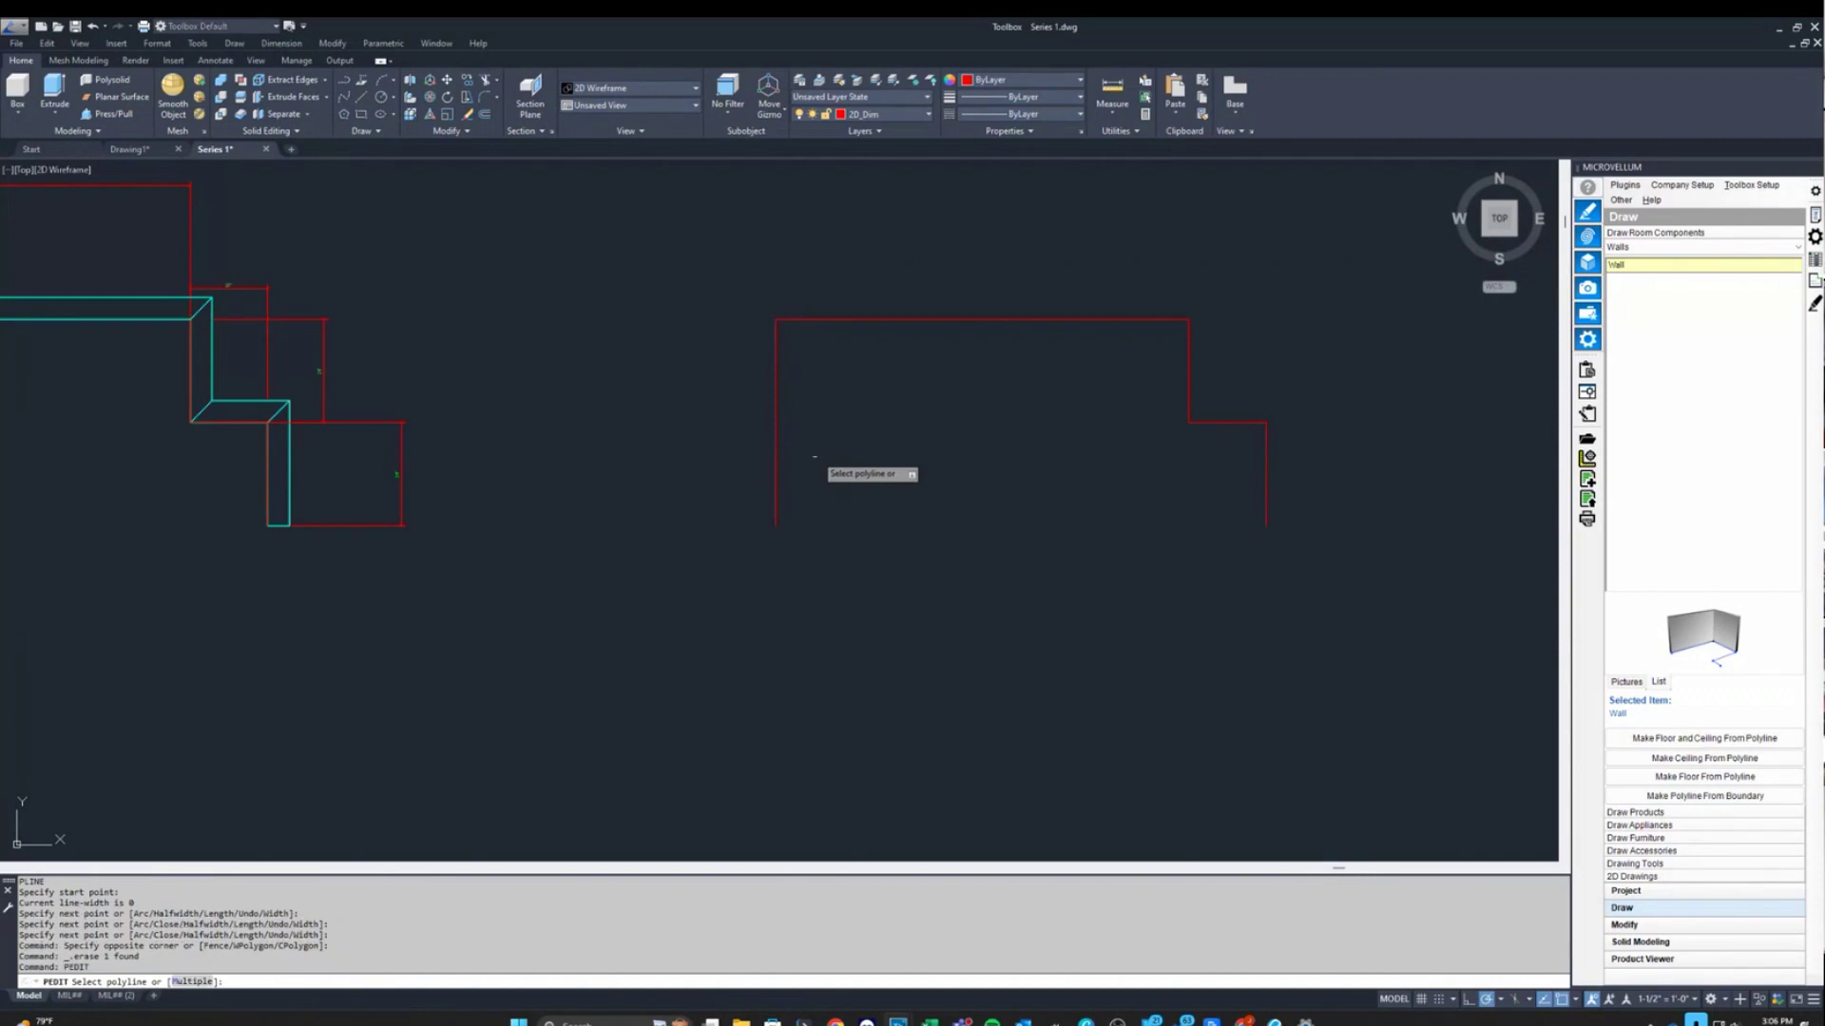
pyautogui.click(823, 320)
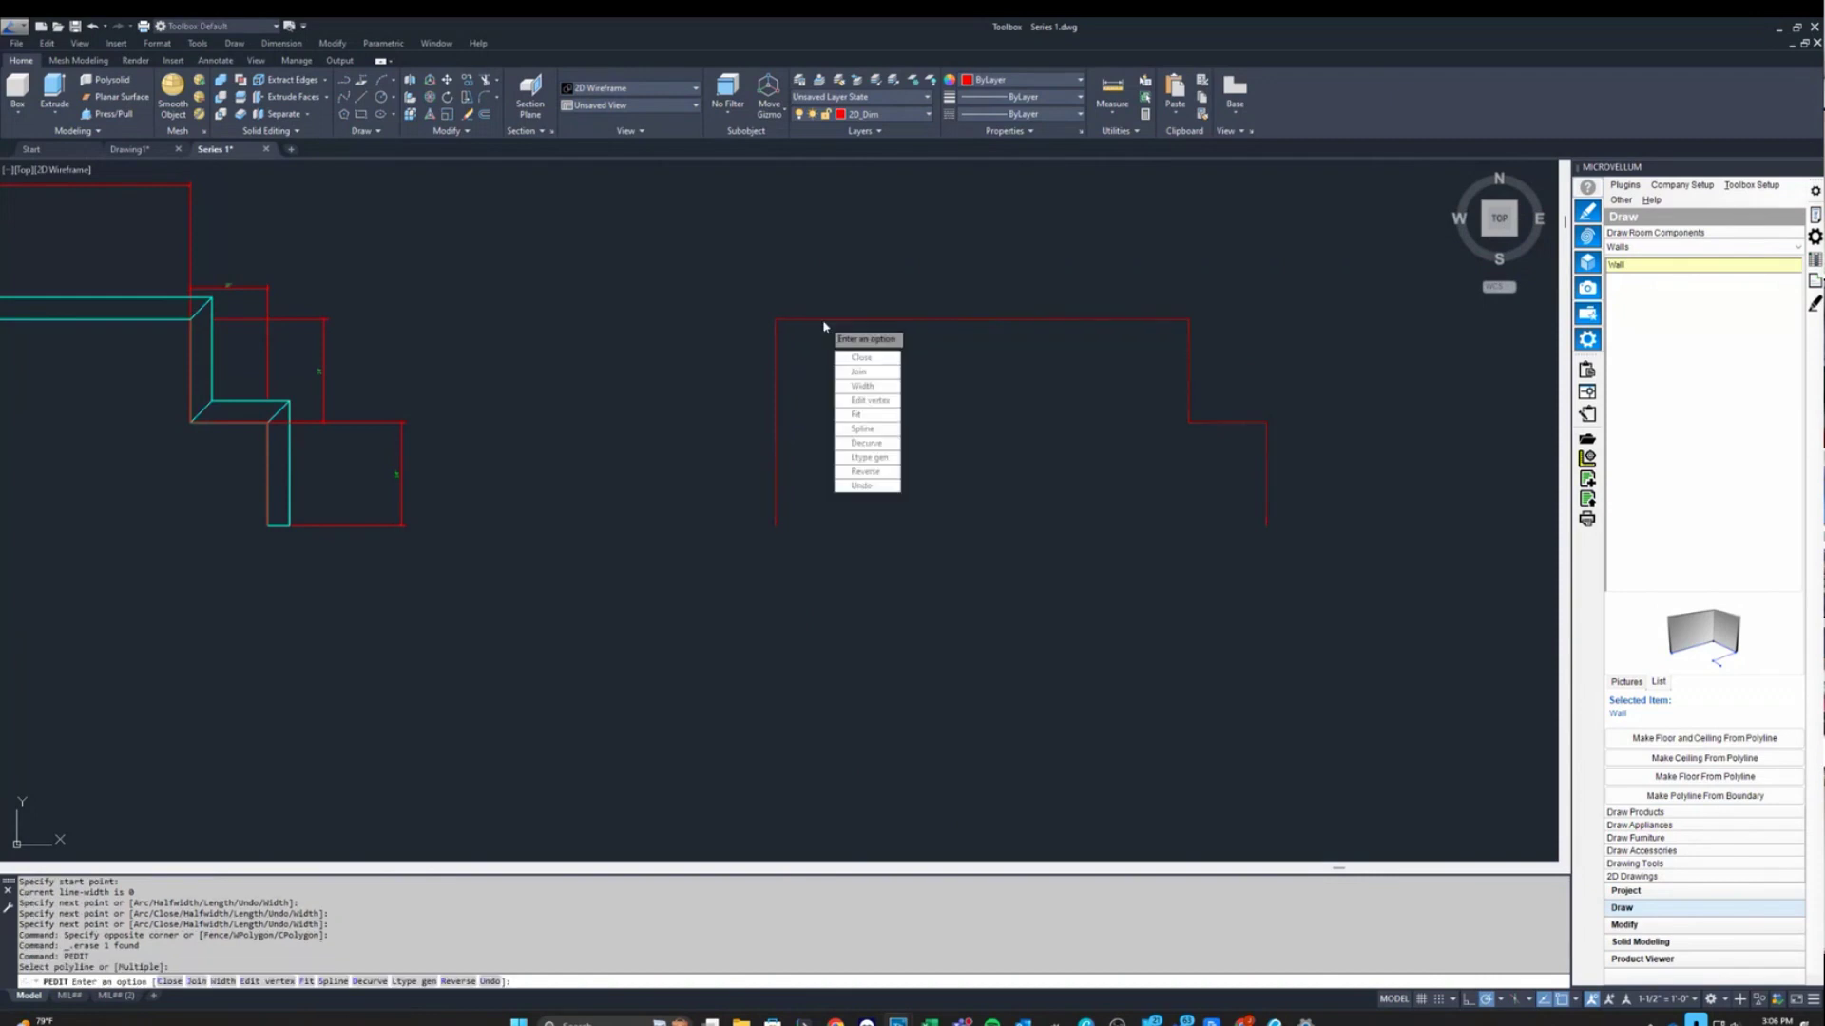
pyautogui.click(865, 471)
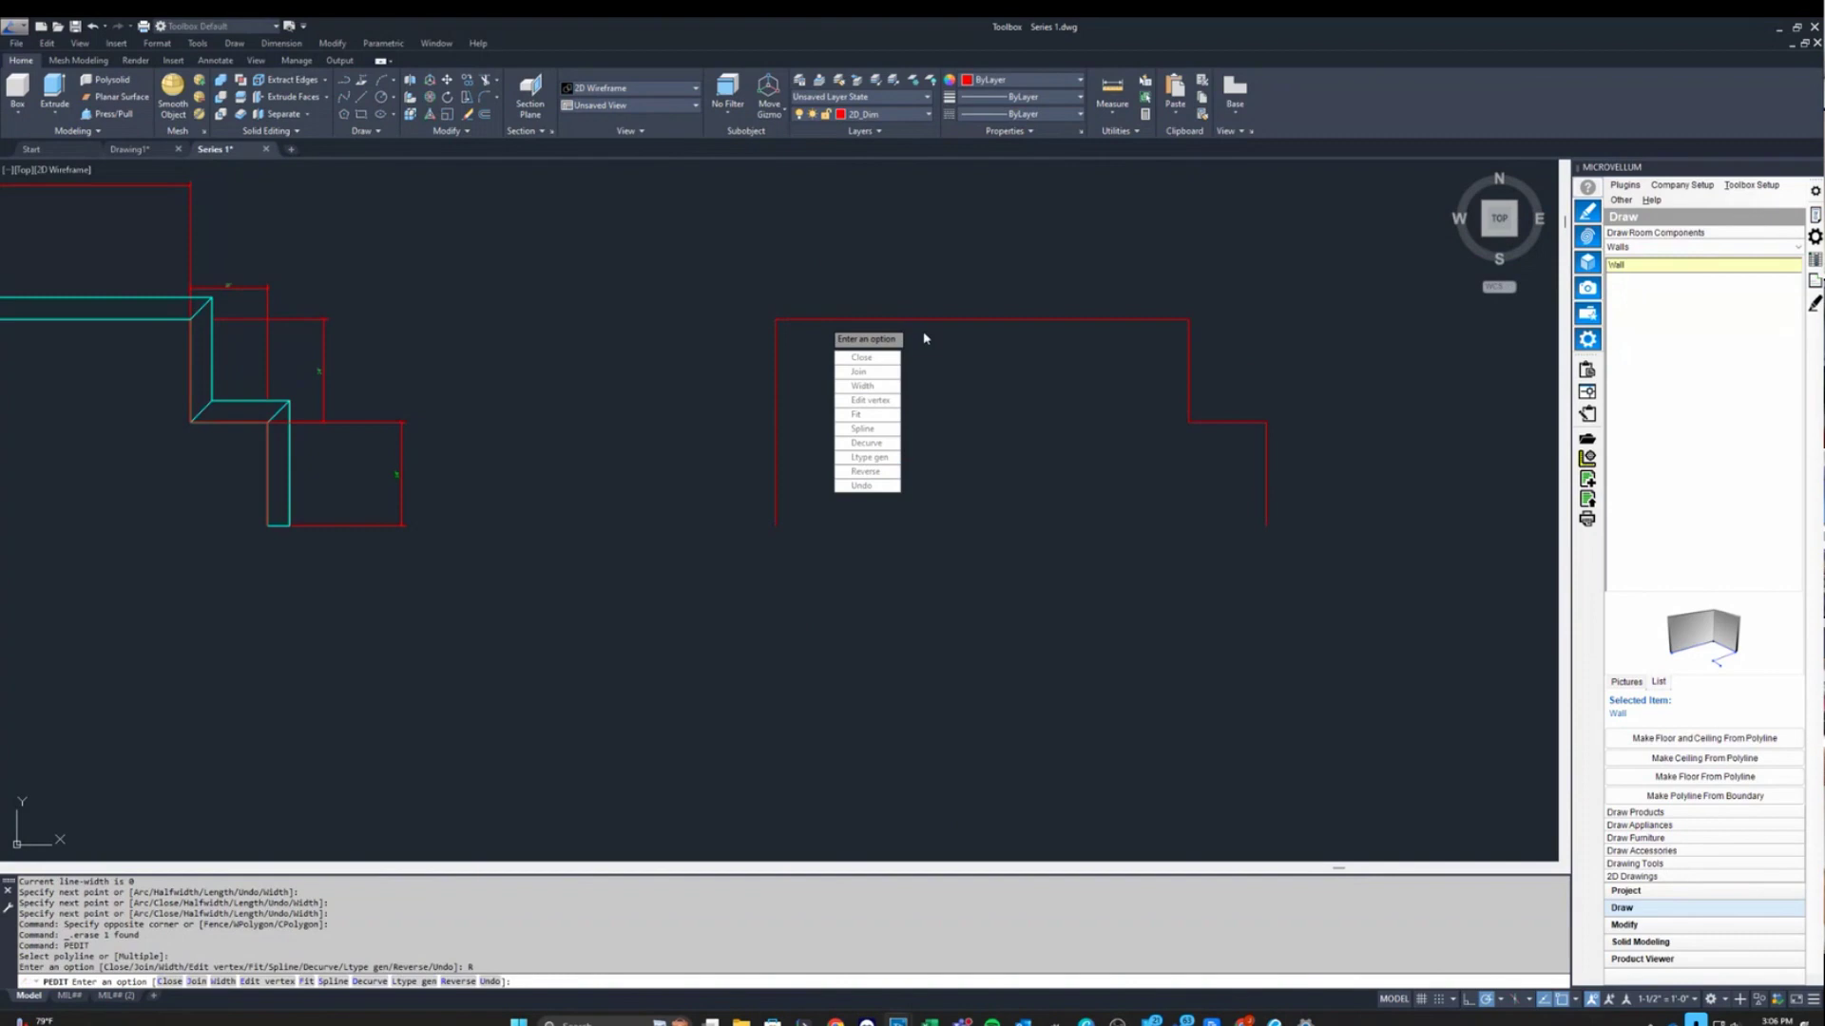
pyautogui.press('Escape')
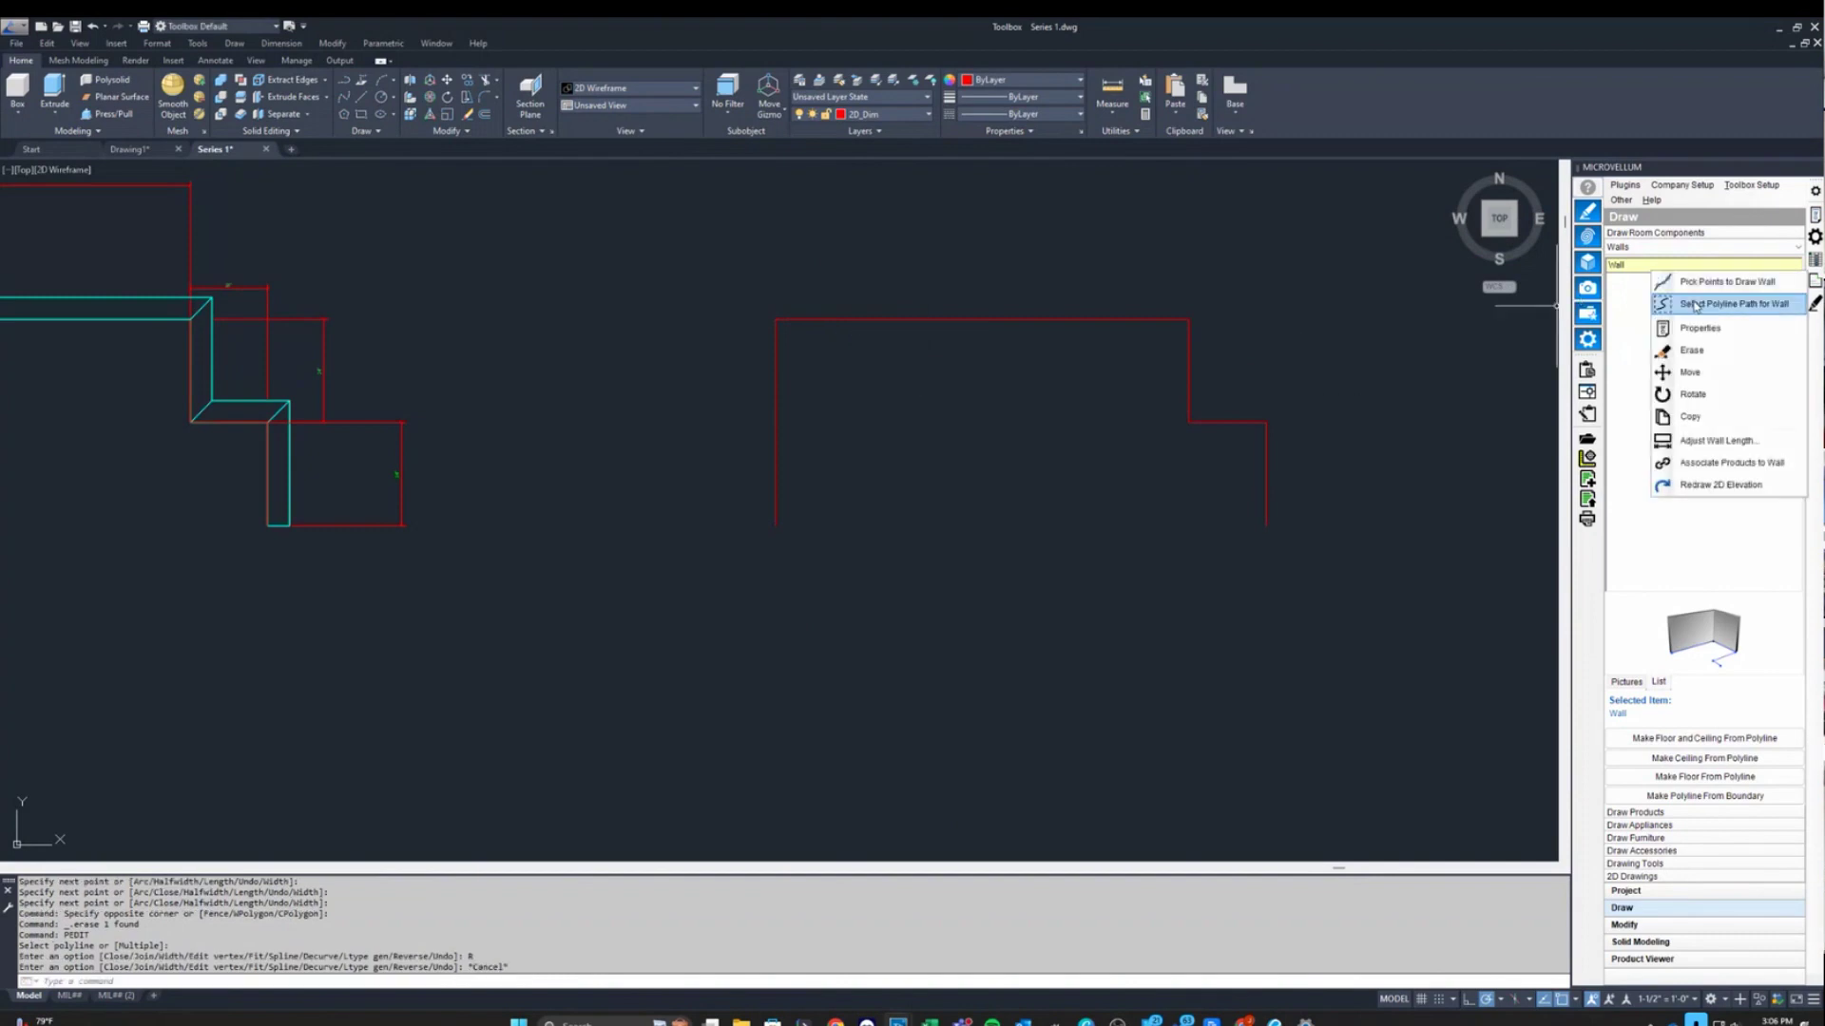
pyautogui.click(1701, 304)
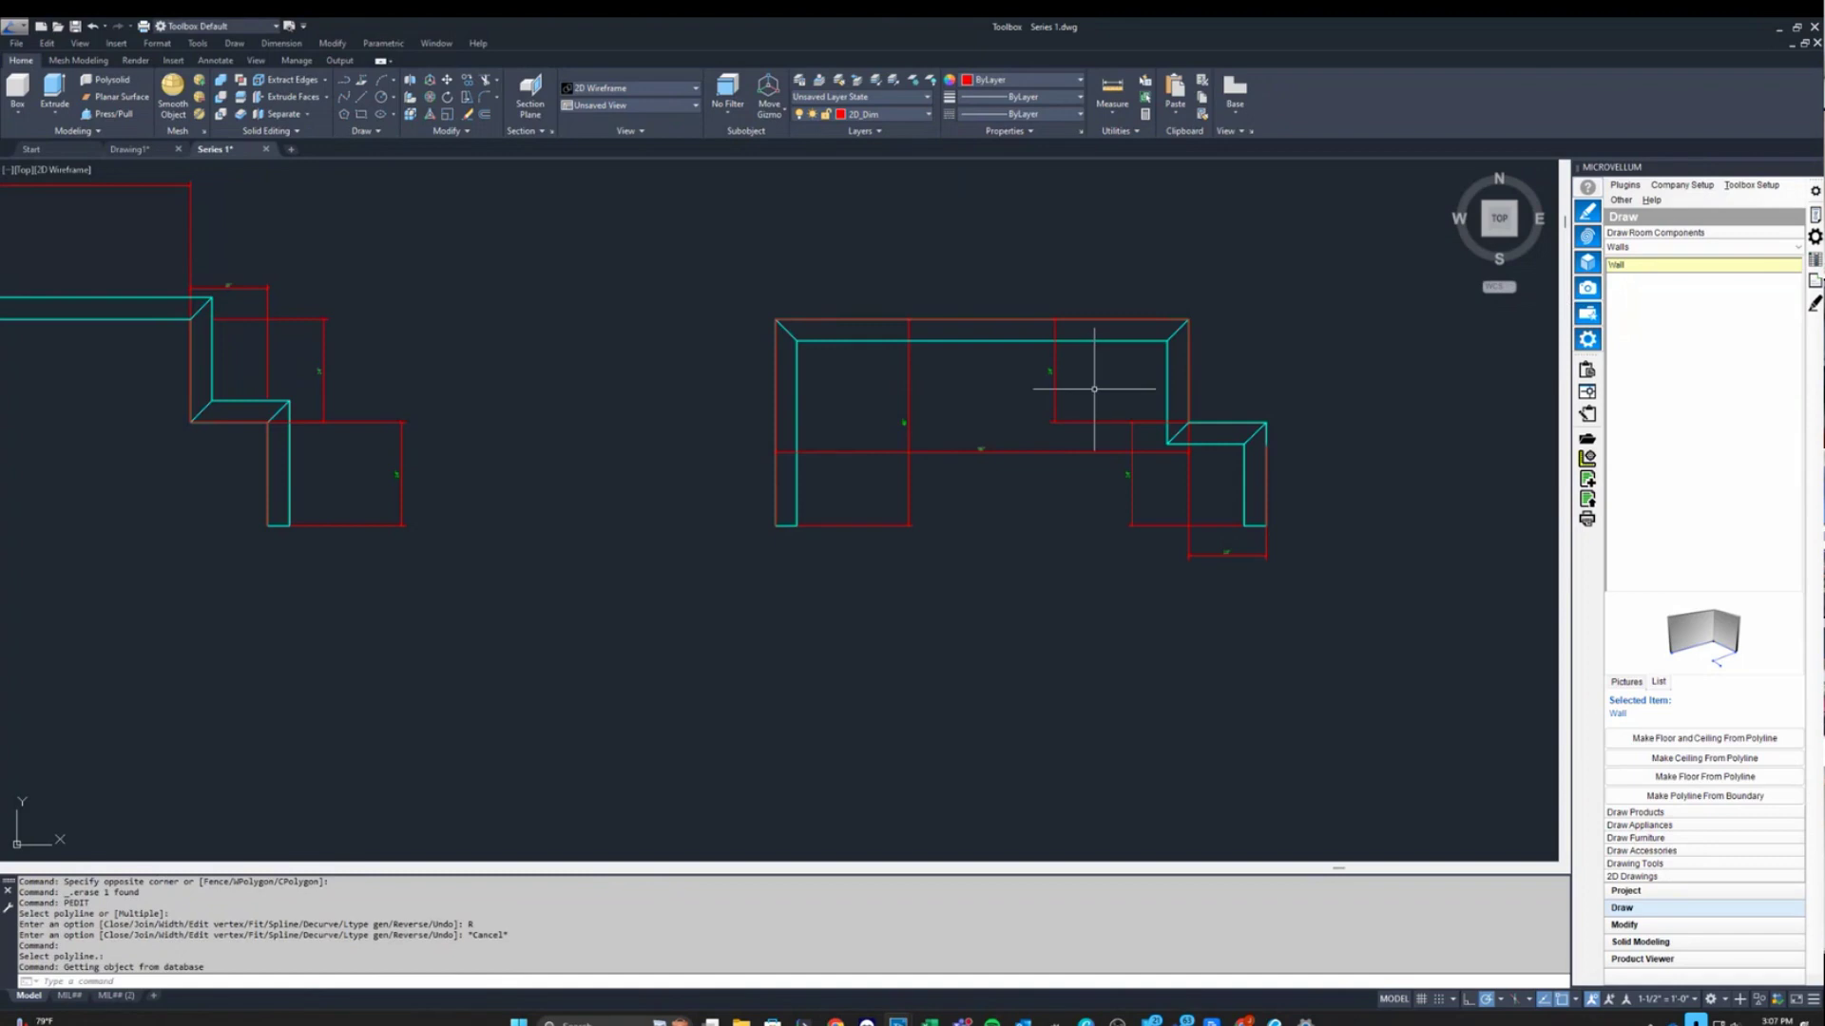
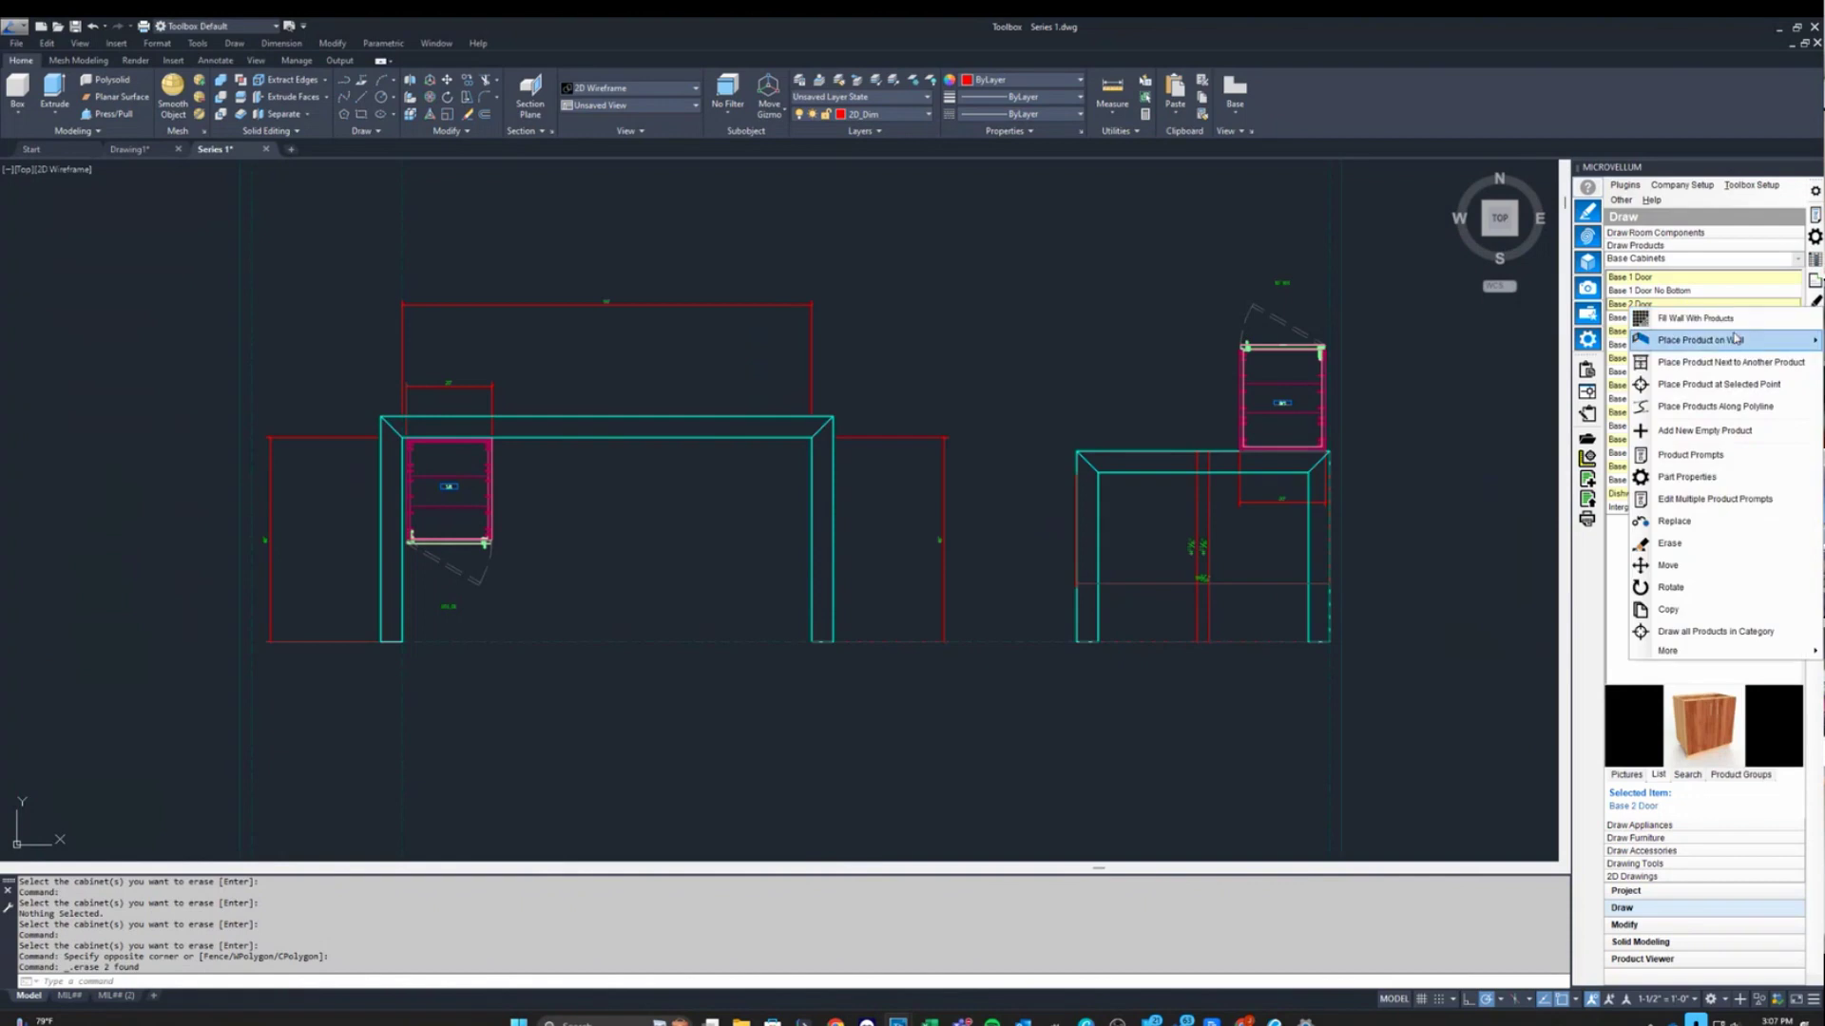
pyautogui.press('Escape')
pyautogui.scroll(2, 418, 475)
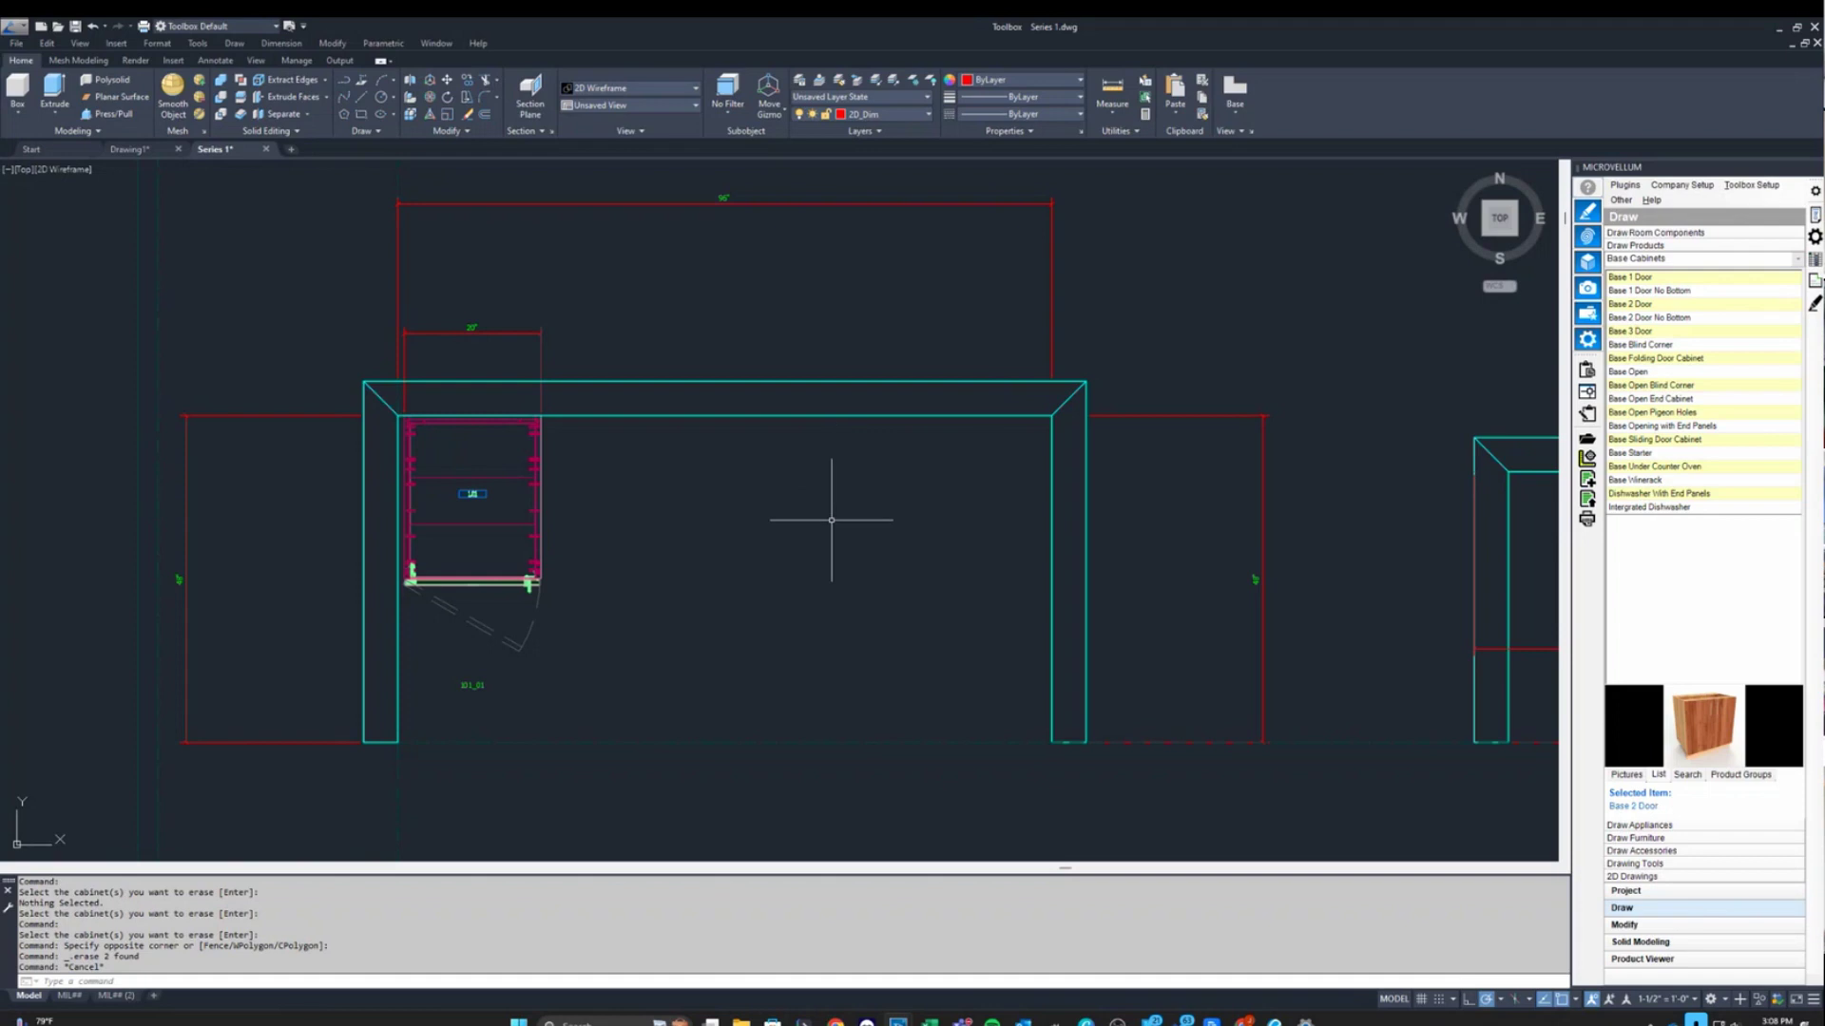
pyautogui.moveTo(872, 387); pyautogui.dragTo(774, 410, button='middle')
pyautogui.scroll(-2, 775, 409)
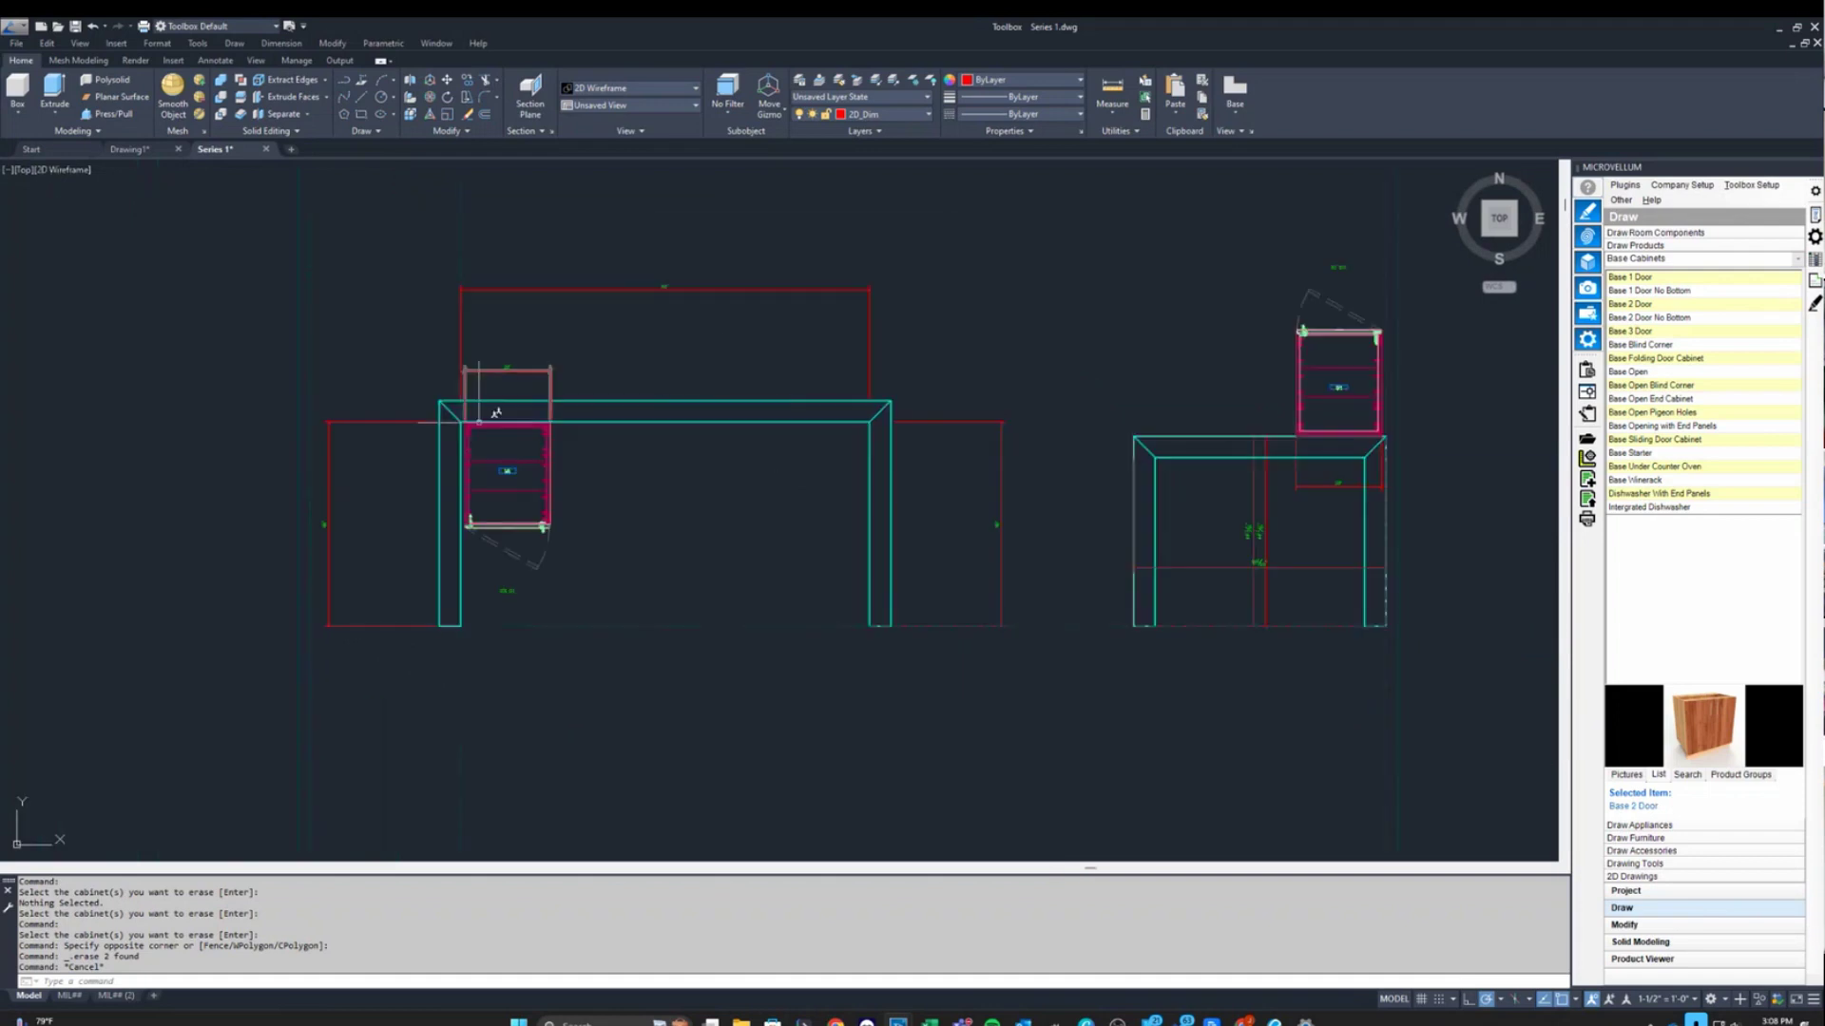
# Draw a 2D wall elevation of the larger wall group's long back wall, placed at the floor line in the first ELEVATION frame.
pyautogui.scroll(5, 542, 446)
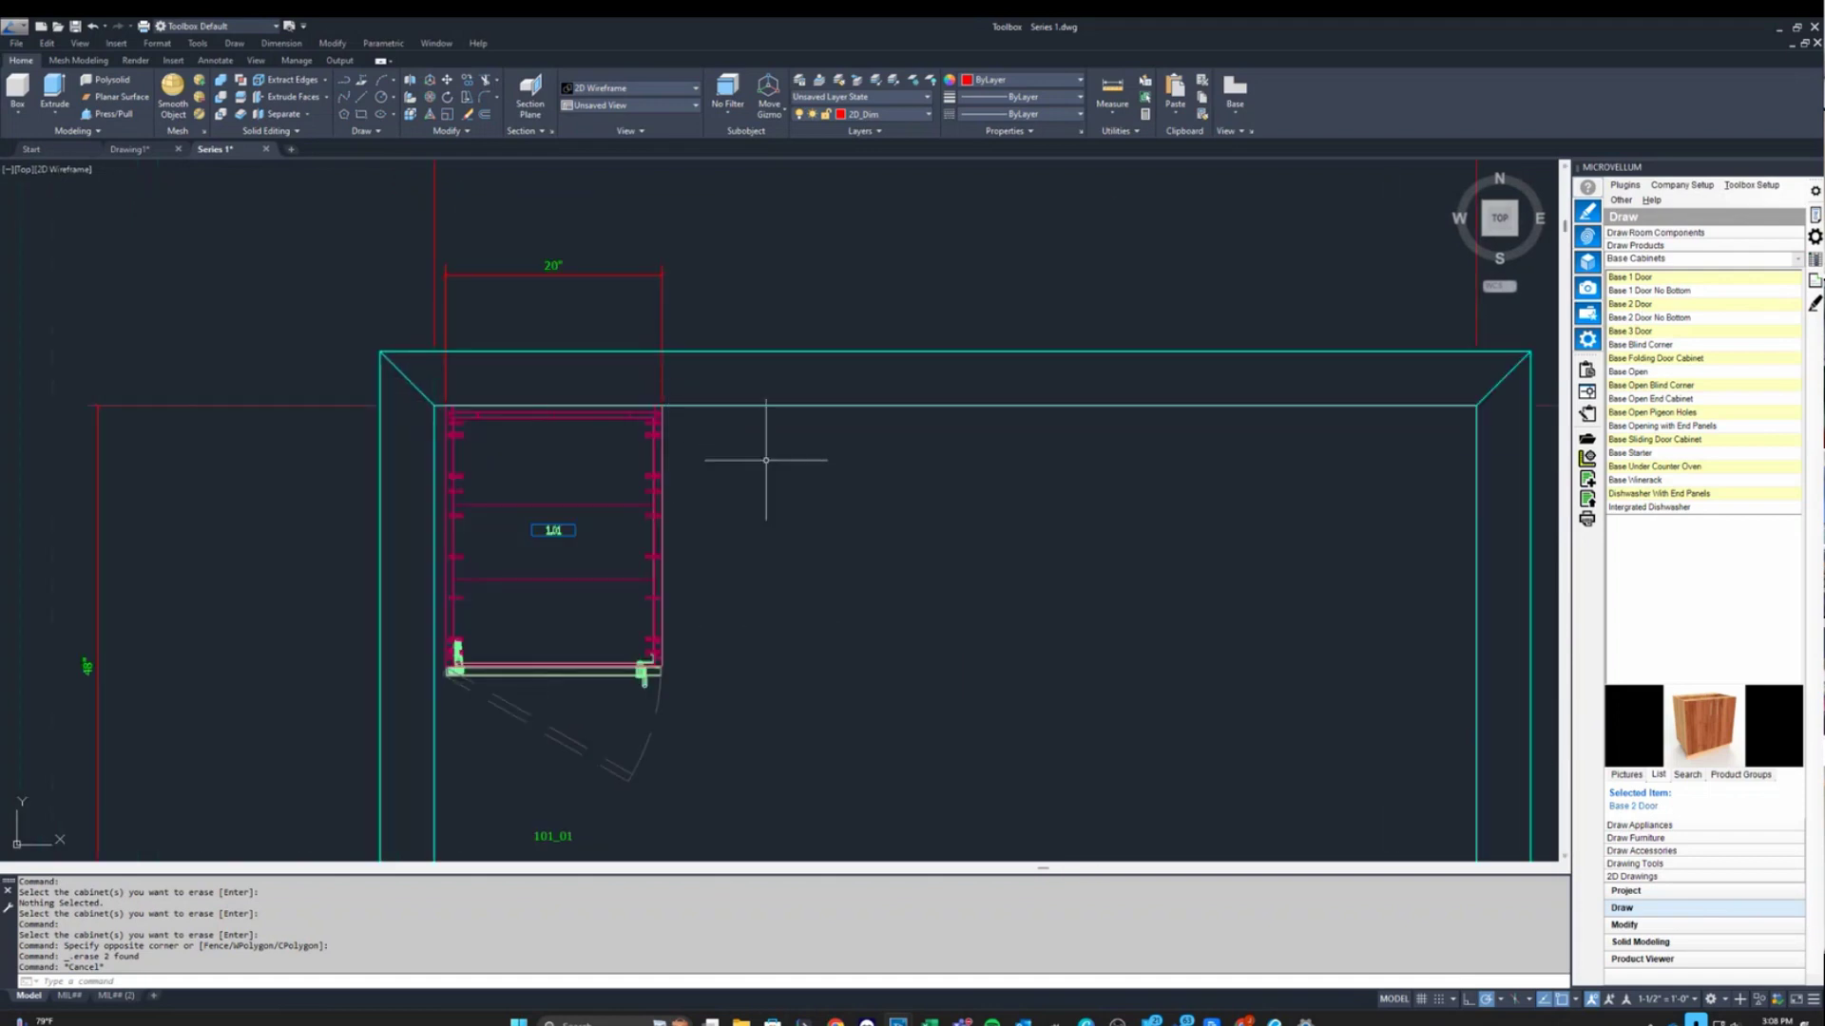
pyautogui.scroll(-4, 551, 381)
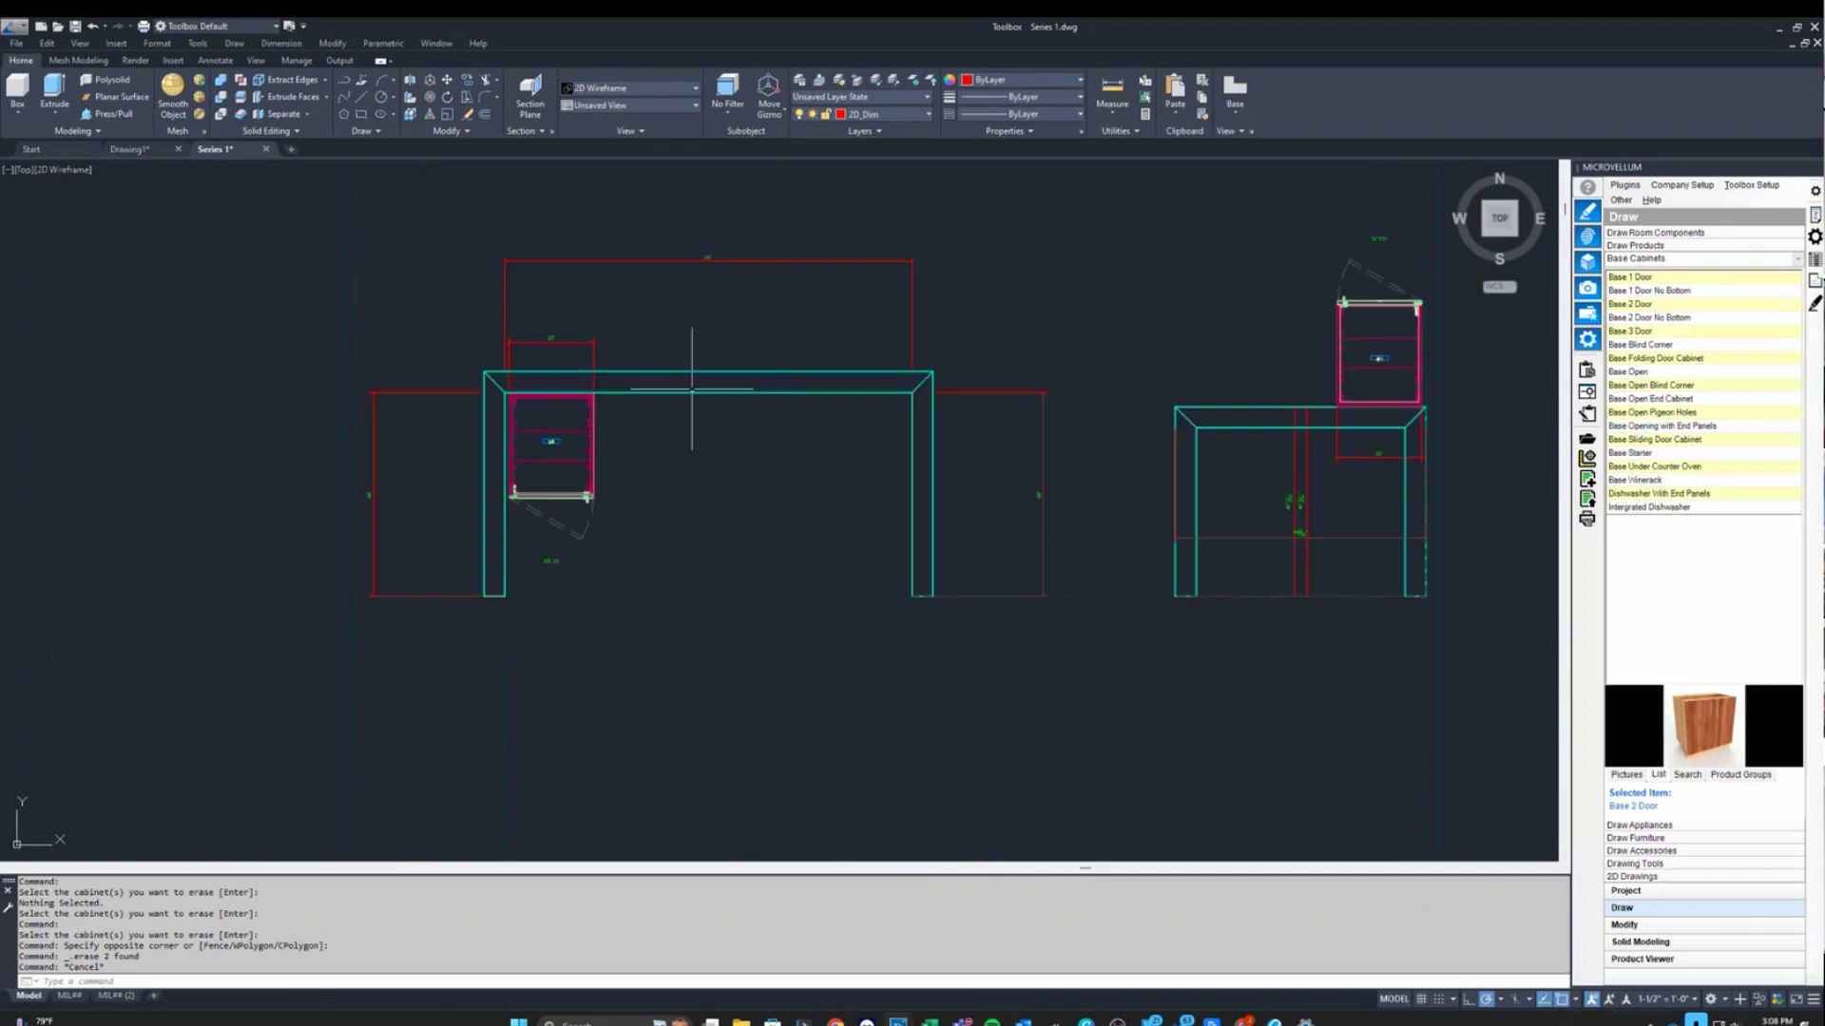
pyautogui.scroll(-3, 693, 379)
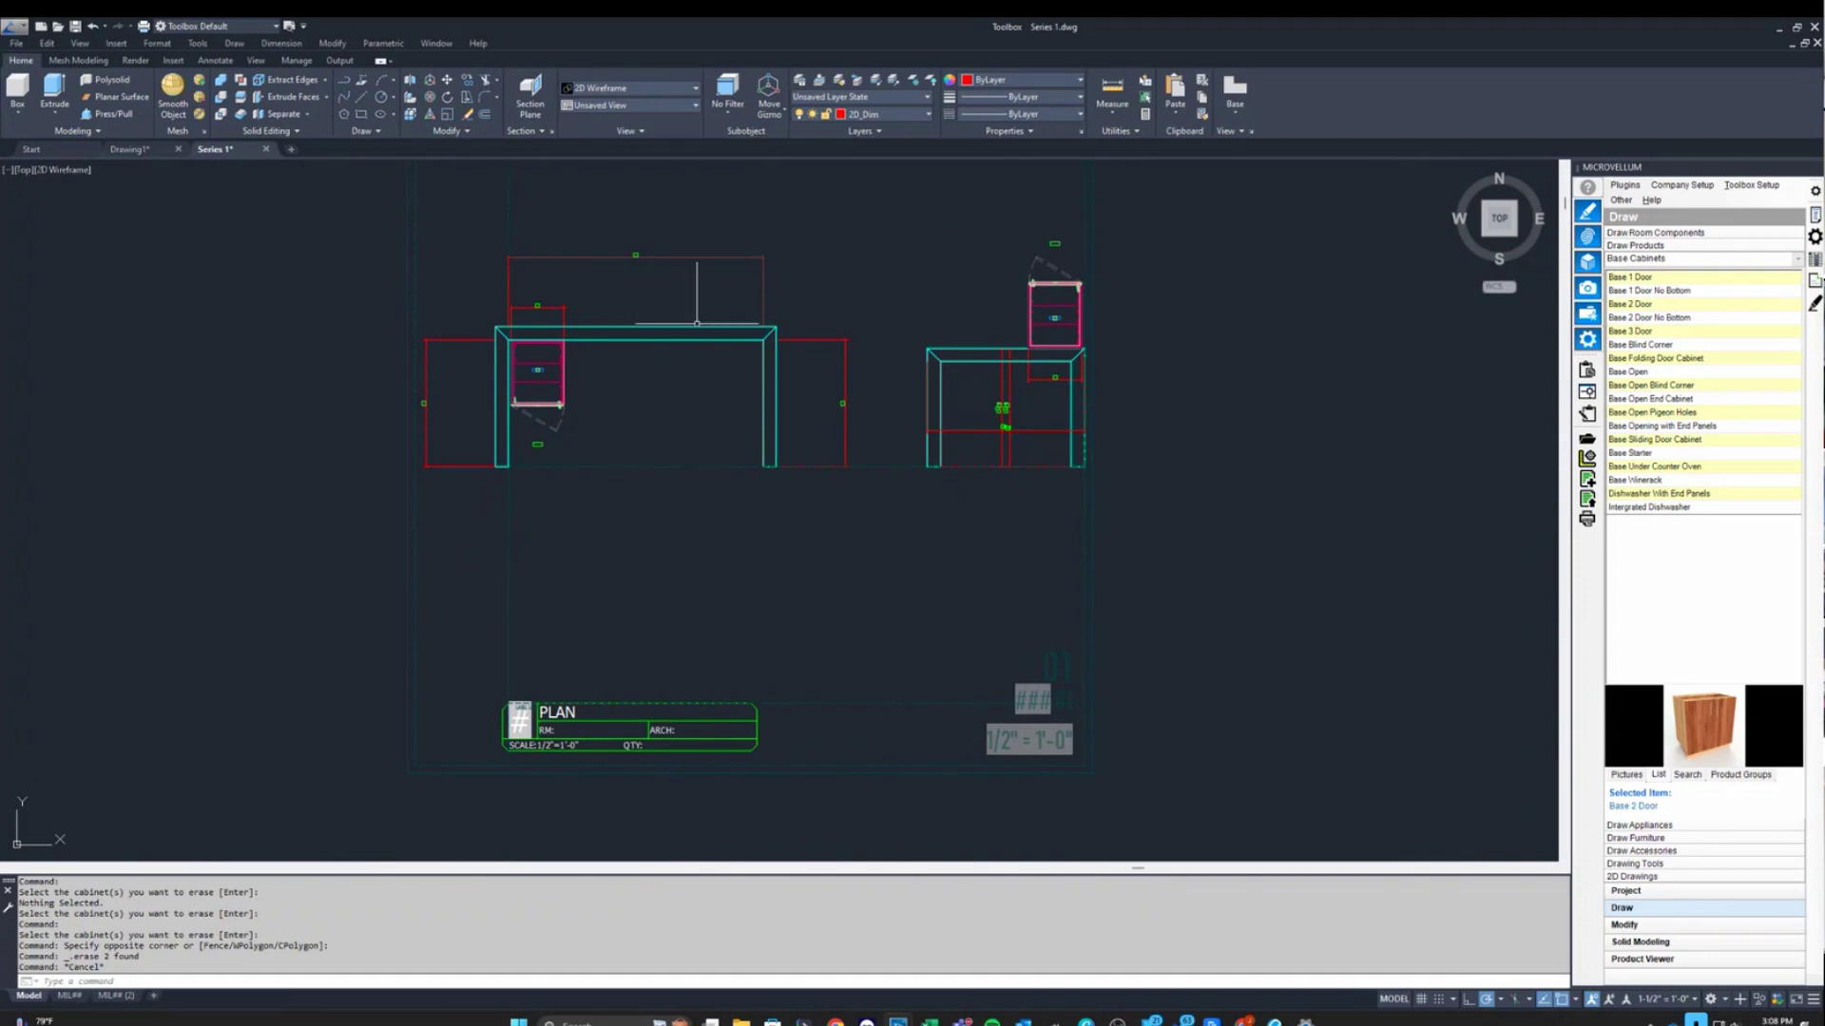
pyautogui.scroll(-4, 697, 323)
pyautogui.click(1664, 877)
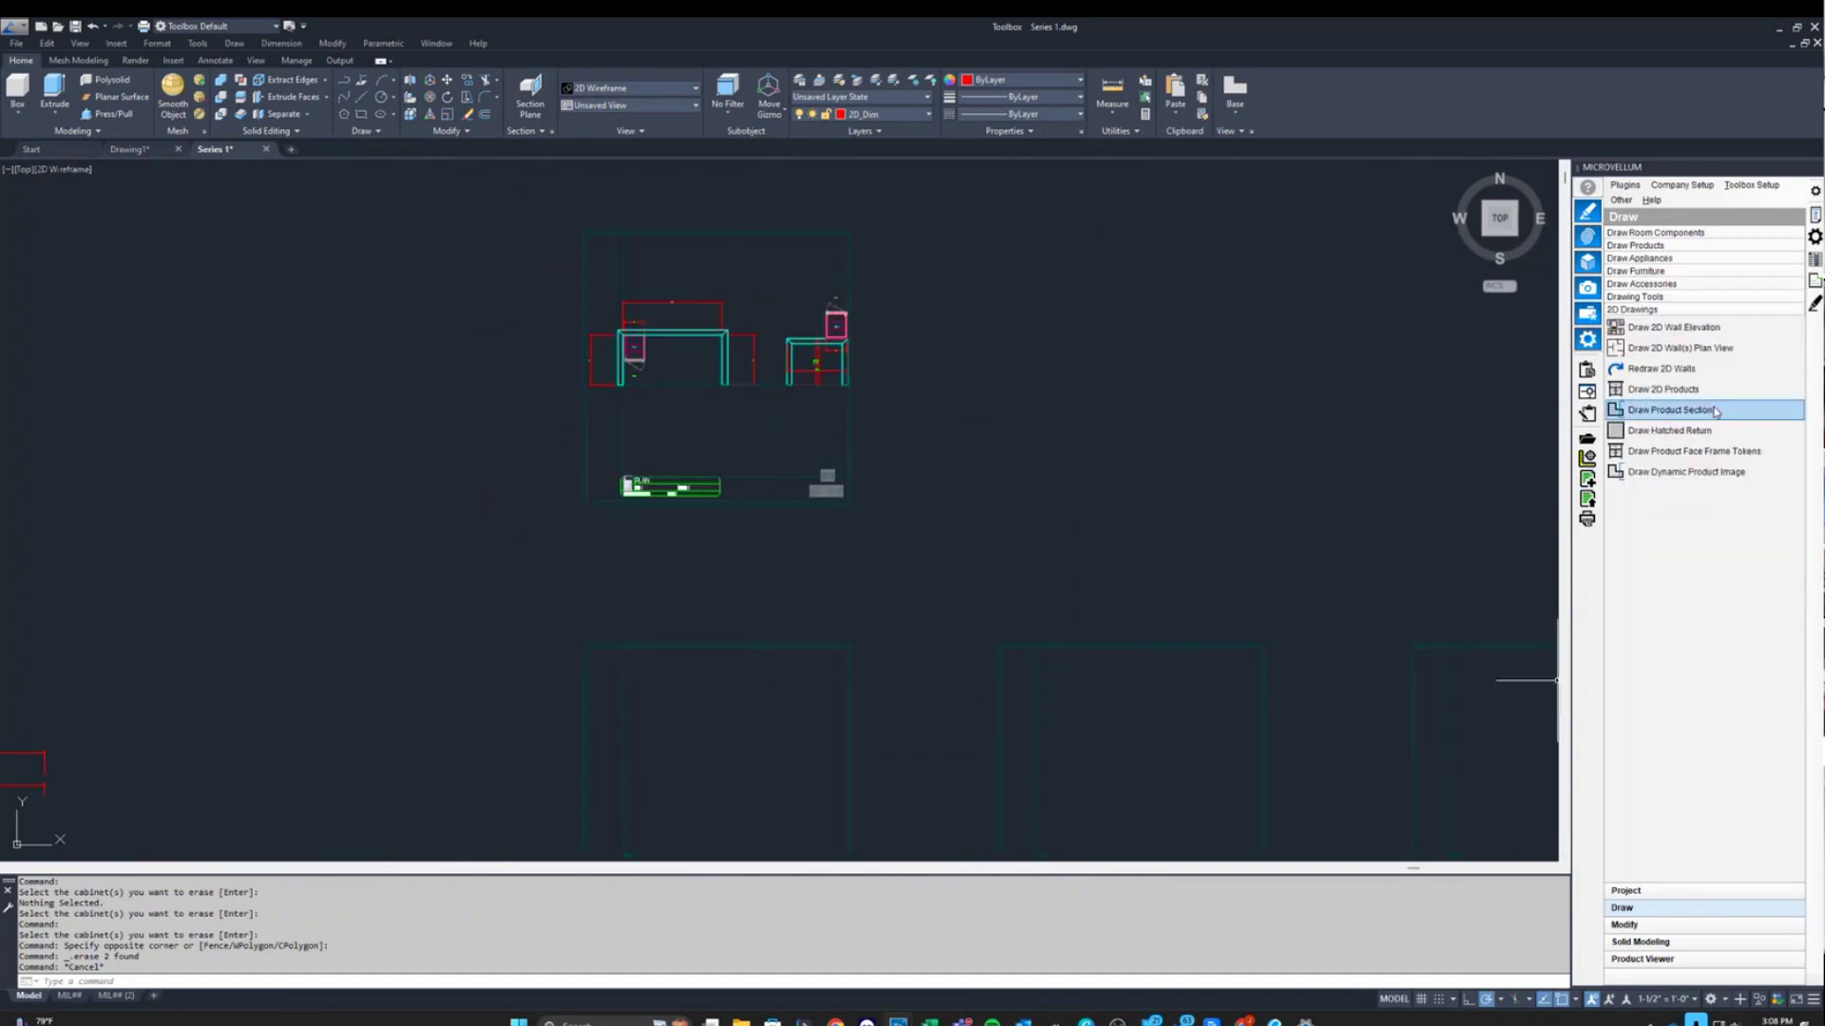
pyautogui.click(1672, 327)
pyautogui.scroll(2, 668, 331)
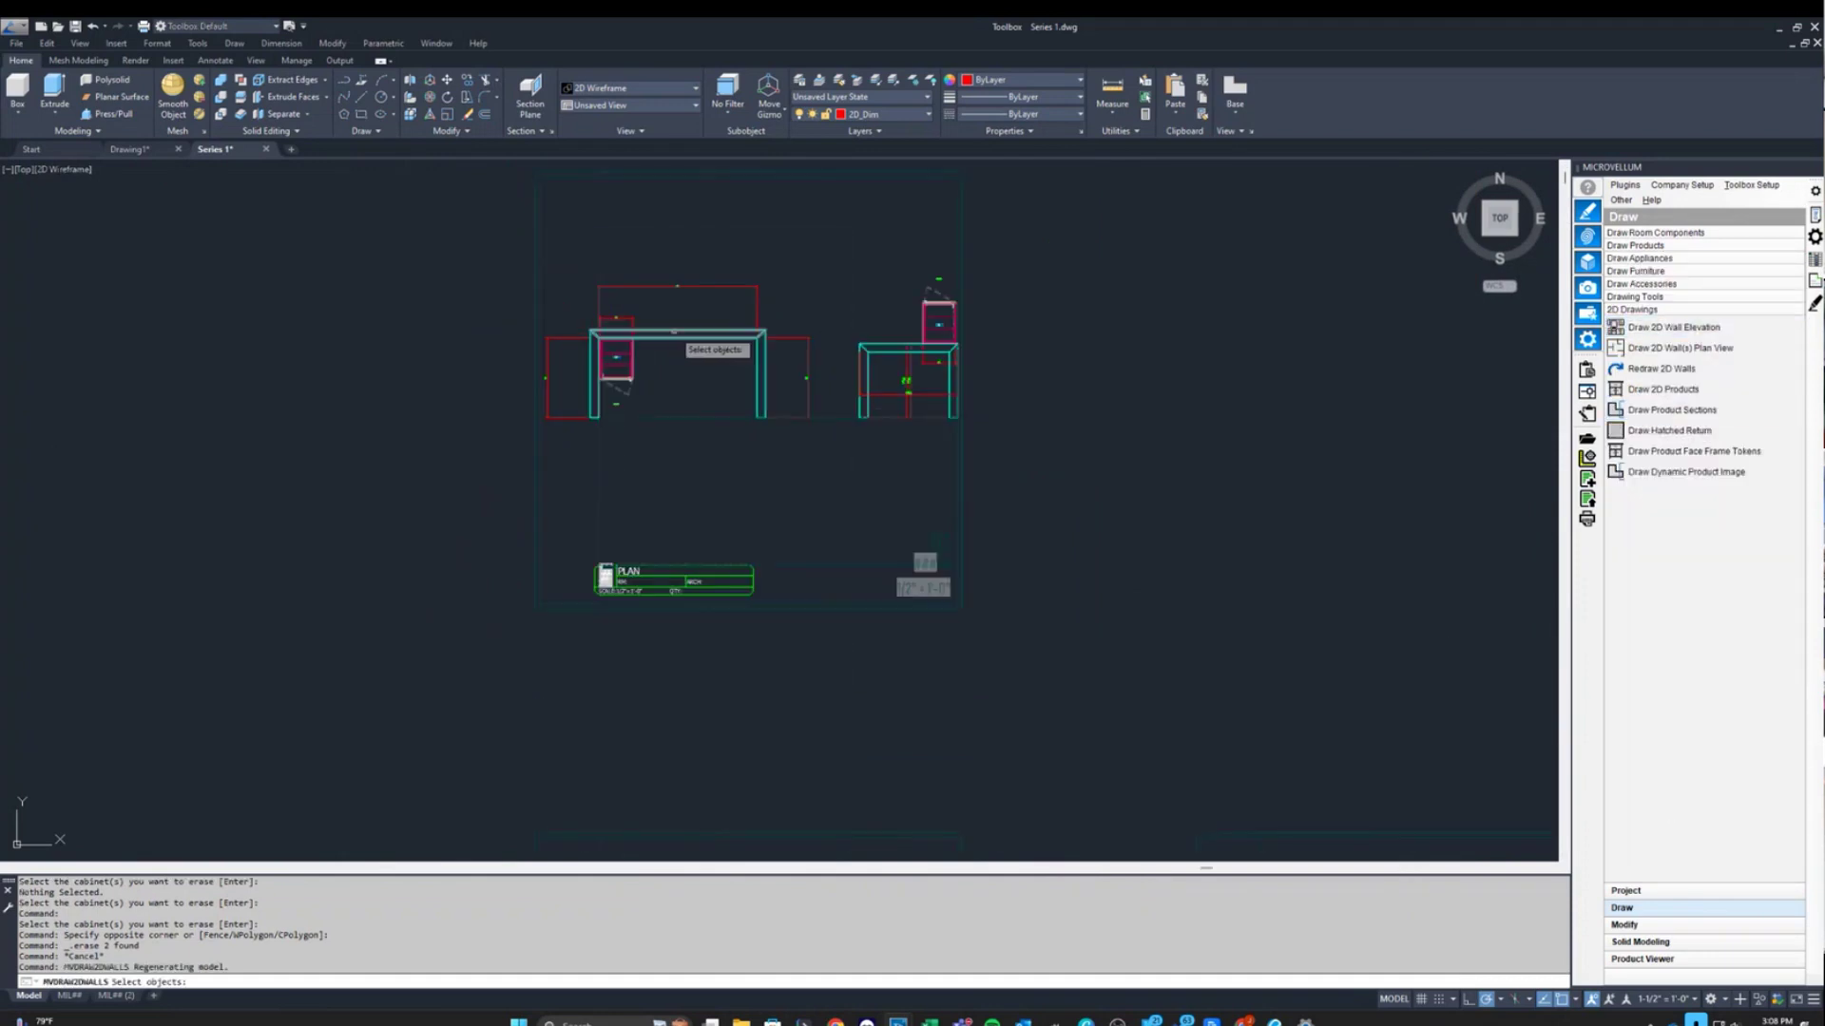
pyautogui.click(677, 330)
pyautogui.scroll(-4, 708, 318)
pyautogui.press('Return')
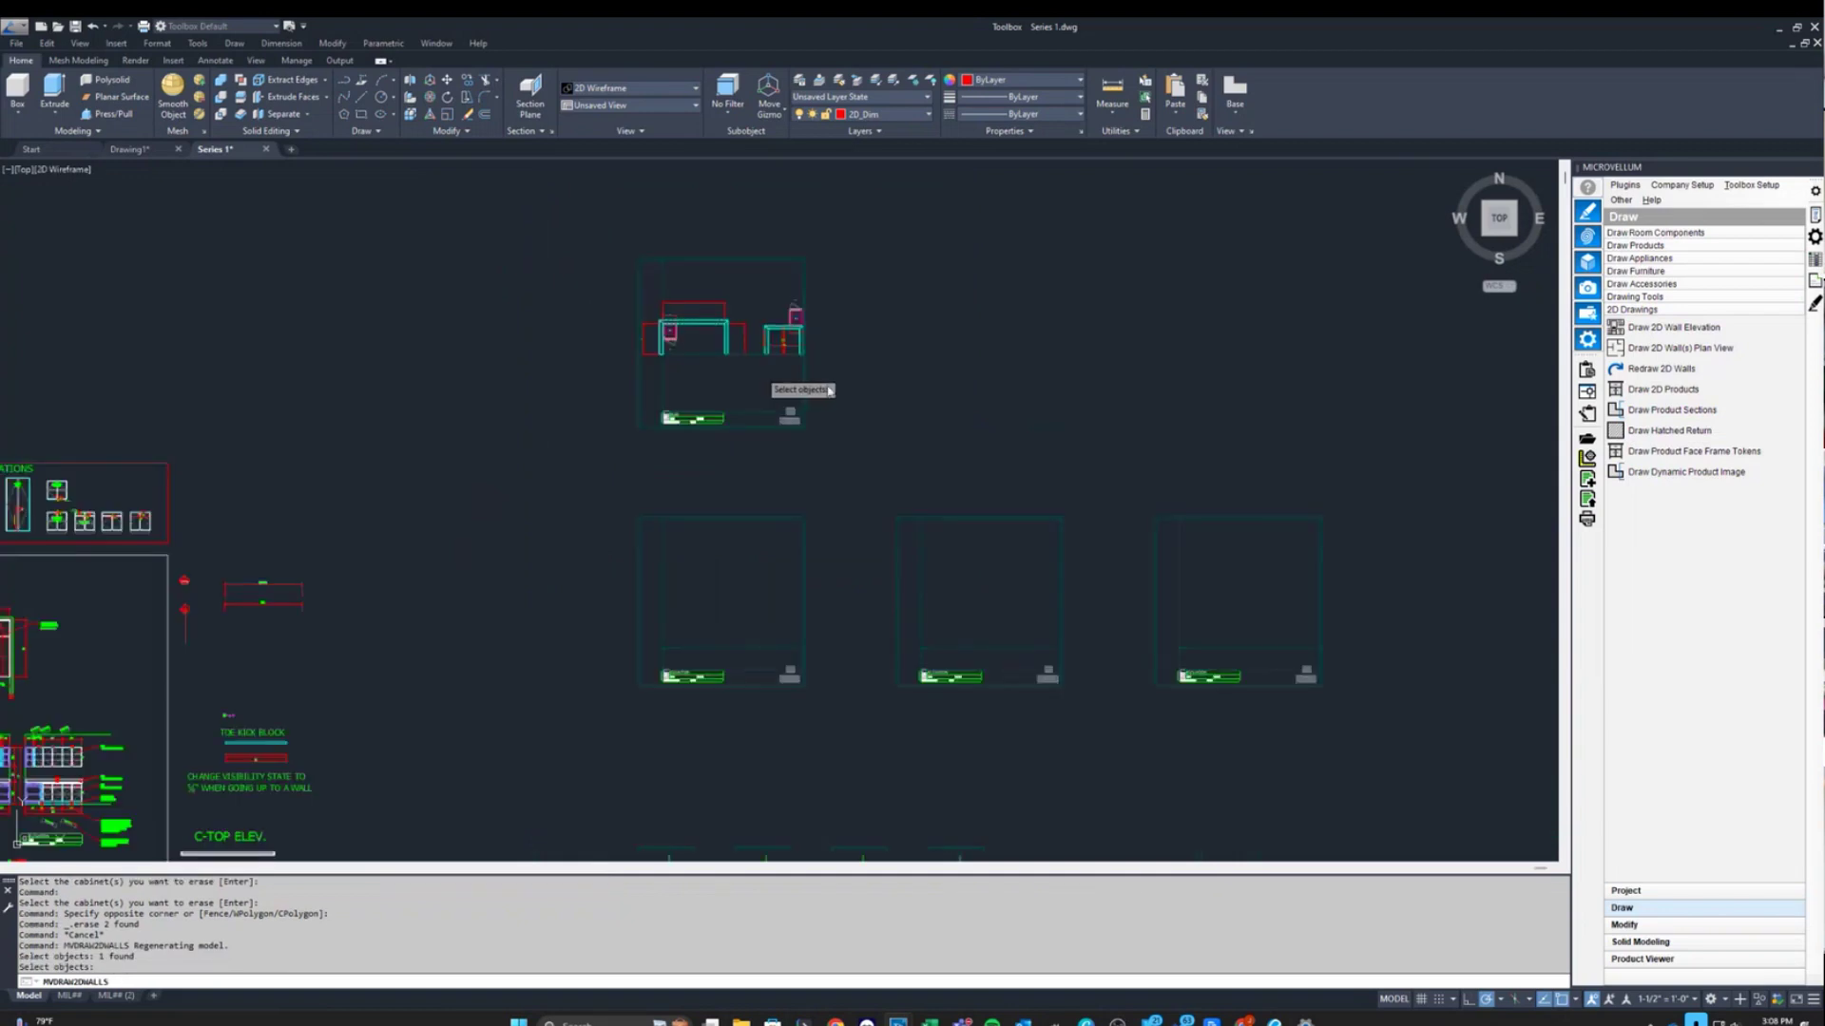
pyautogui.click(804, 580)
pyautogui.scroll(4, 632, 656)
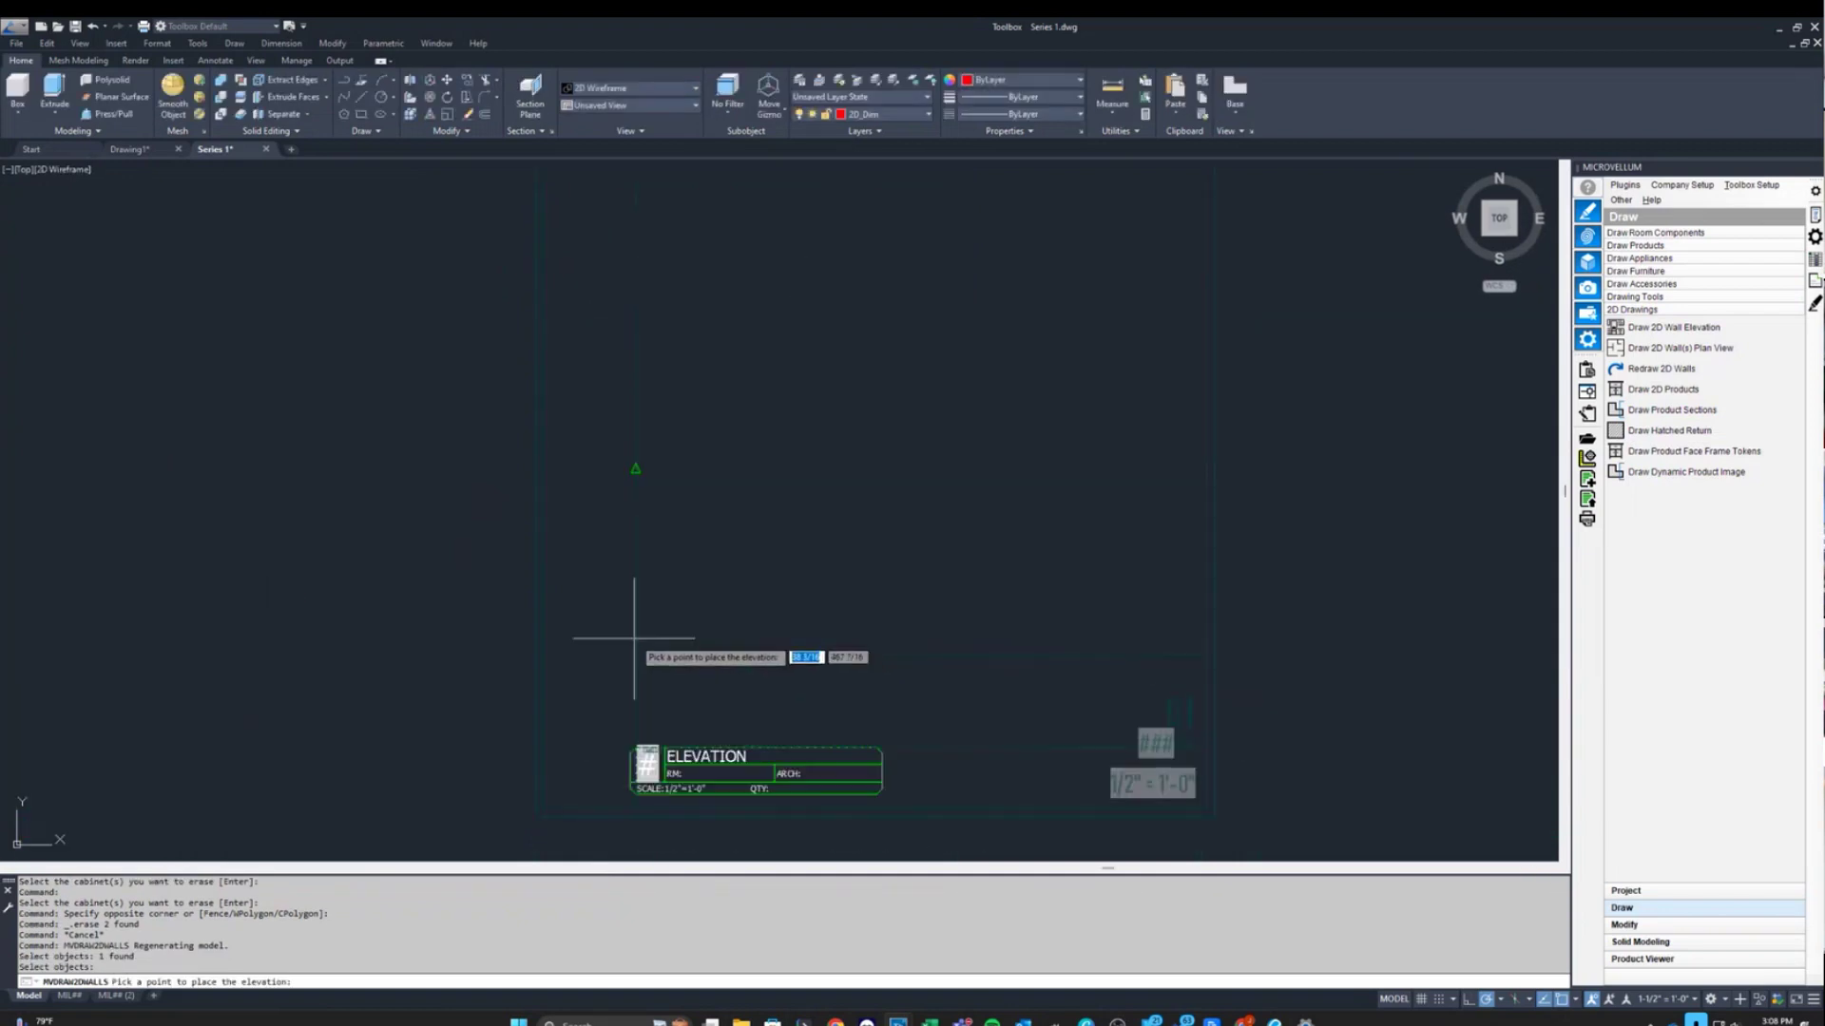
pyautogui.click(632, 699)
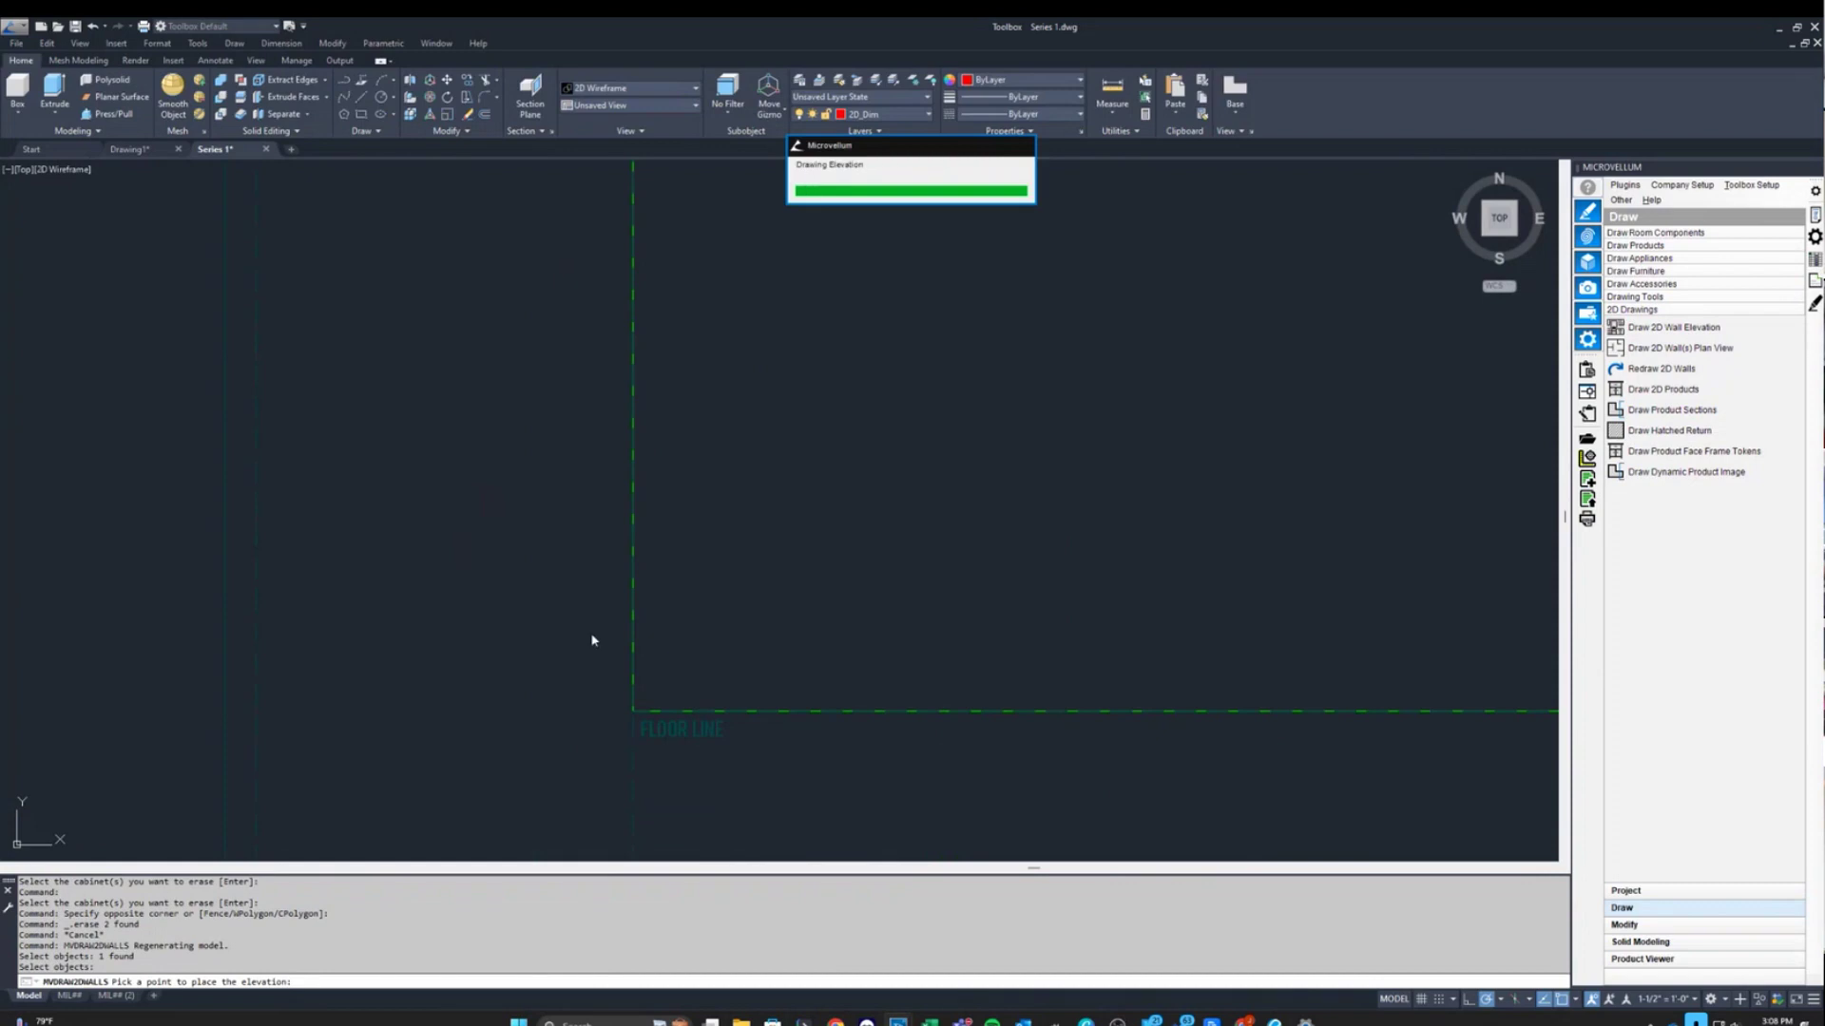
pyautogui.scroll(-4, 532, 680)
pyautogui.scroll(4, 652, 700)
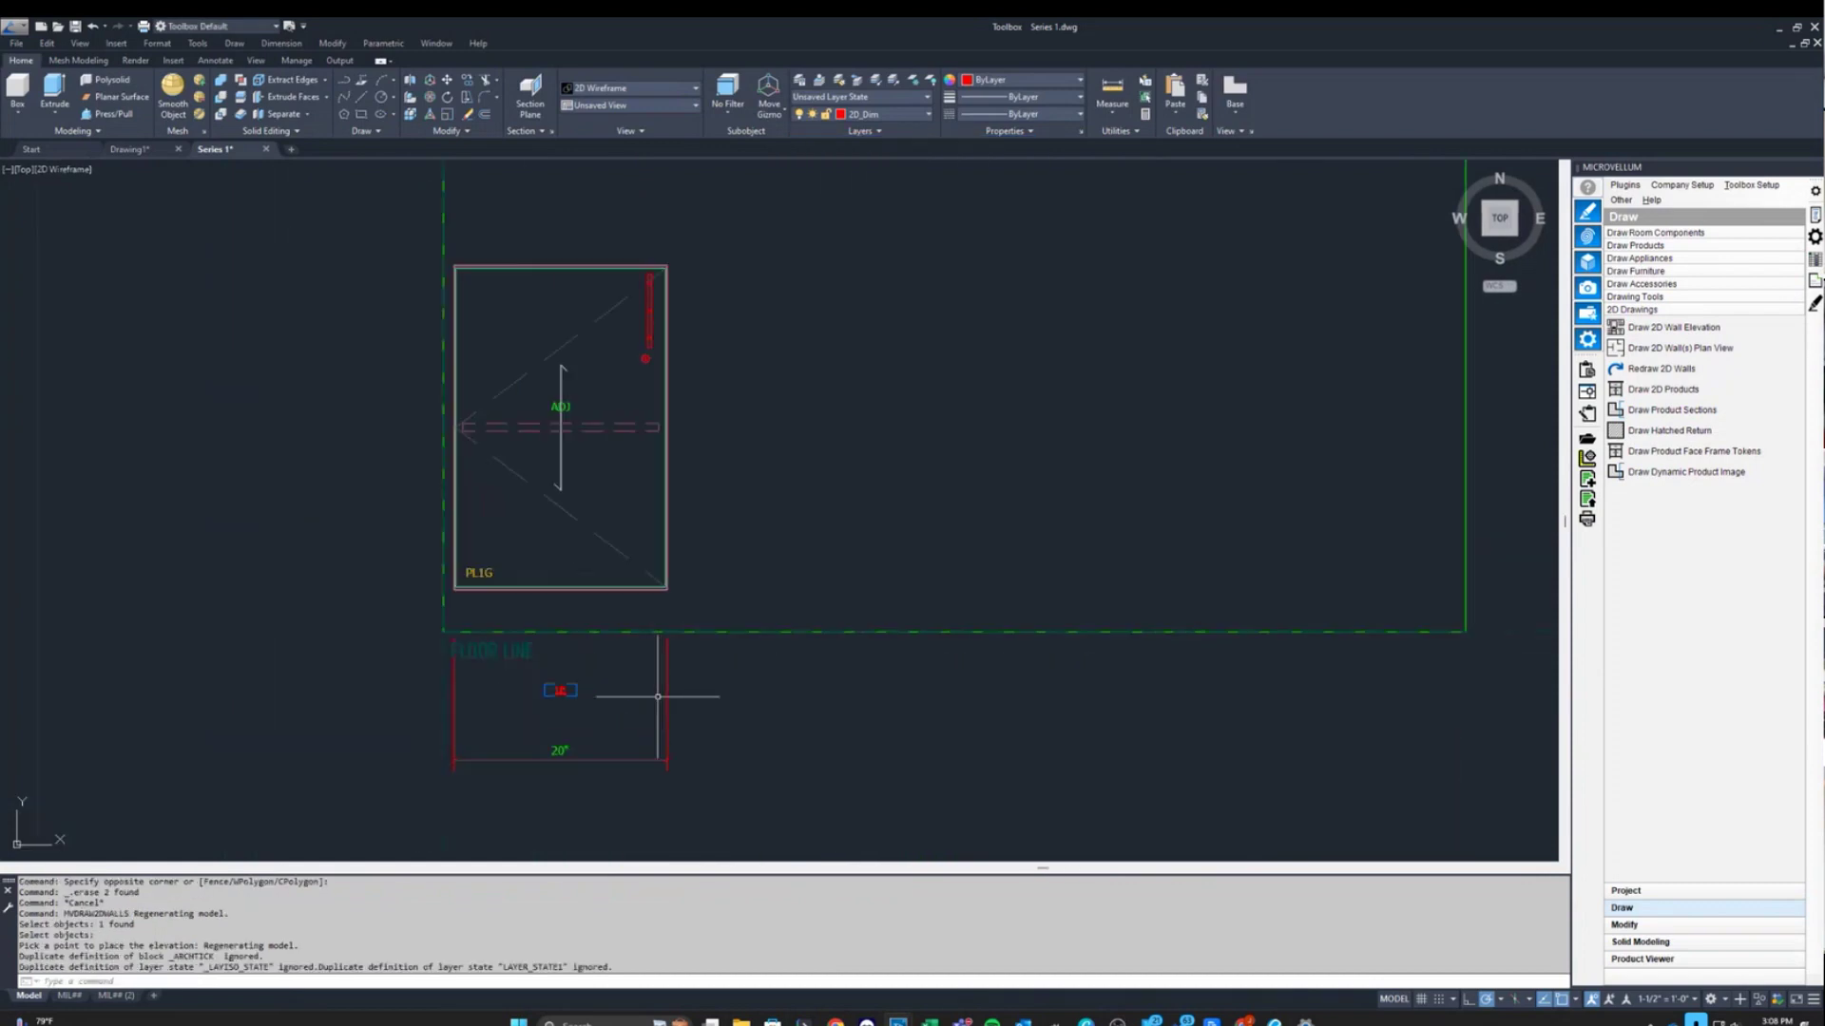
pyautogui.scroll(-4, 603, 652)
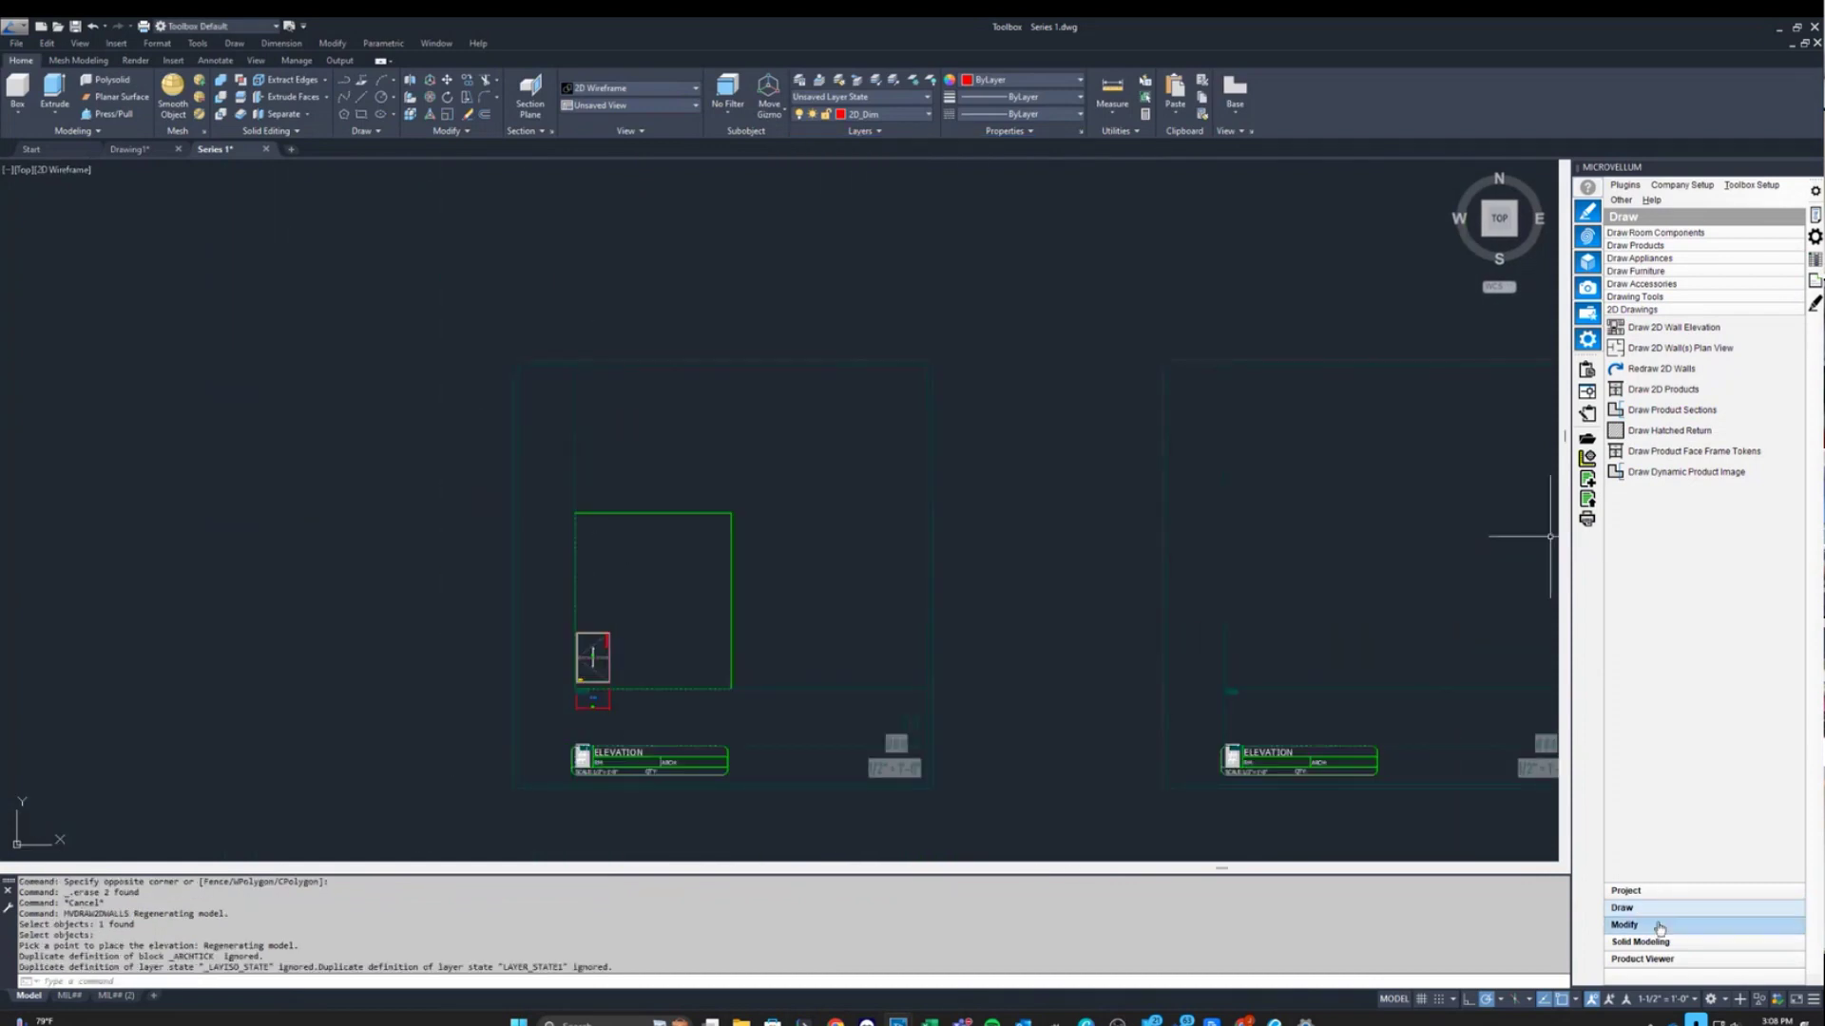
# Place one Base 2 Door cabinet next to the existing base cabinet on its right side, accepting the default prompts.
pyautogui.click(1697, 246)
pyautogui.rightClick(1687, 304)
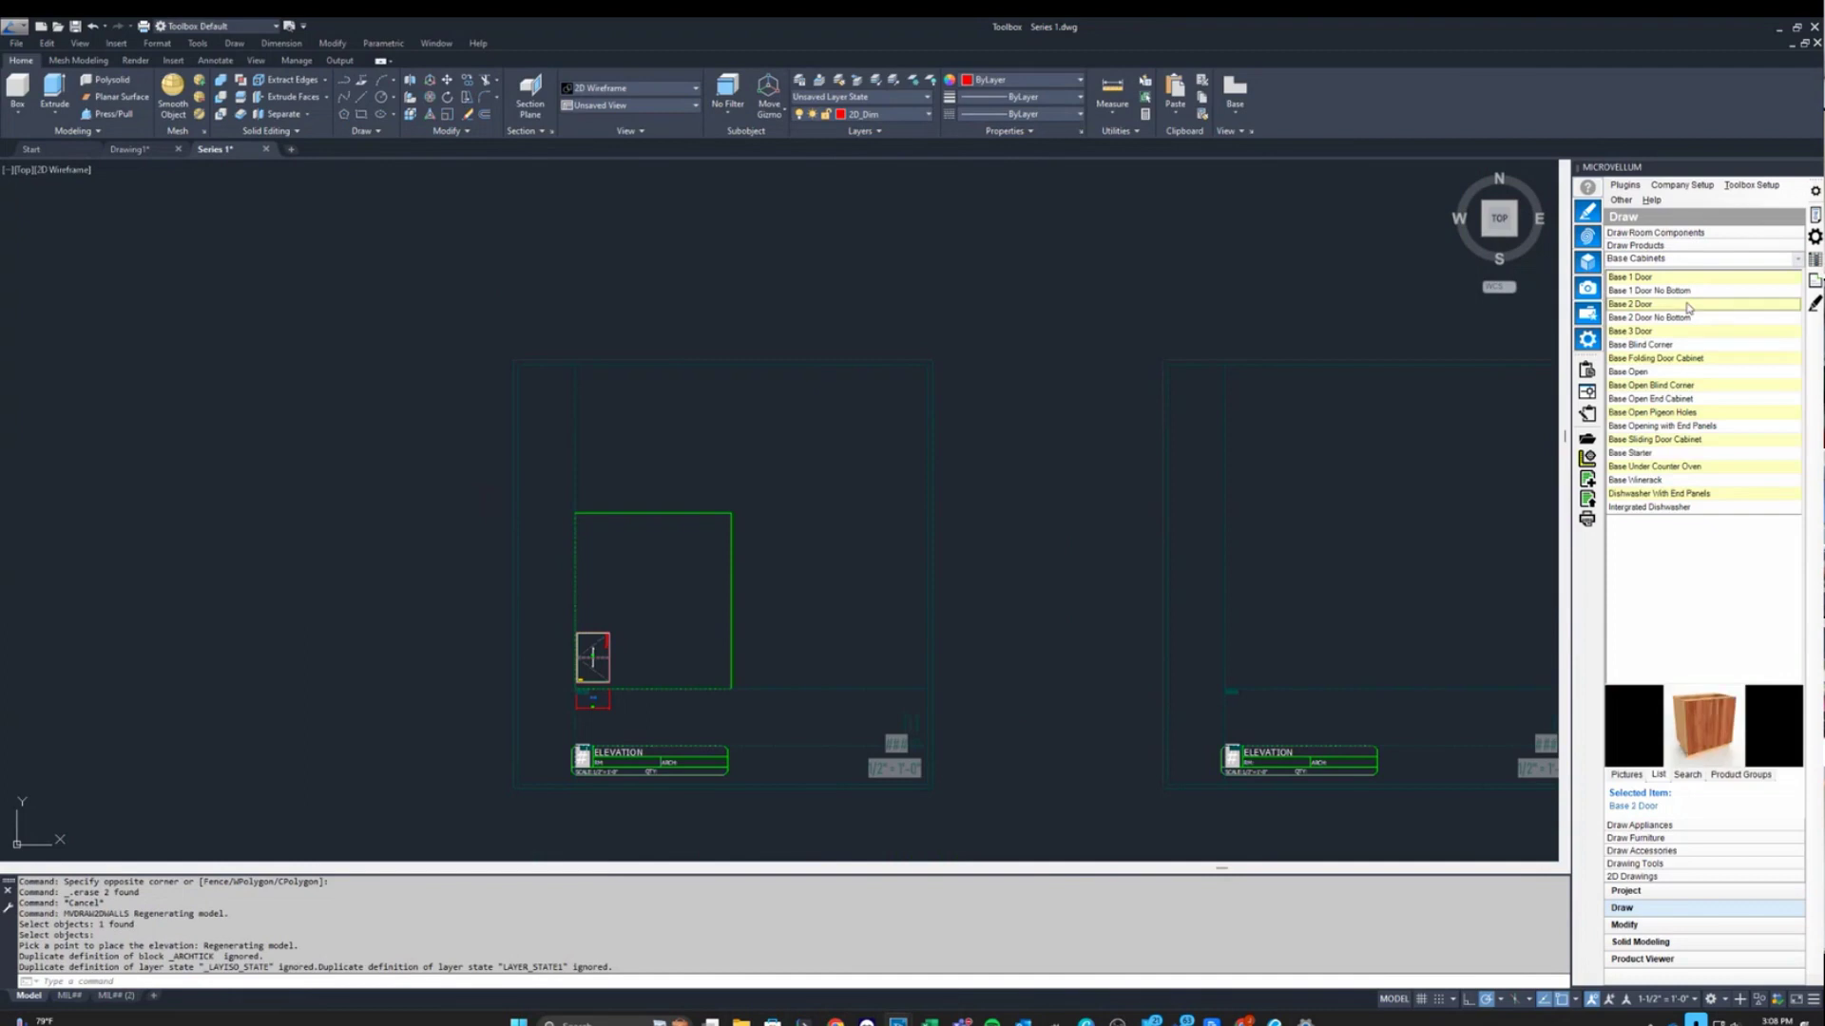
pyautogui.moveTo(1730, 334)
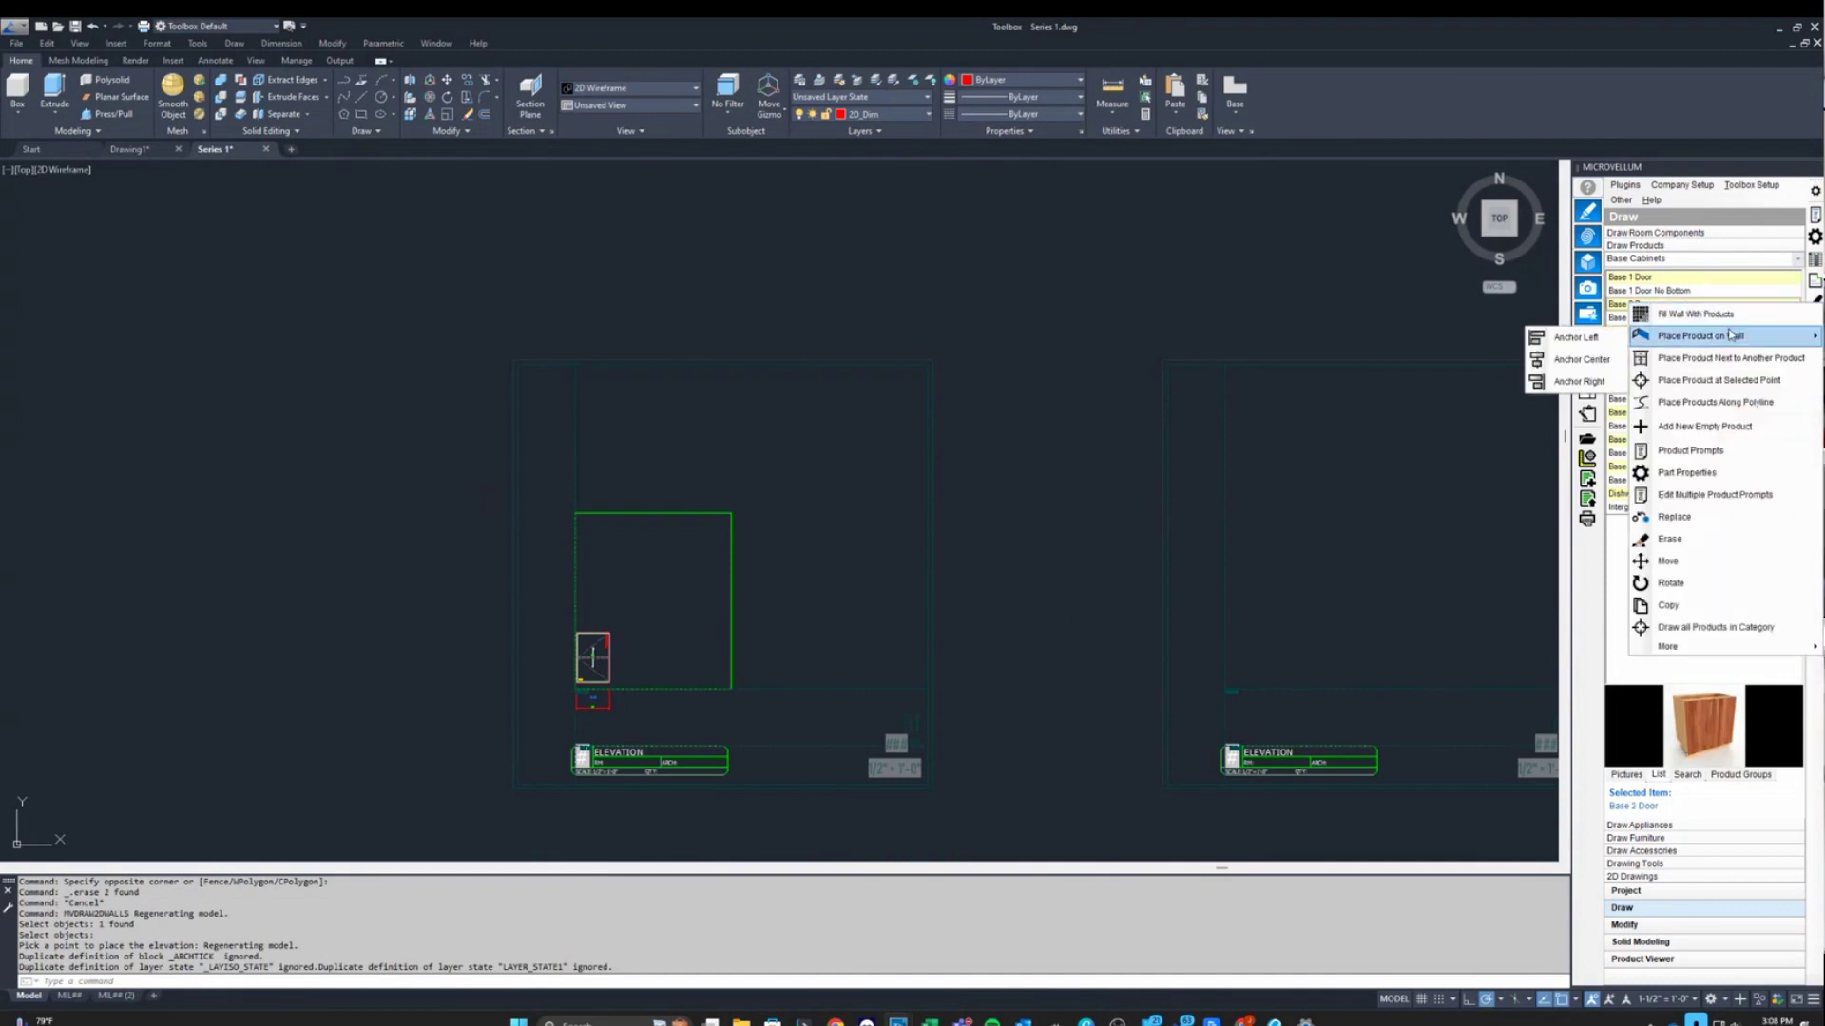
pyautogui.click(1745, 359)
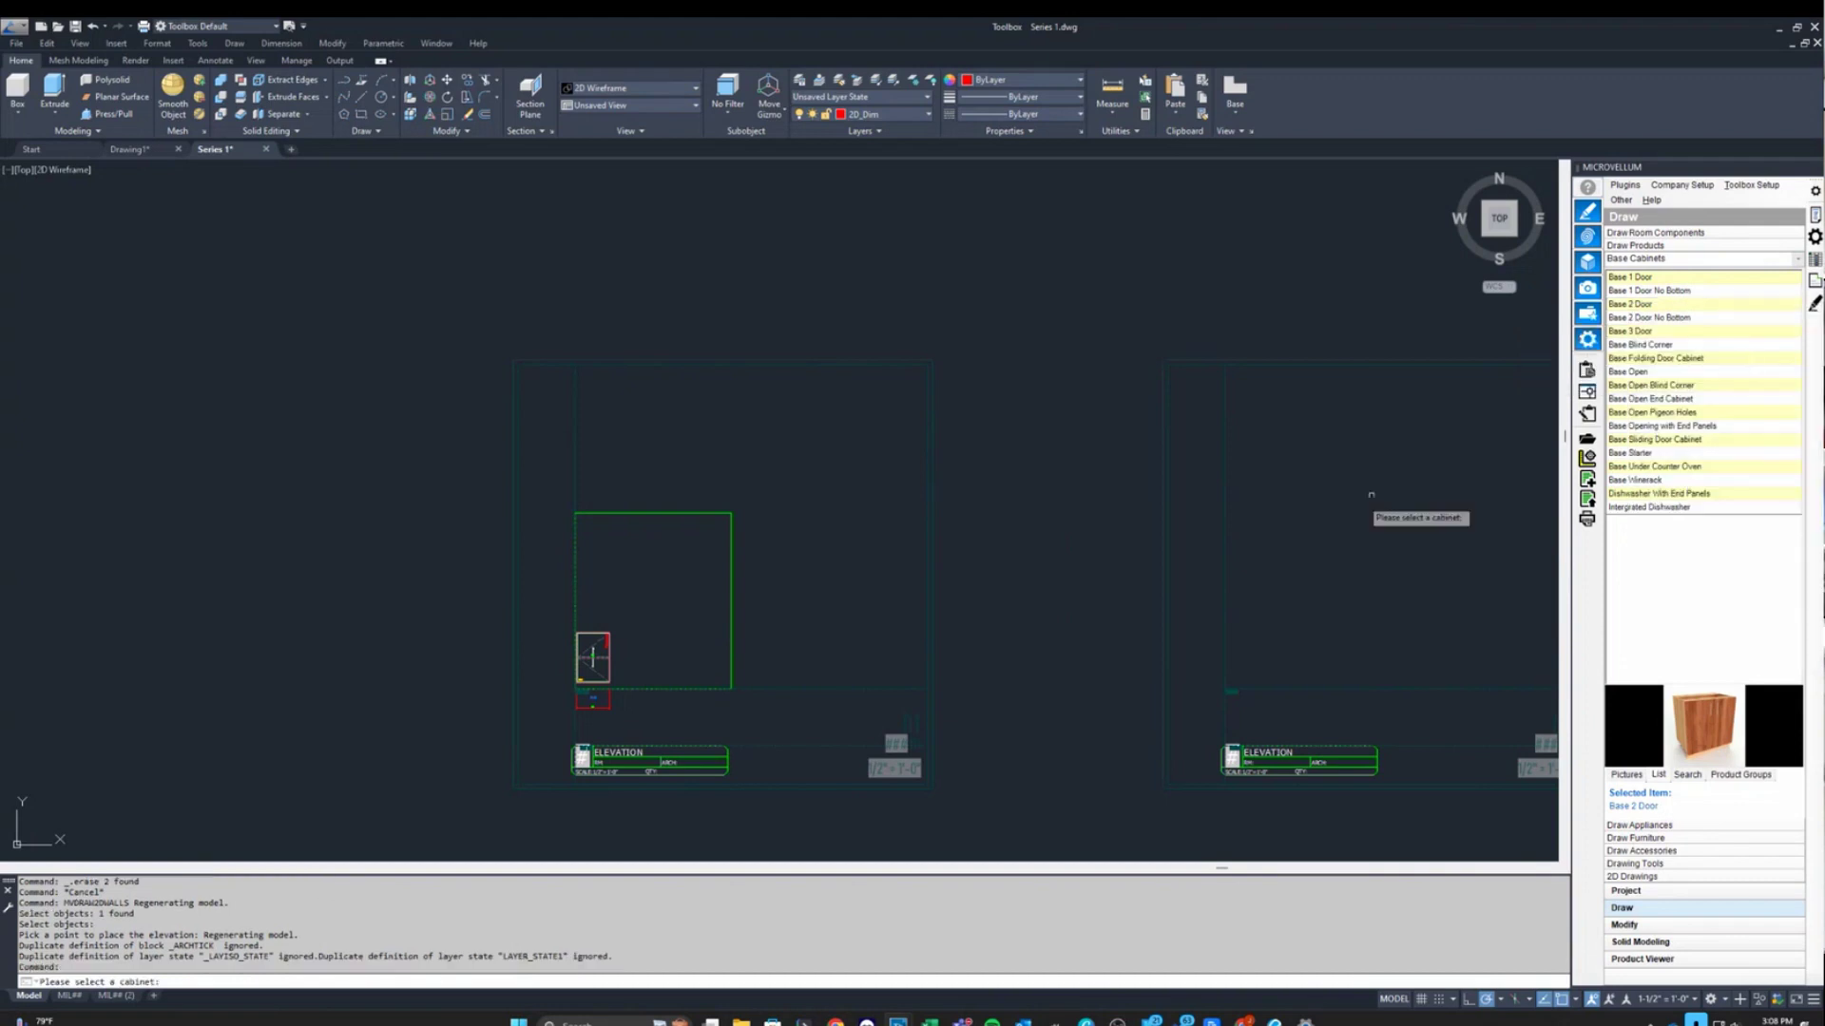
pyautogui.scroll(-3, 1378, 510)
pyautogui.scroll(8, 891, 411)
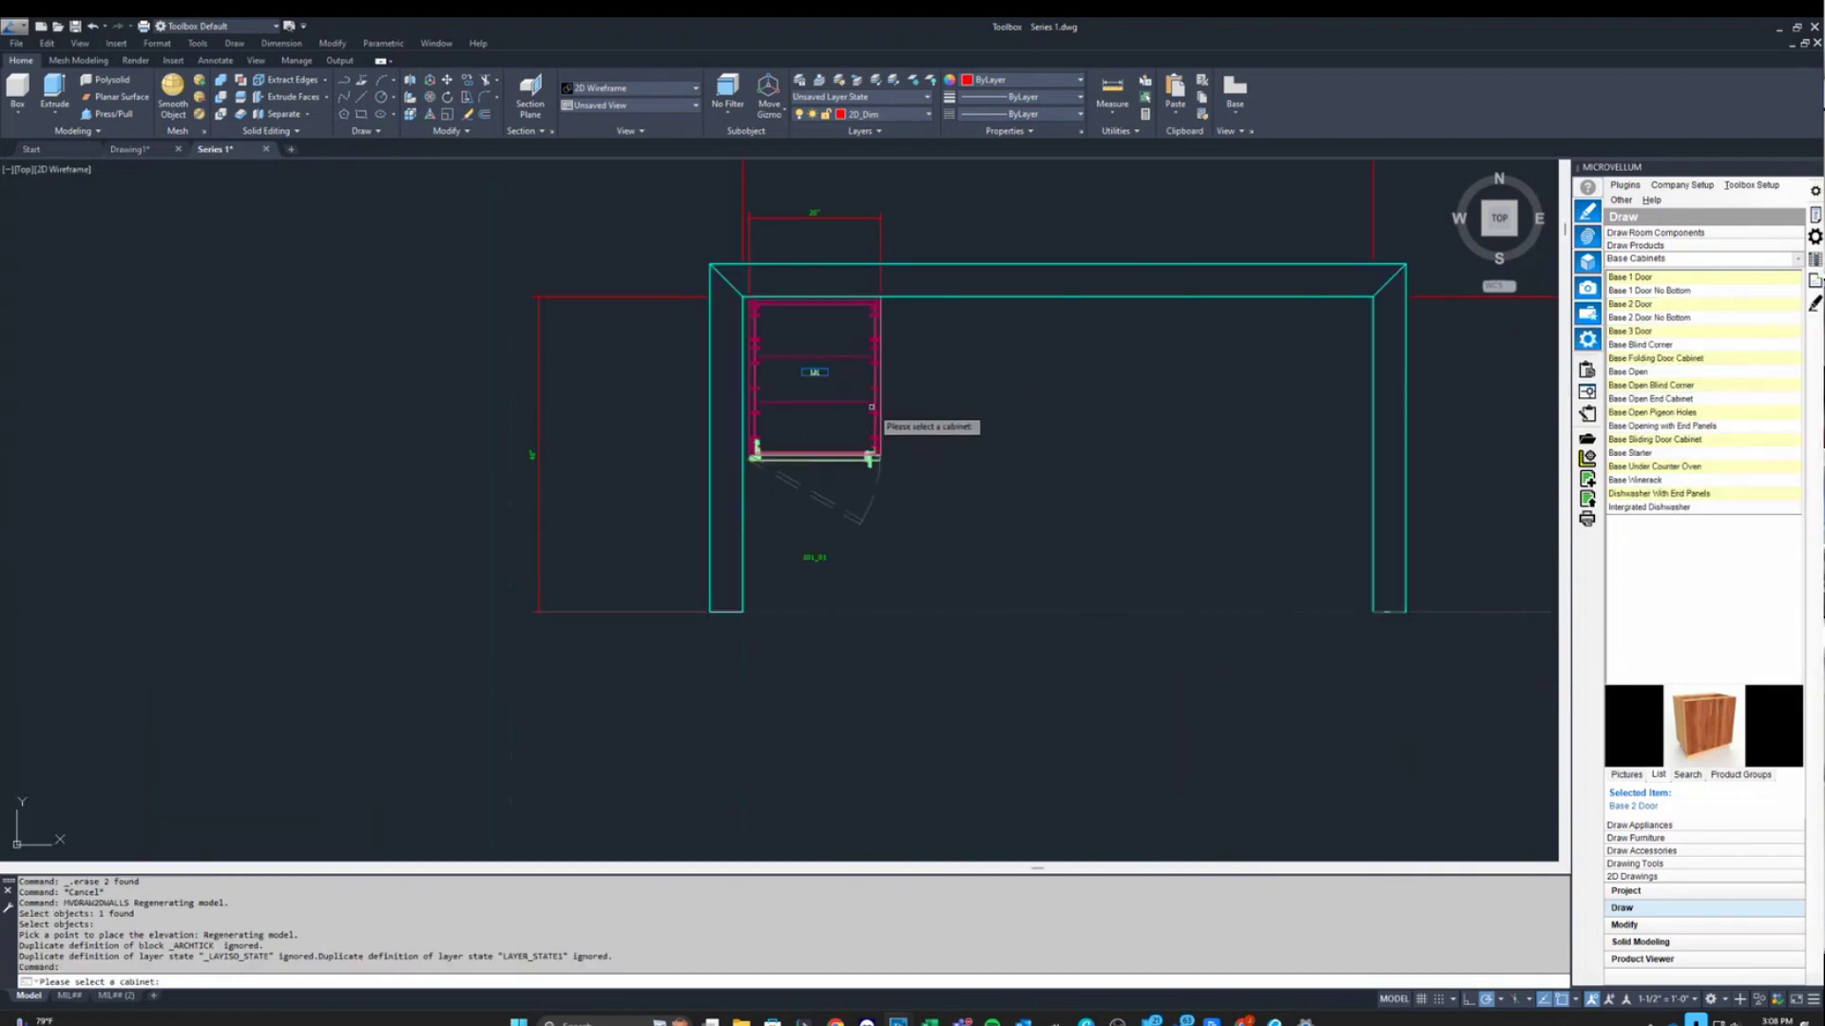
pyautogui.click(874, 415)
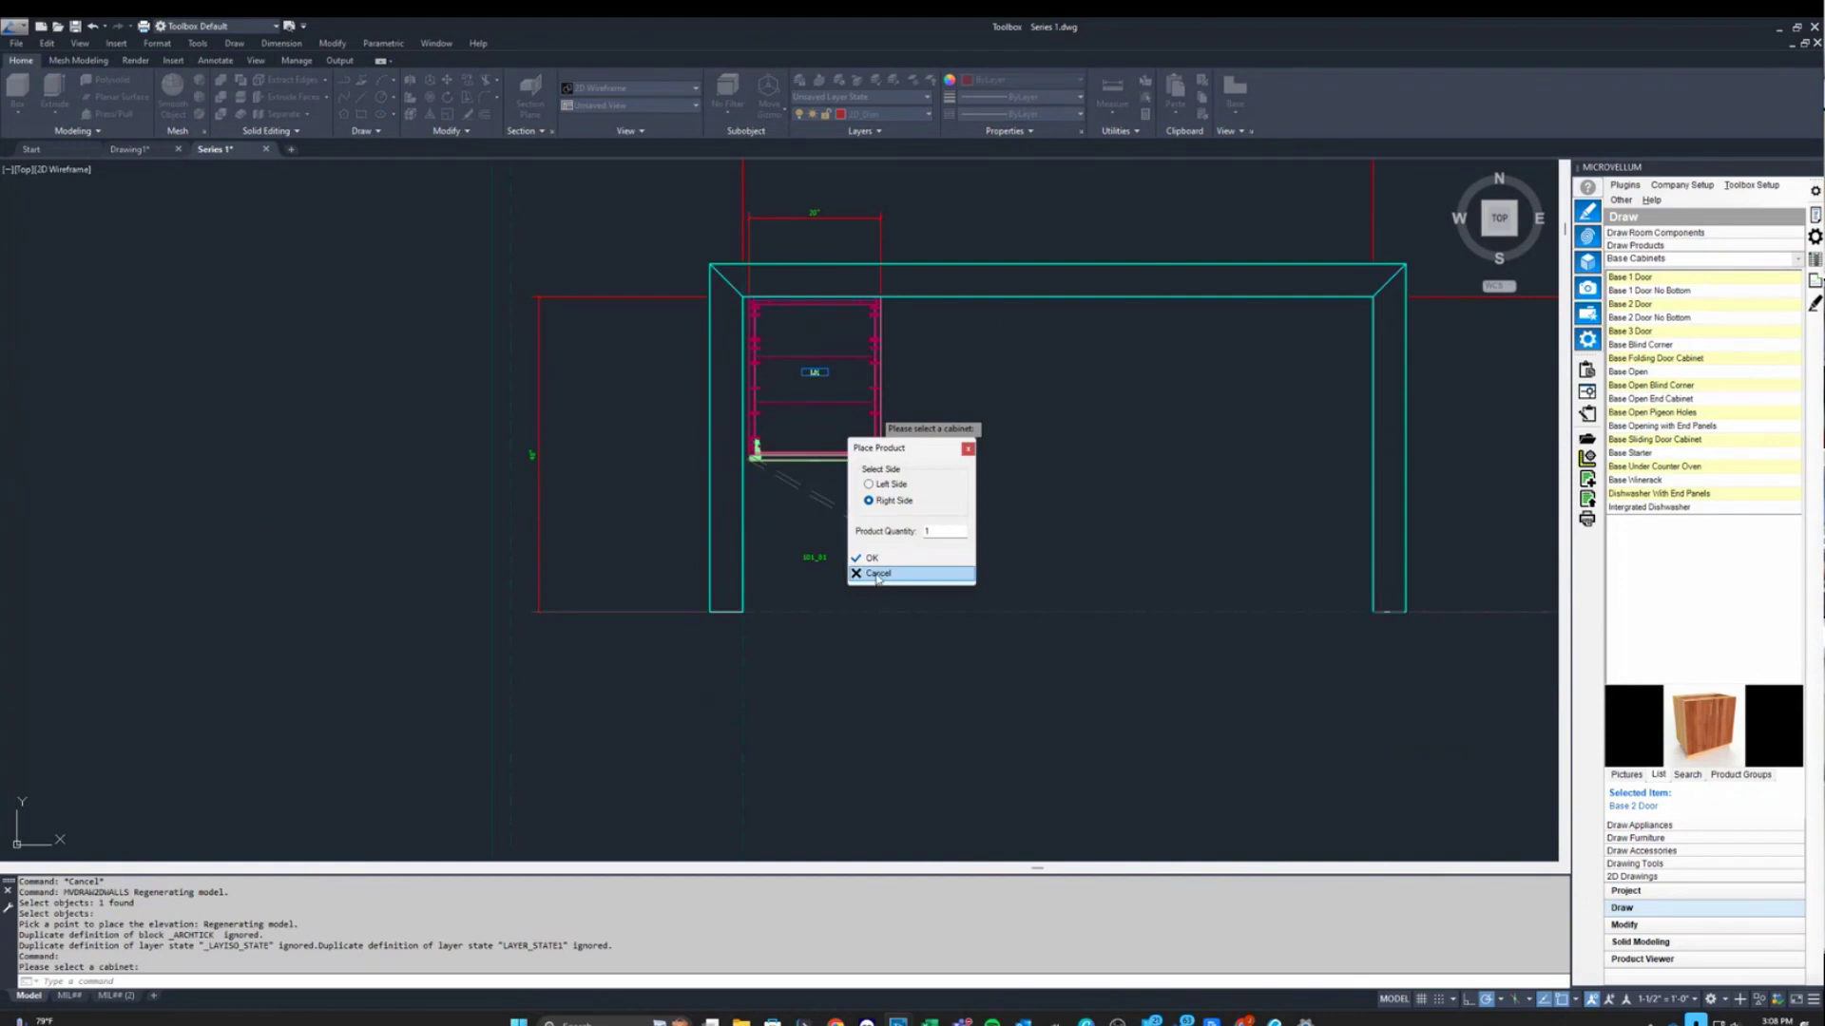
pyautogui.click(874, 563)
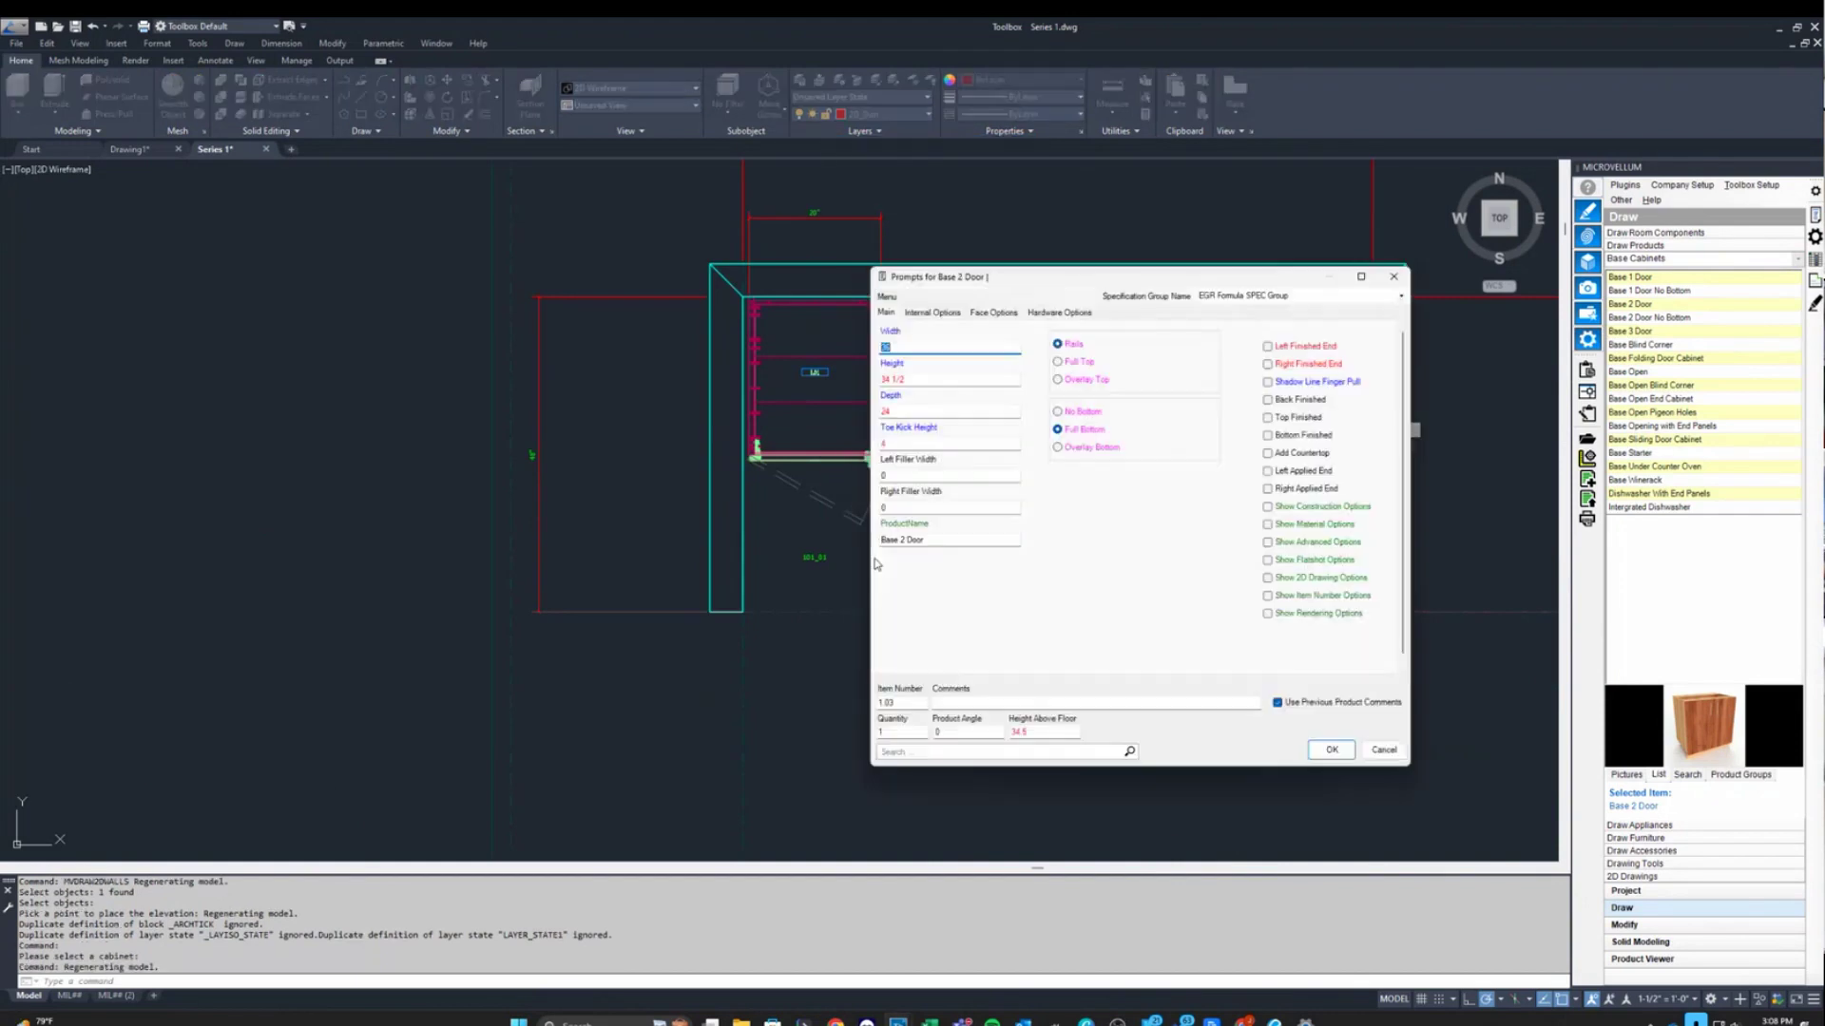
pyautogui.click(1332, 750)
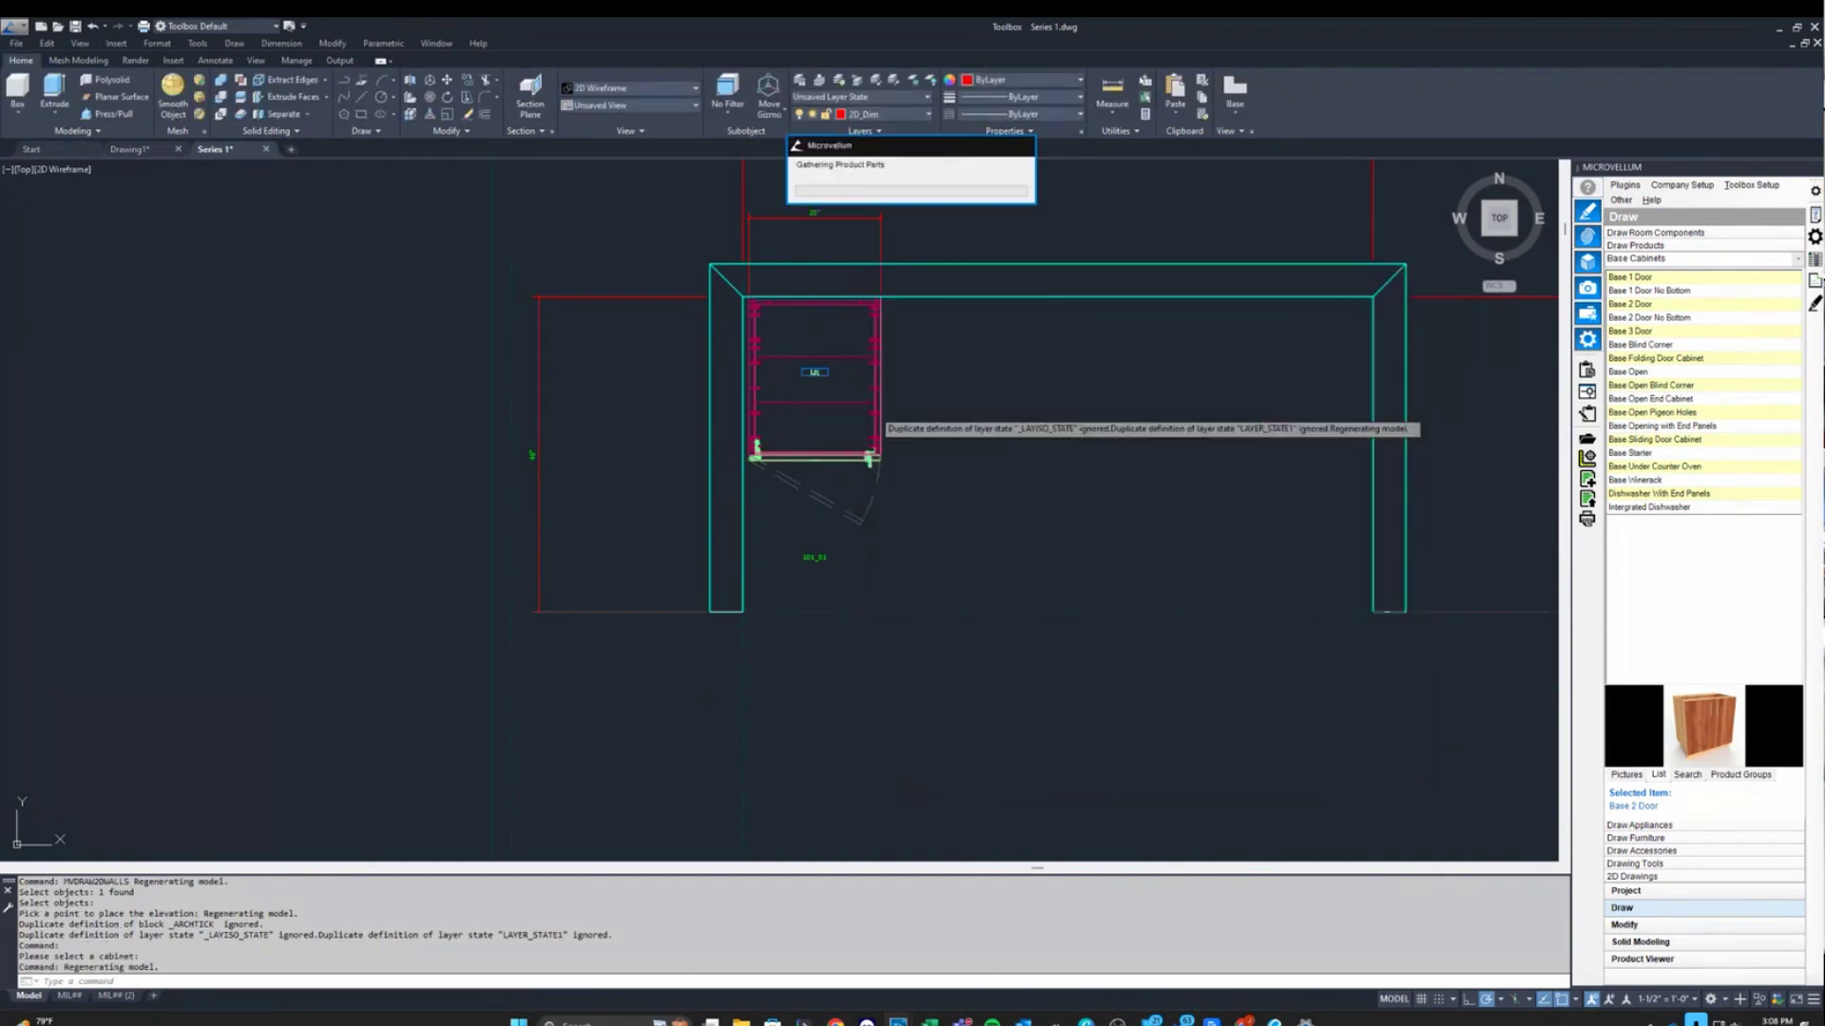
# Examine how the adjacent two-door cabinet is represented in the wall elevation, and compare the elevation with the plan.
pyautogui.scroll(4, 1008, 842)
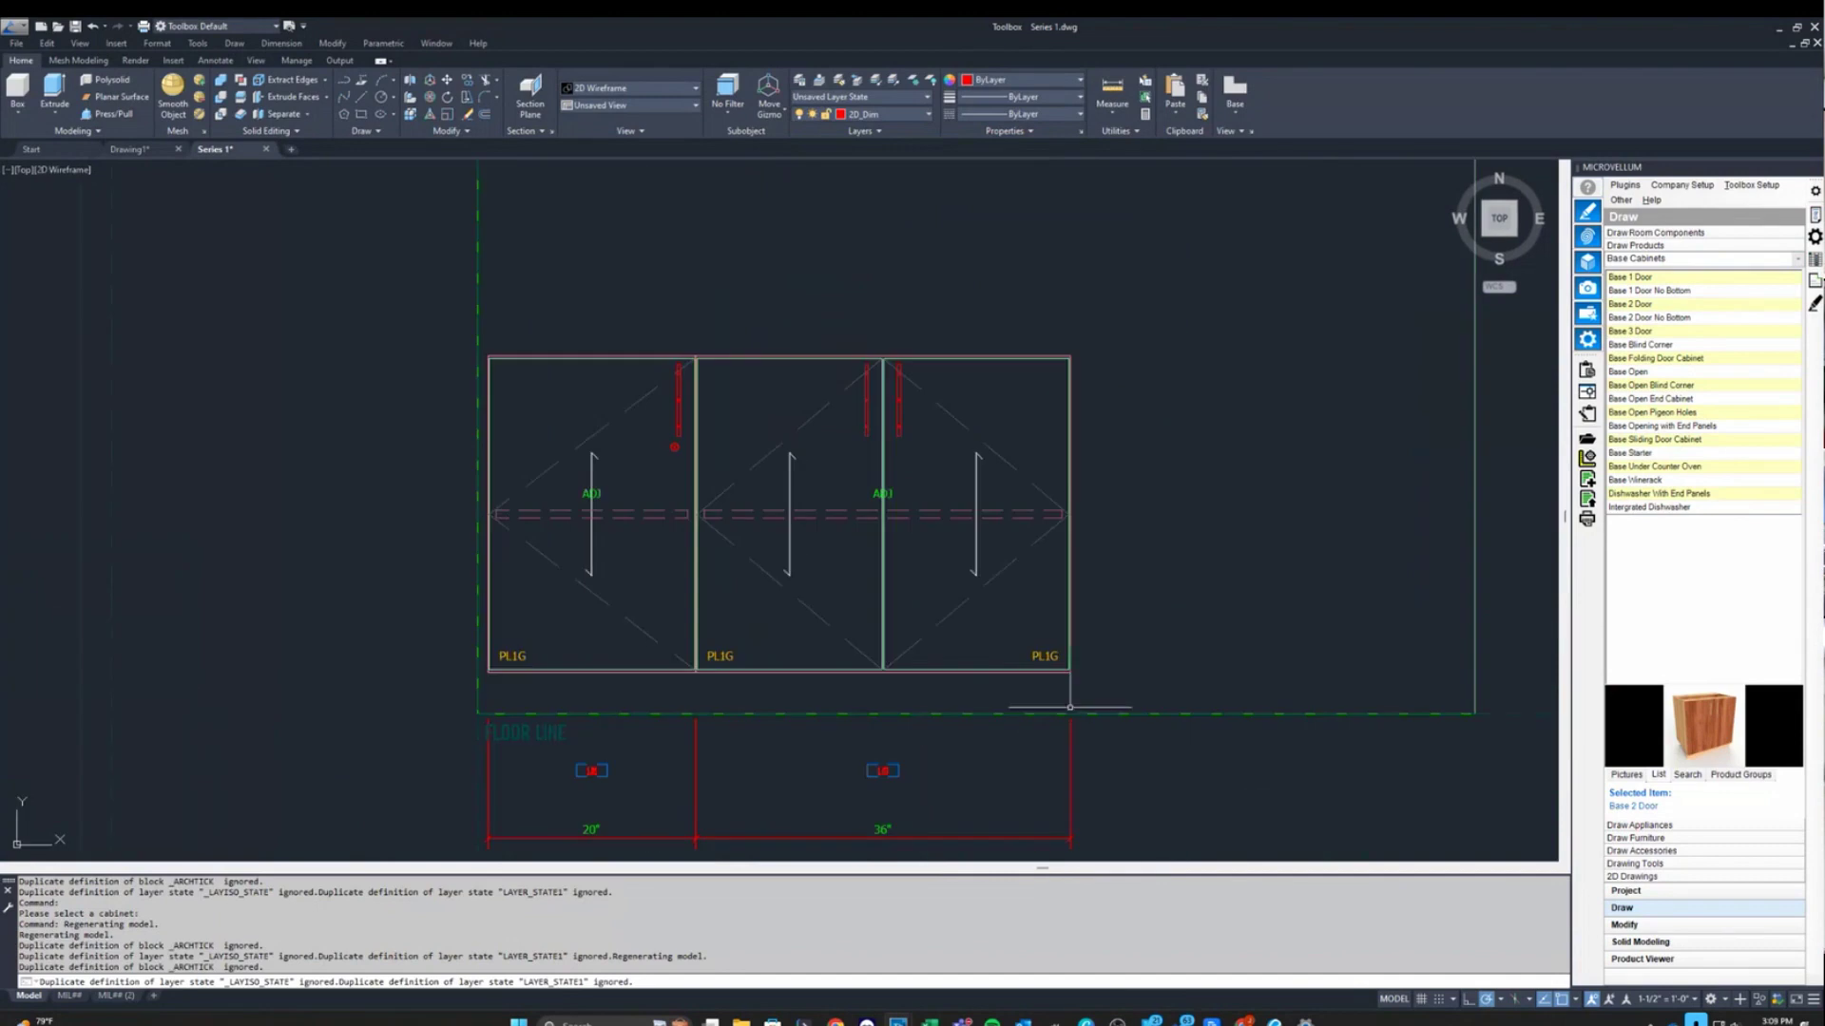
pyautogui.scroll(-4, 667, 589)
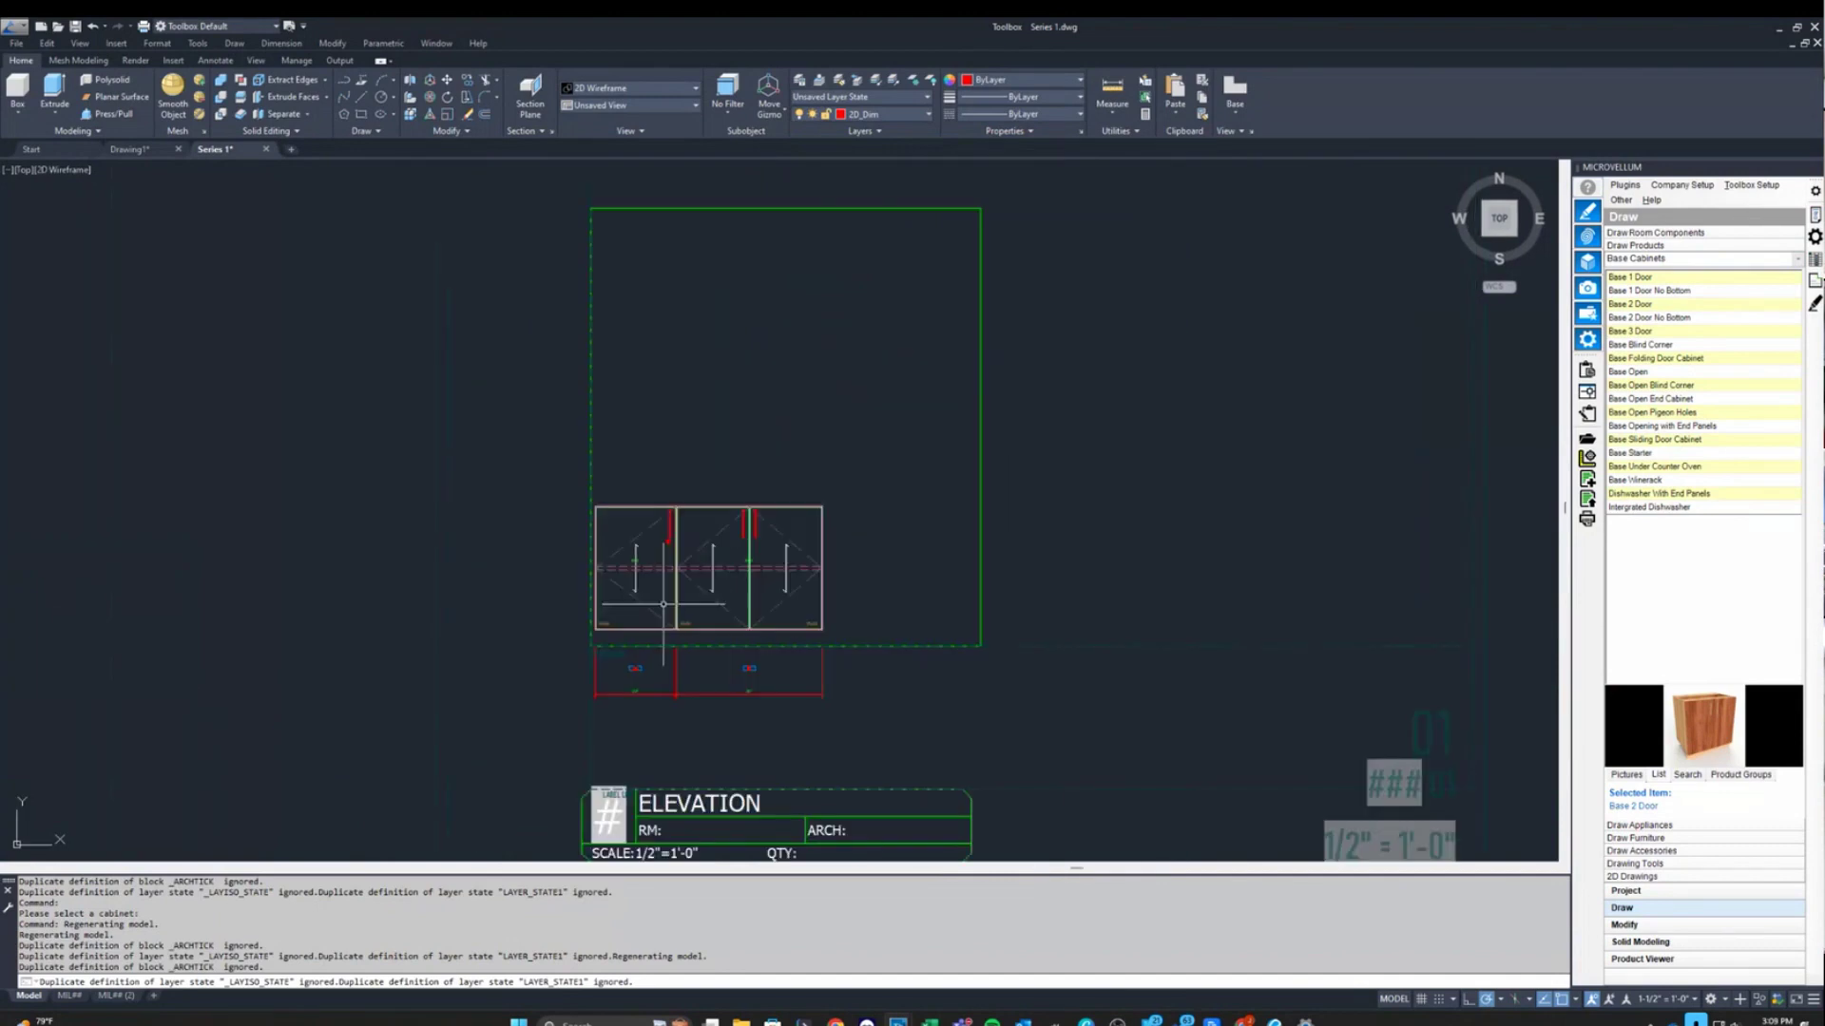
pyautogui.moveTo(848, 488); pyautogui.dragTo(818, 606, button='middle')
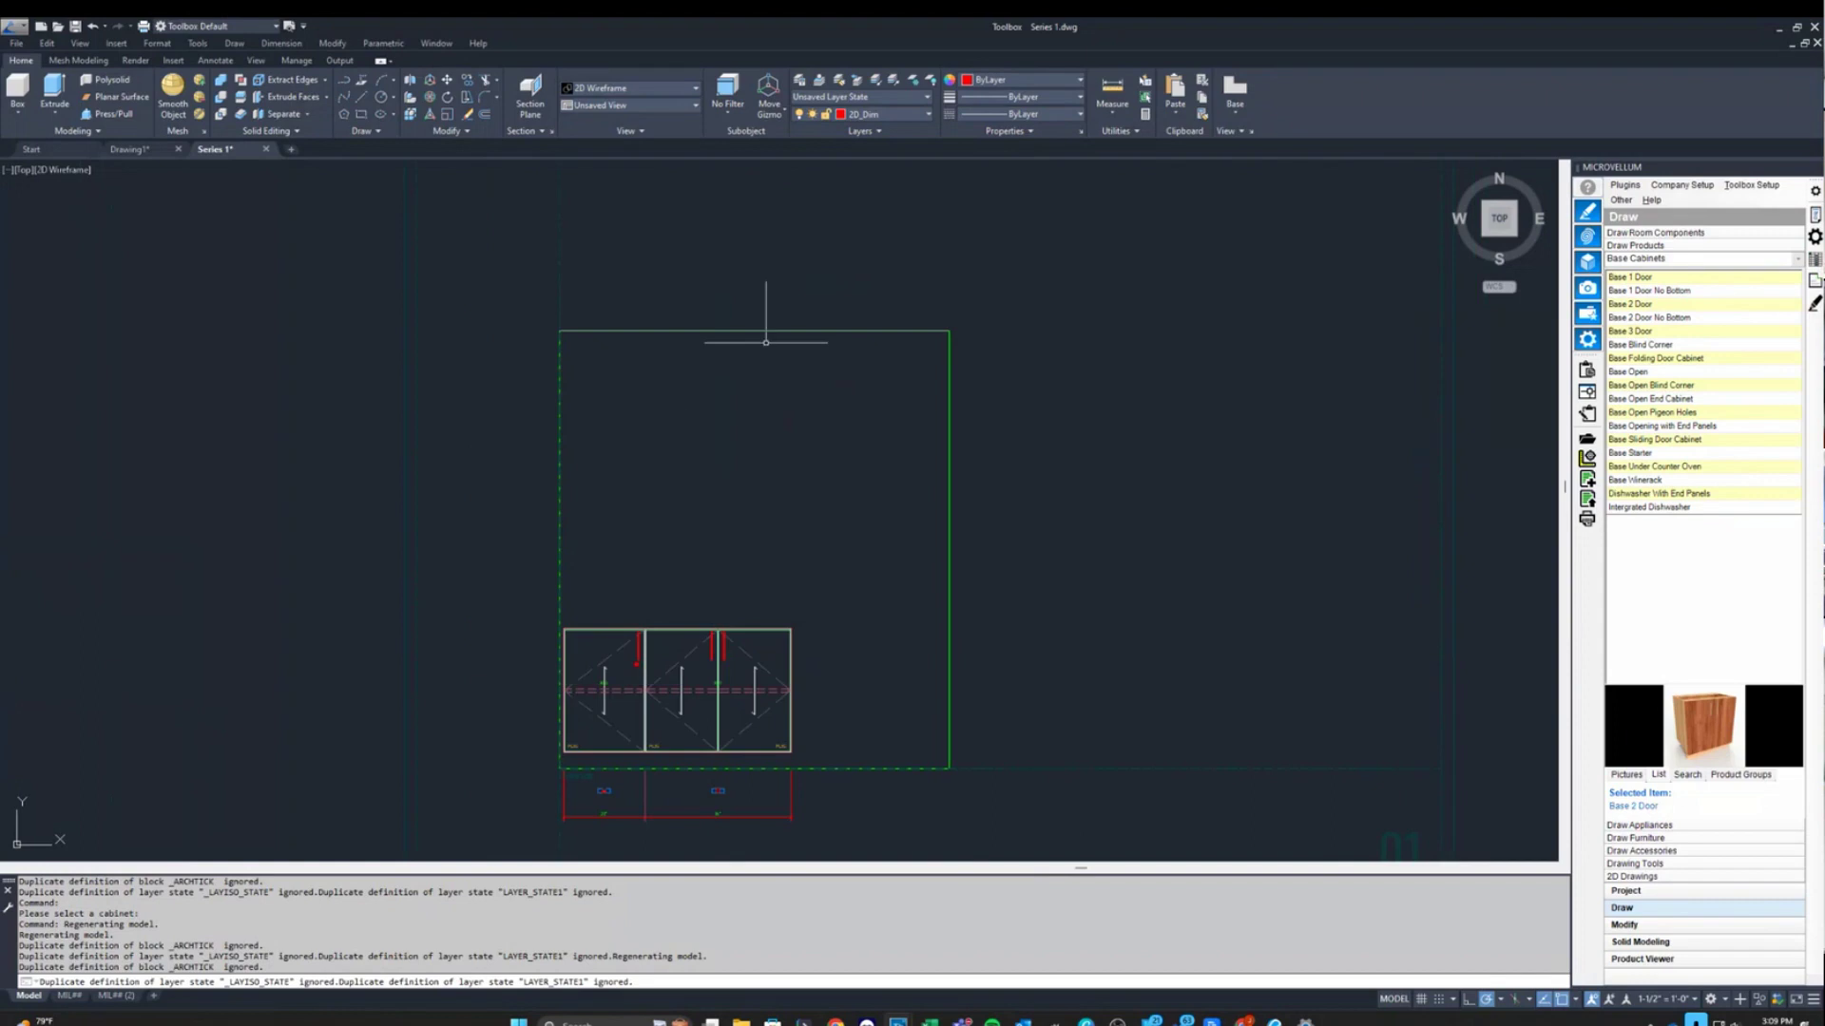
pyautogui.scroll(-2, 681, 467)
pyautogui.moveTo(783, 460); pyautogui.dragTo(737, 542, button='middle')
pyautogui.scroll(-3, 737, 542)
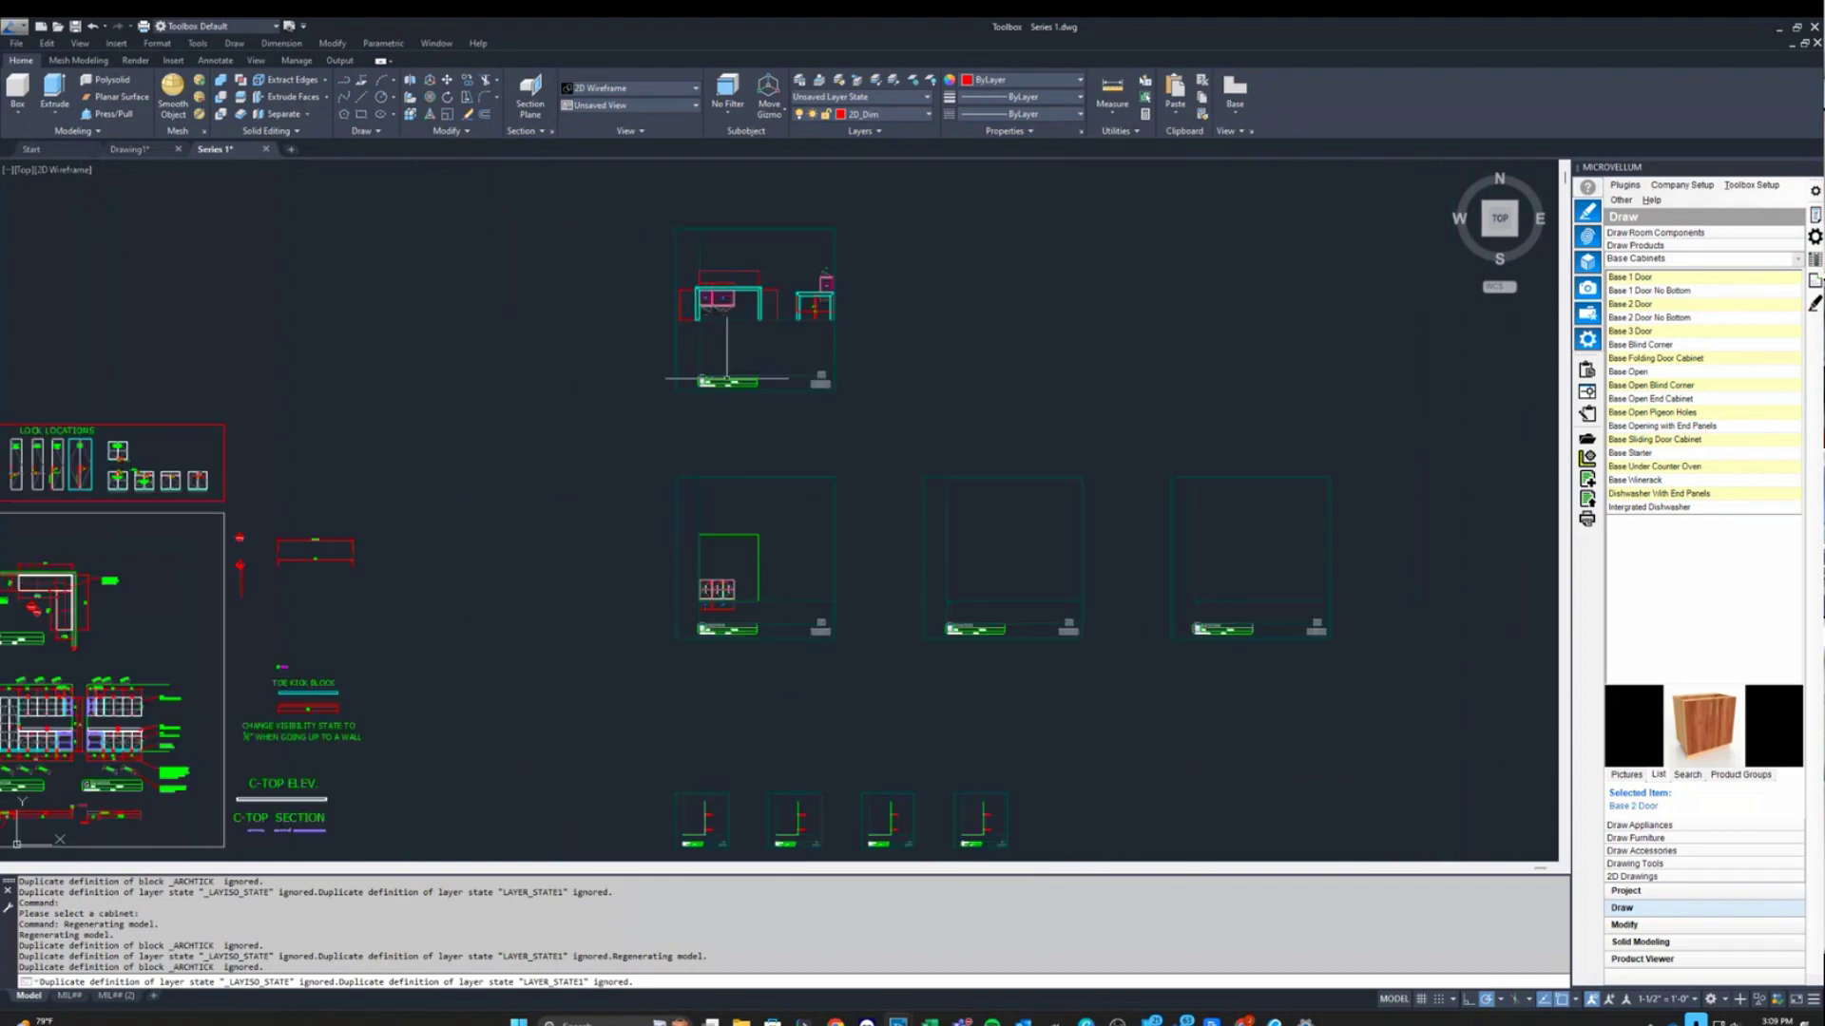
pyautogui.scroll(3, 725, 633)
pyautogui.scroll(-2, 726, 628)
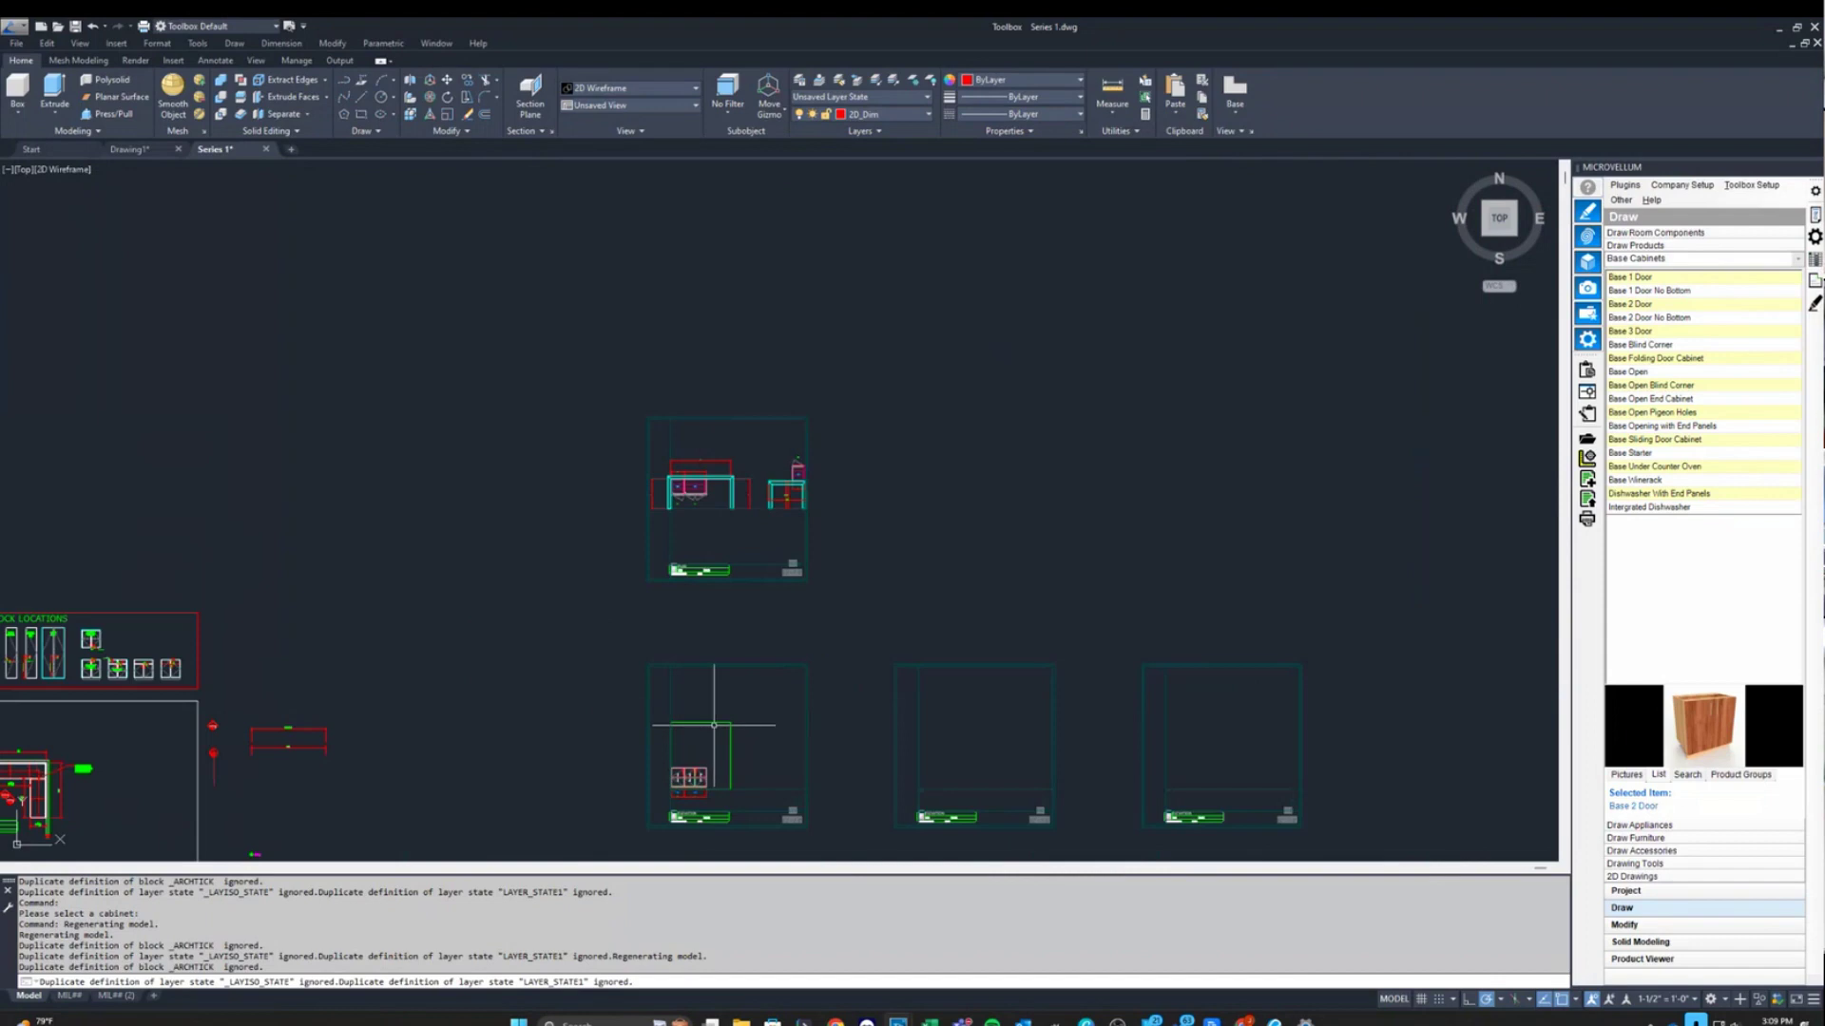
# Place a Base 1 Door cabinet at a selected point, the two-door cabinet's right back corner on the wall's inner face.
pyautogui.scroll(5, 641, 428)
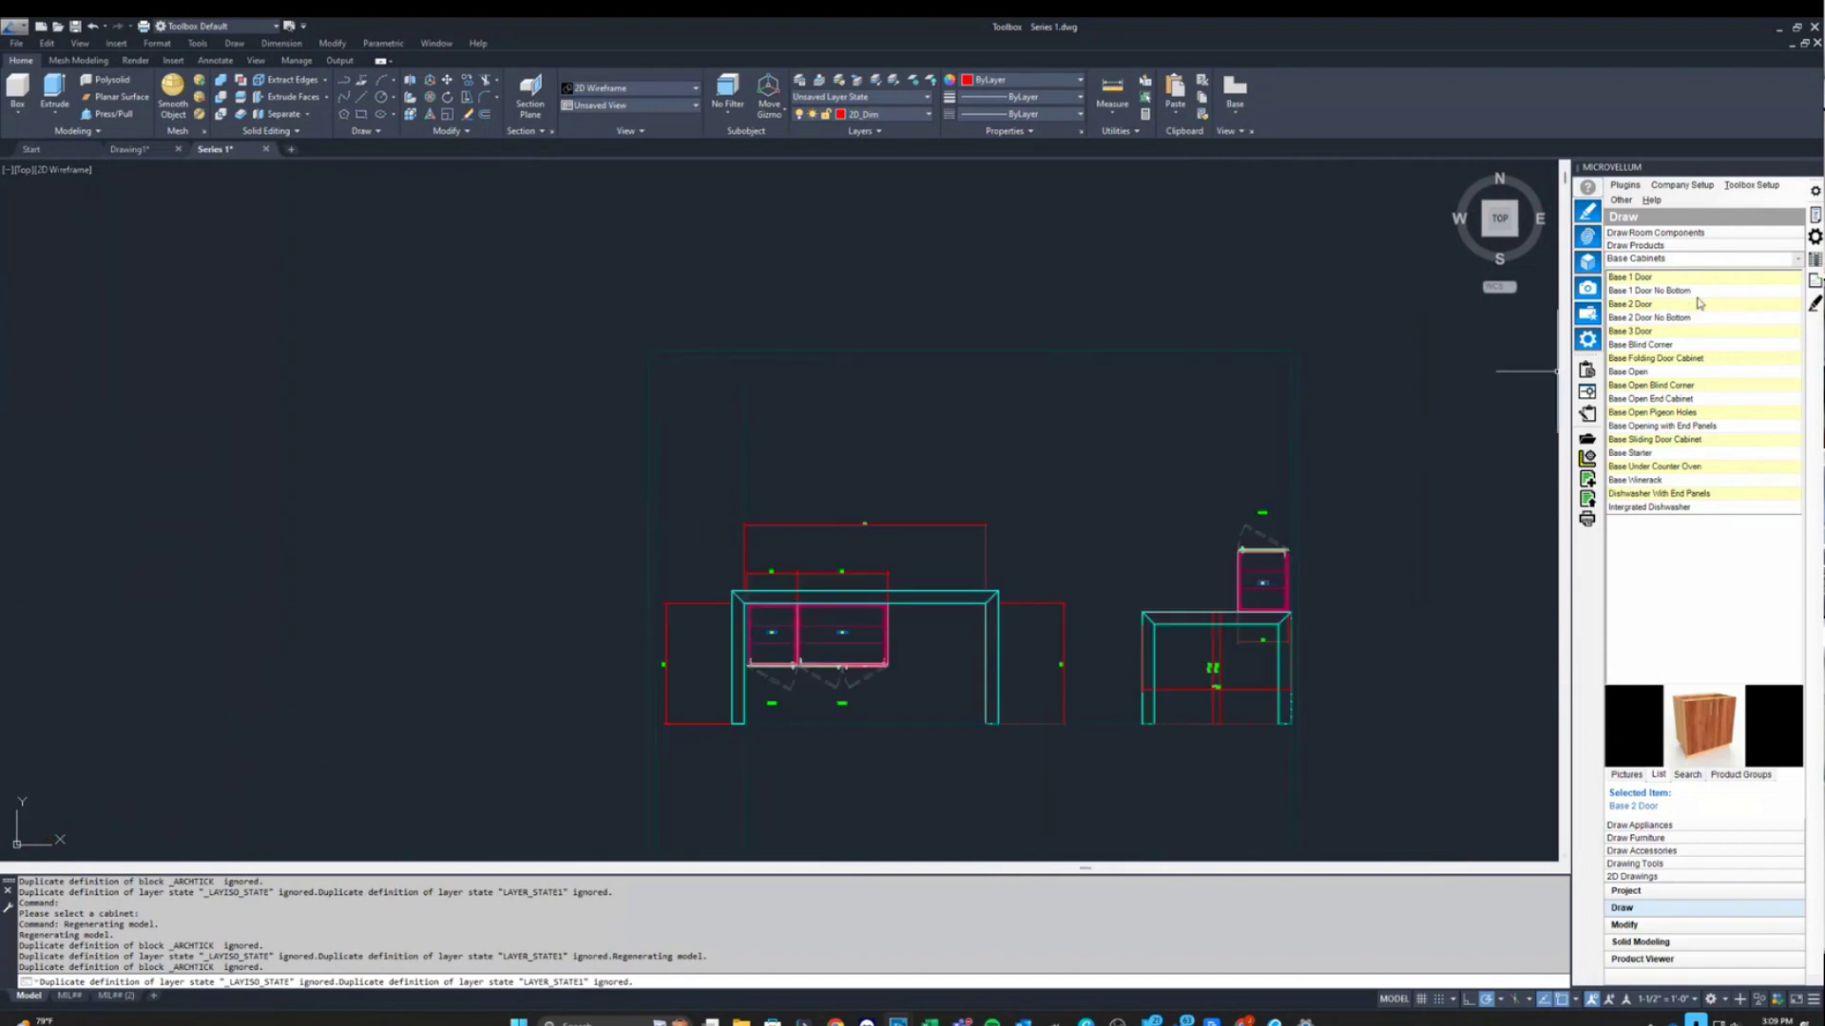
pyautogui.rightClick(1660, 278)
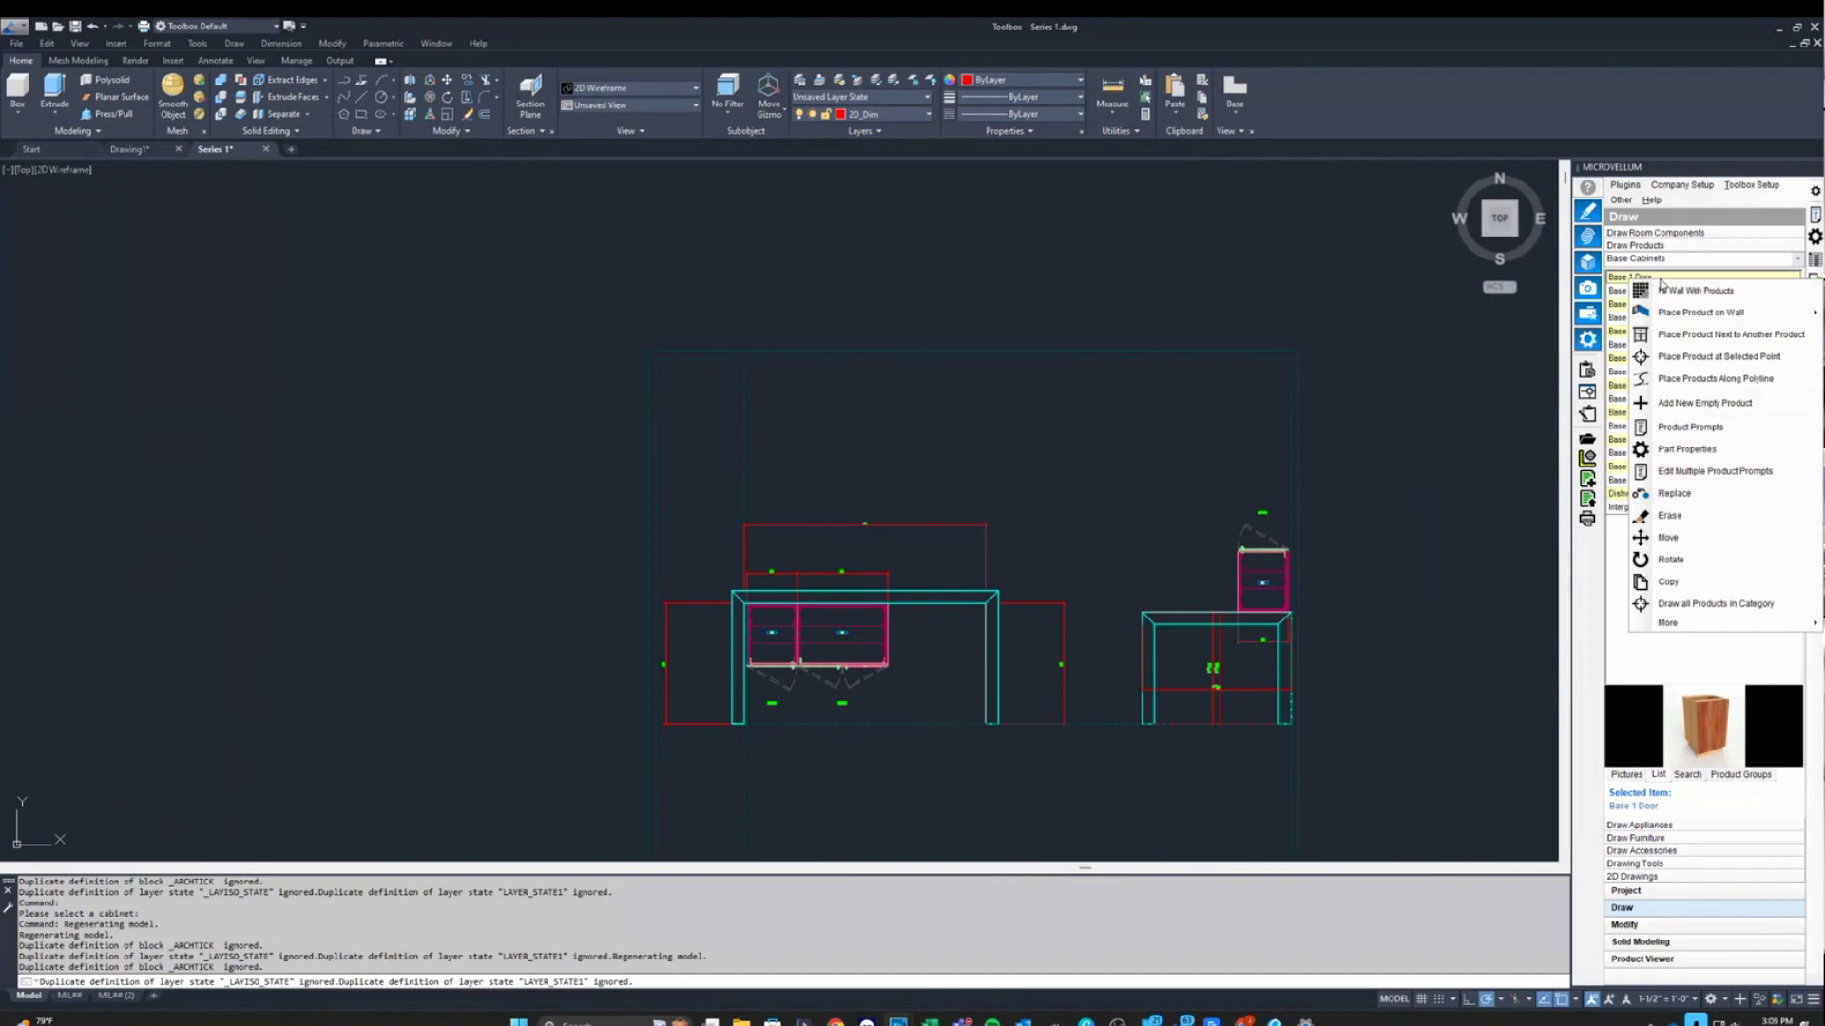
pyautogui.moveTo(1711, 319)
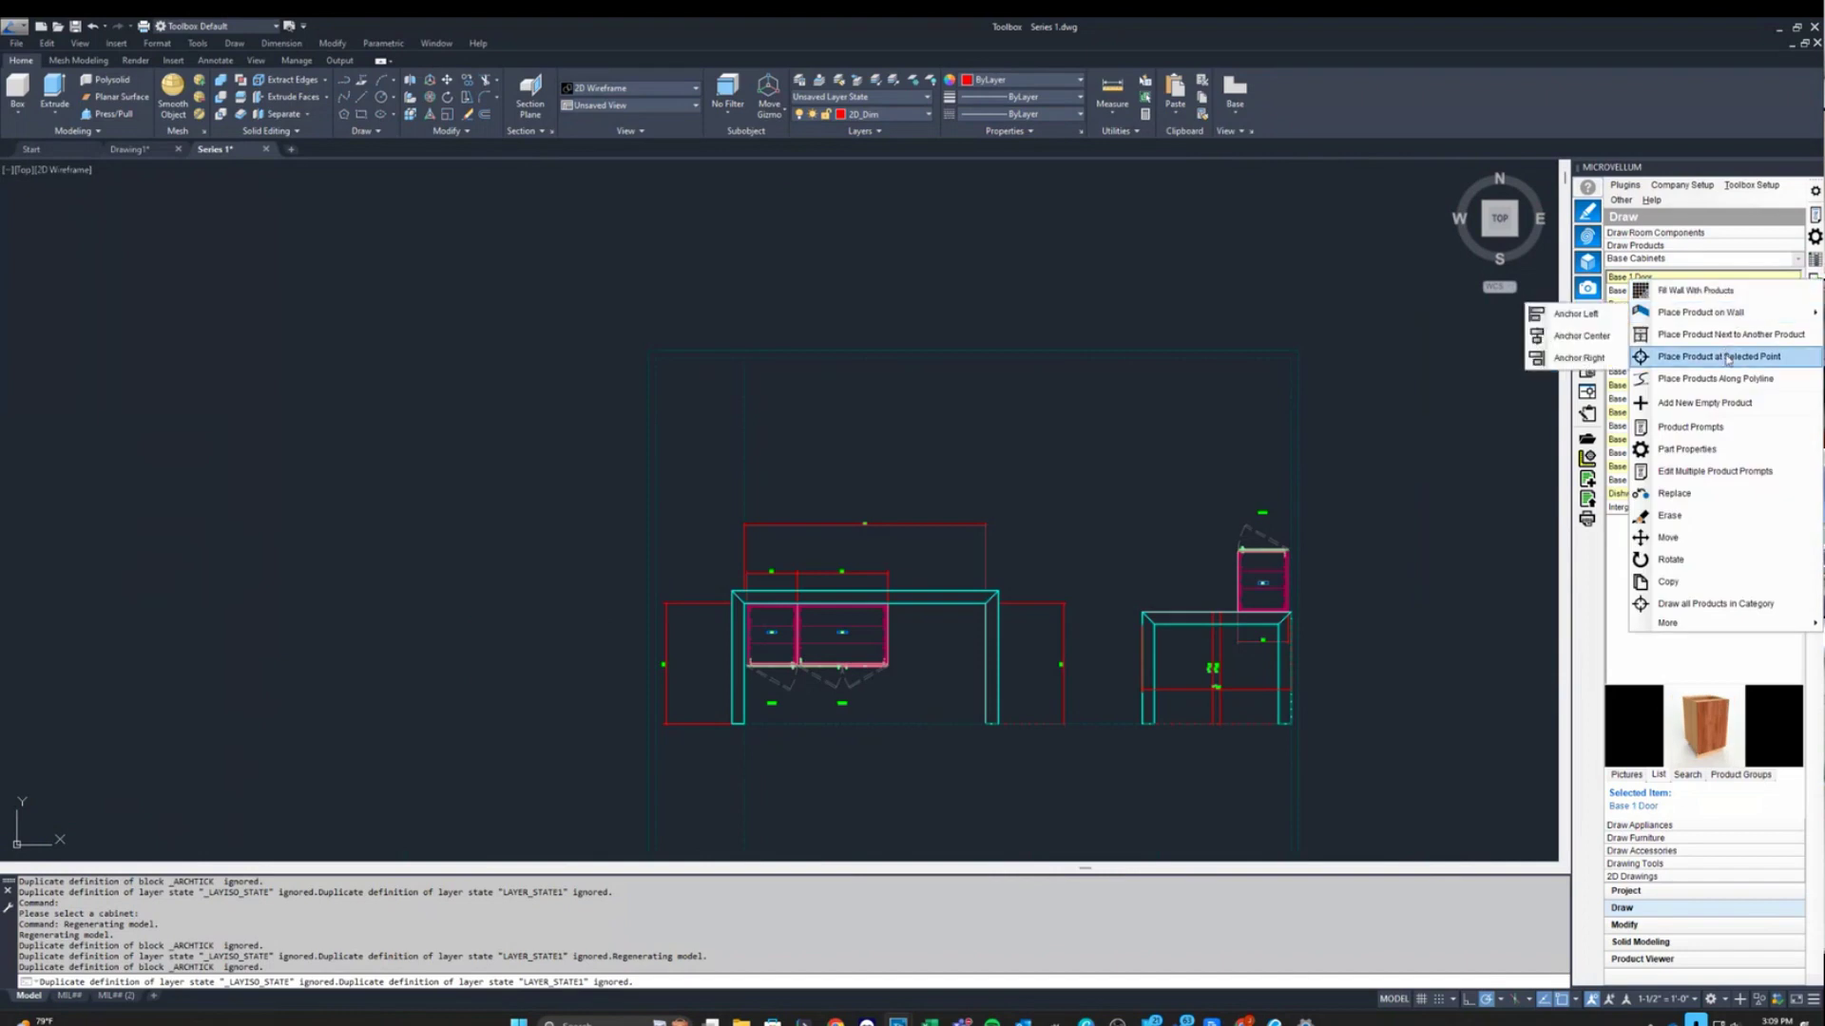
pyautogui.click(1727, 358)
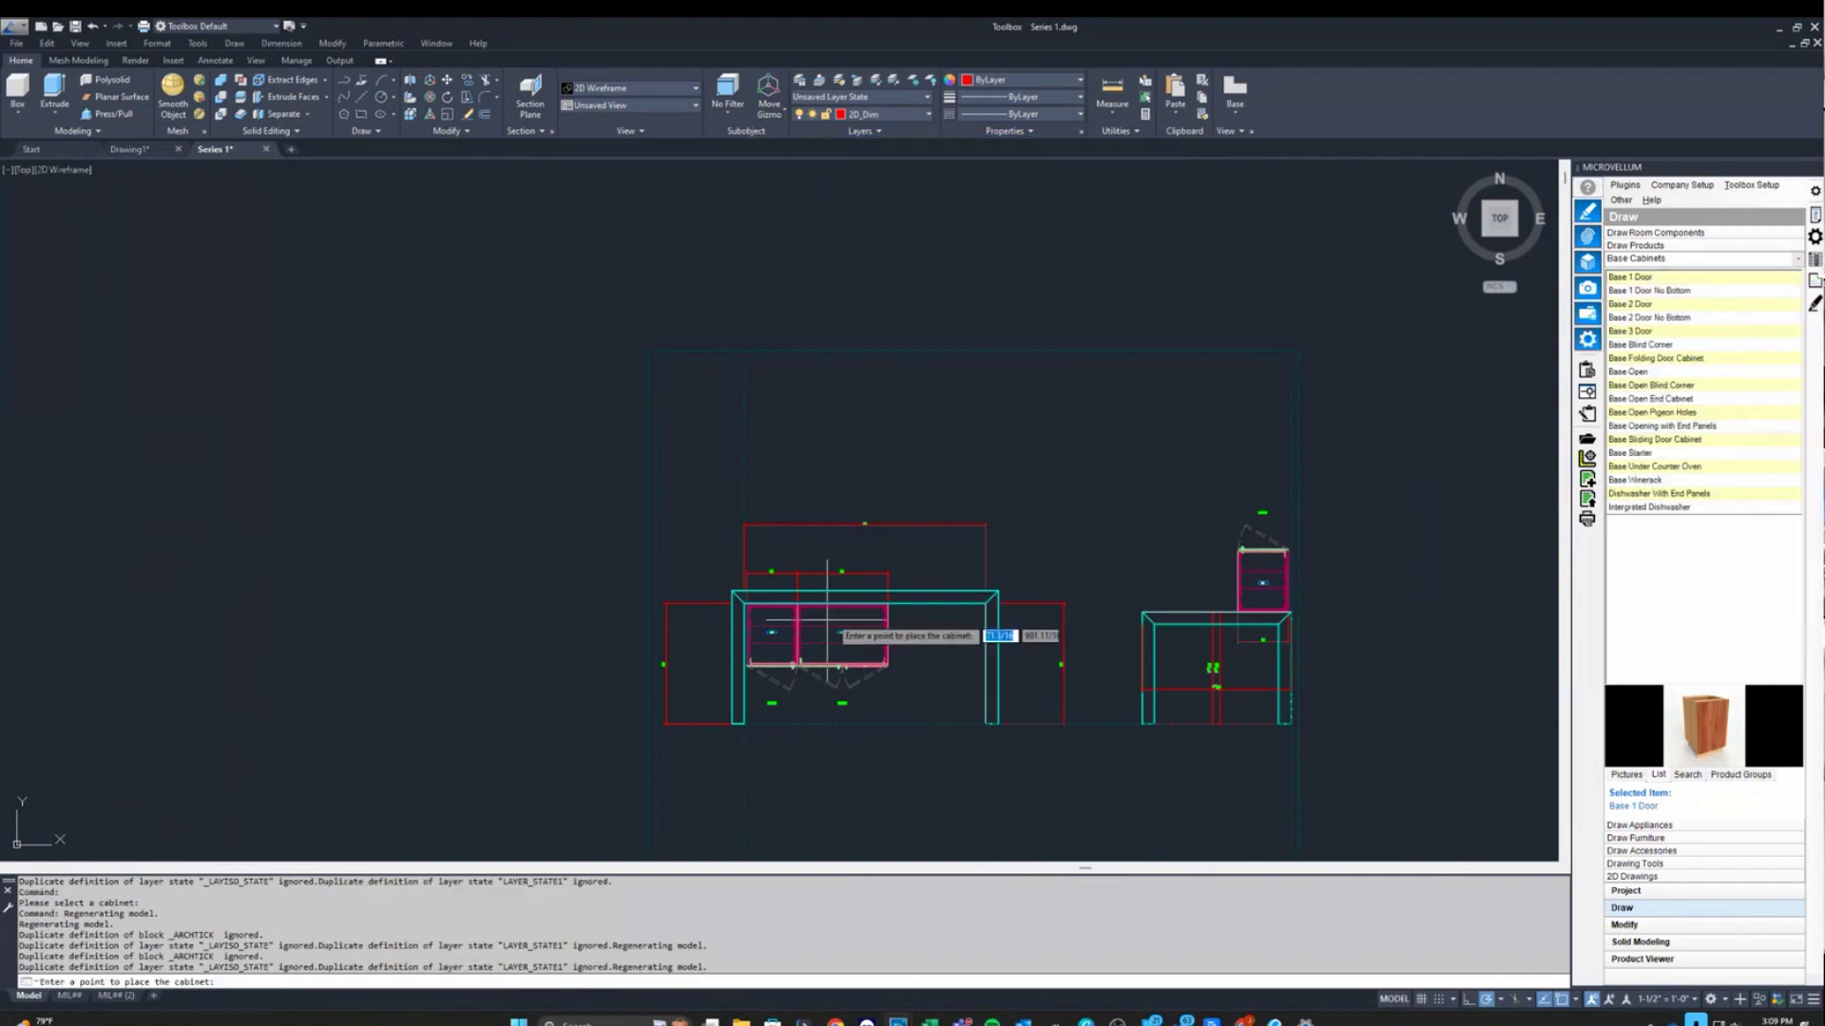
pyautogui.scroll(5, 855, 608)
pyautogui.scroll(2, 874, 596)
pyautogui.click(760, 571)
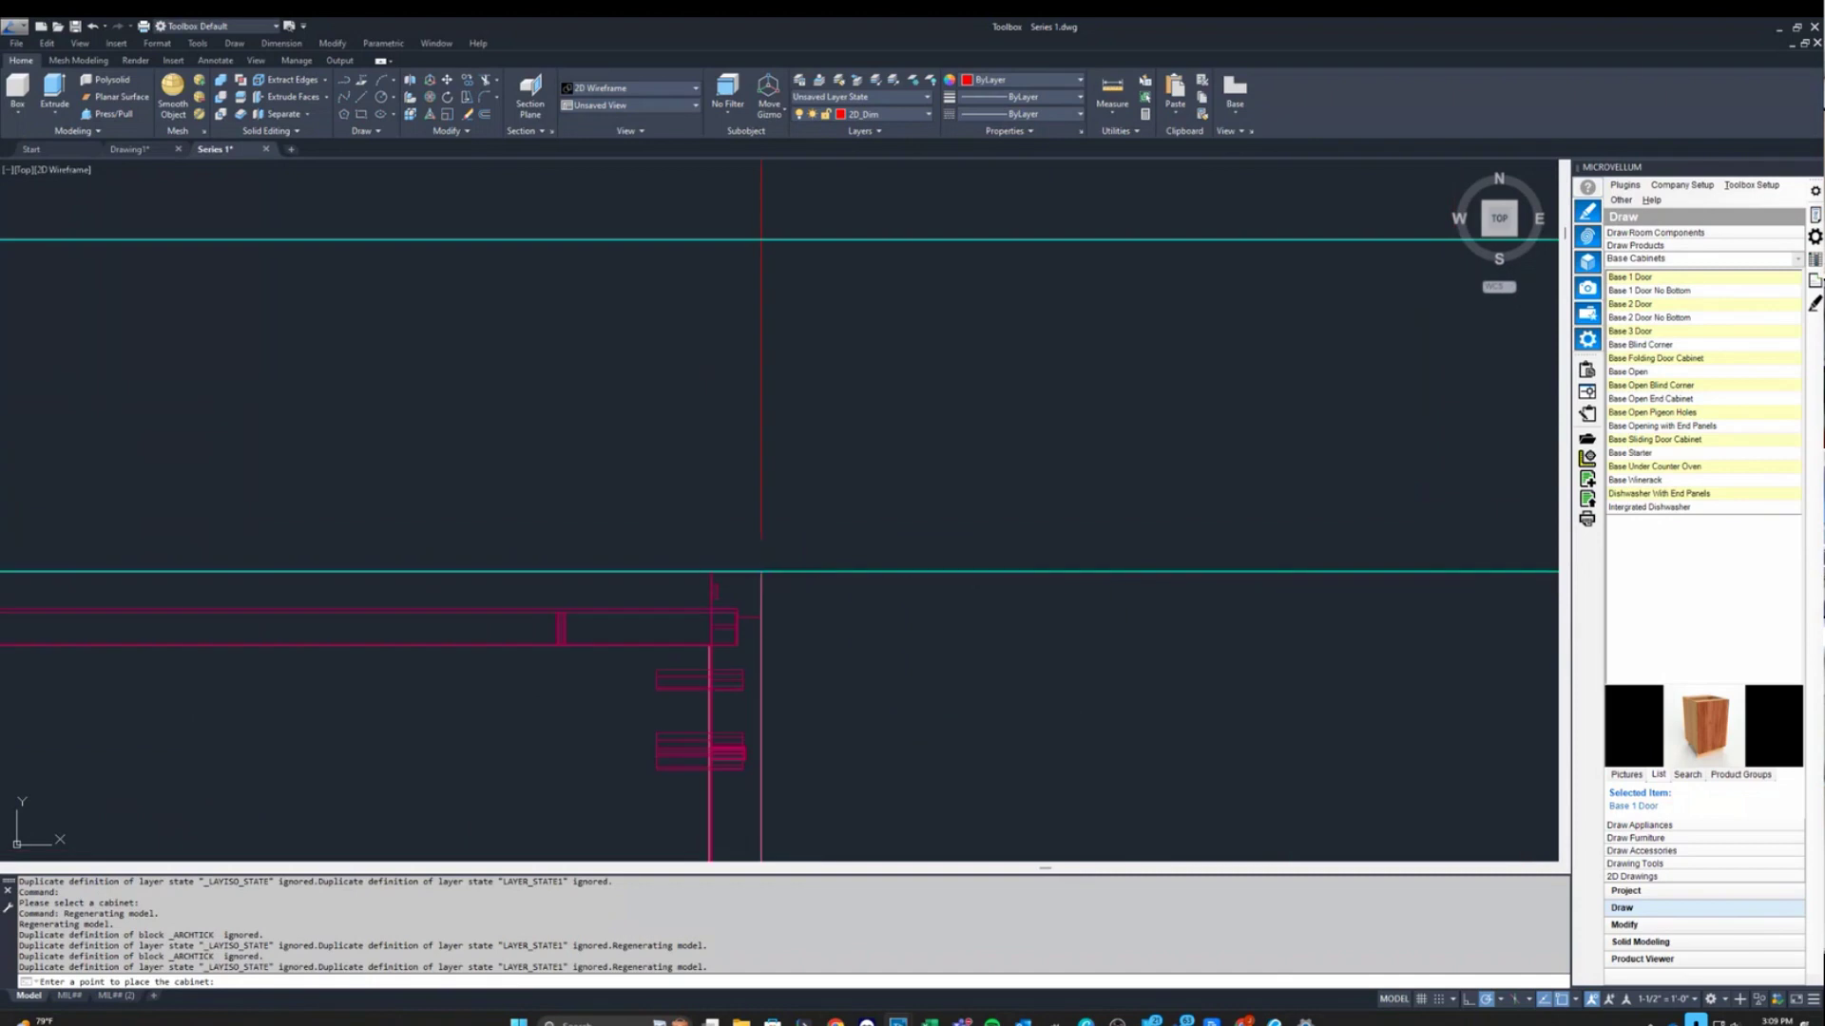
pyautogui.scroll(5, 884, 556)
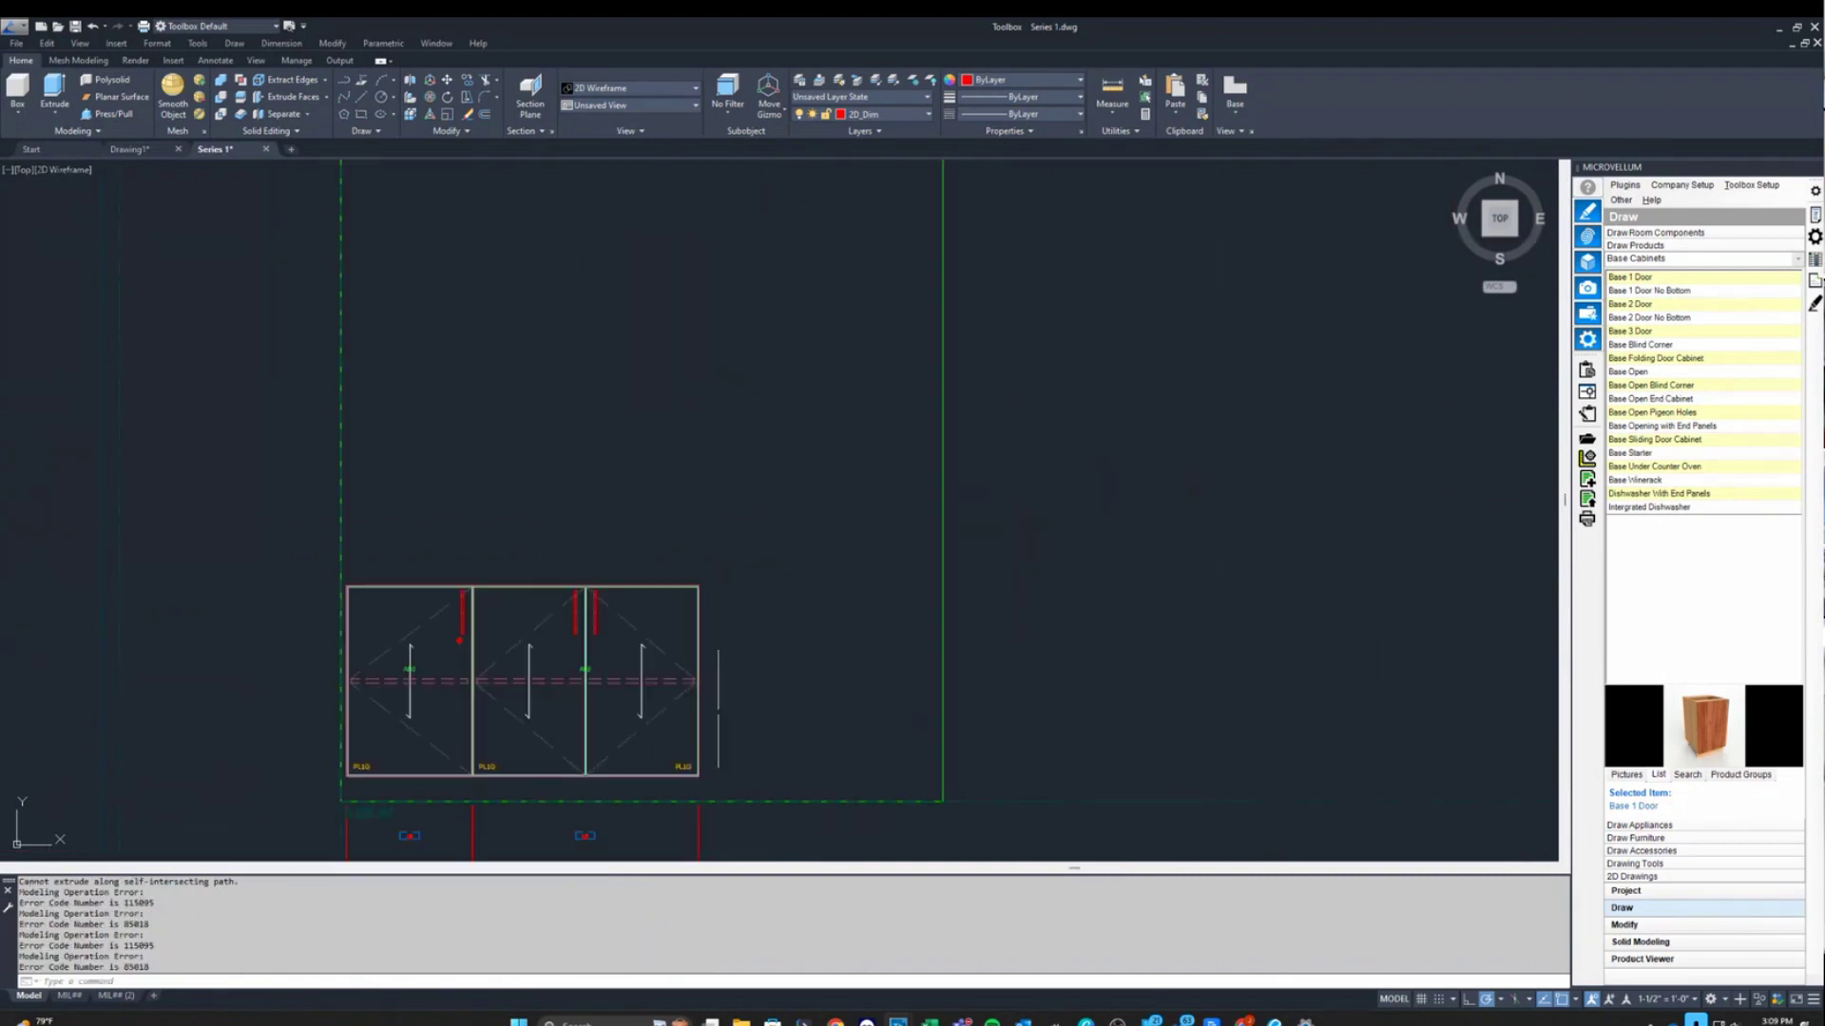
pyautogui.scroll(-4, 783, 645)
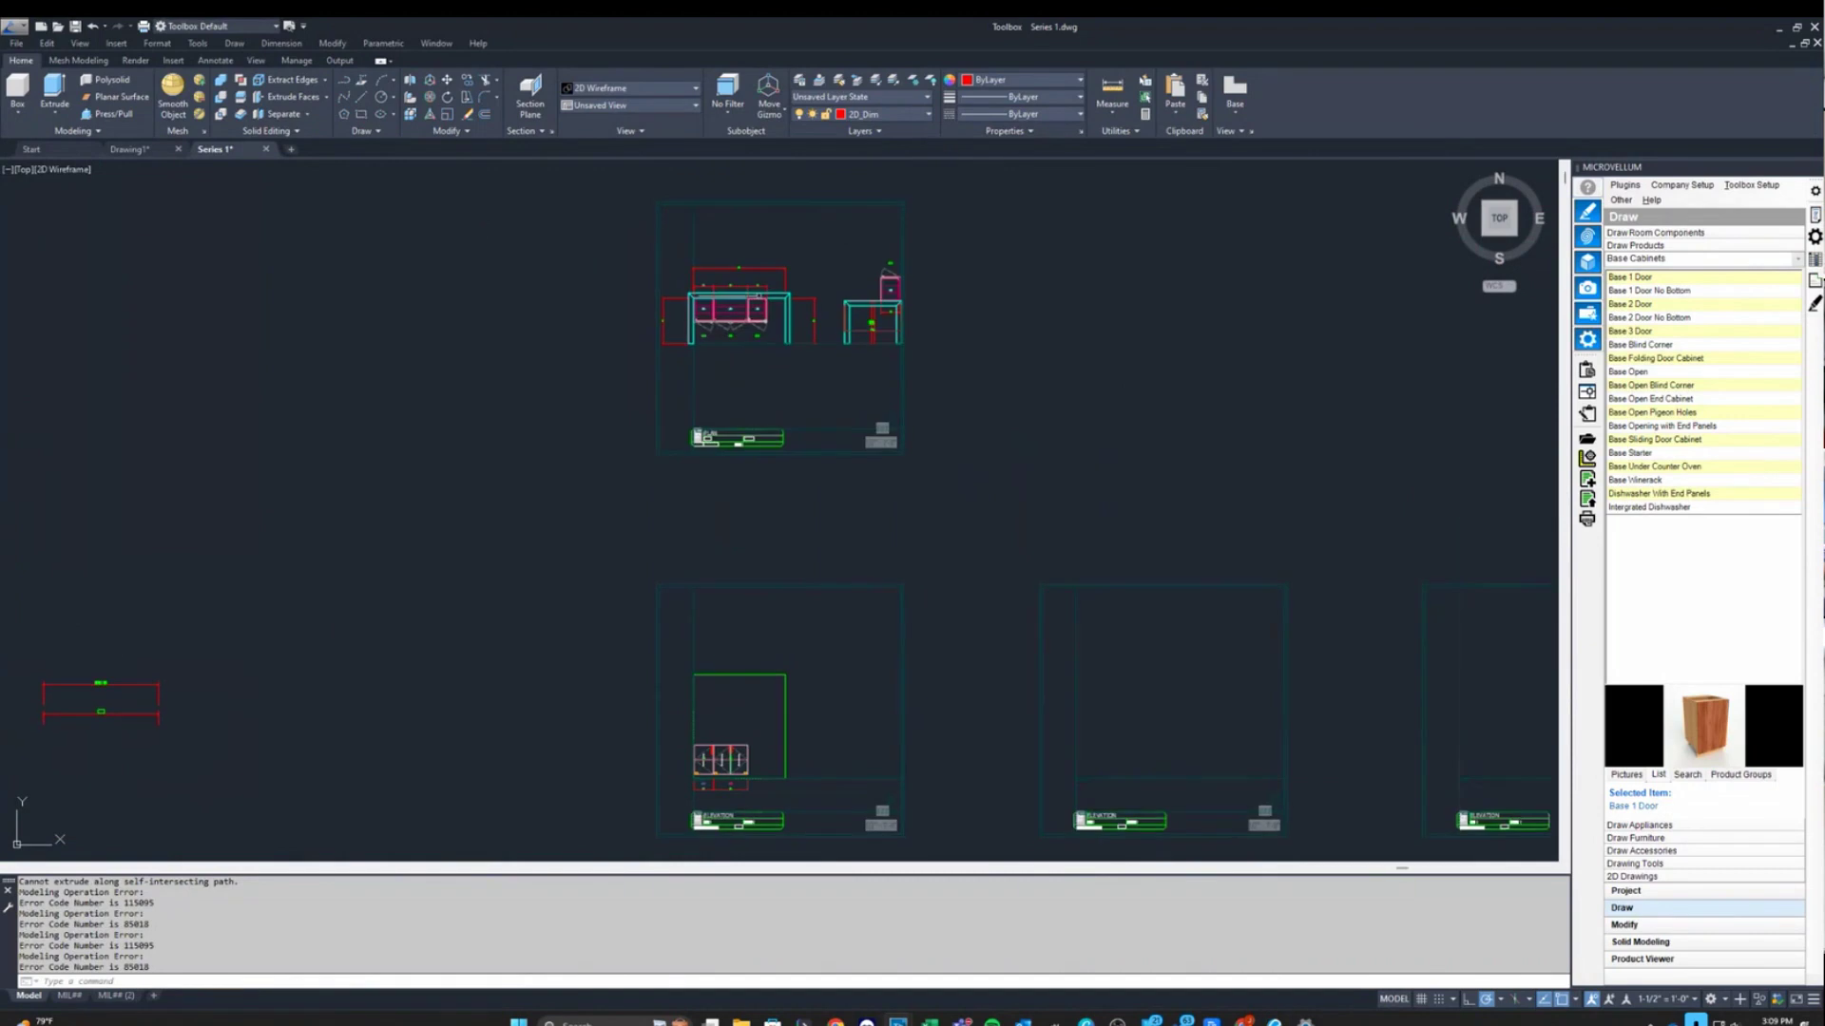
pyautogui.scroll(5, 760, 314)
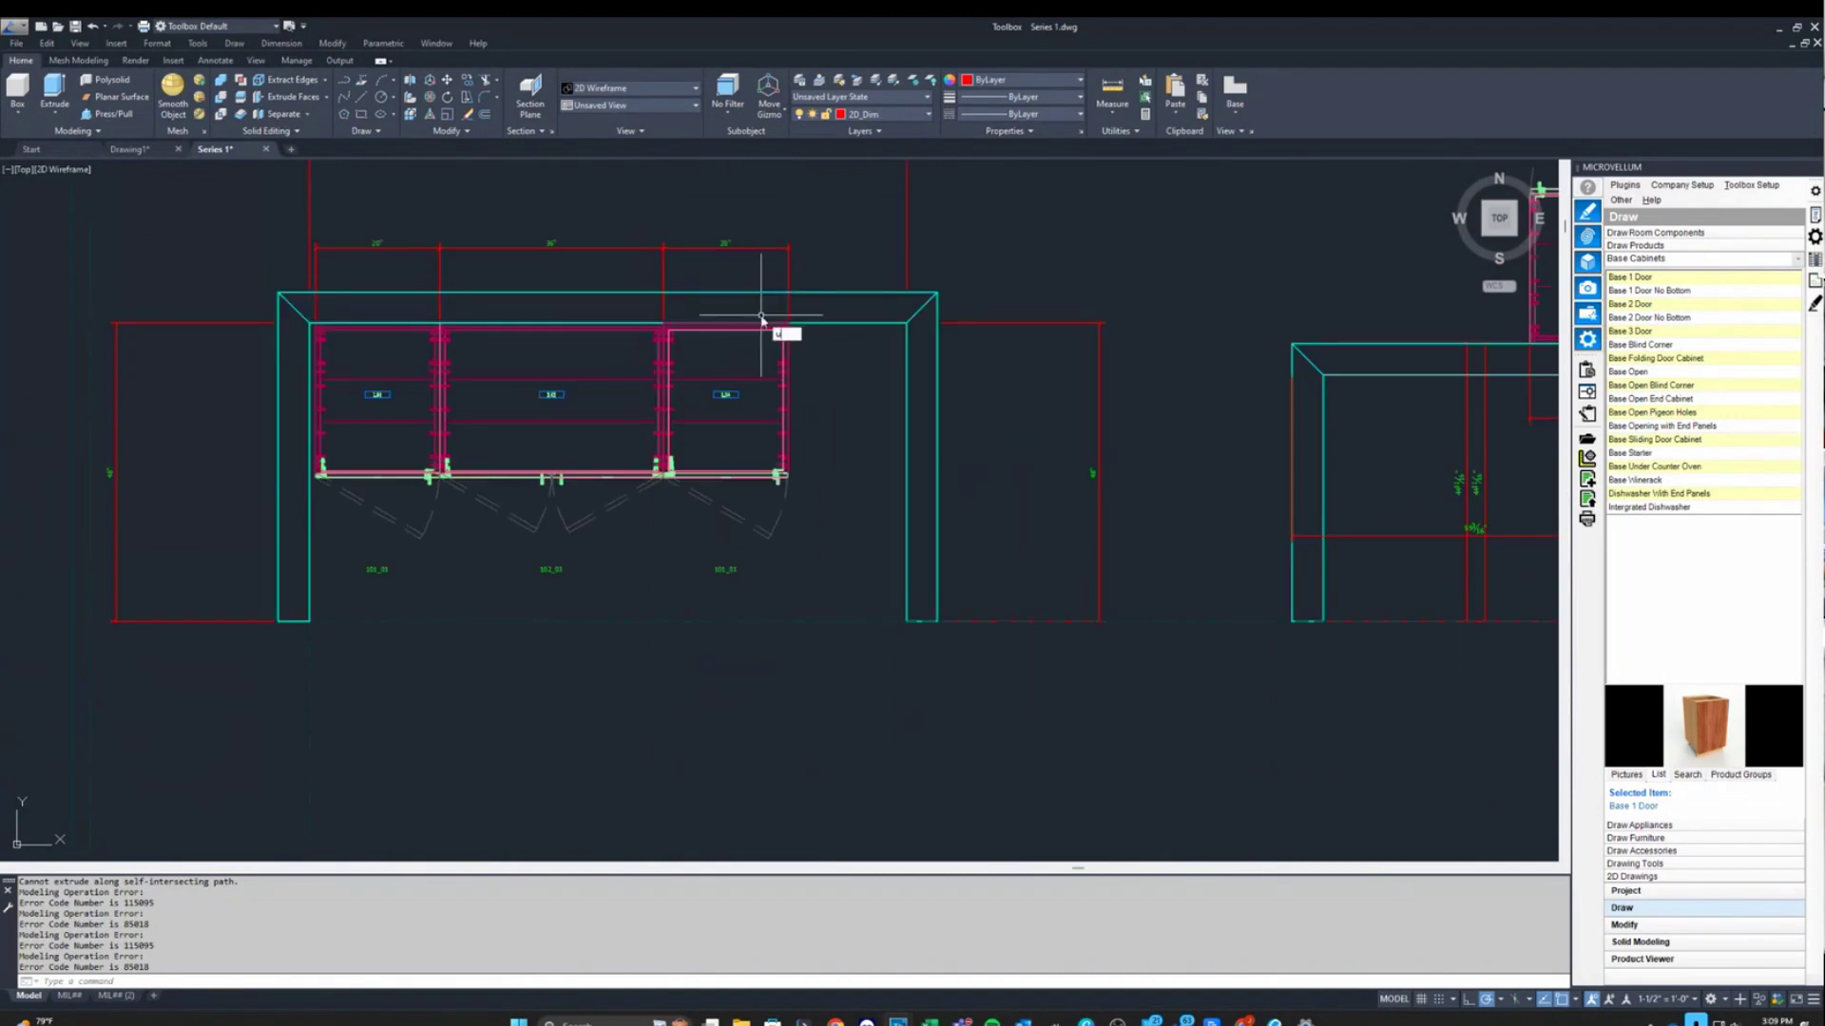
# Switch to a front view and inspect the base cabinets along the back wall, especially the rightmost one.
pyautogui.press('F5')
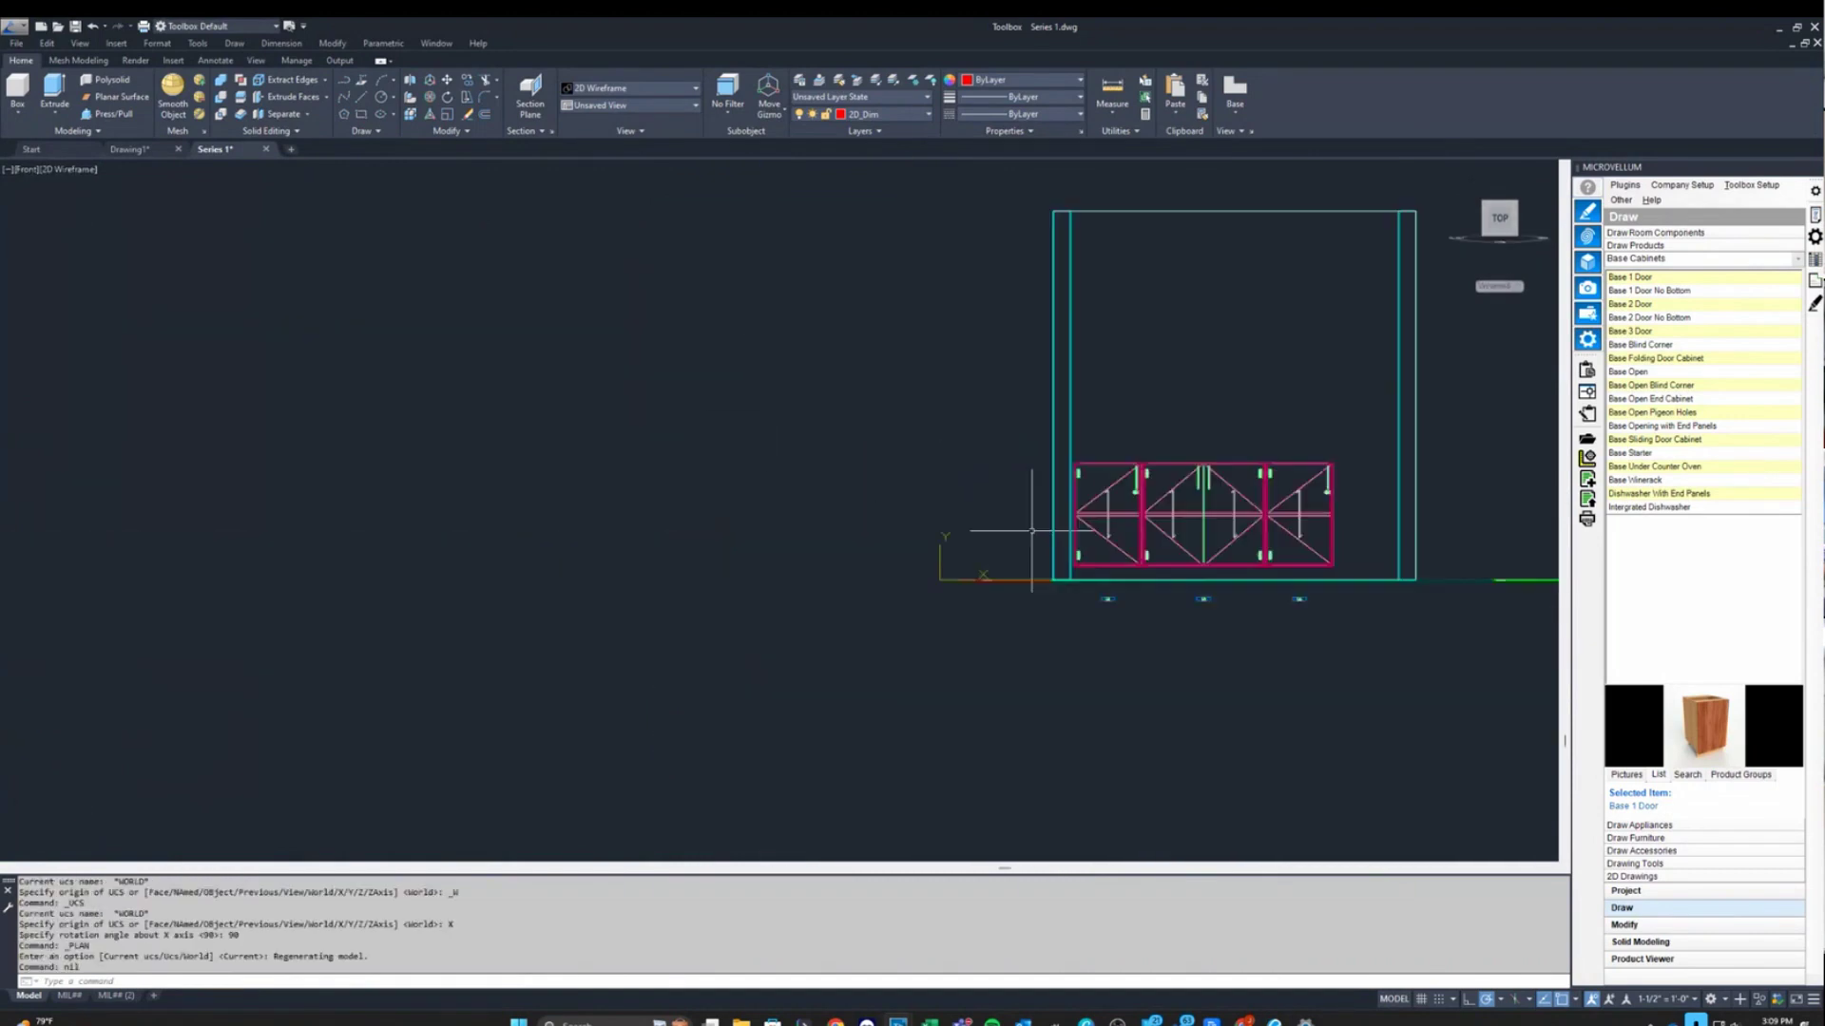
pyautogui.scroll(4, 998, 589)
pyautogui.scroll(3, 989, 637)
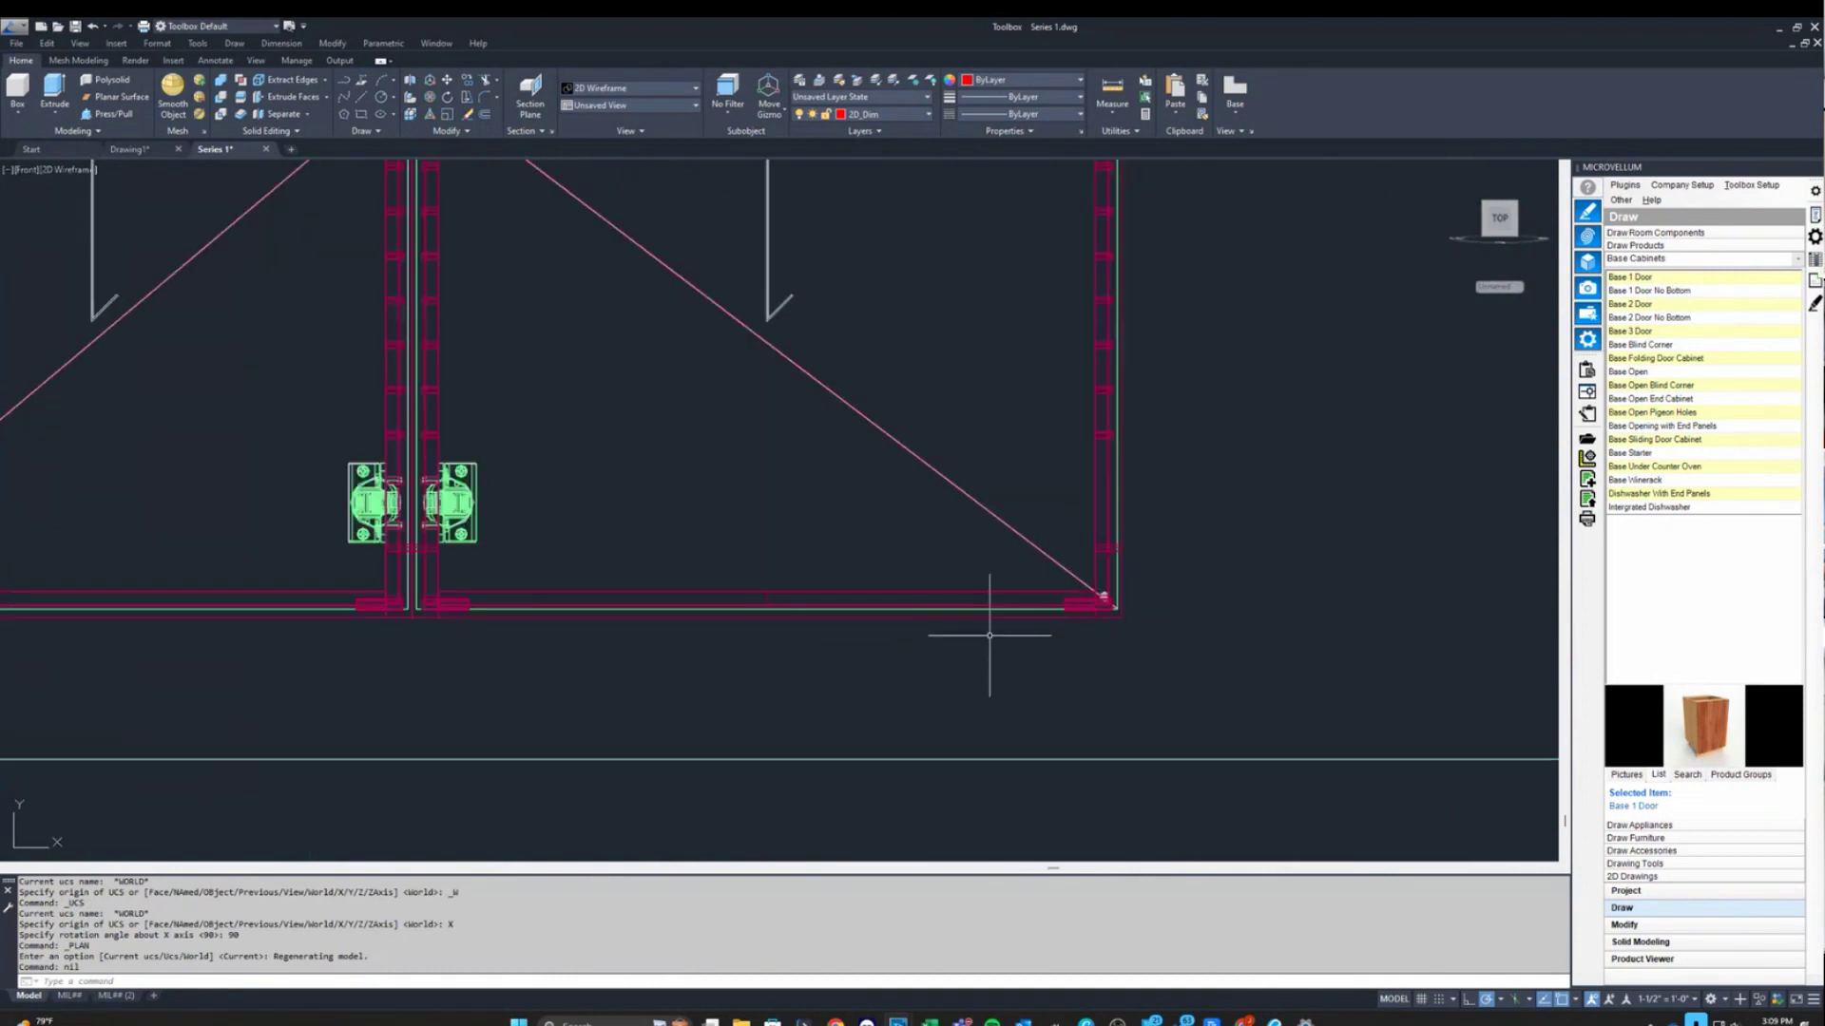
pyautogui.scroll(-3, 1093, 603)
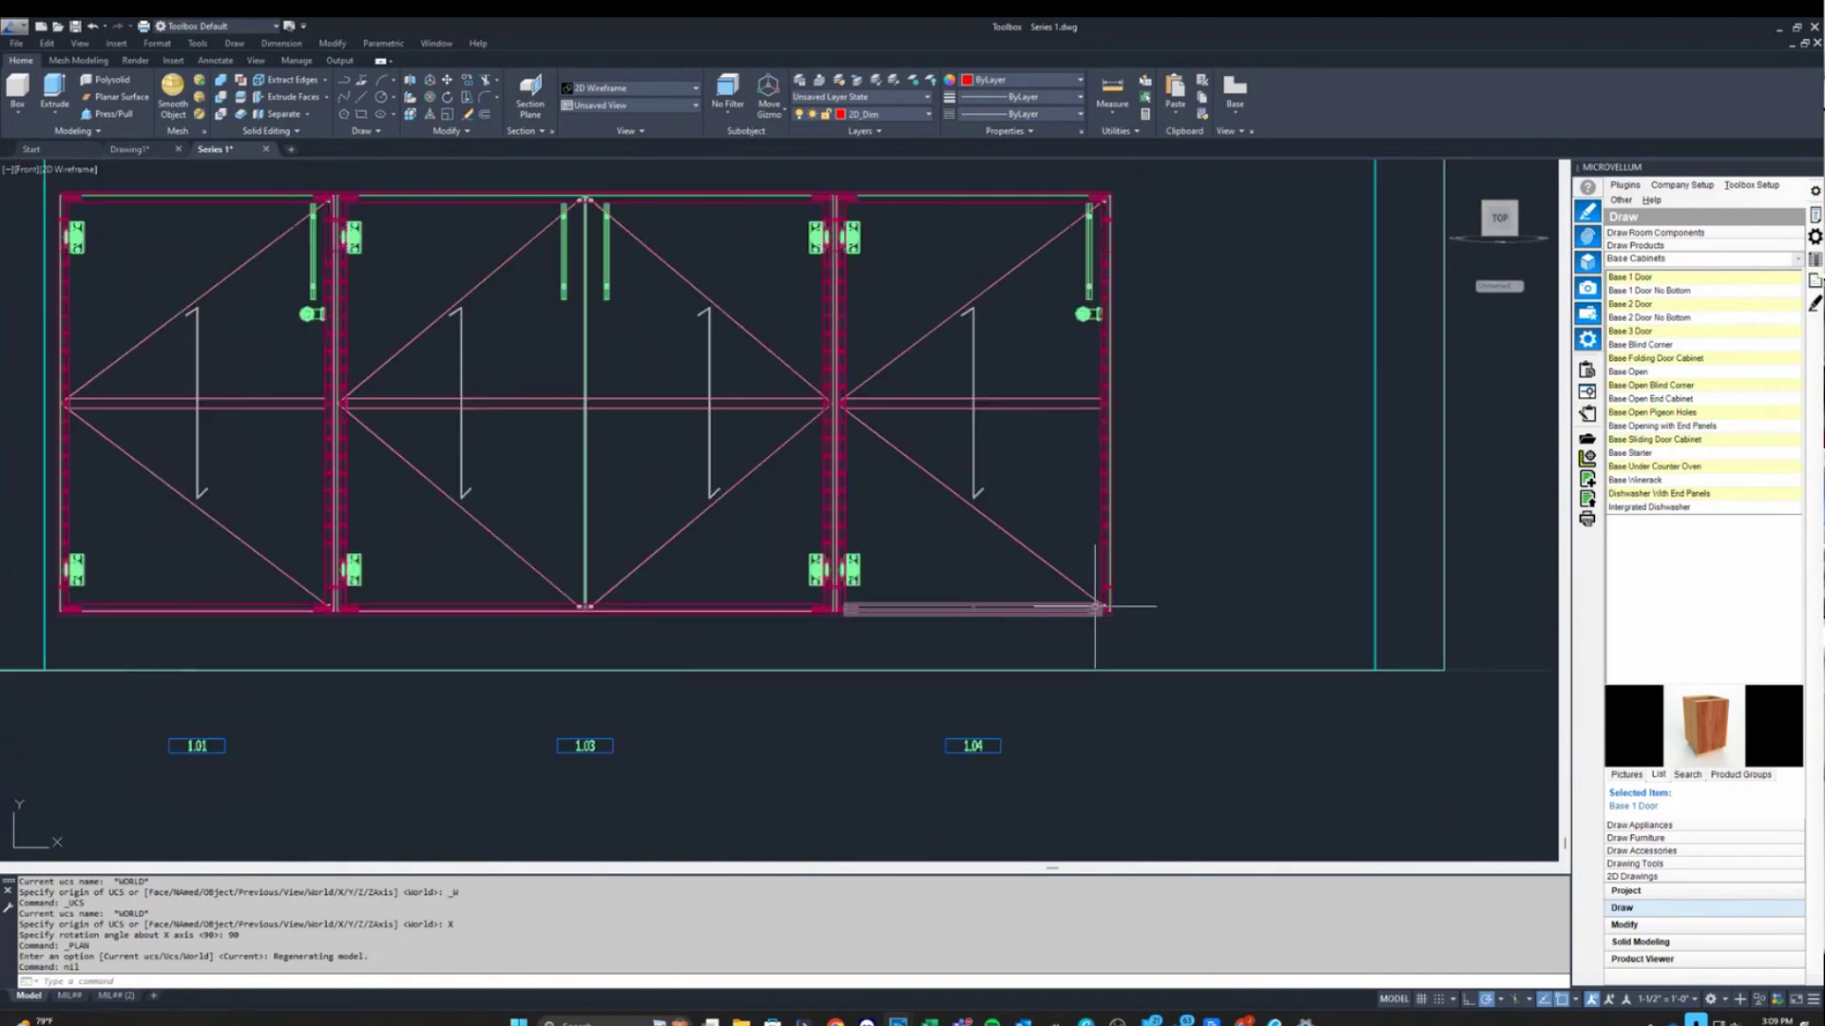
# Return to the world plan view with the UPL command and inspect the first elevation frame.
pyautogui.write('upl')
pyautogui.press('Return')
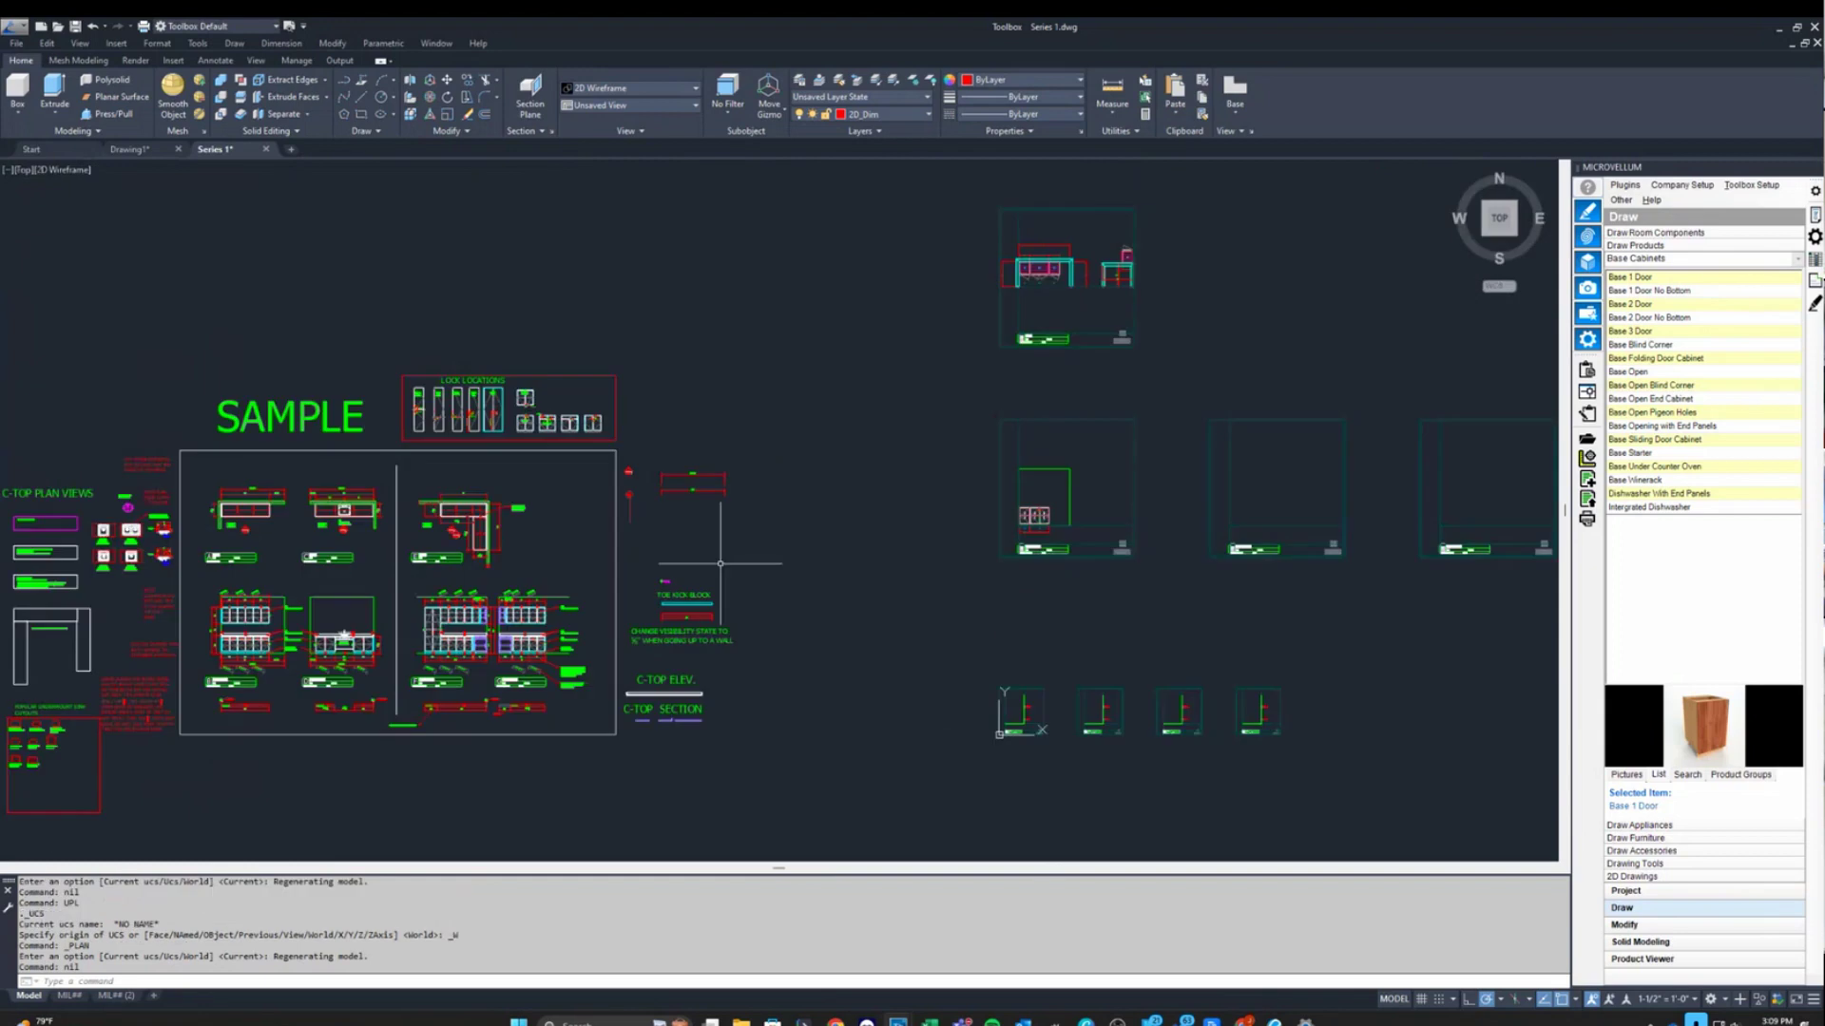
pyautogui.scroll(3, 1081, 495)
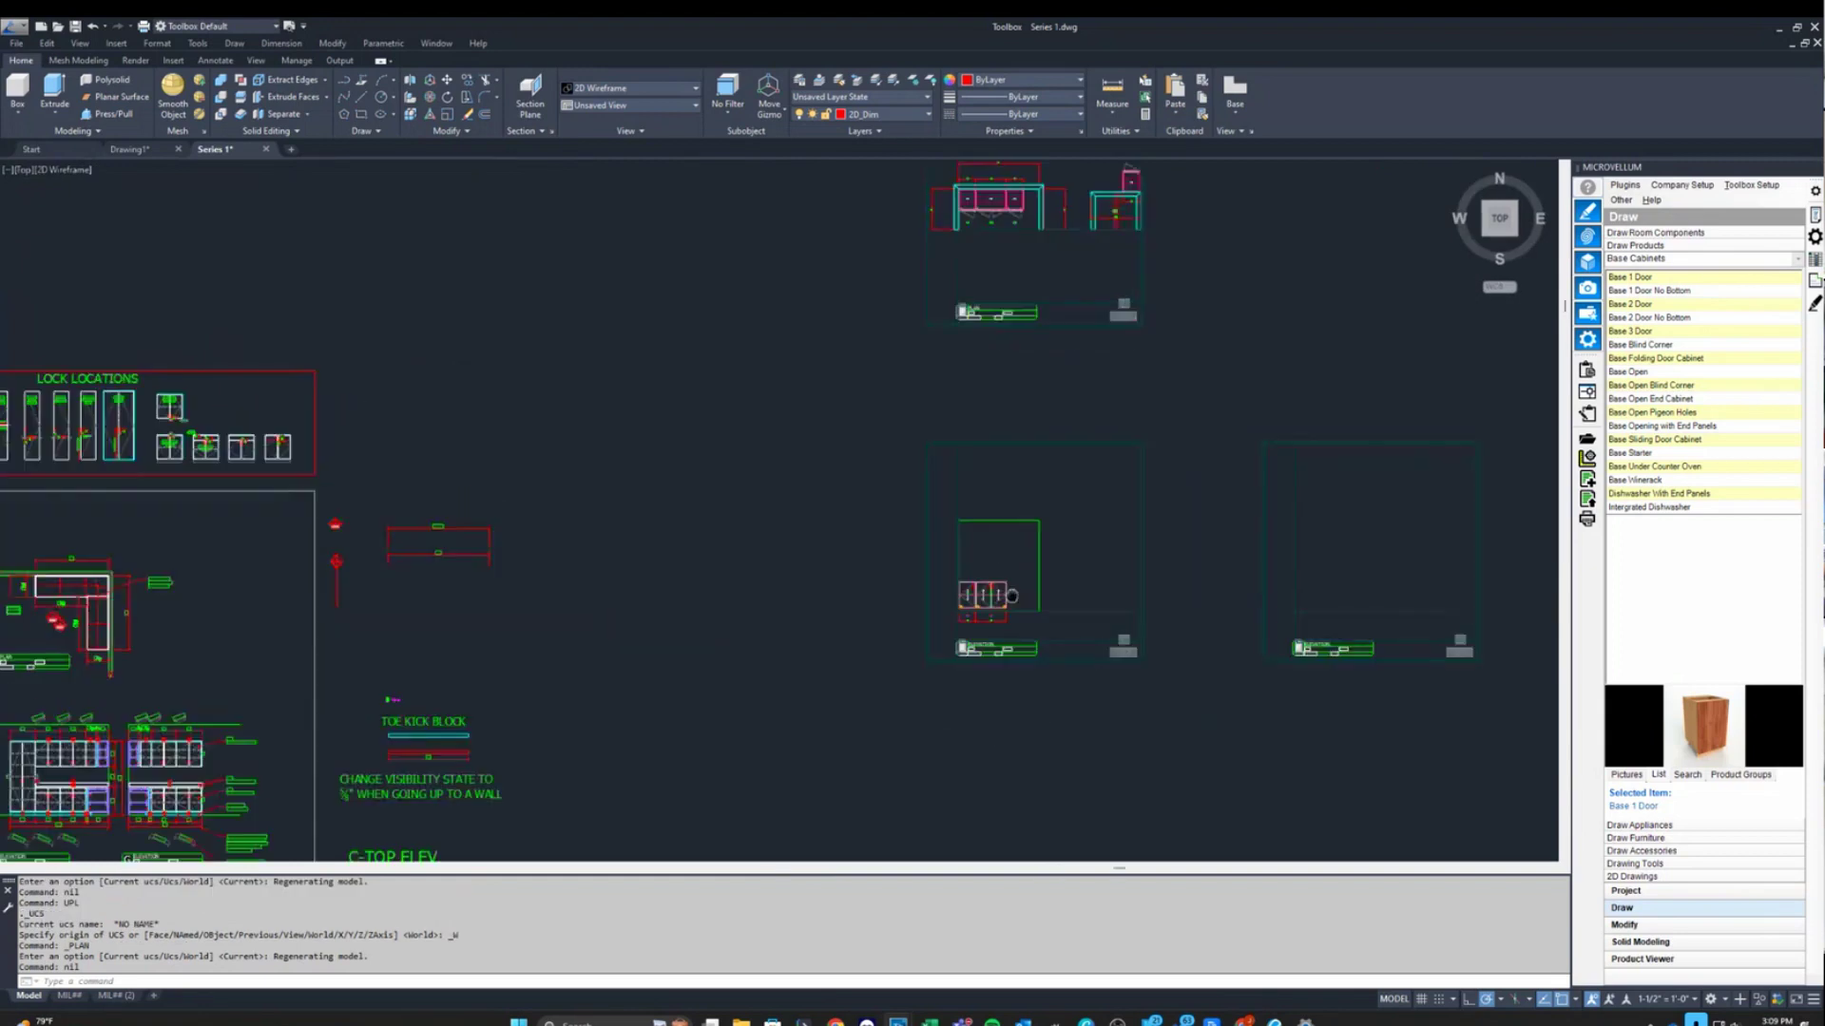
# Redraw the 2D wall elevation in the first elevation frame with Redraw 2D Walls.
pyautogui.click(1720, 876)
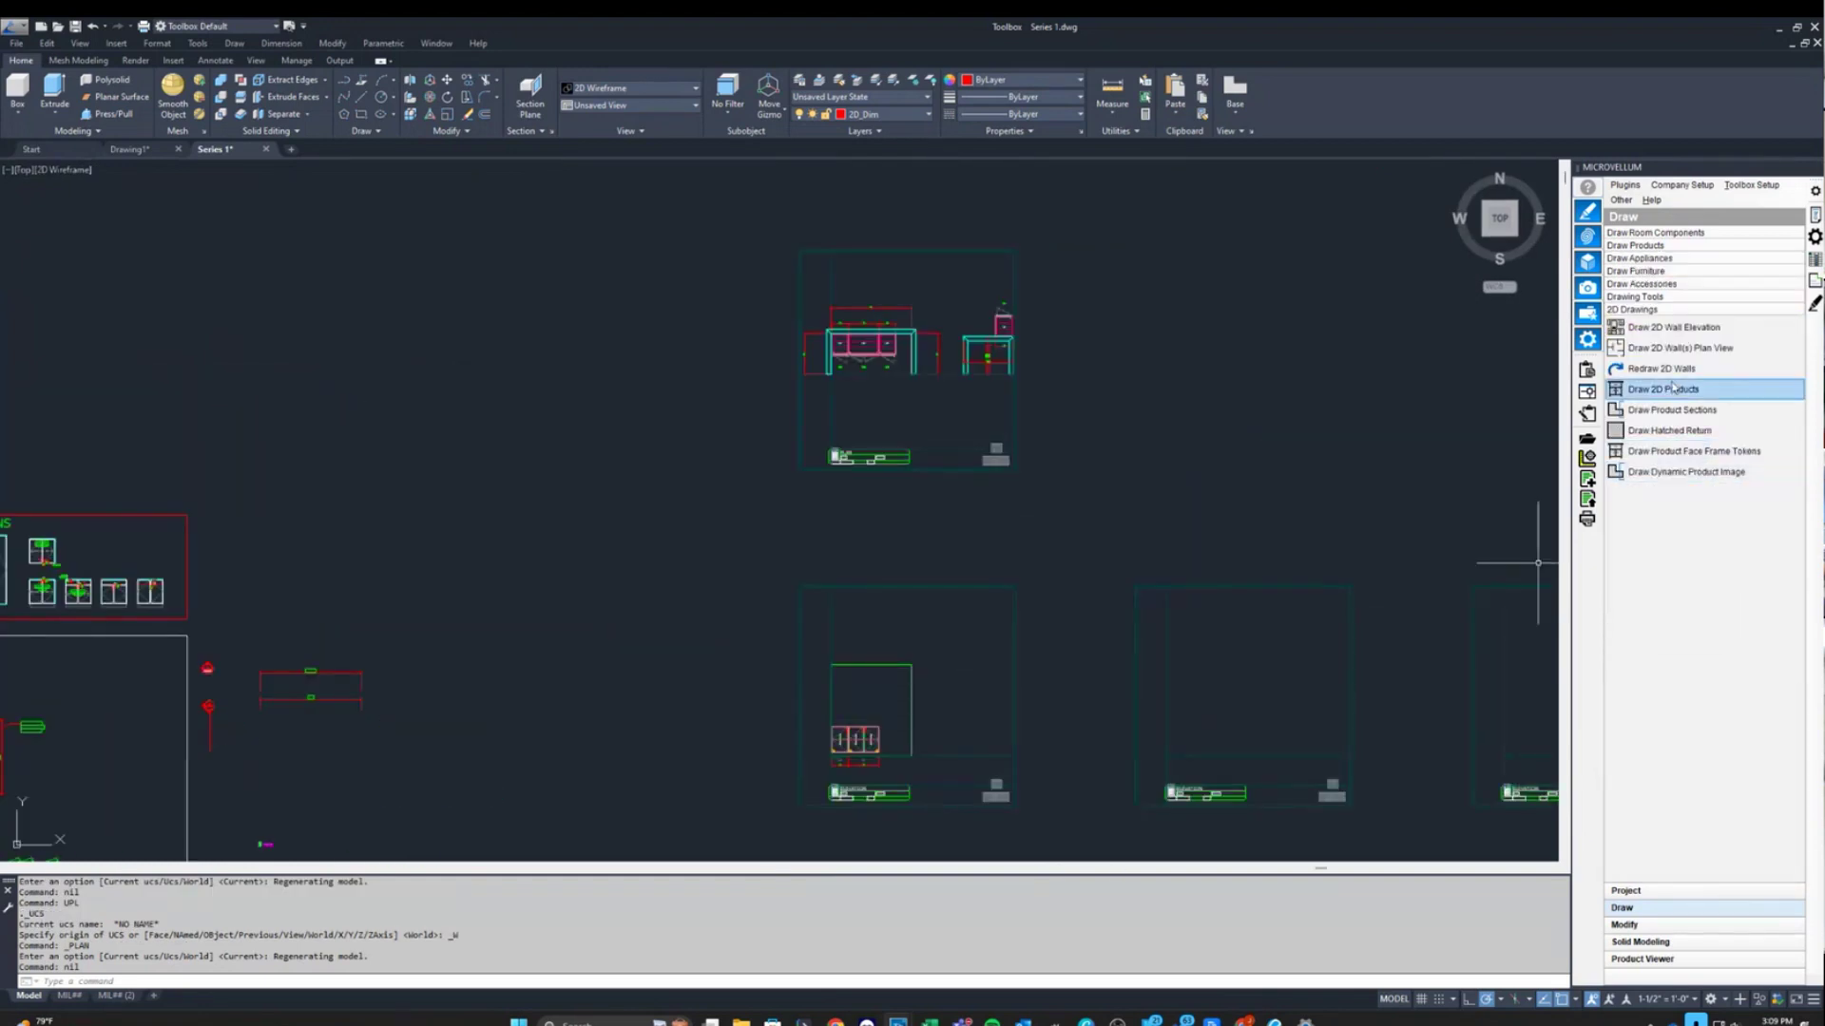
pyautogui.click(1661, 369)
pyautogui.click(911, 676)
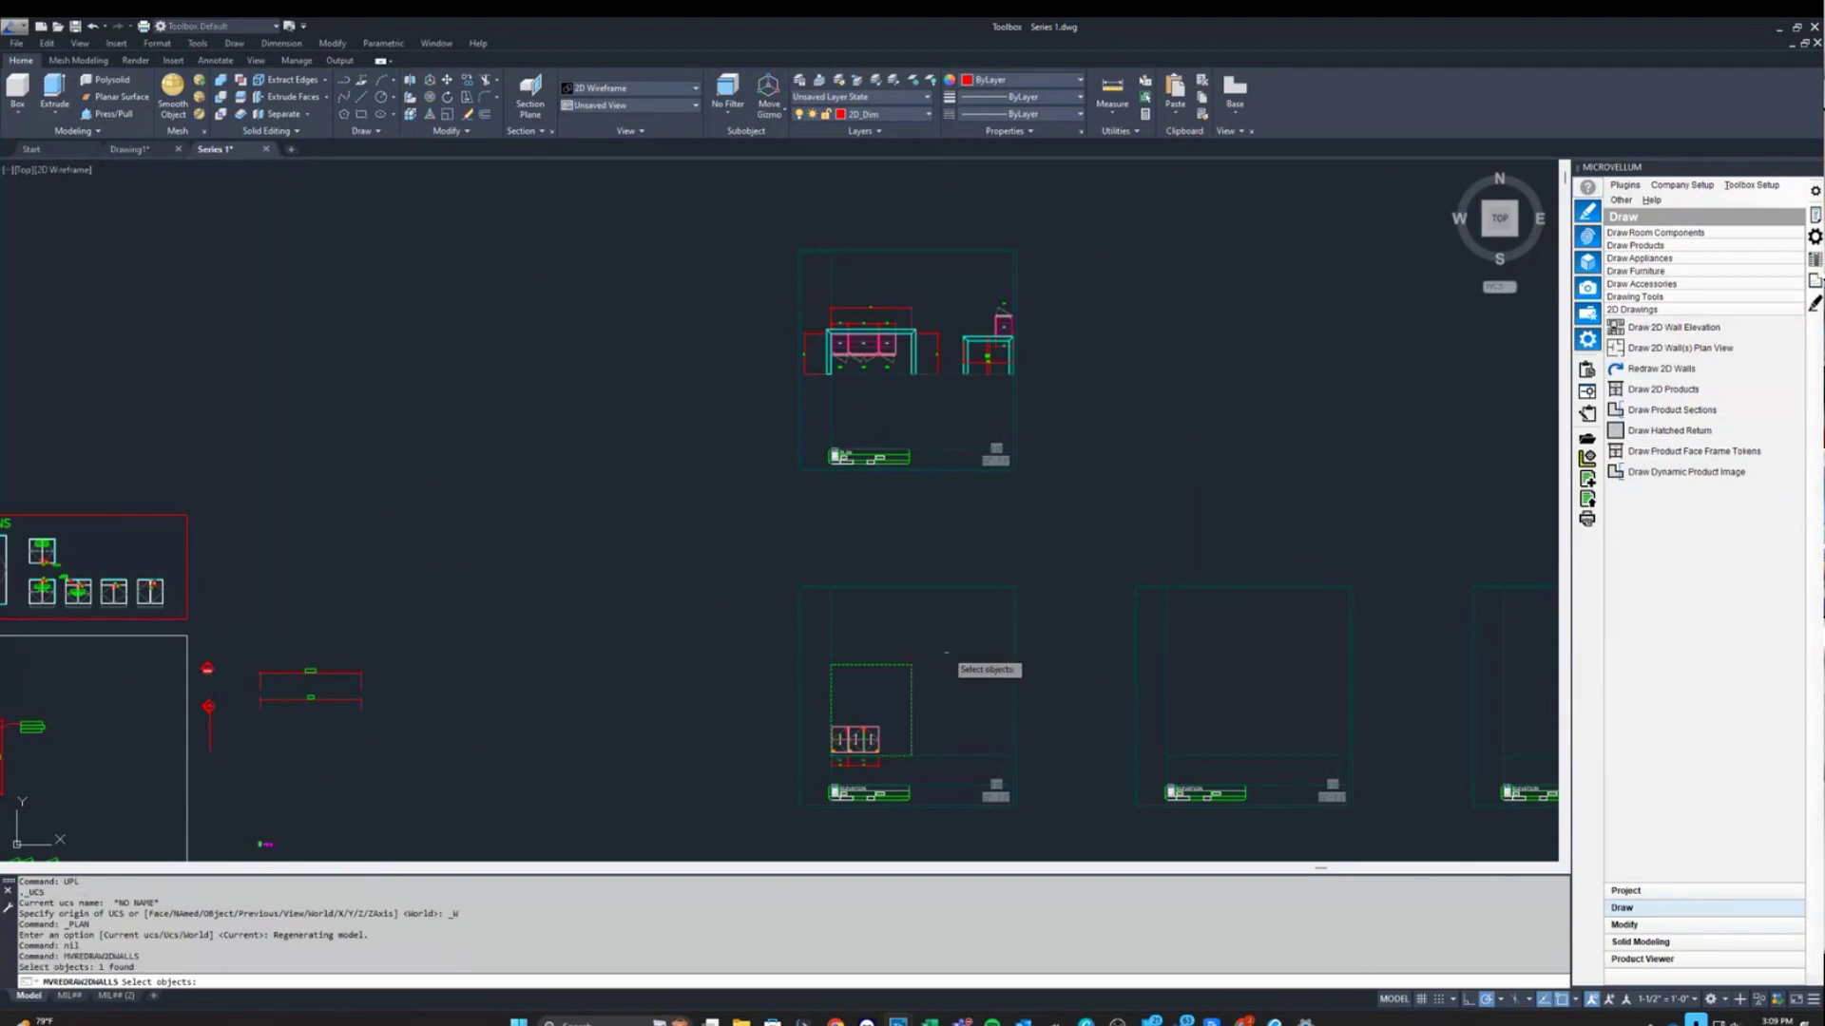
pyautogui.press('Return')
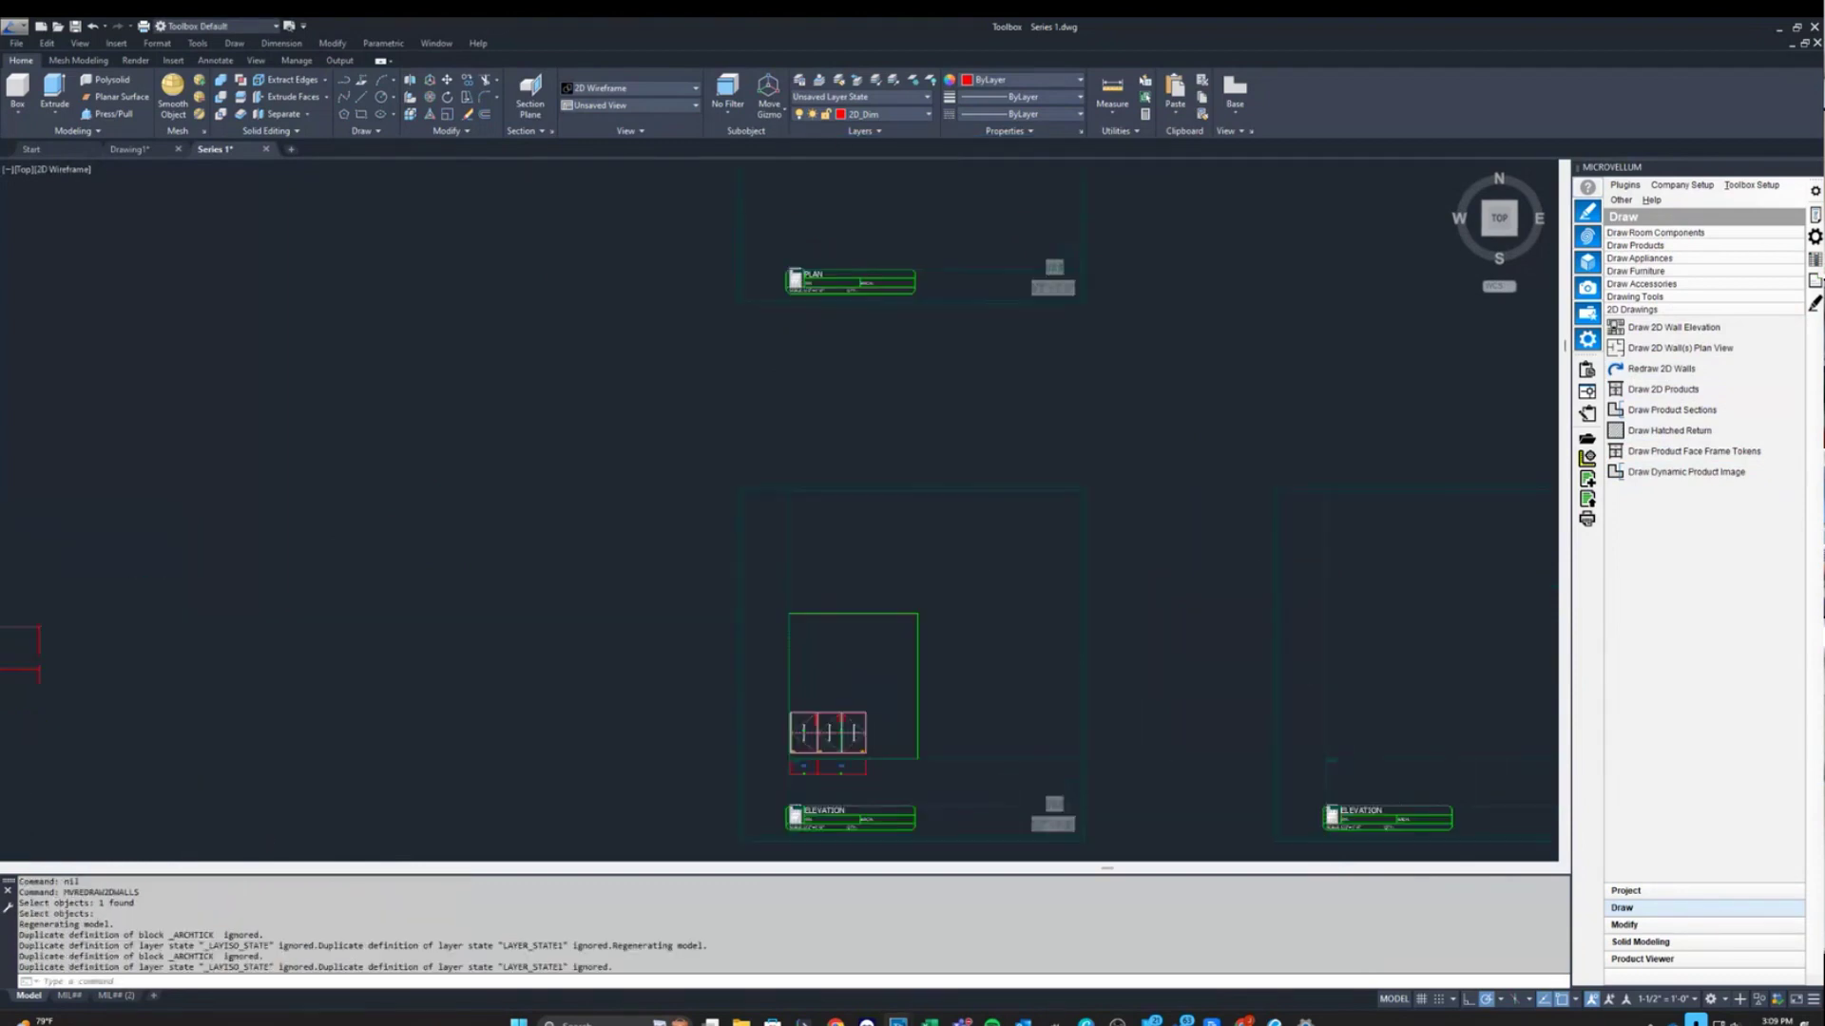
# Associate the rightmost one-door base cabinet with the back wall in the plan, using Associate Products to Wall.
pyautogui.scroll(-3, 843, 599)
pyautogui.scroll(5, 879, 274)
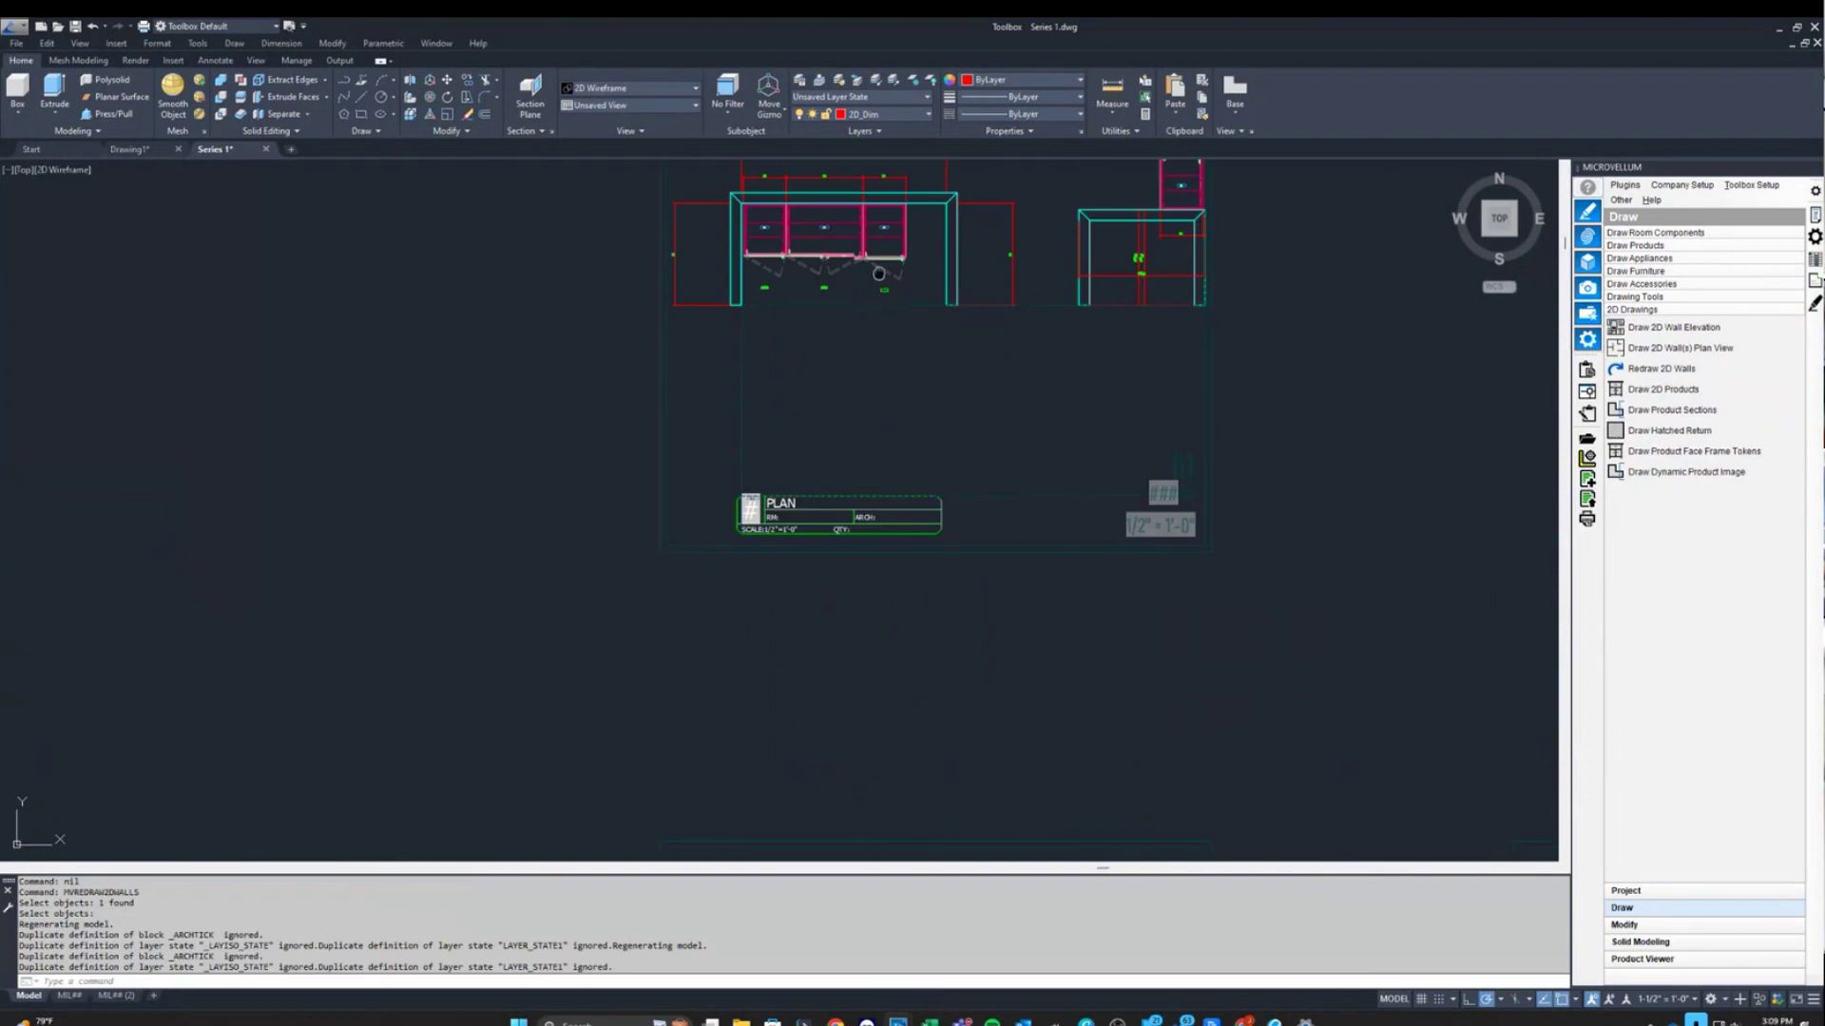
pyautogui.scroll(8, 879, 273)
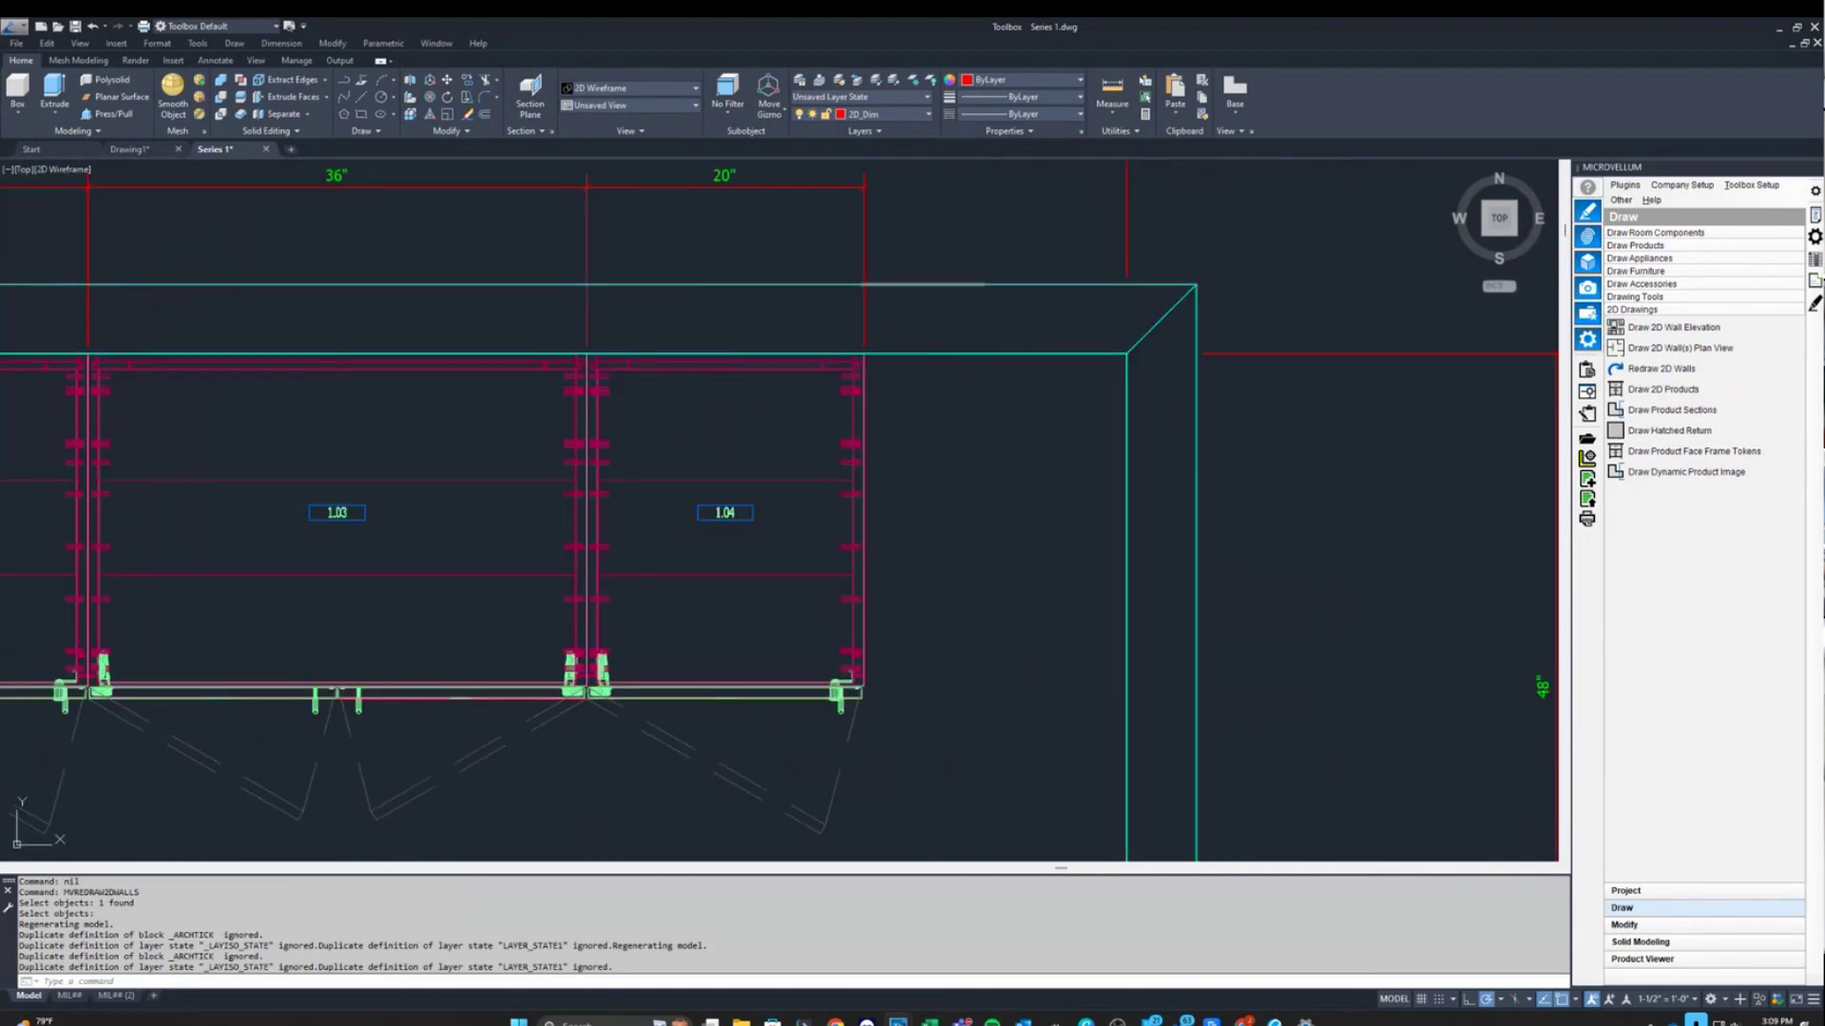
pyautogui.click(1687, 233)
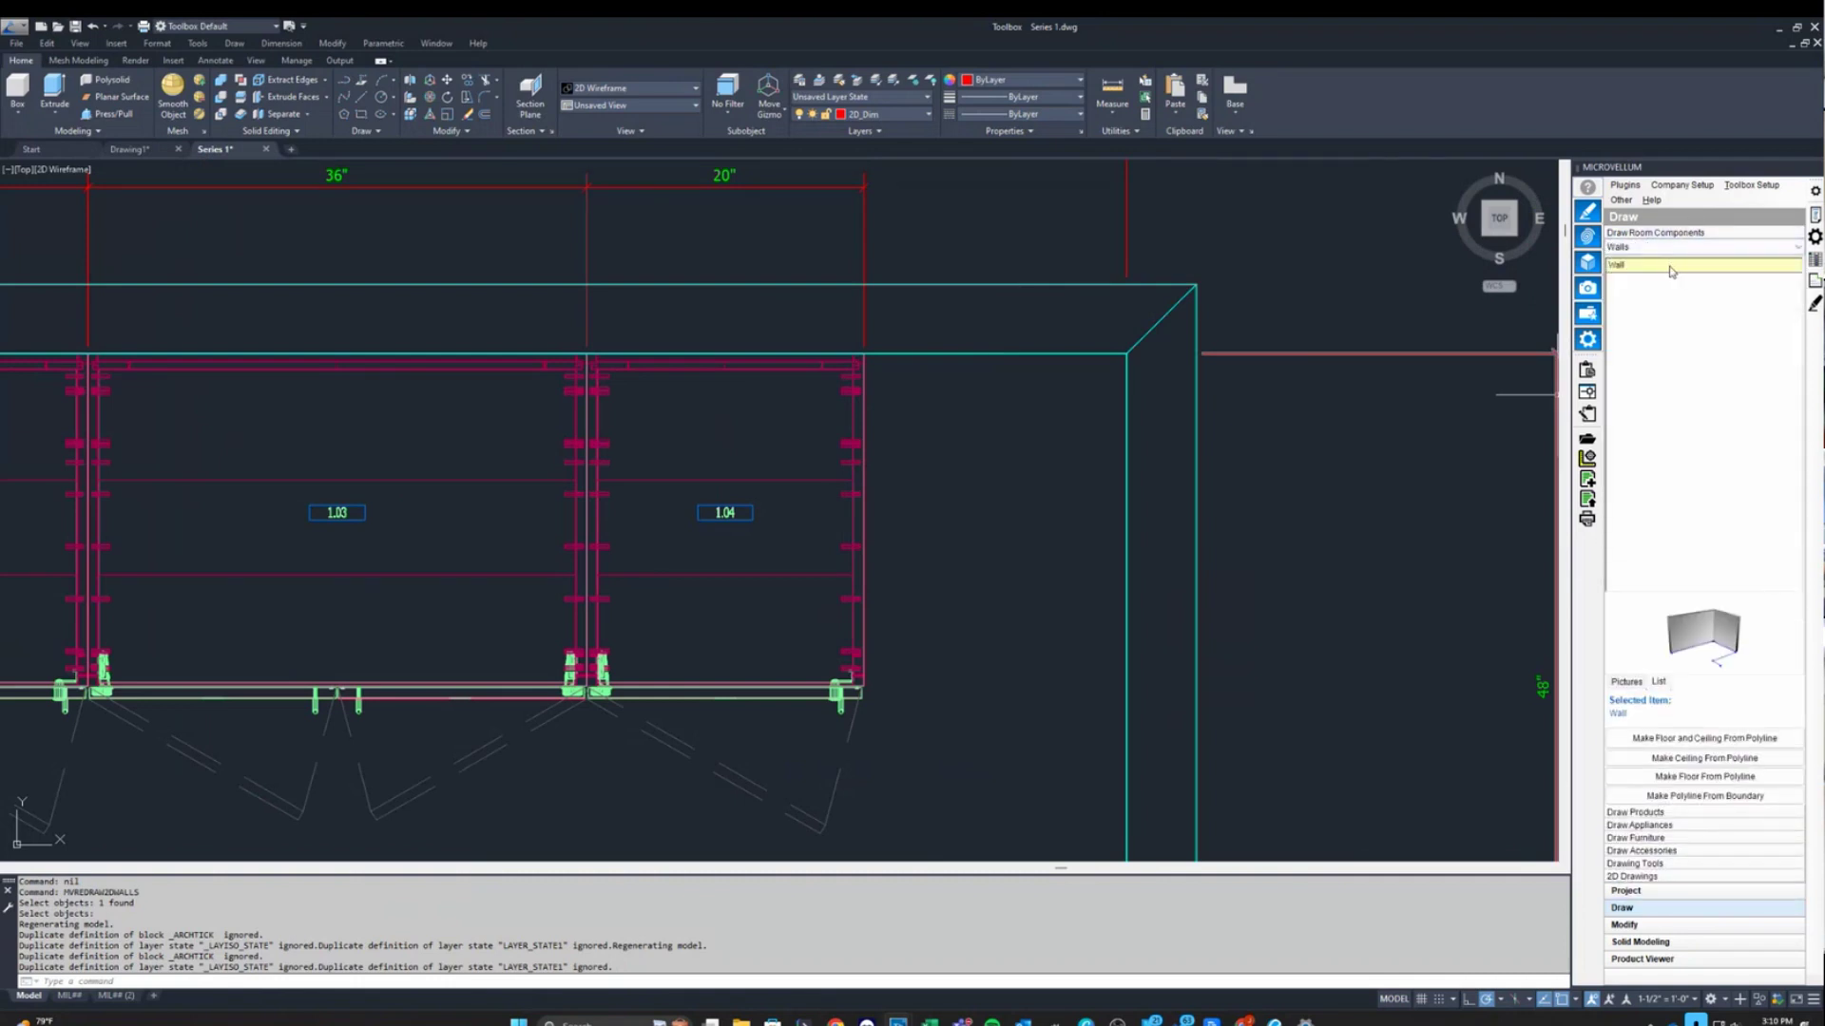
pyautogui.rightClick(1660, 269)
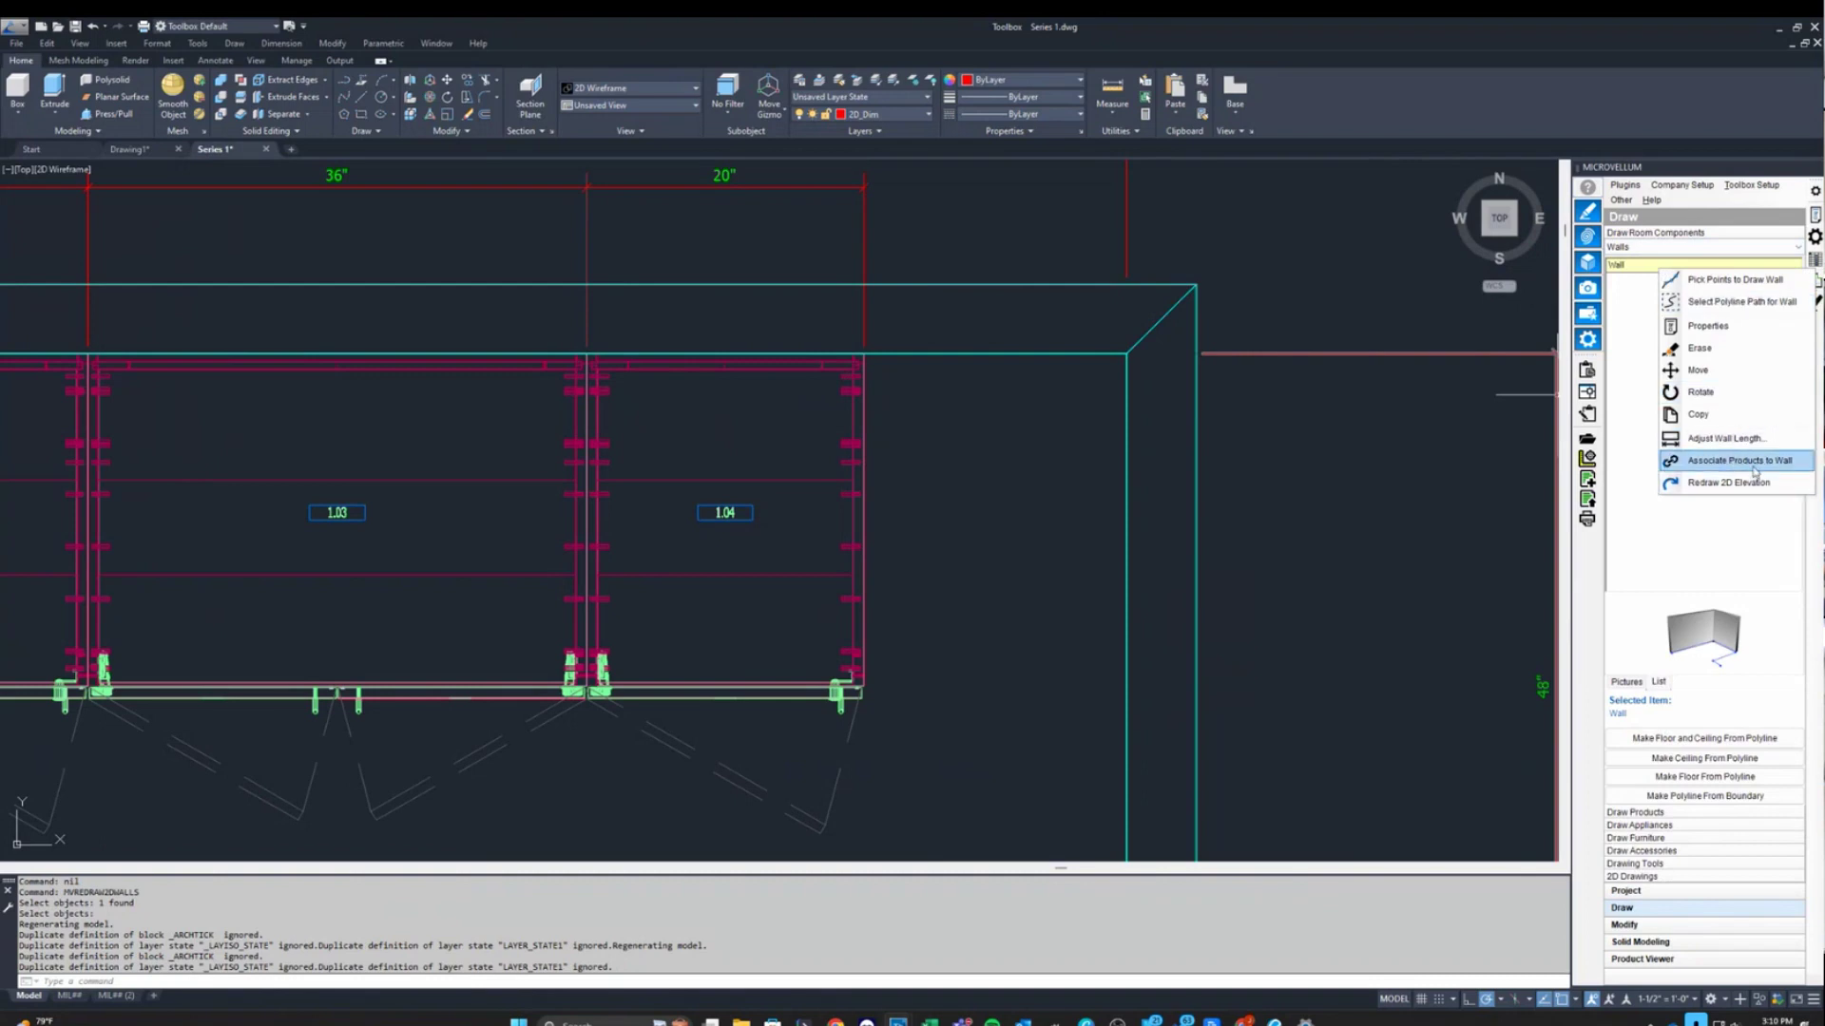
pyautogui.click(1786, 467)
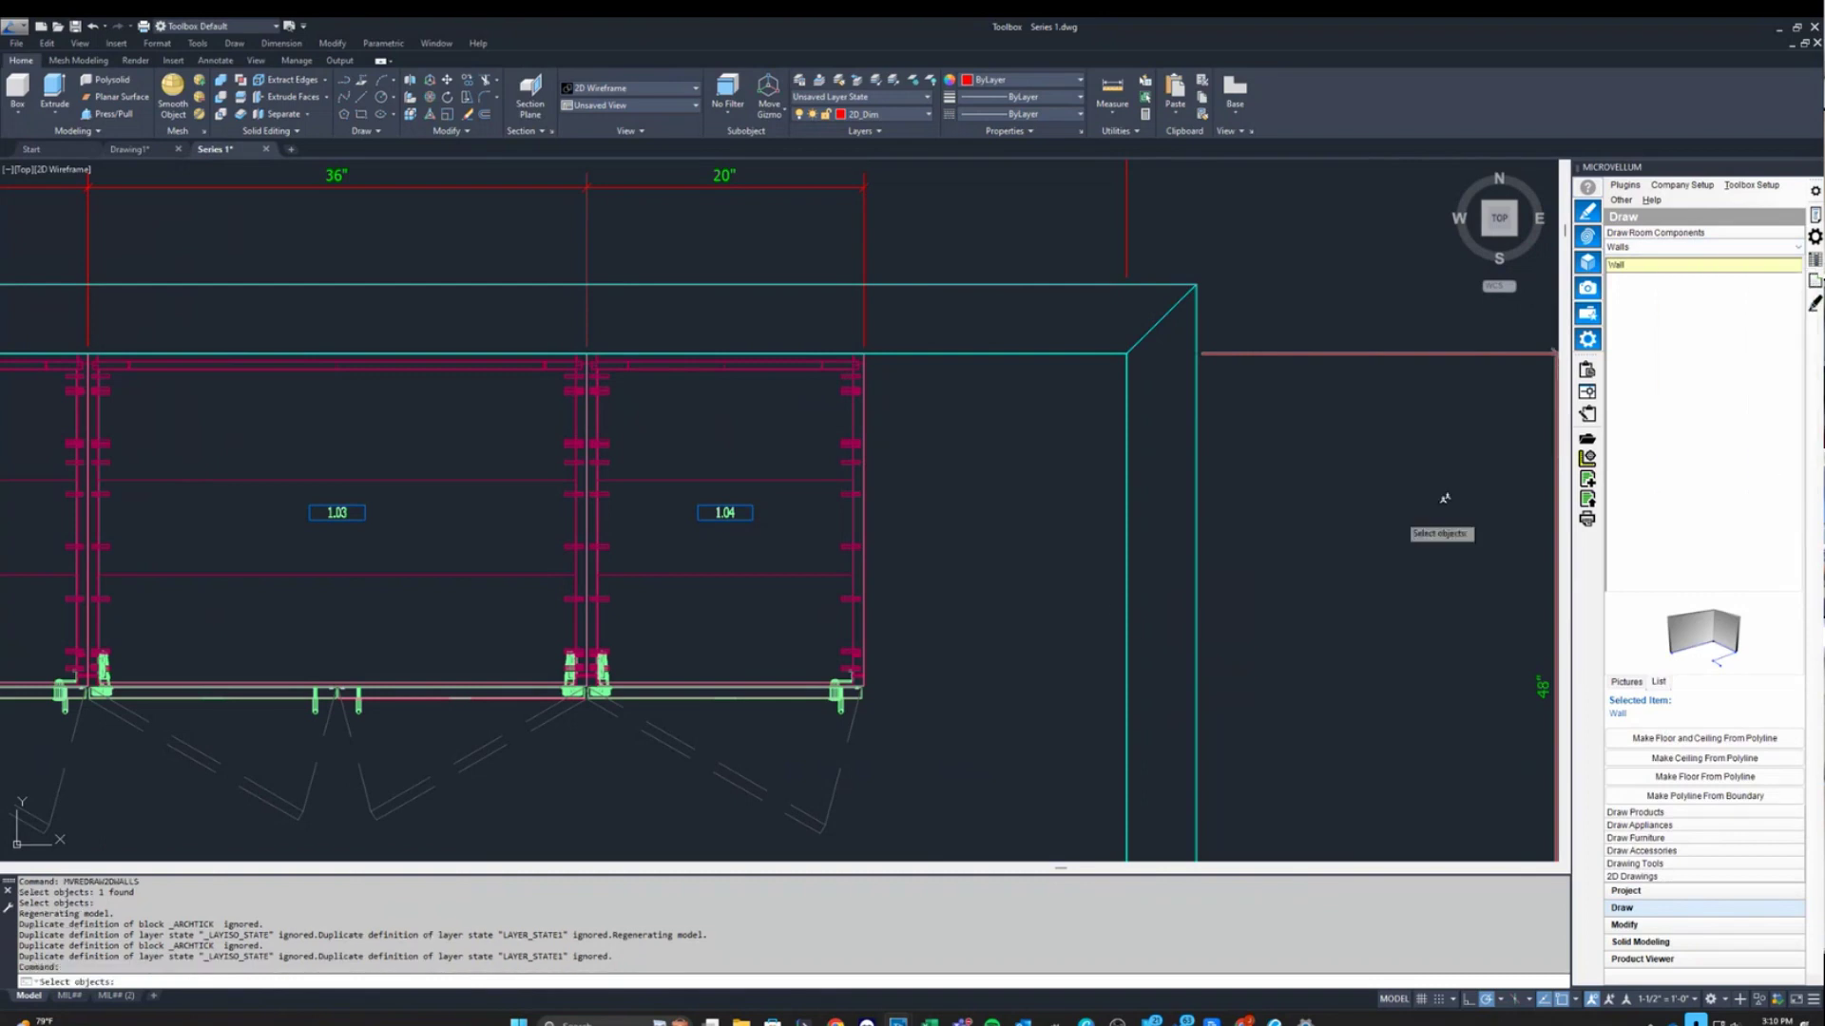
pyautogui.scroll(-2, 849, 529)
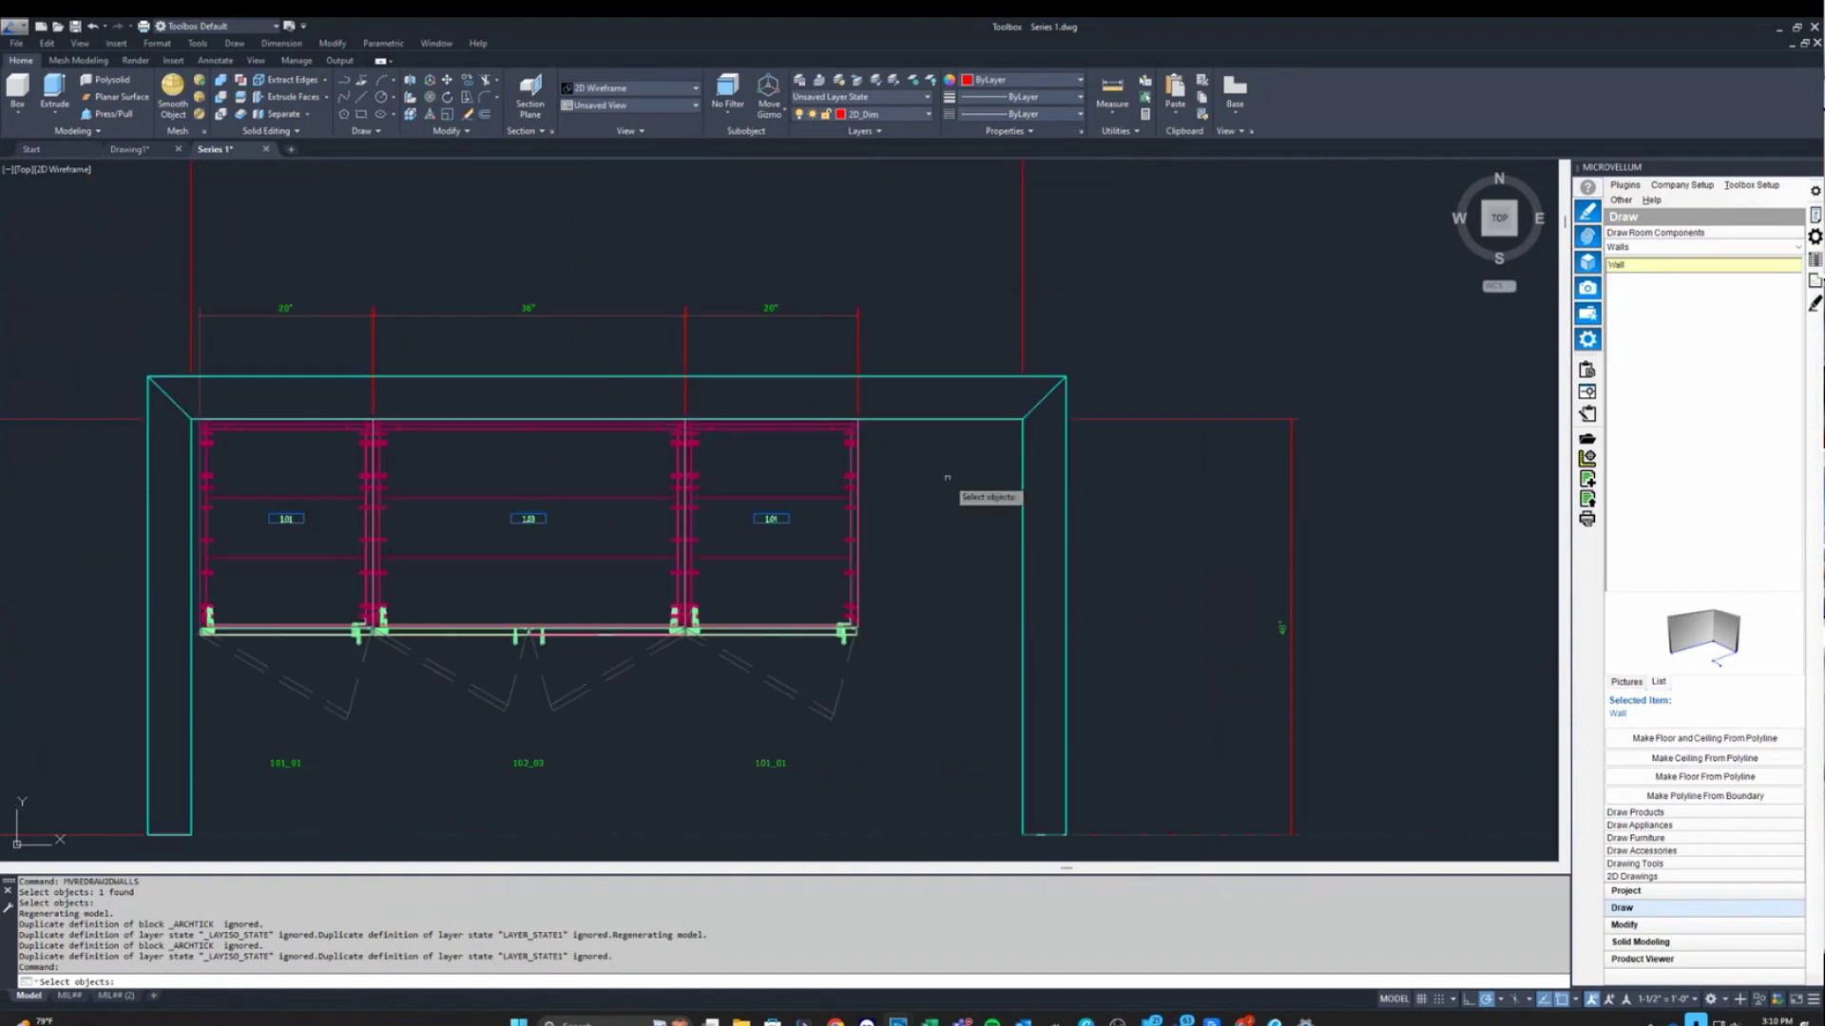
pyautogui.click(944, 419)
pyautogui.press('Return')
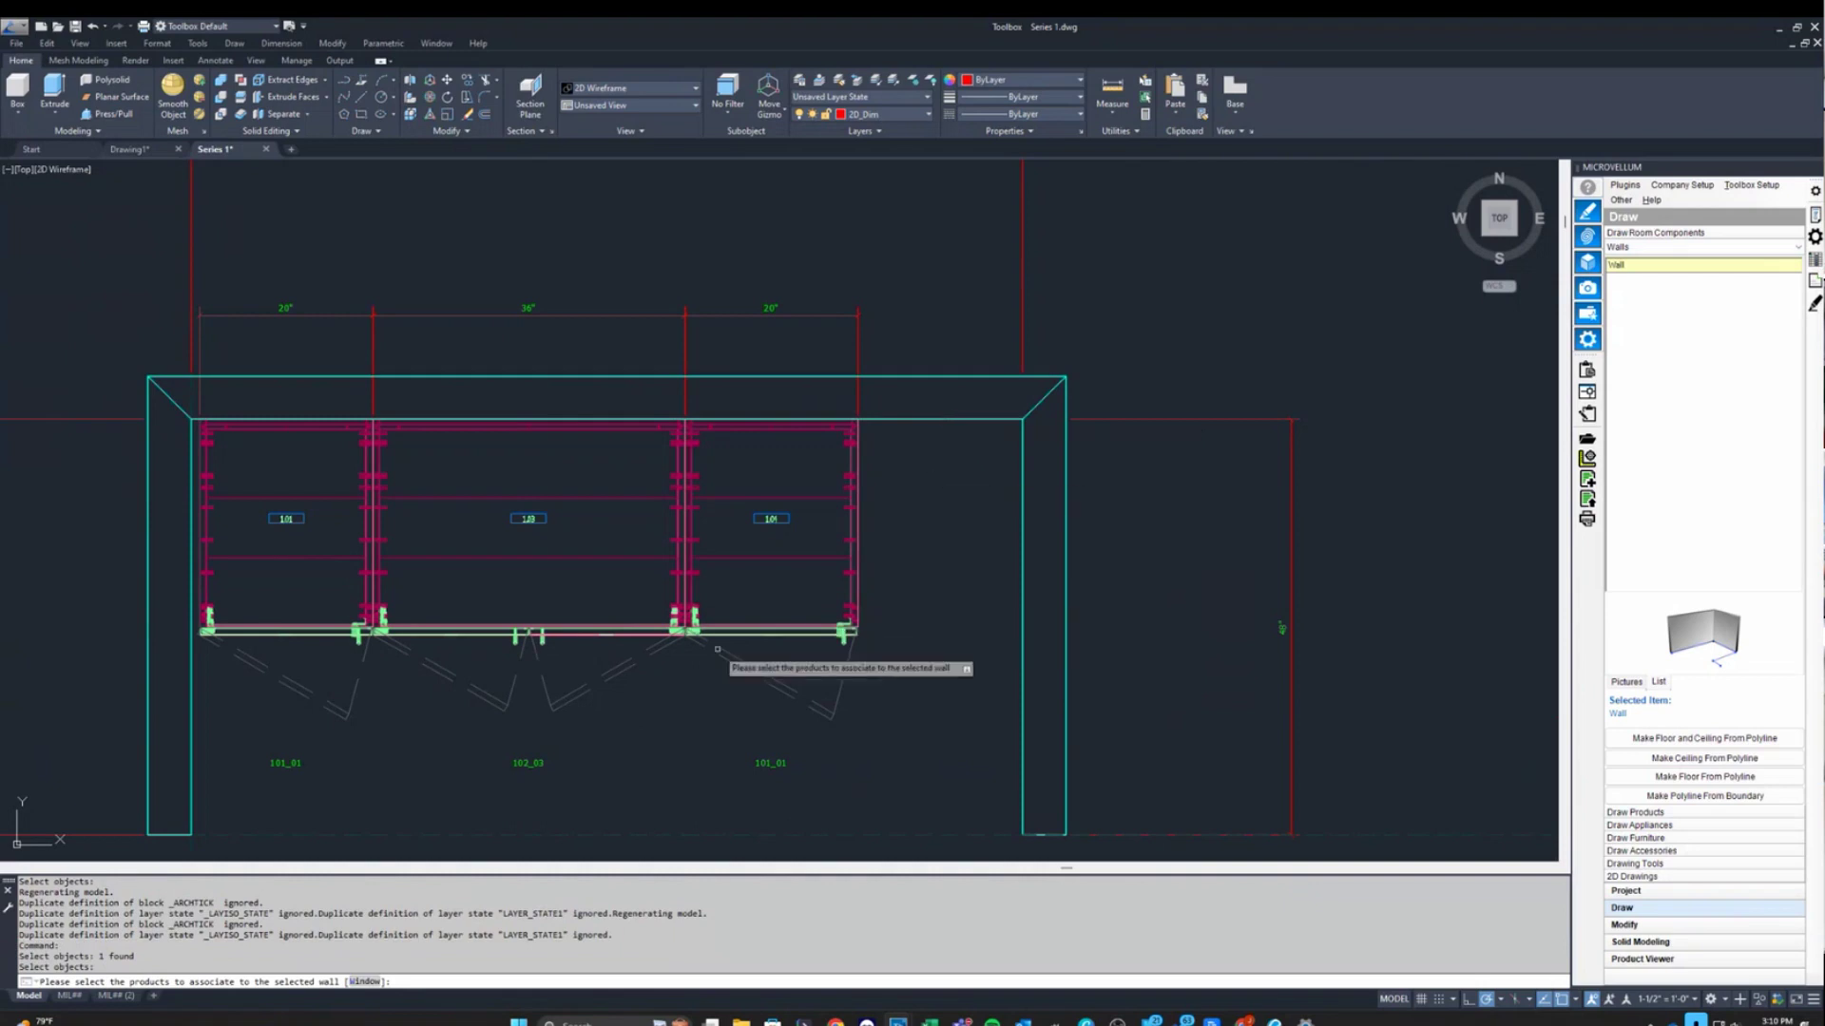
pyautogui.rightClick(794, 635)
pyautogui.click(809, 642)
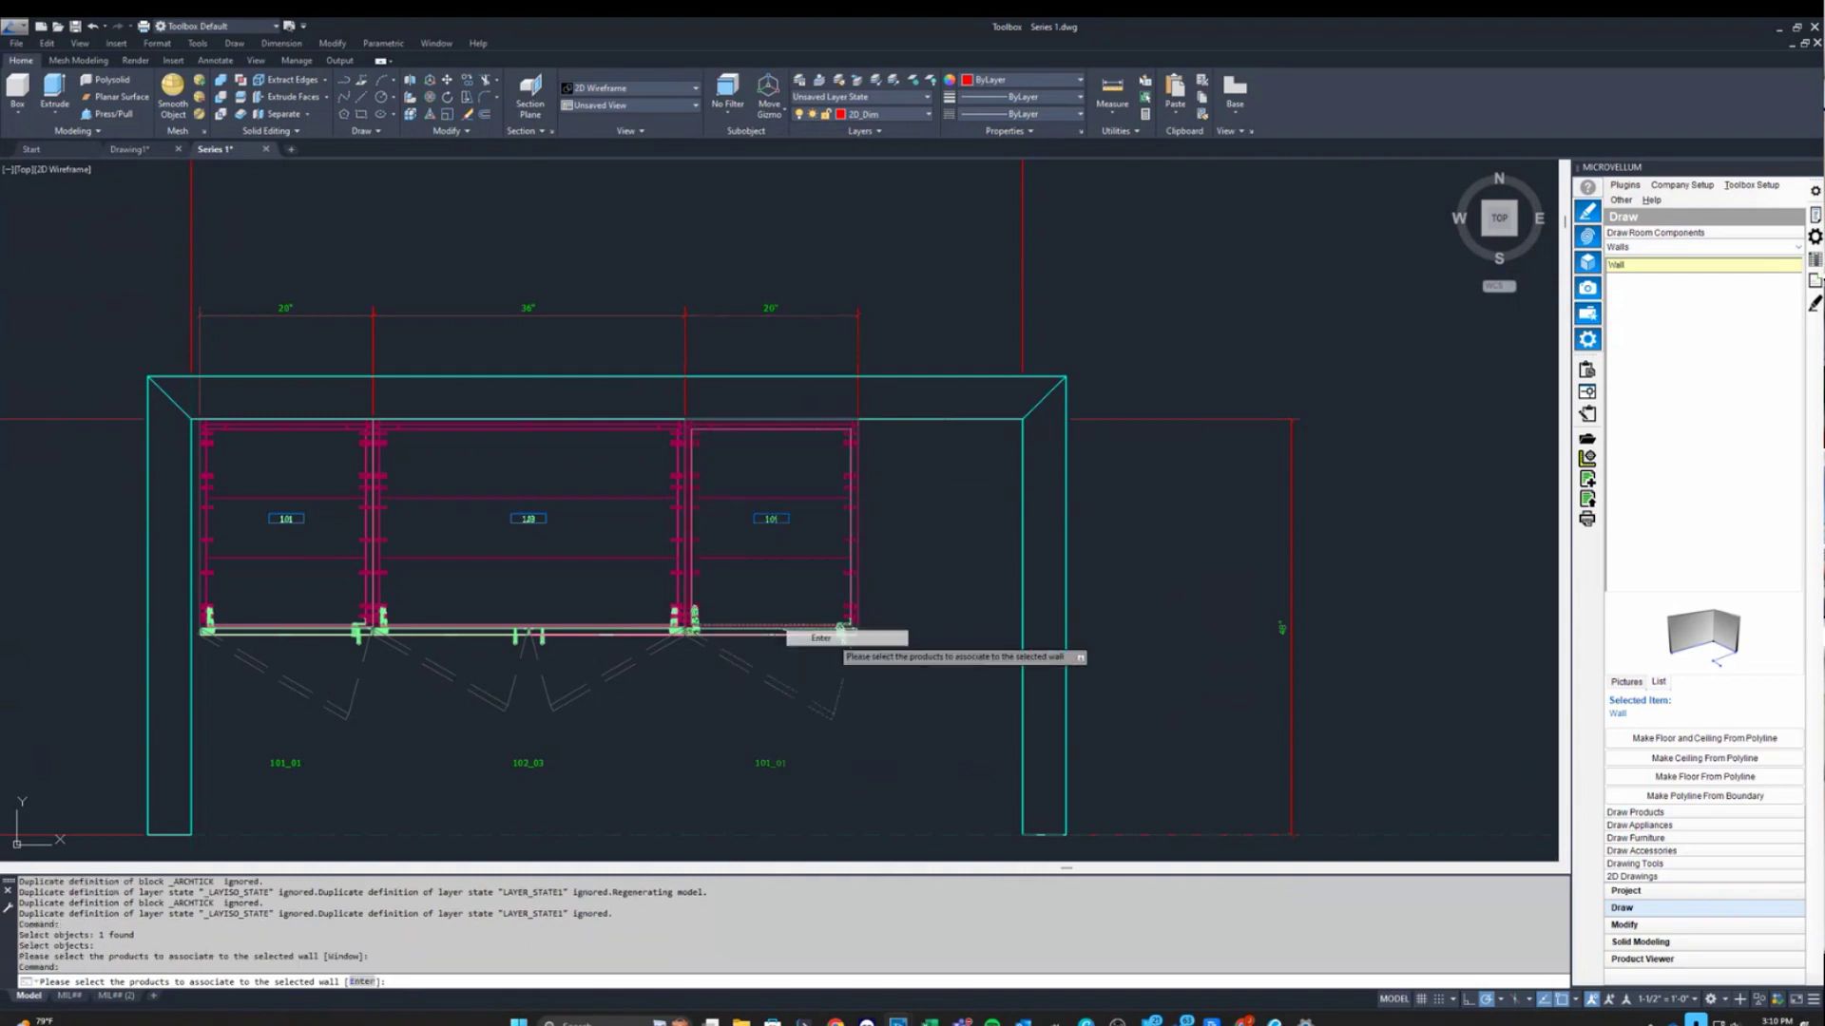
# Redraw the back wall's 2D elevation again to include the newly associated one-door cabinet.
pyautogui.scroll(-5, 582, 561)
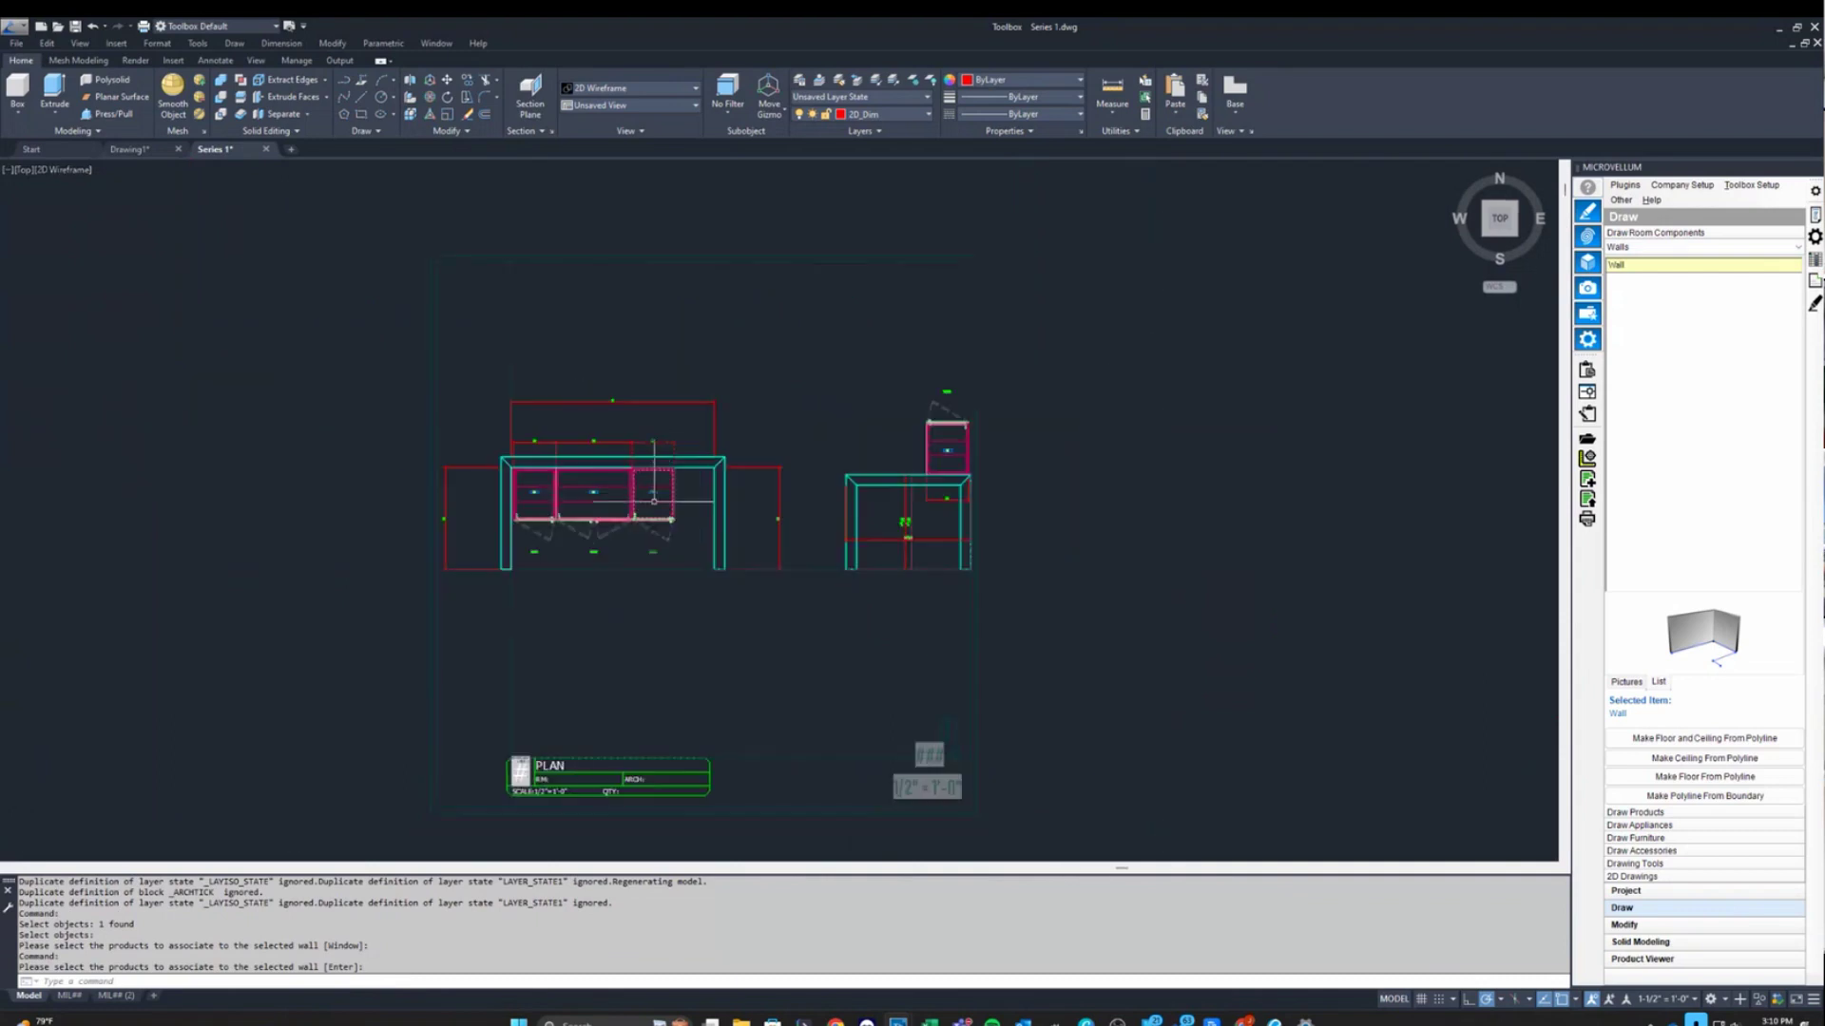
pyautogui.scroll(5, 700, 403)
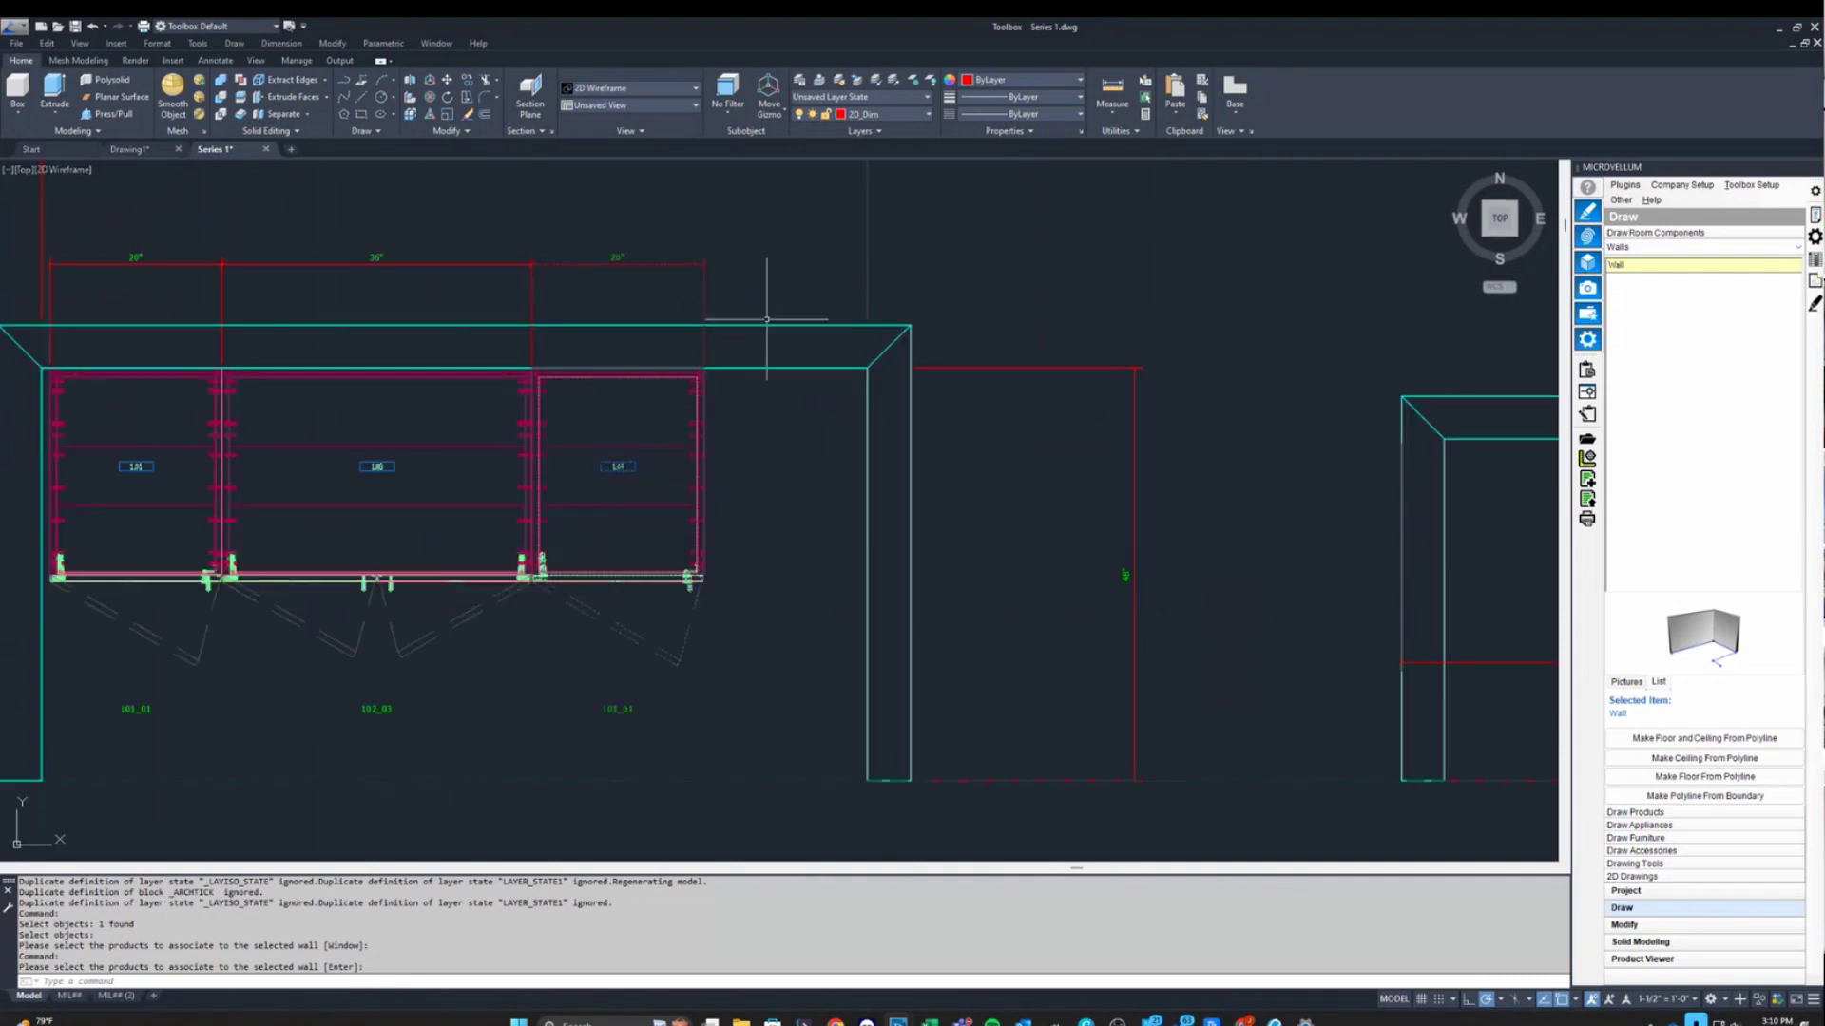
pyautogui.scroll(-8, 761, 293)
pyautogui.click(1632, 876)
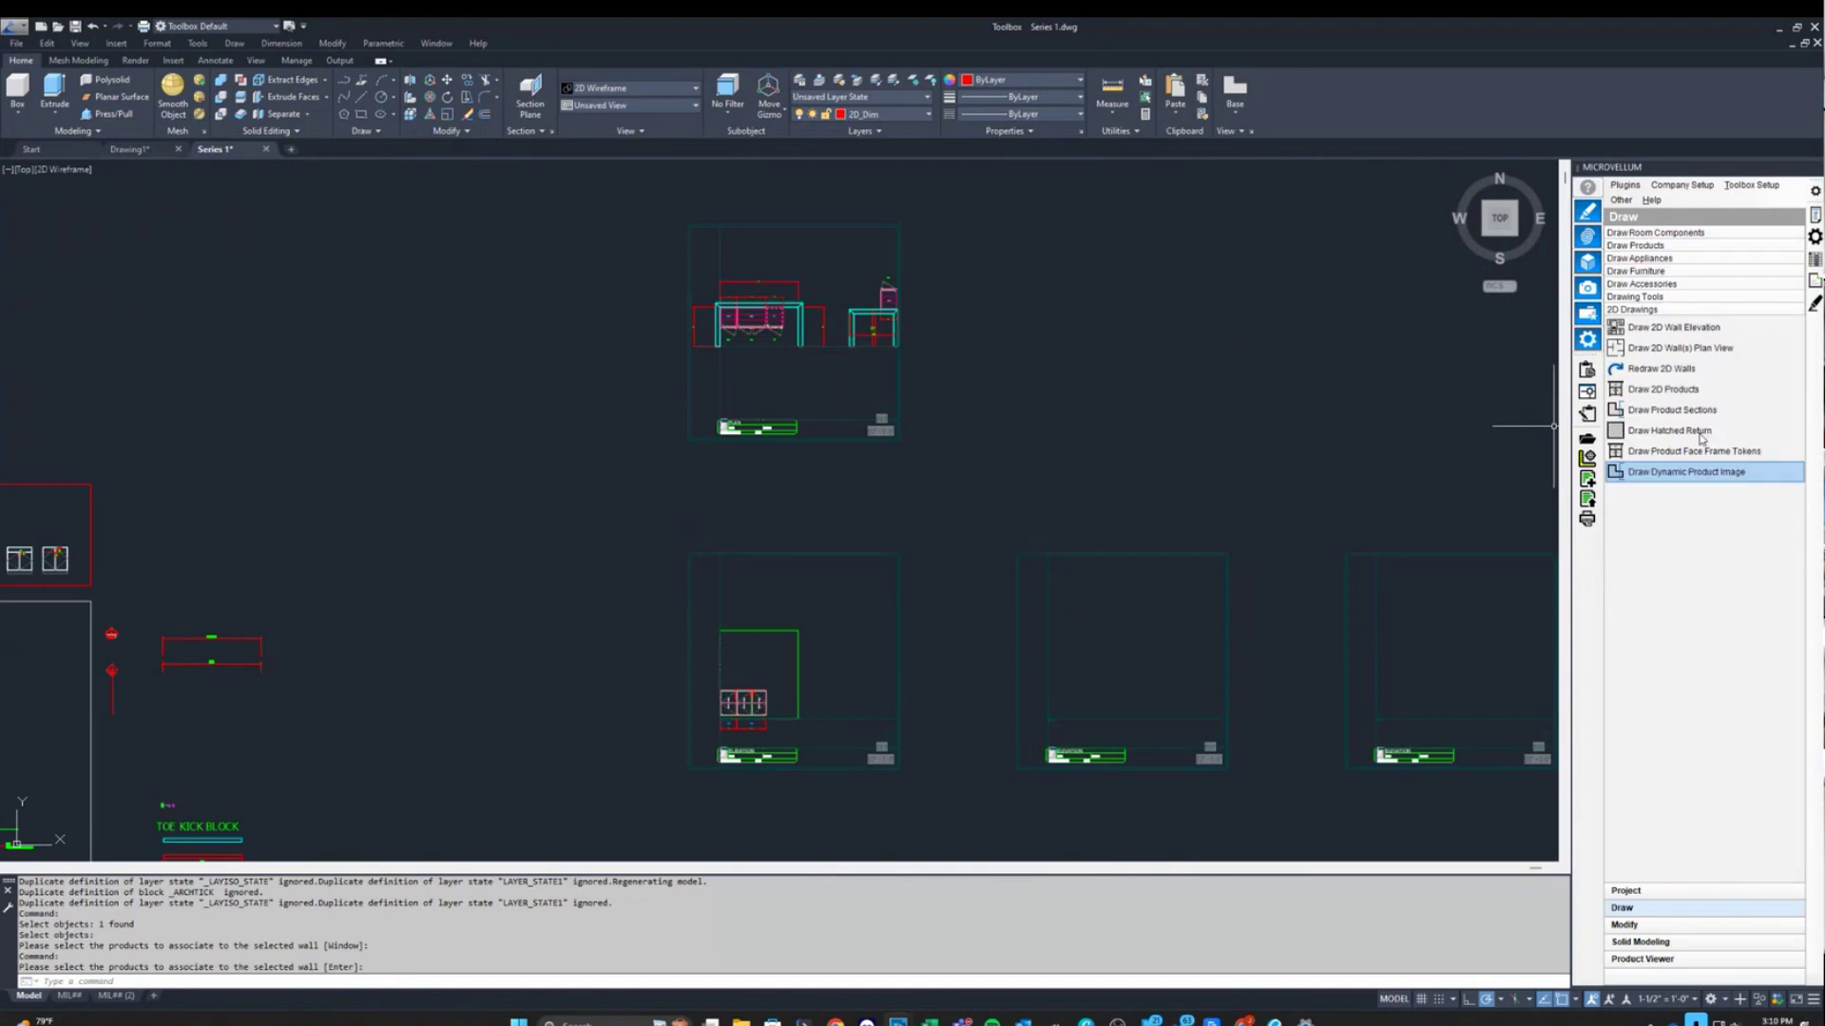
pyautogui.click(1661, 369)
pyautogui.click(799, 633)
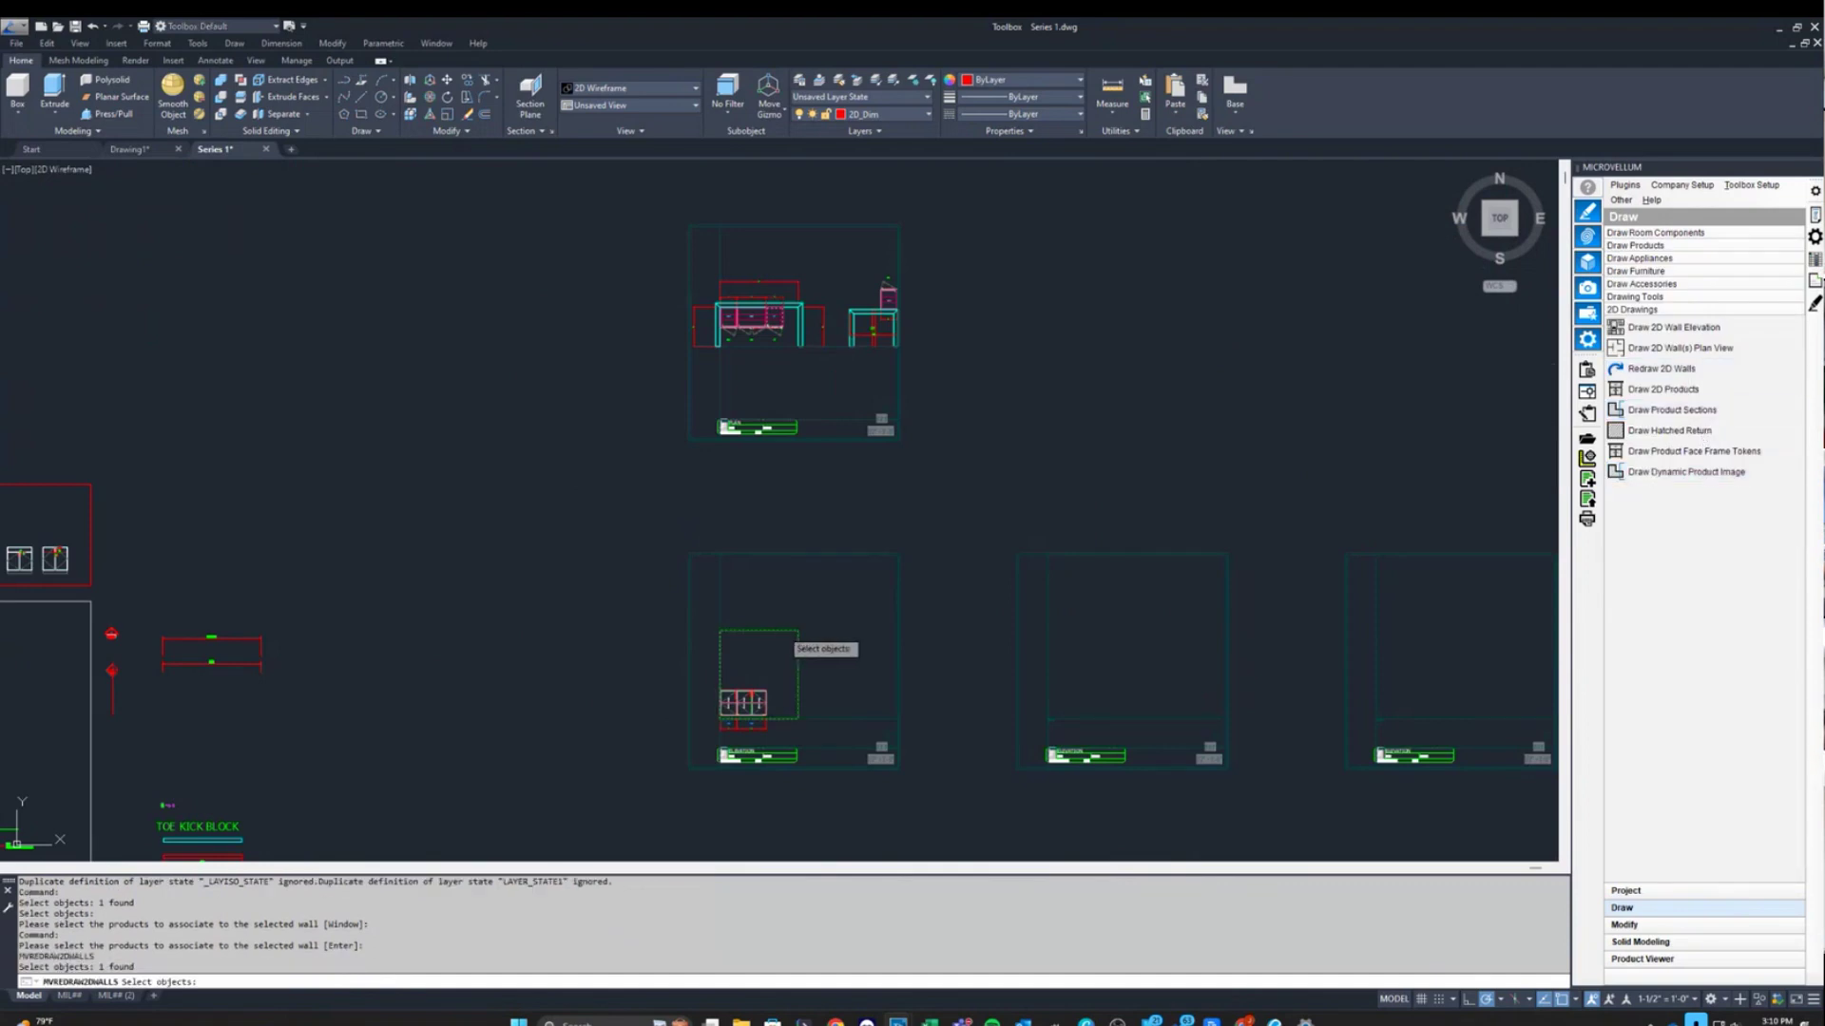
pyautogui.press('Return')
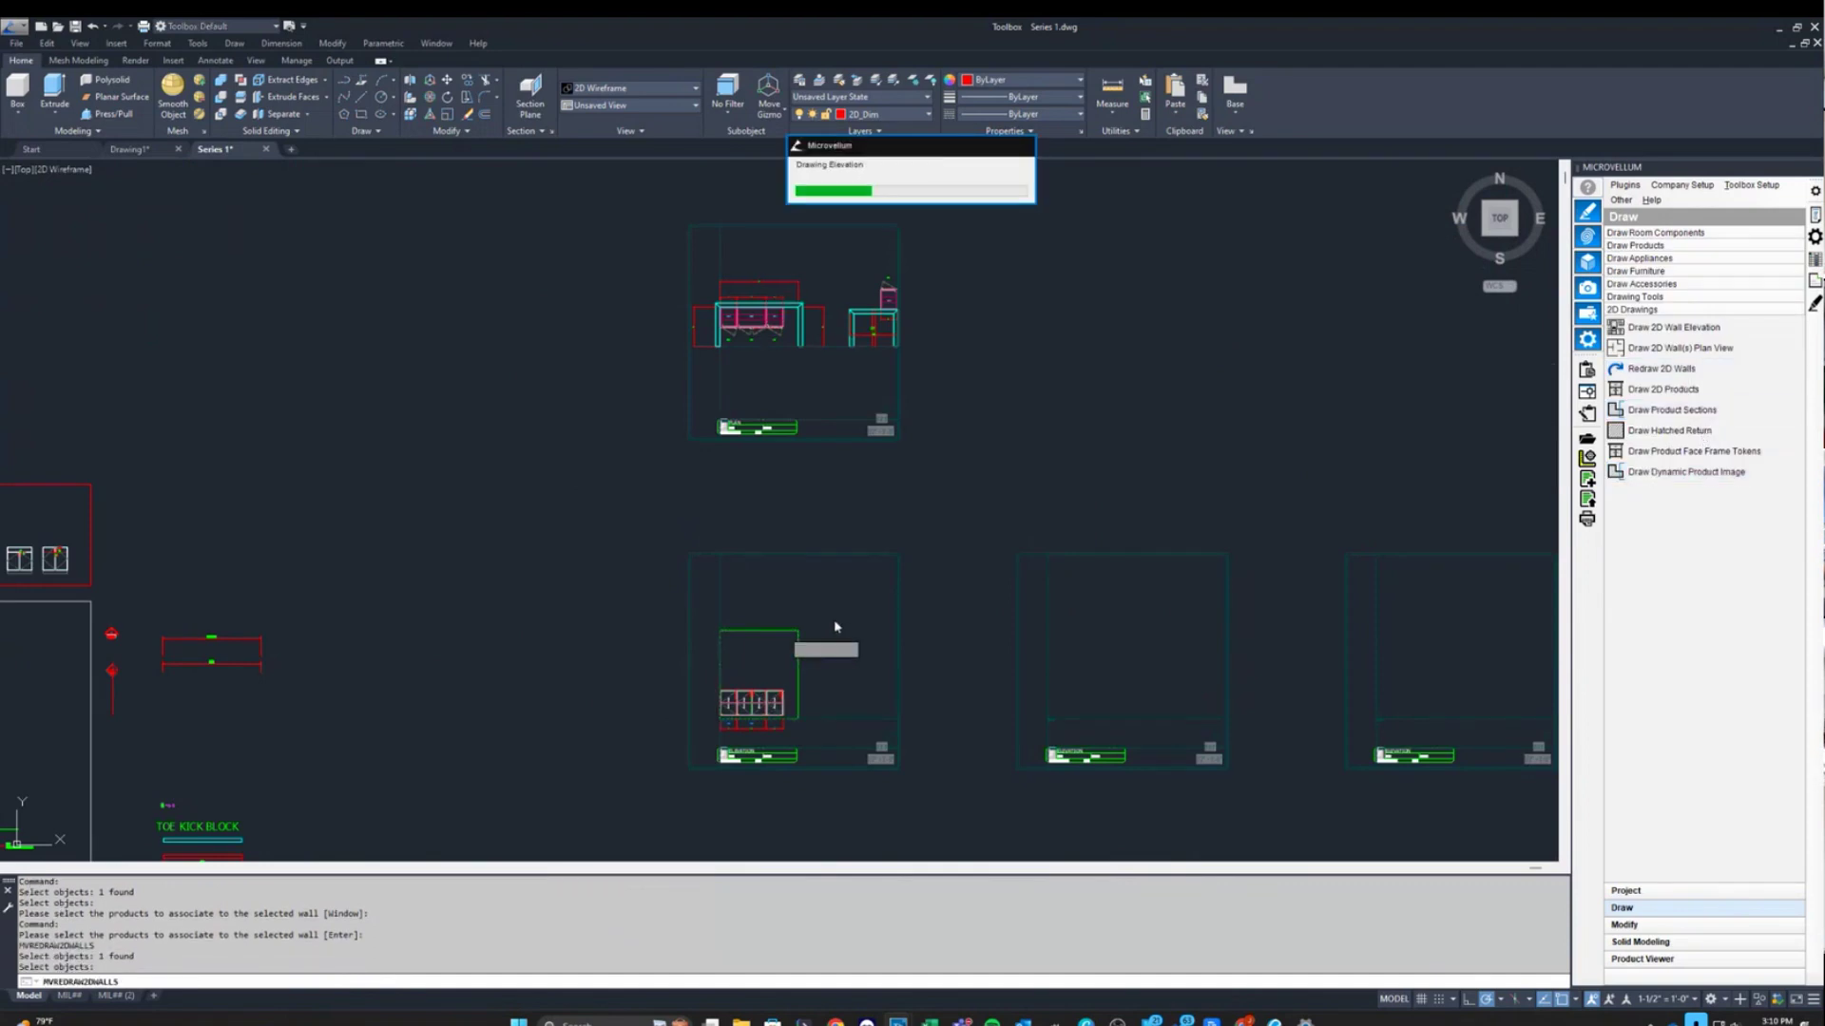
pyautogui.scroll(4, 789, 722)
pyautogui.scroll(2, 770, 757)
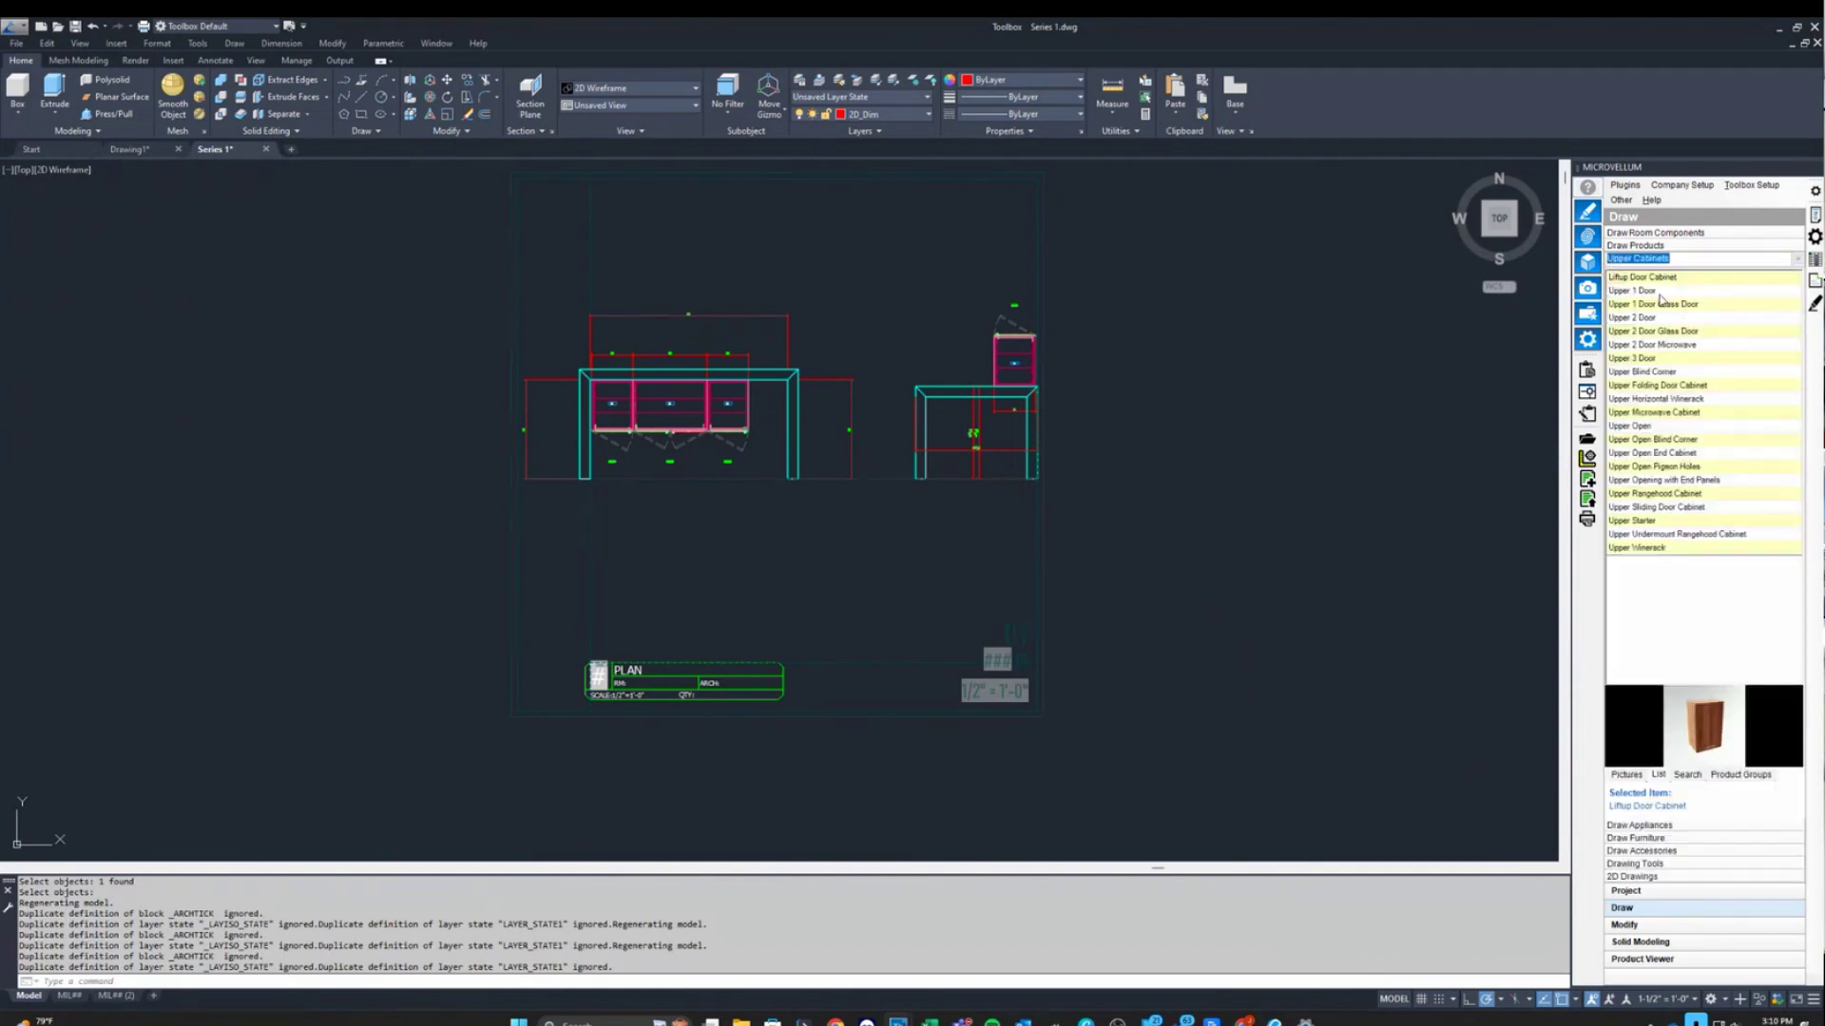
# Start placing one Upper 1 Door cabinet on the left side of the two-door base cabinet with Place Product Next to Another Product.
pyautogui.click(1656, 293)
pyautogui.scroll(6, 656, 430)
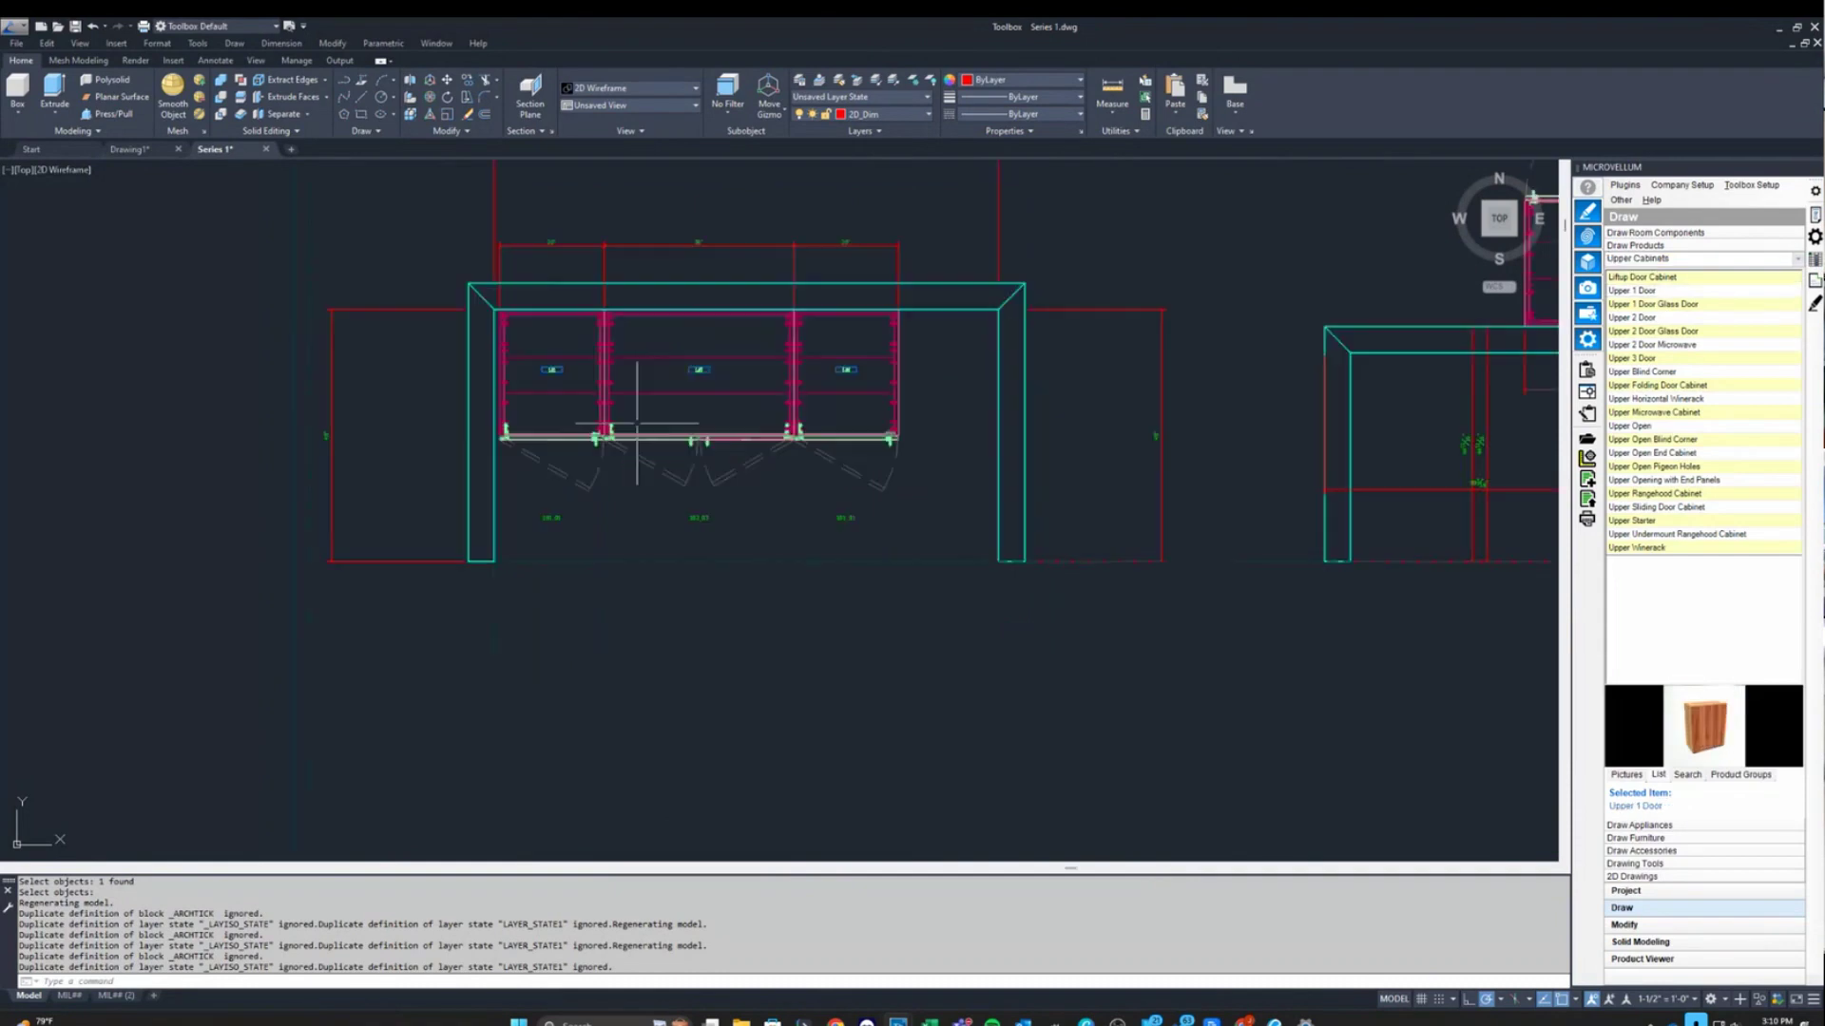
pyautogui.moveTo(390, 360); pyautogui.dragTo(381, 447, button='middle')
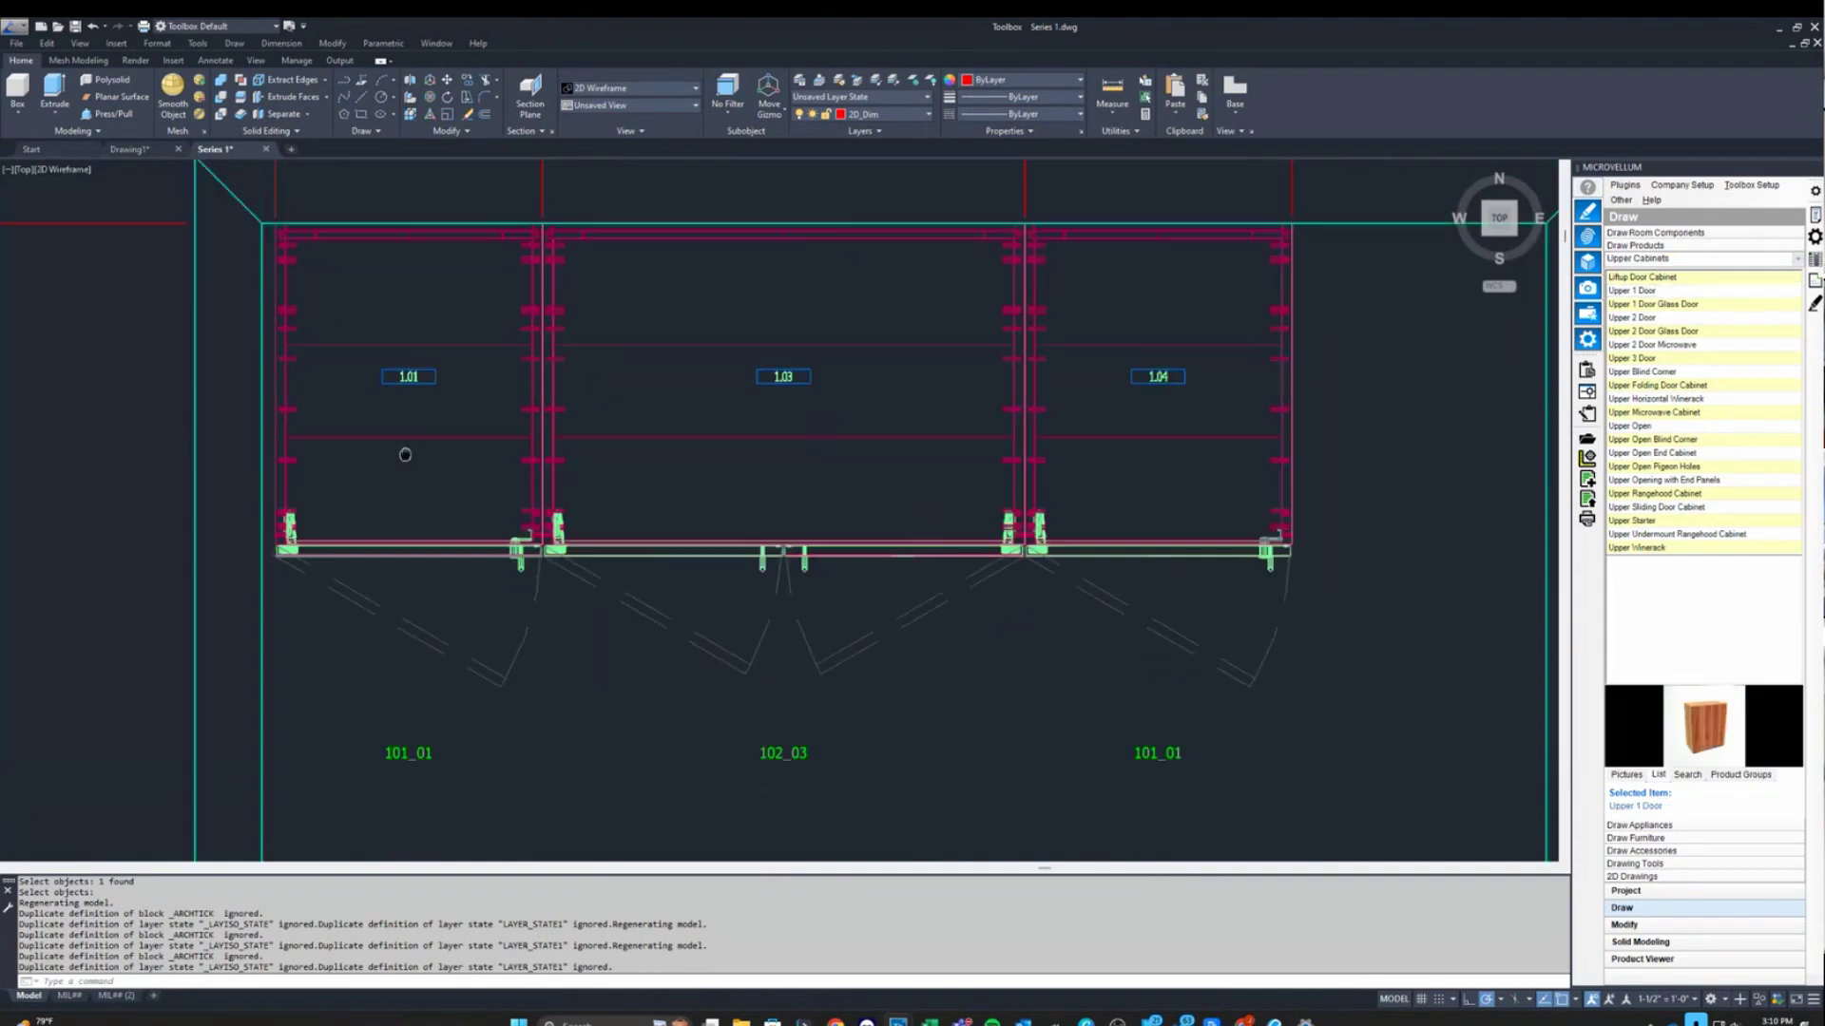
pyautogui.rightClick(1659, 293)
pyautogui.moveTo(1733, 323)
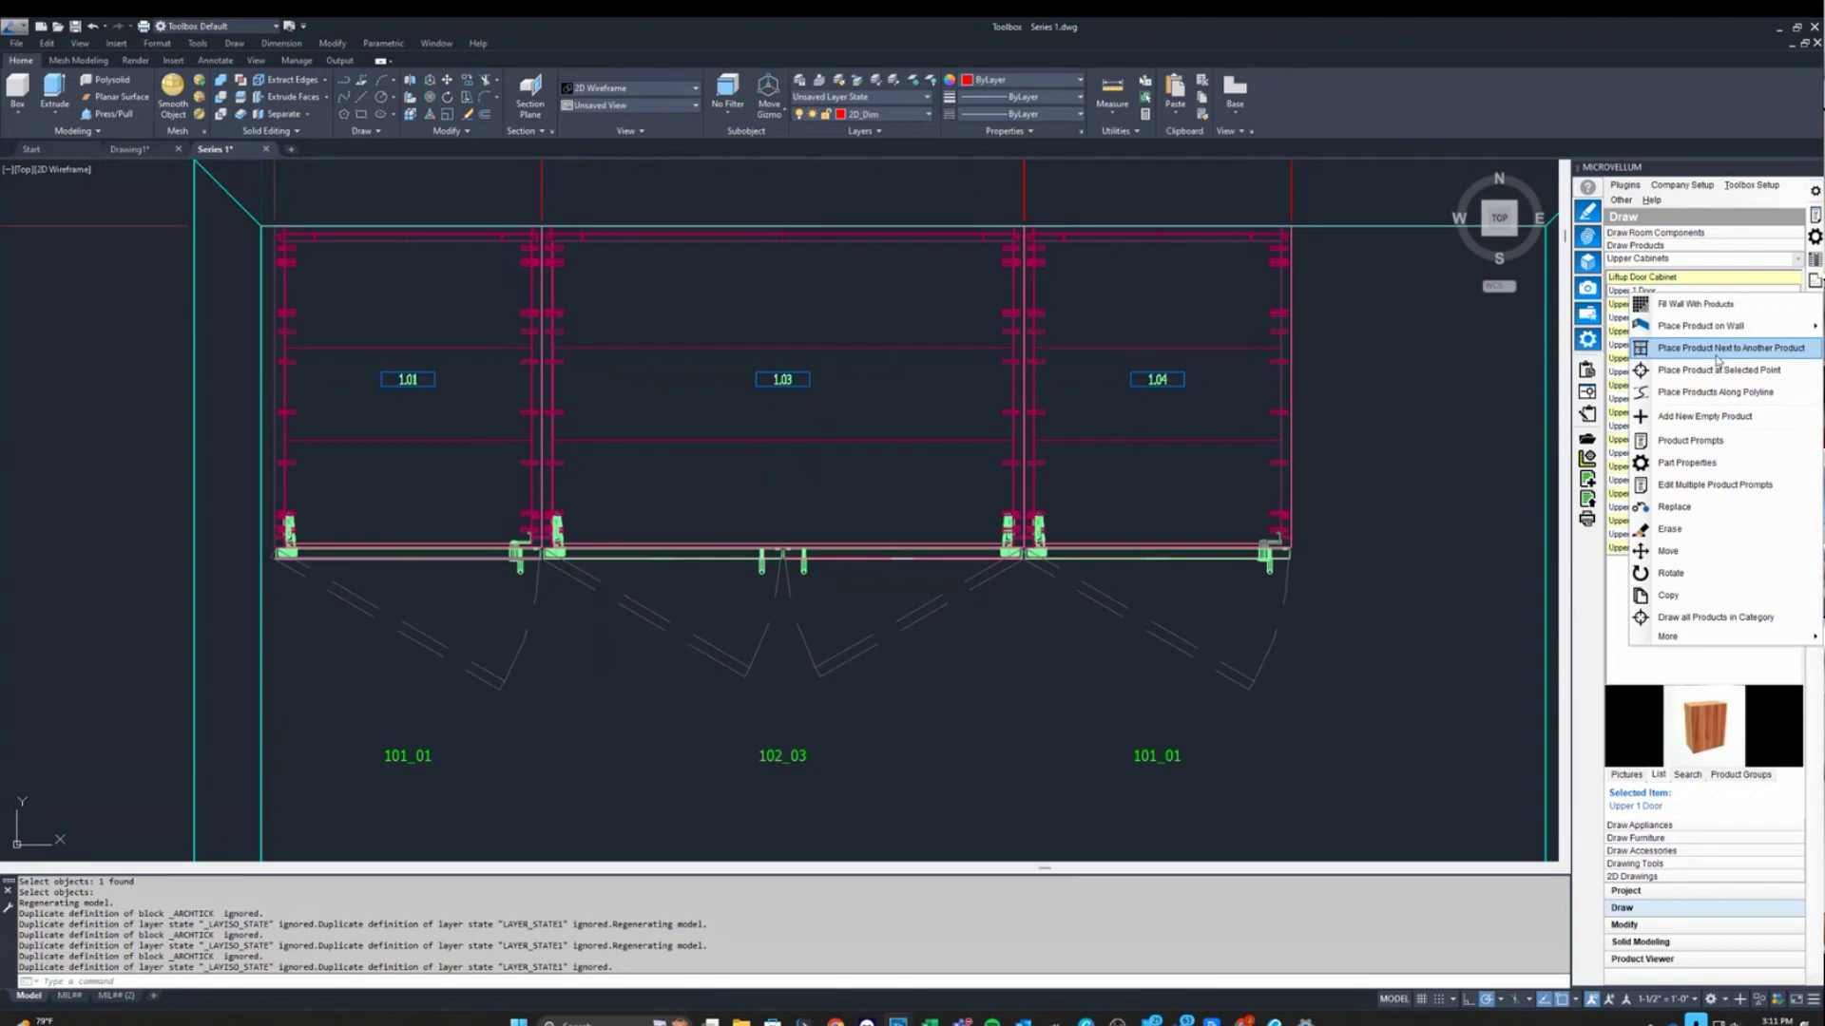
pyautogui.click(1719, 359)
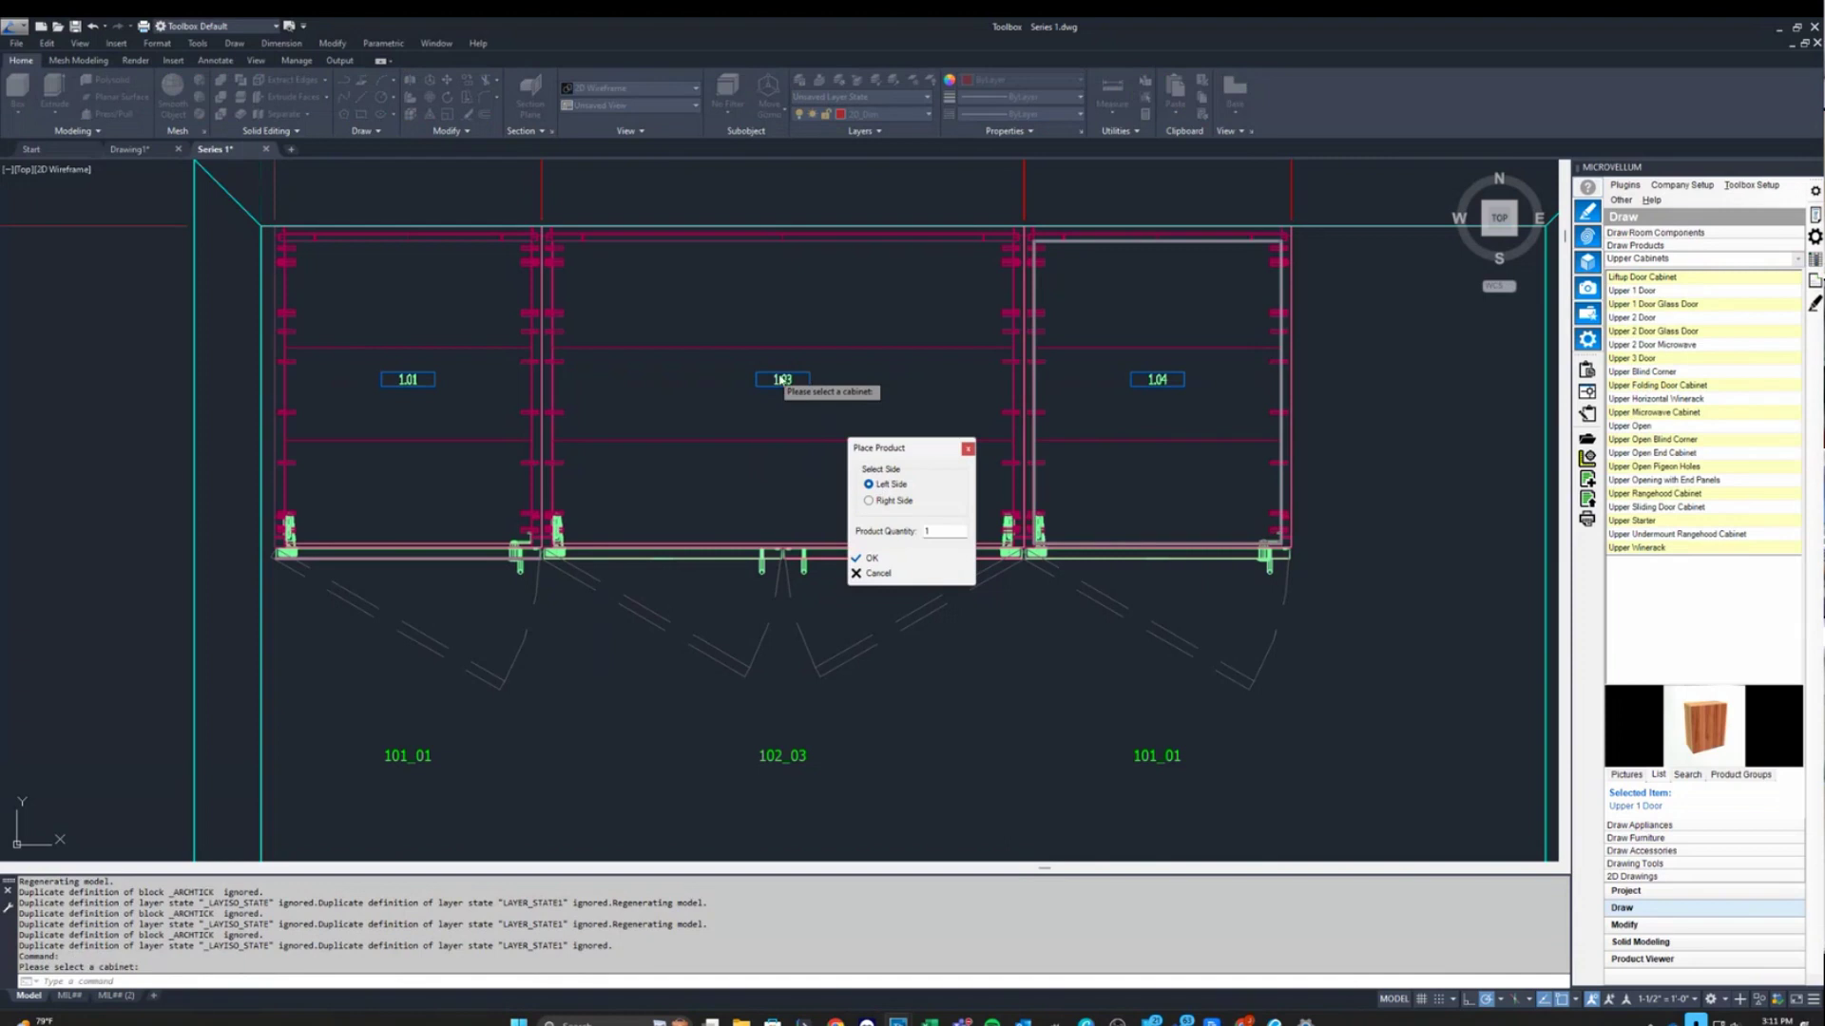
pyautogui.click(869, 558)
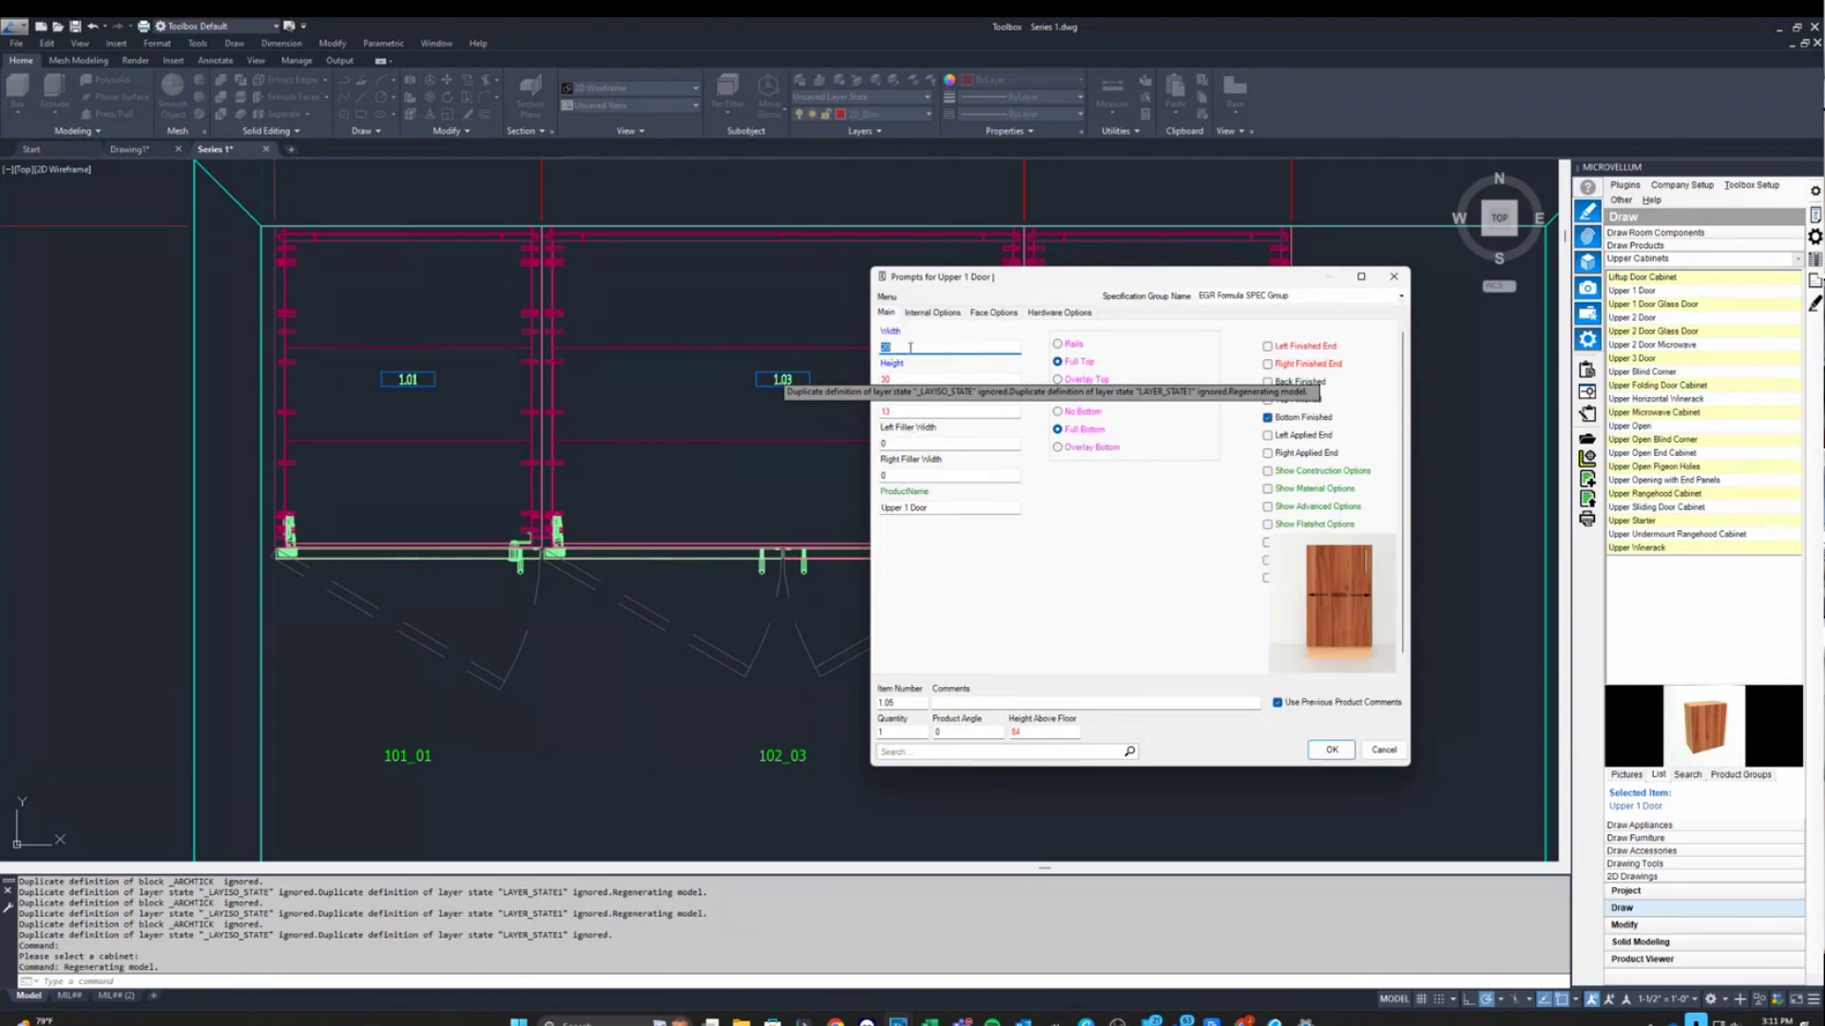
# Set the upper cabinet's width from the back corners of the leftmost base cabinet, accept its prompts, and check it in the elevation.
pyautogui.press('Return')
pyautogui.scroll(3, 242, 289)
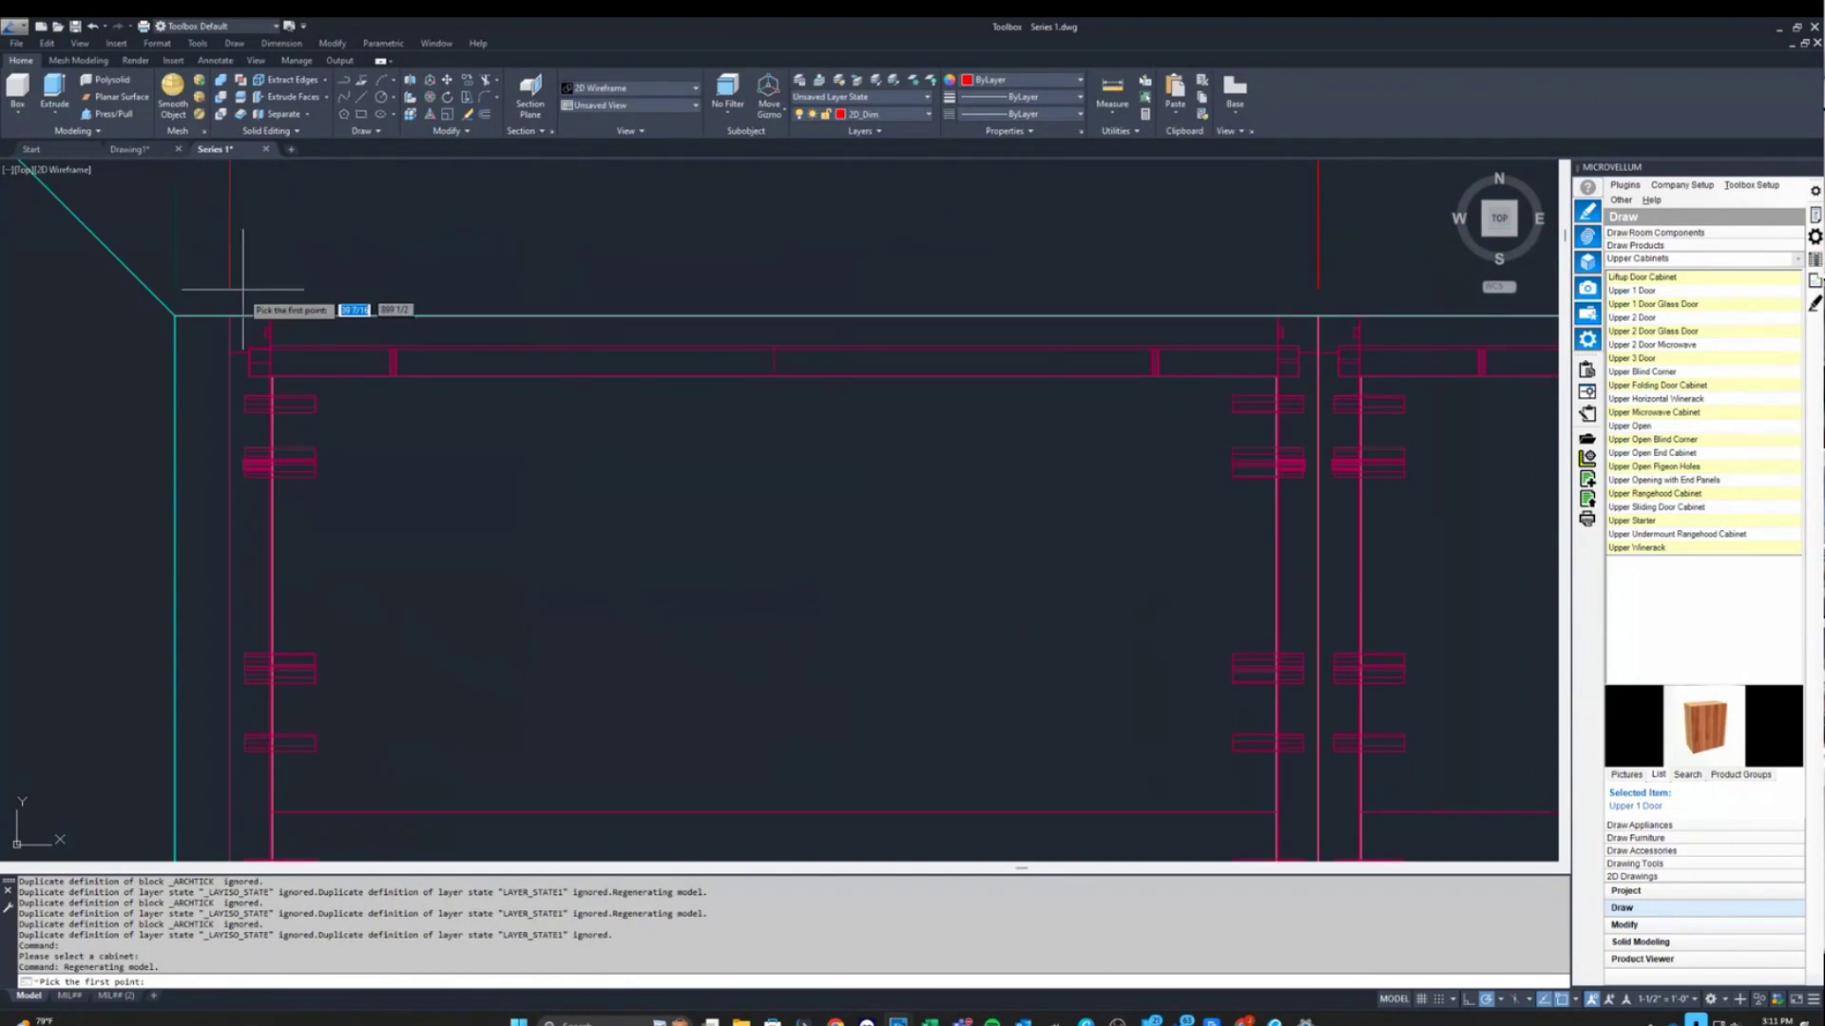
pyautogui.click(229, 315)
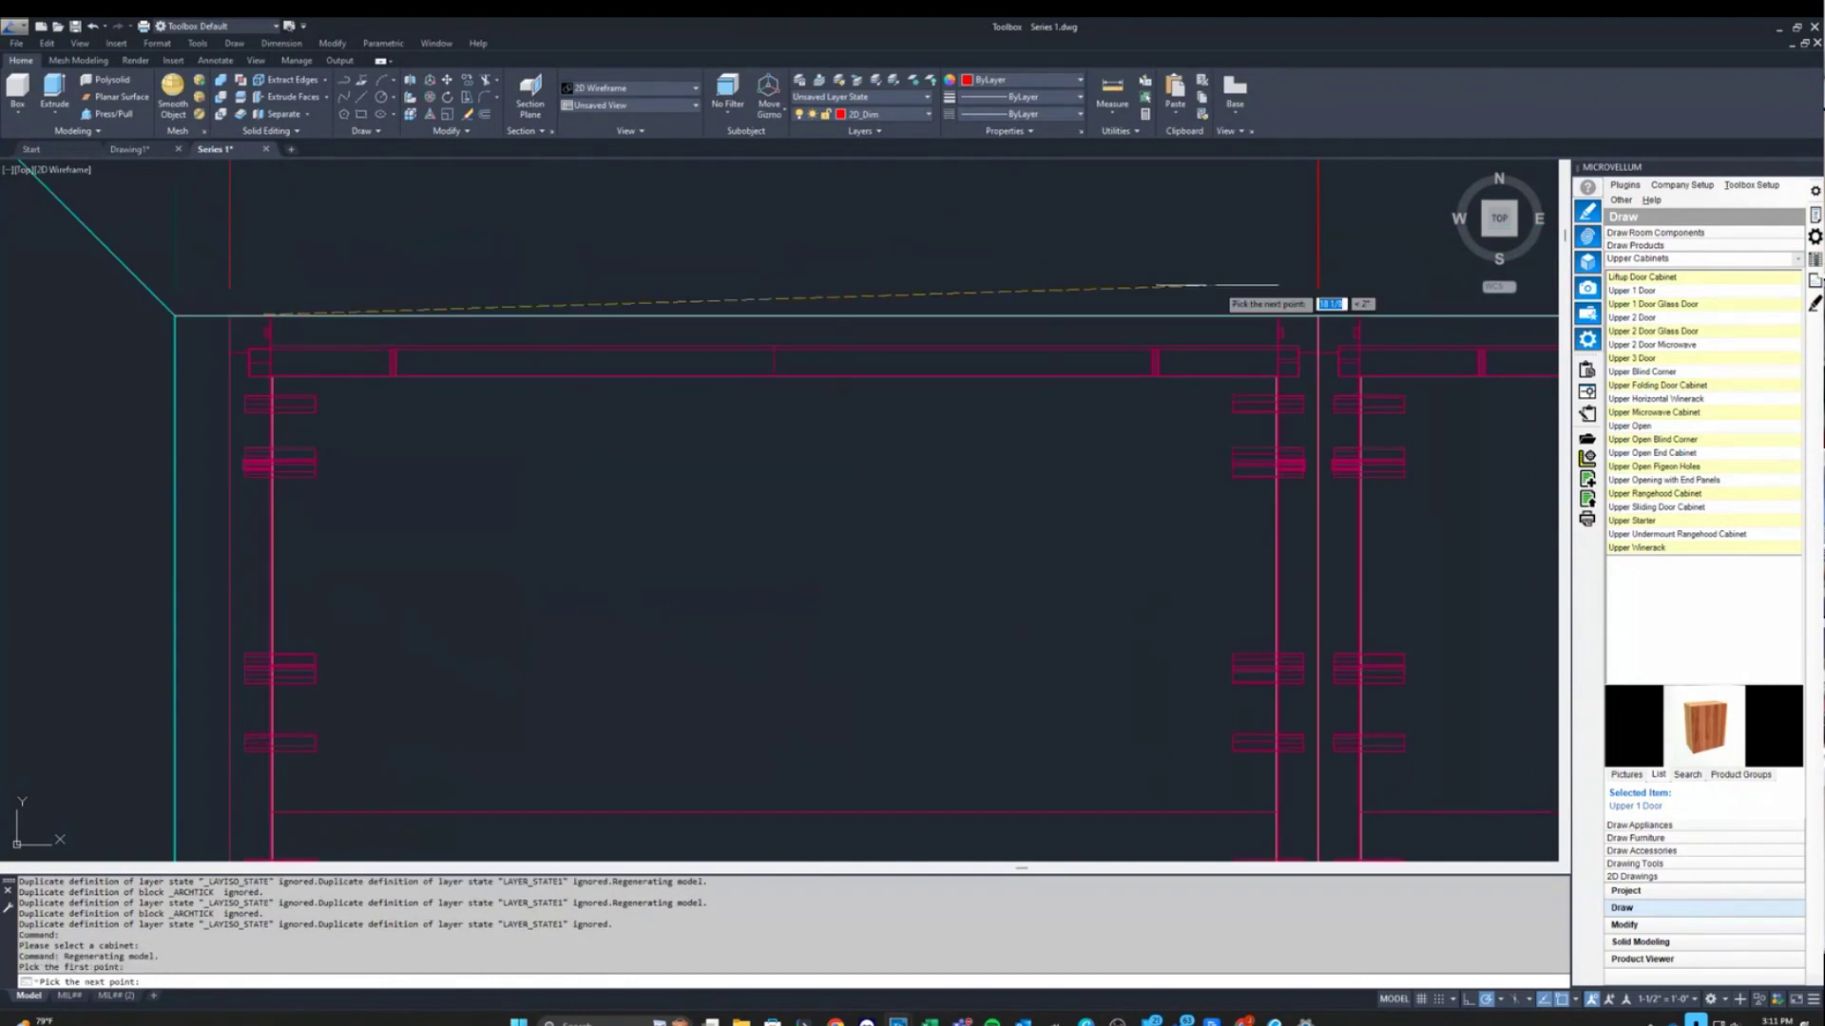
pyautogui.click(1315, 315)
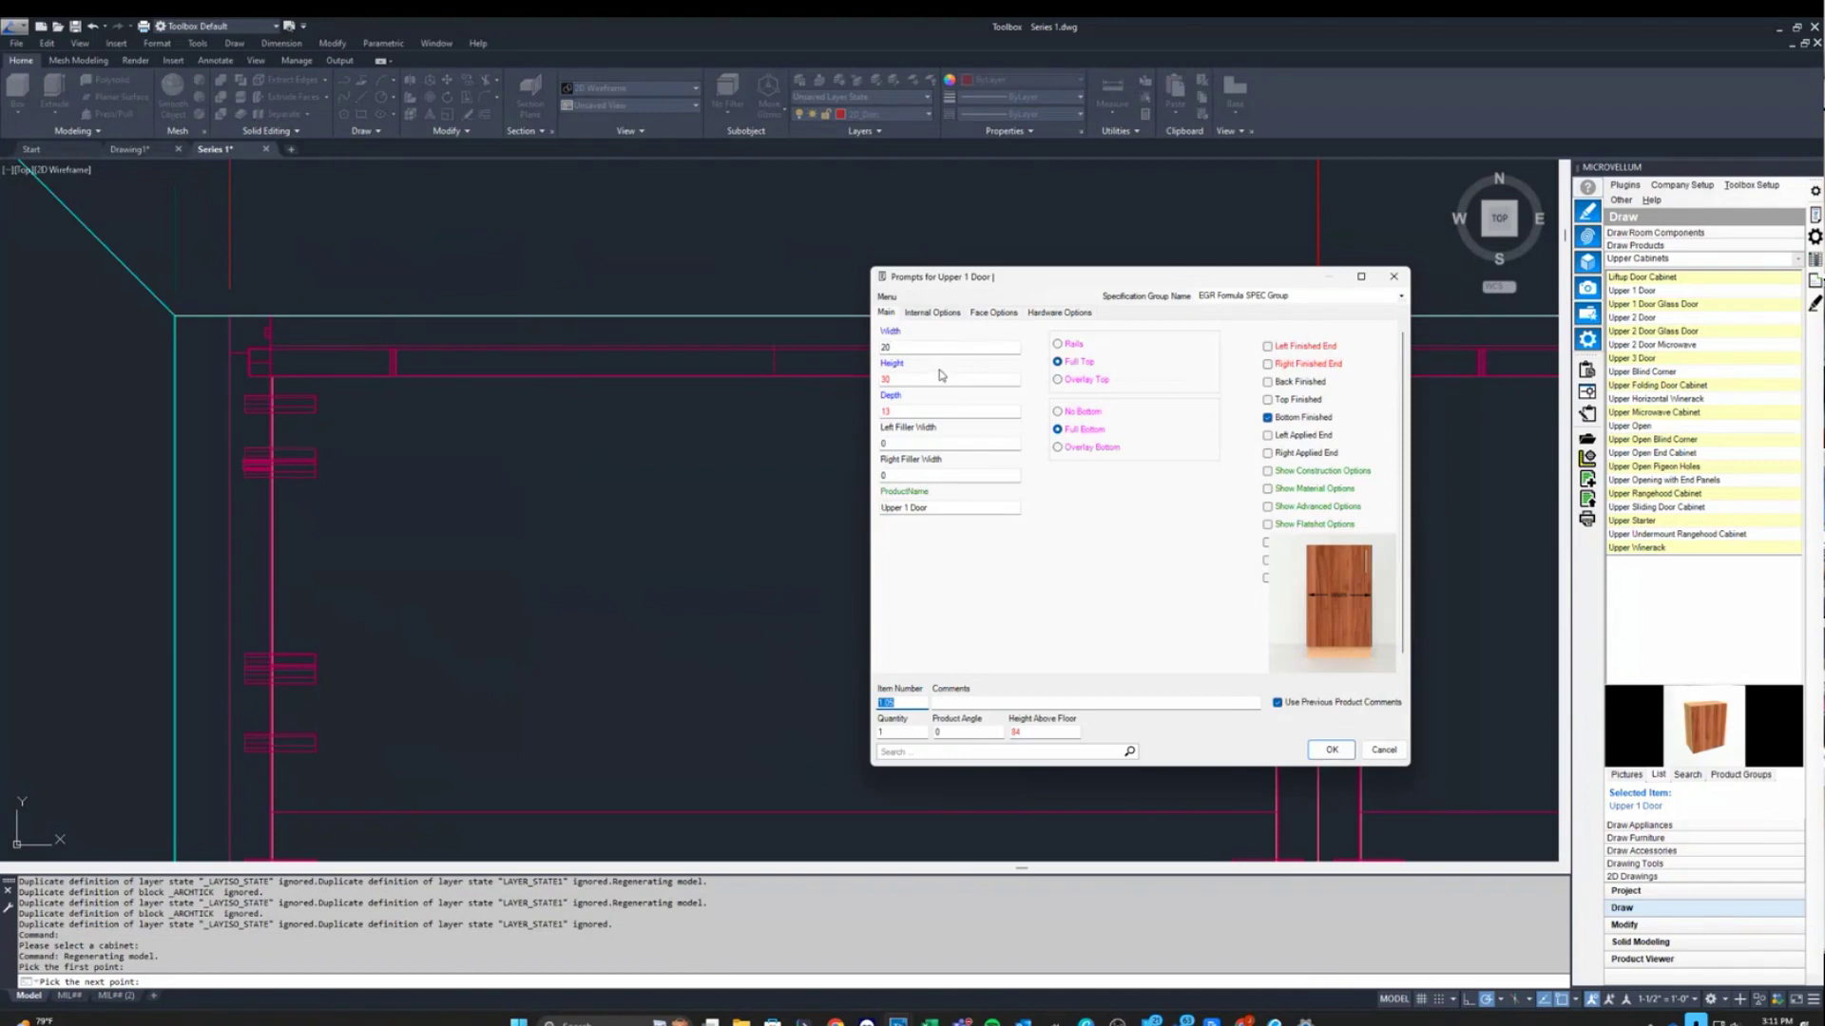
pyautogui.click(1332, 750)
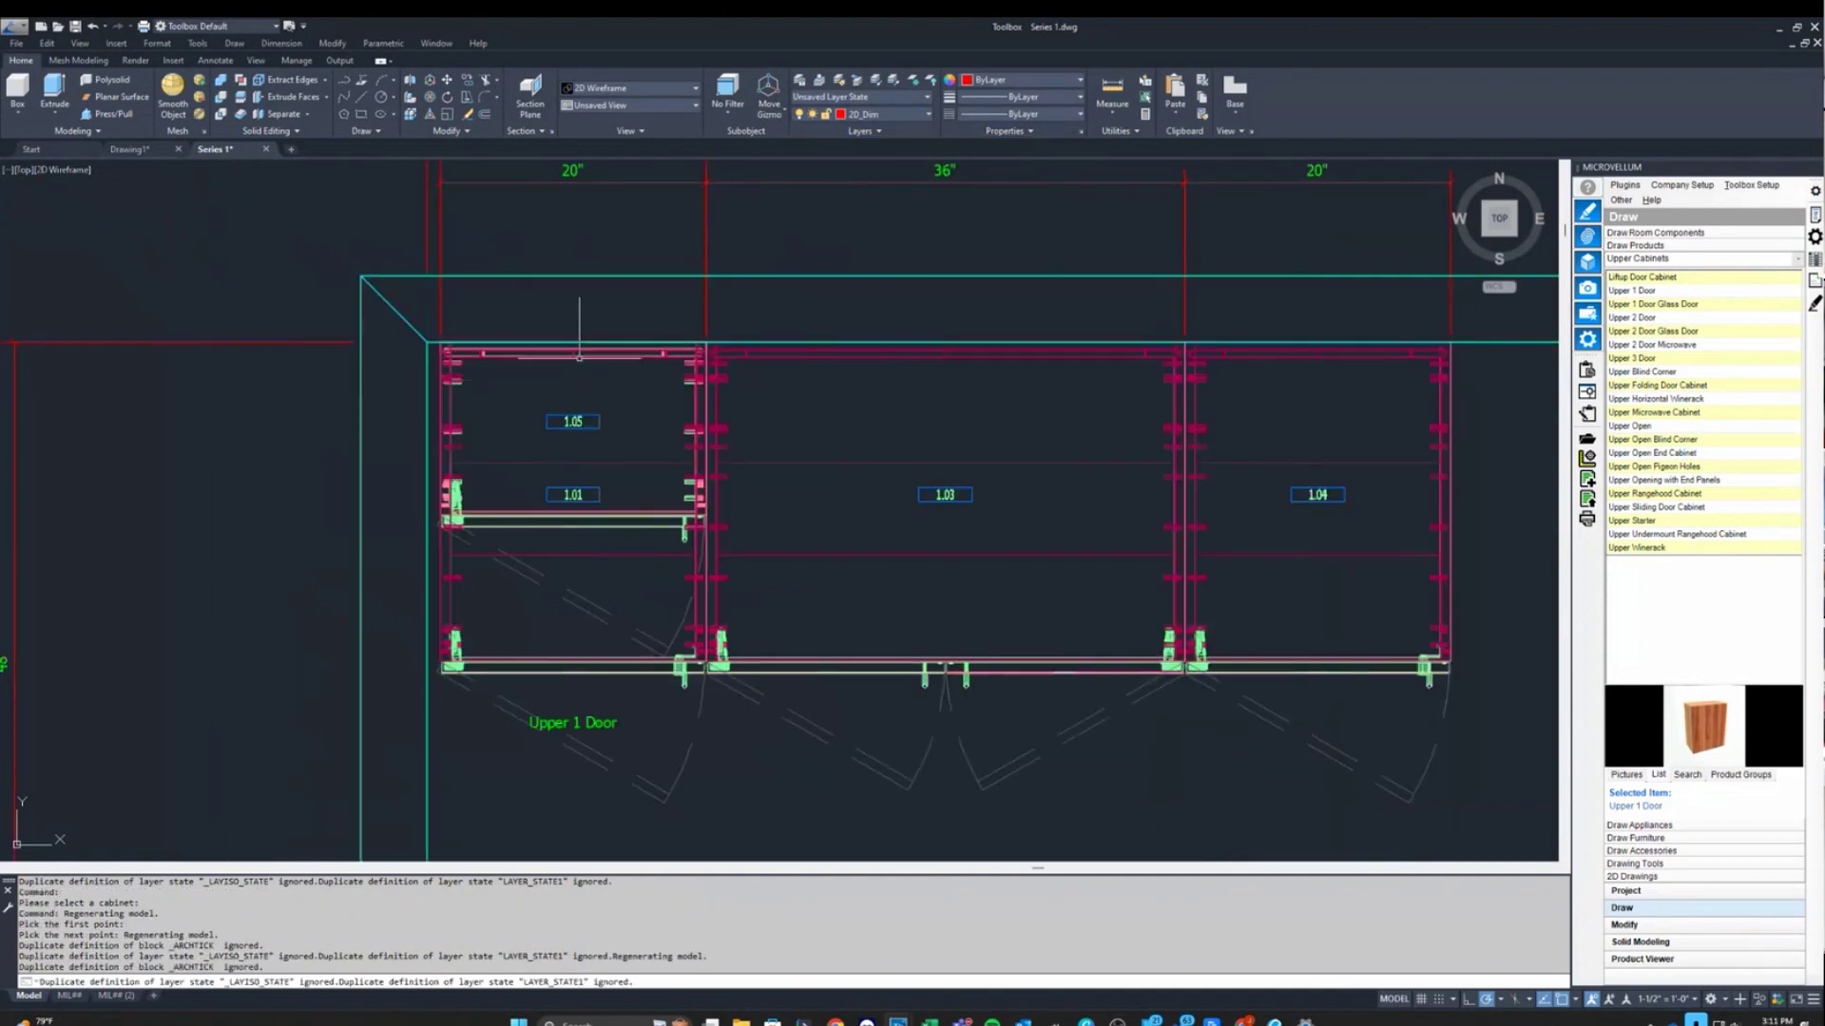
pyautogui.scroll(-5, 599, 314)
pyautogui.scroll(4, 608, 513)
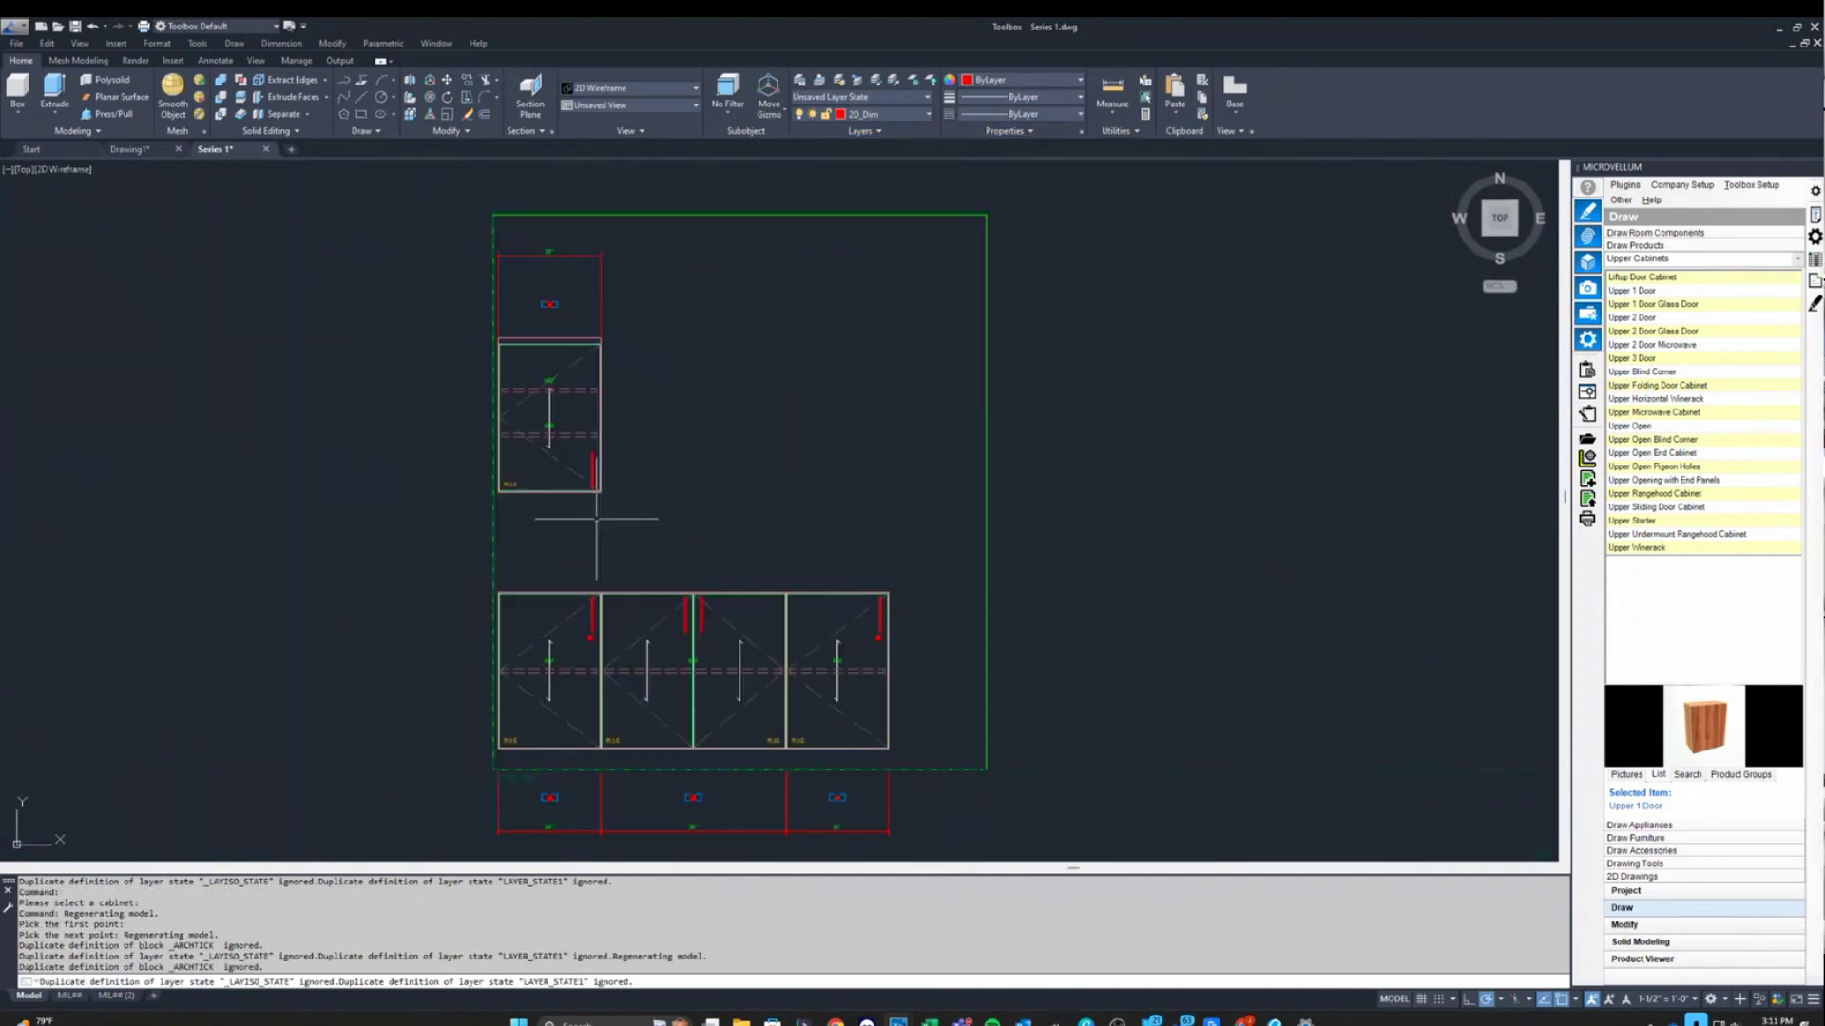
pyautogui.scroll(2, 469, 444)
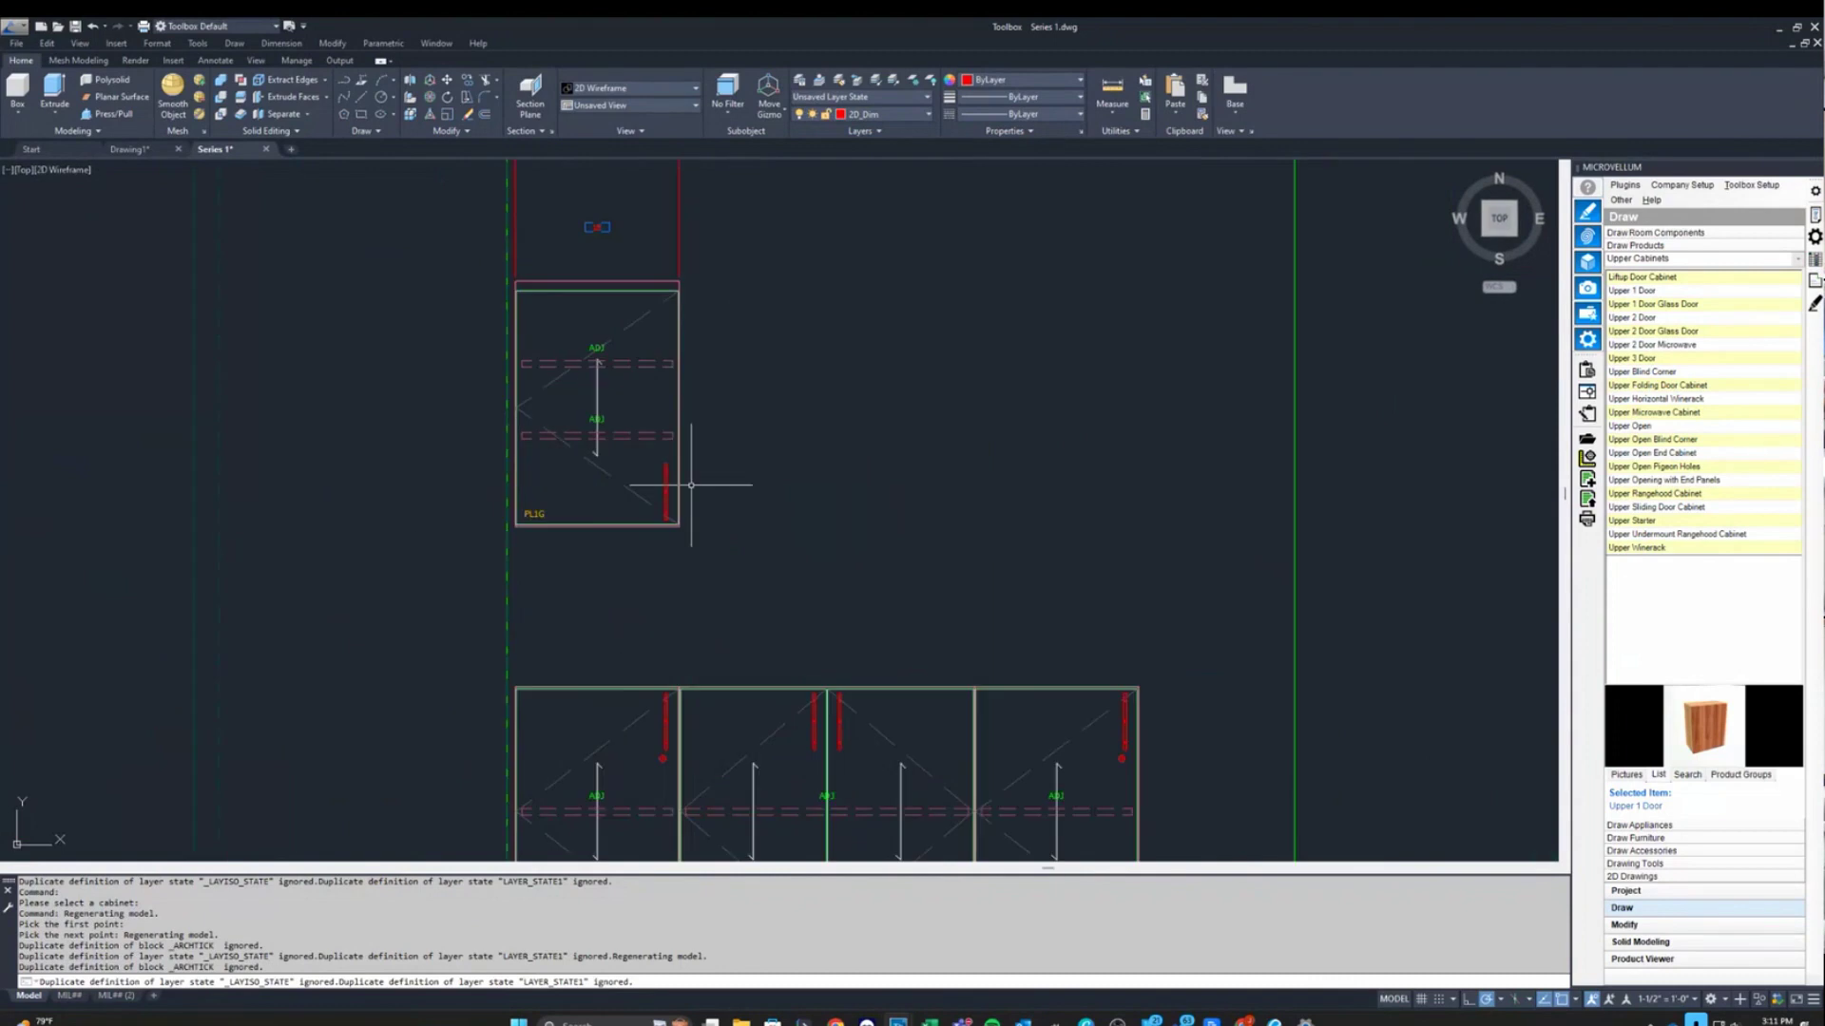
pyautogui.scroll(-2, 697, 457)
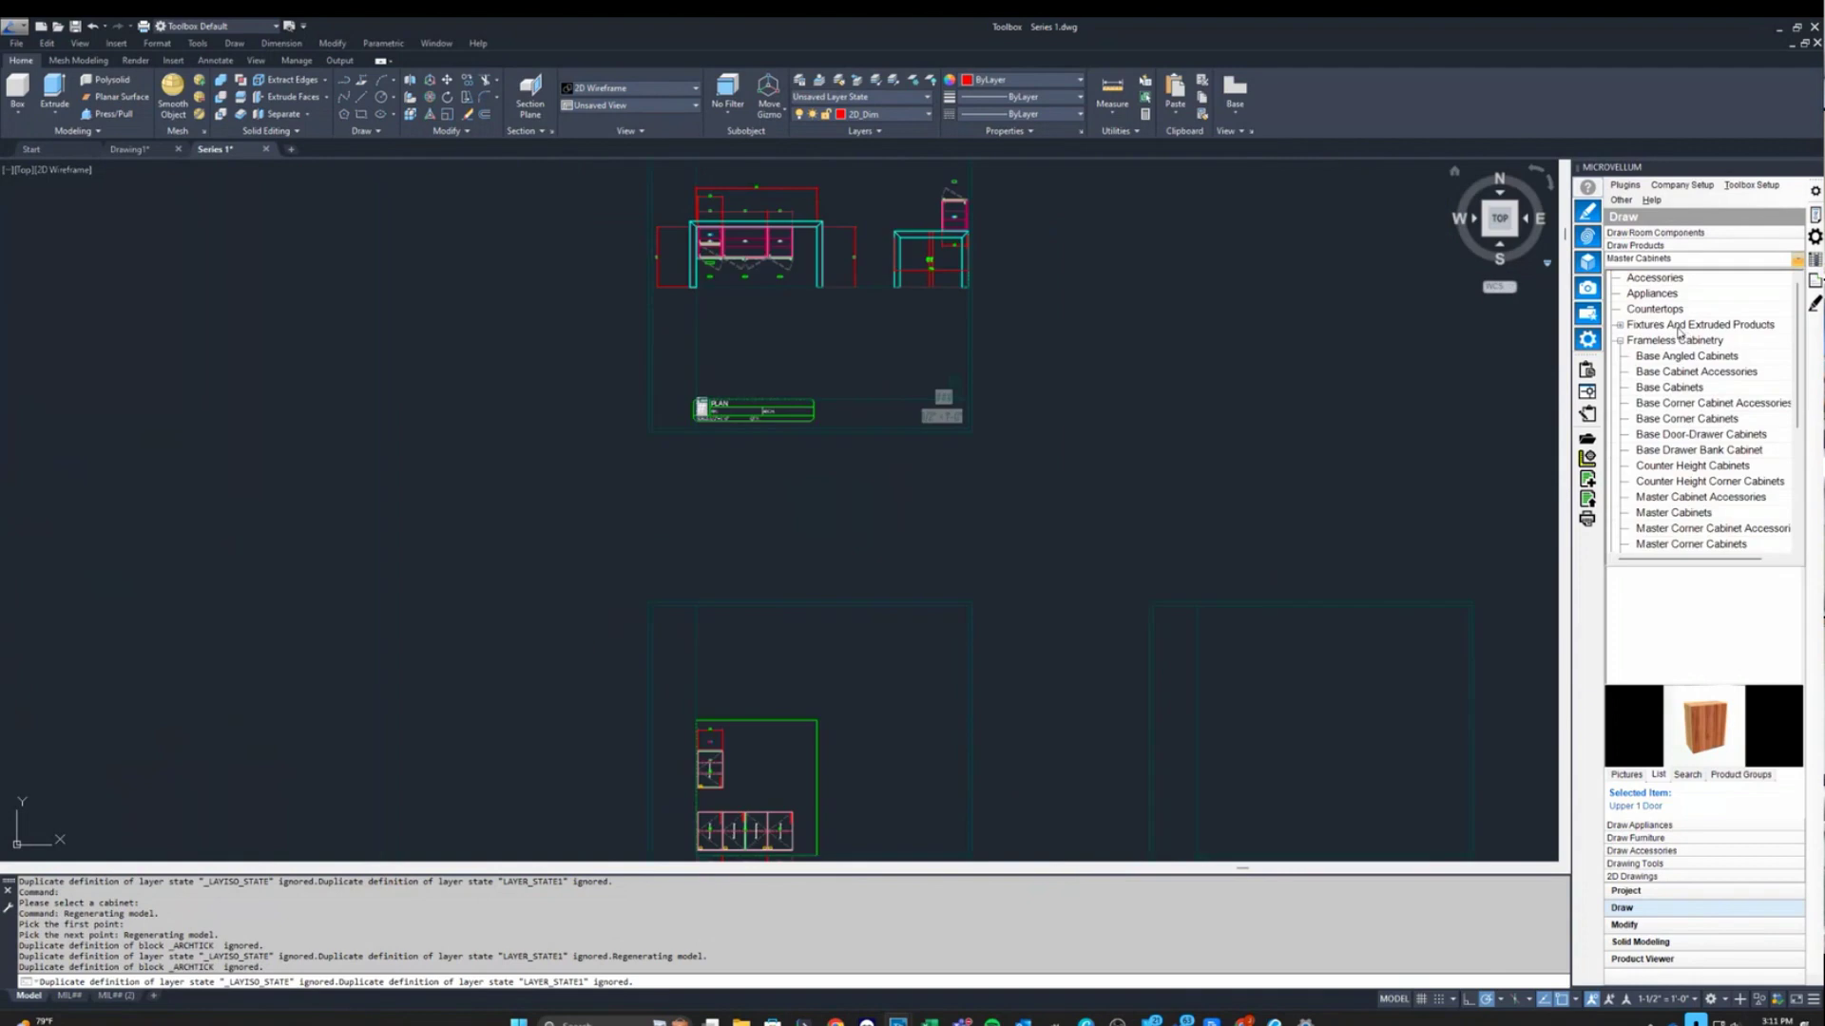
# Look through the Accessories, Miscellaneous and Frameless Cabinetry product categories for a toe kick product.
pyautogui.doubleClick(1637, 280)
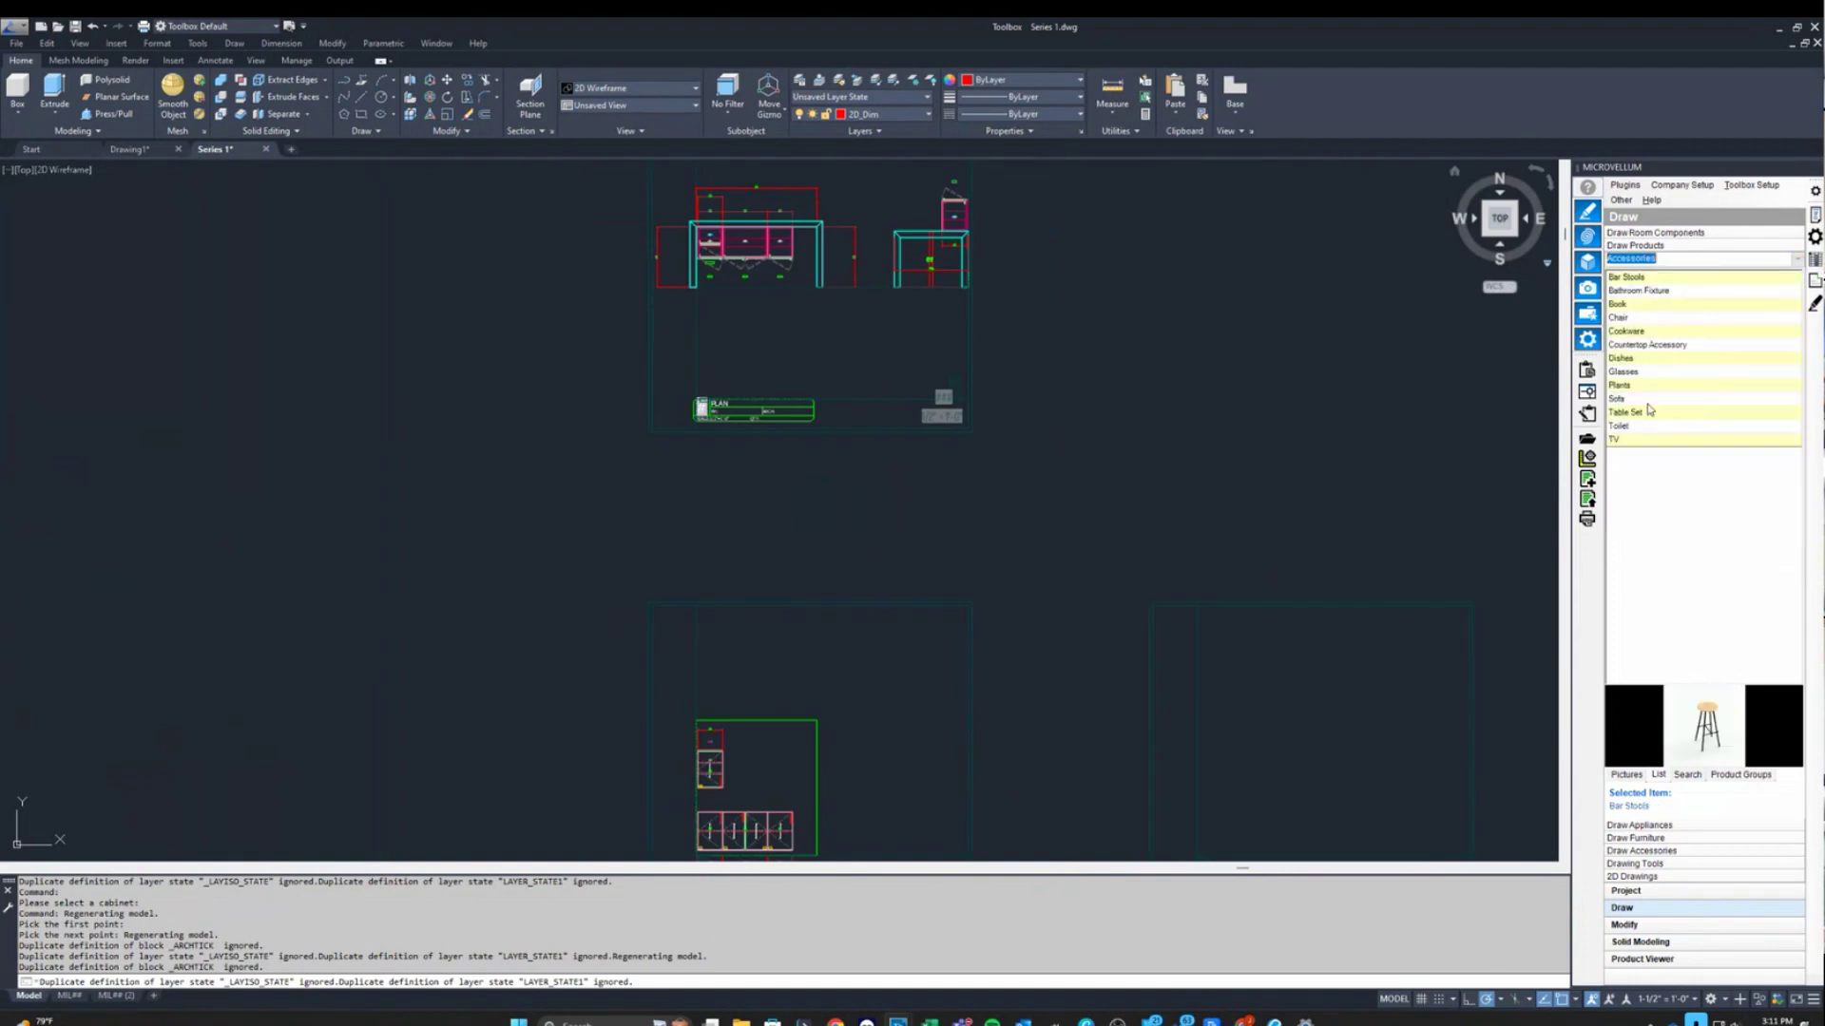
pyautogui.click(1797, 264)
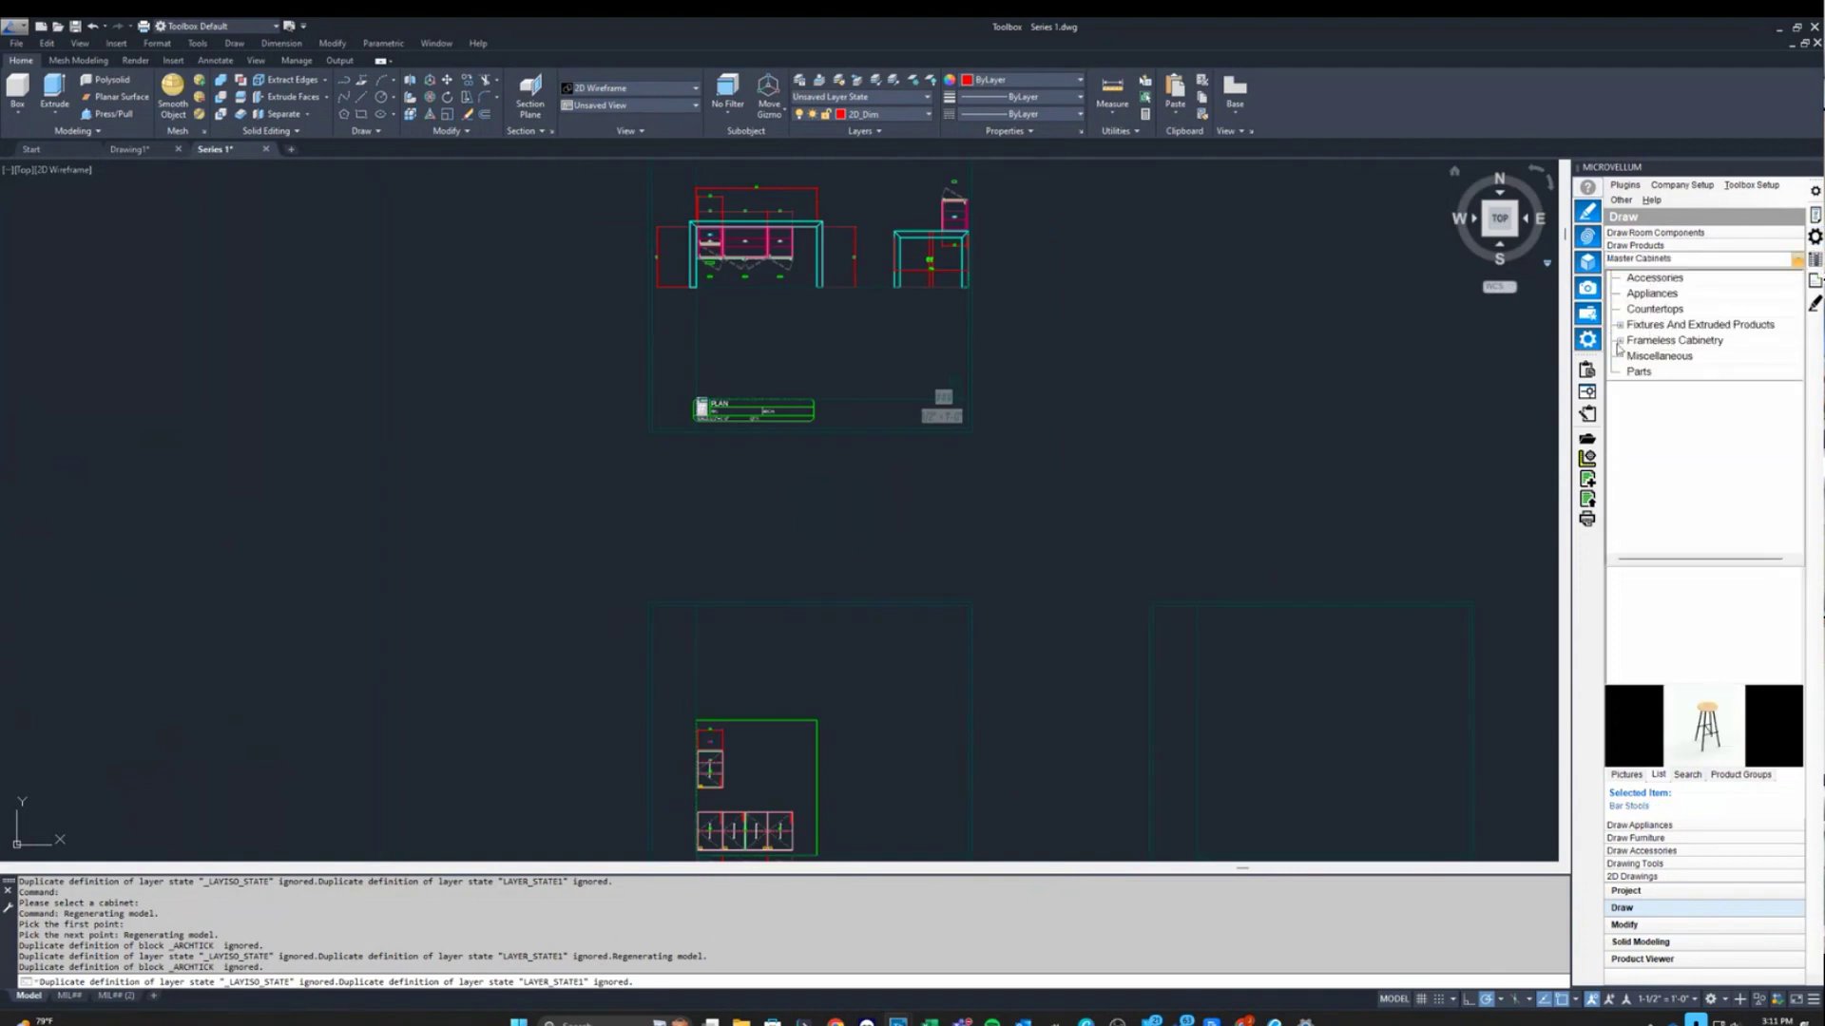
pyautogui.doubleClick(1637, 357)
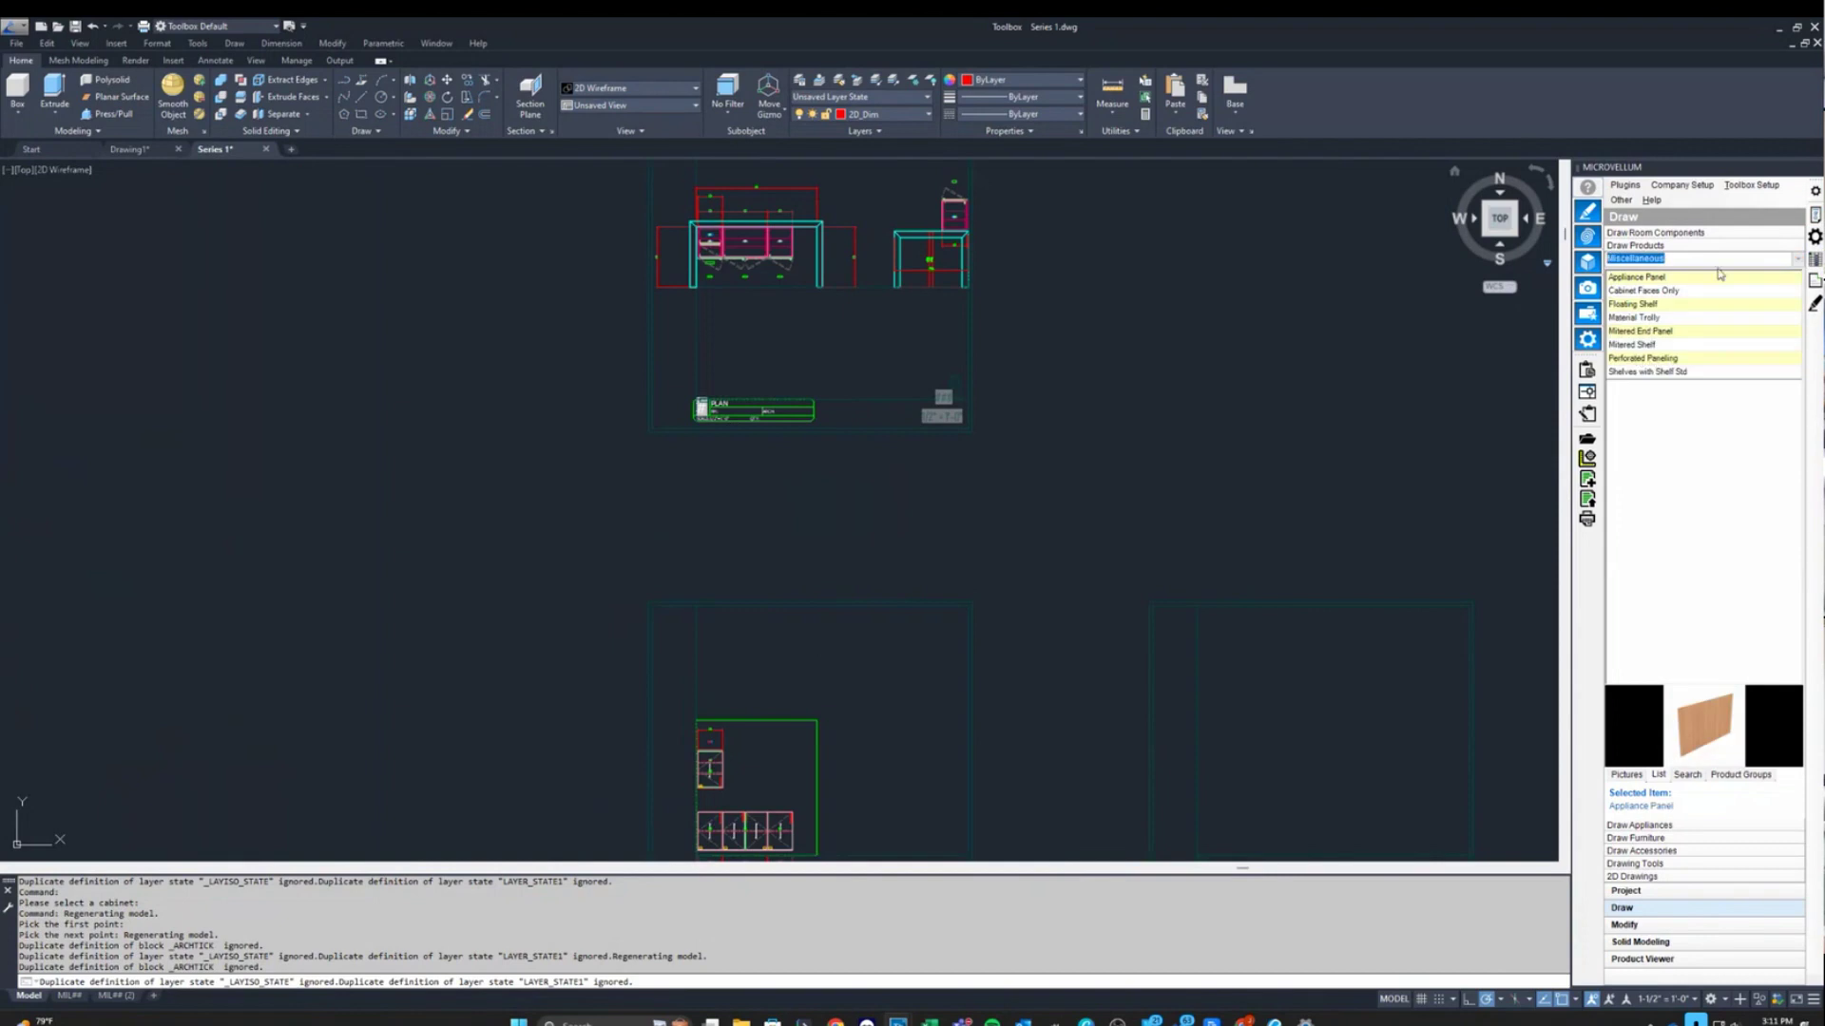
pyautogui.click(1798, 260)
pyautogui.click(1621, 341)
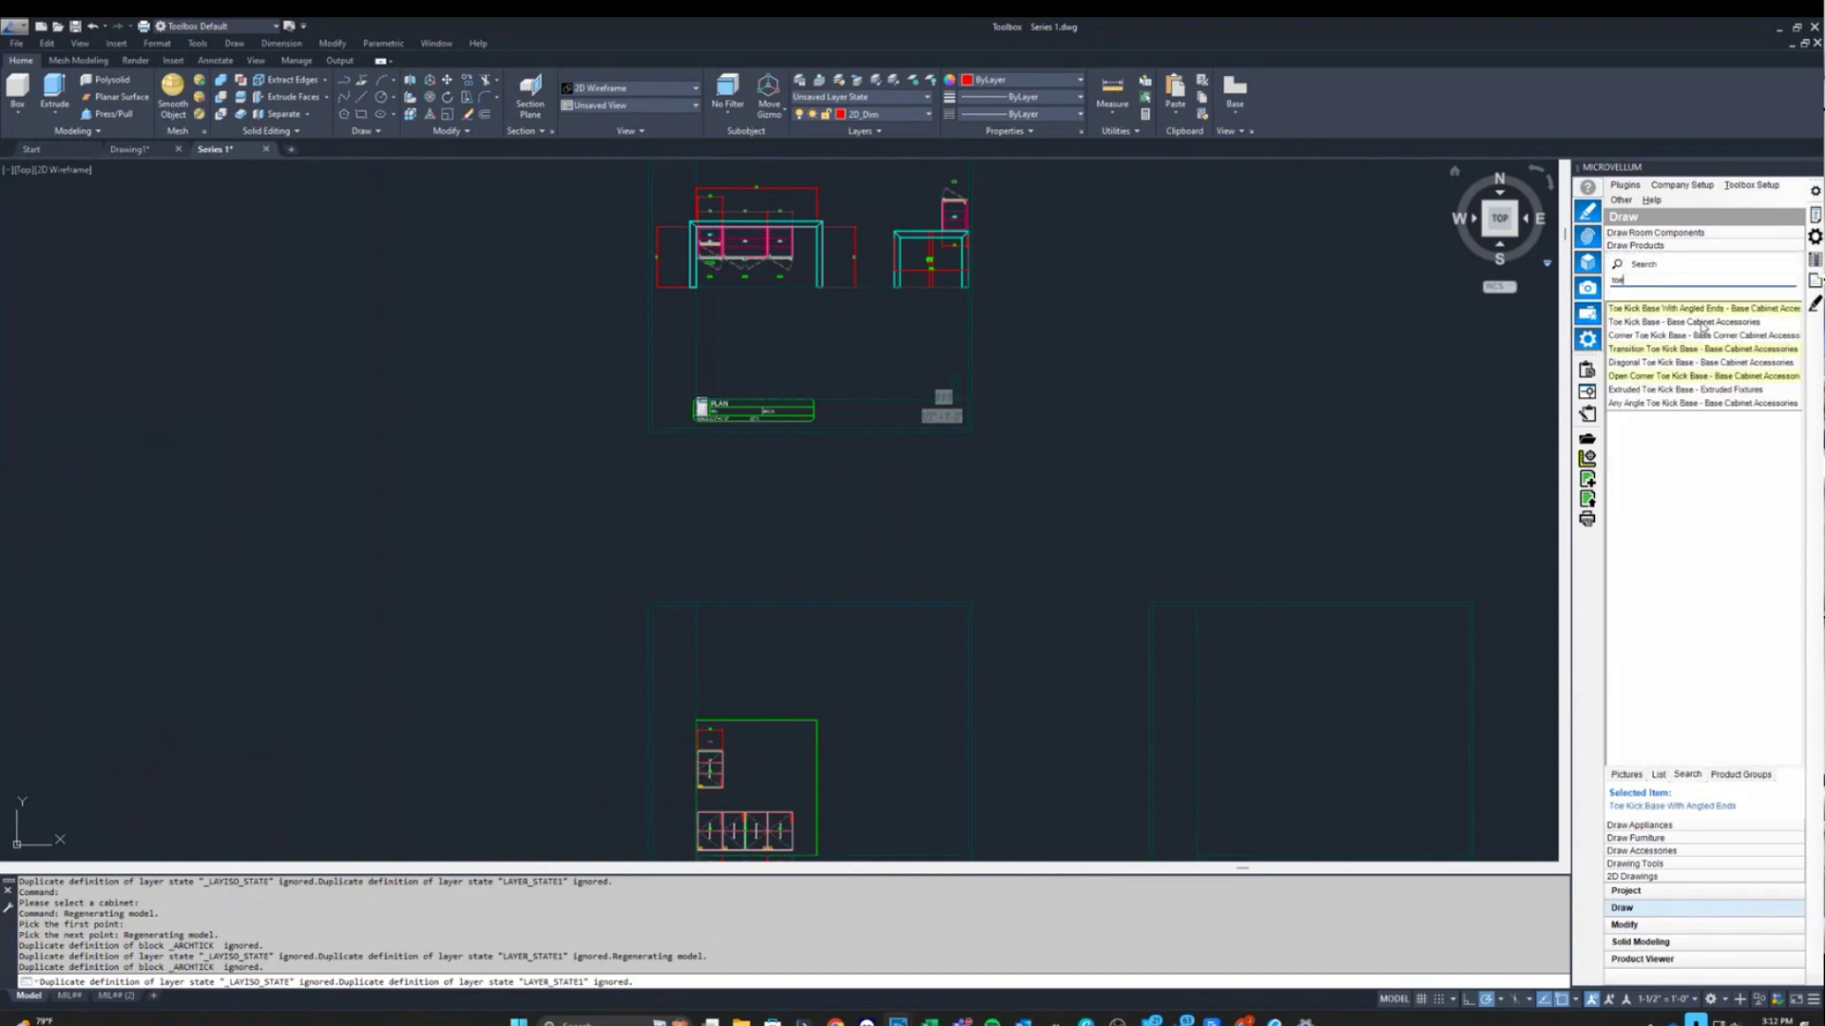
# Place a 76.5-inch-wide Toe Kick Base on the back wall, anchored left at location 0, accept its prompts, and check it in the elevation.
pyautogui.rightClick(1703, 325)
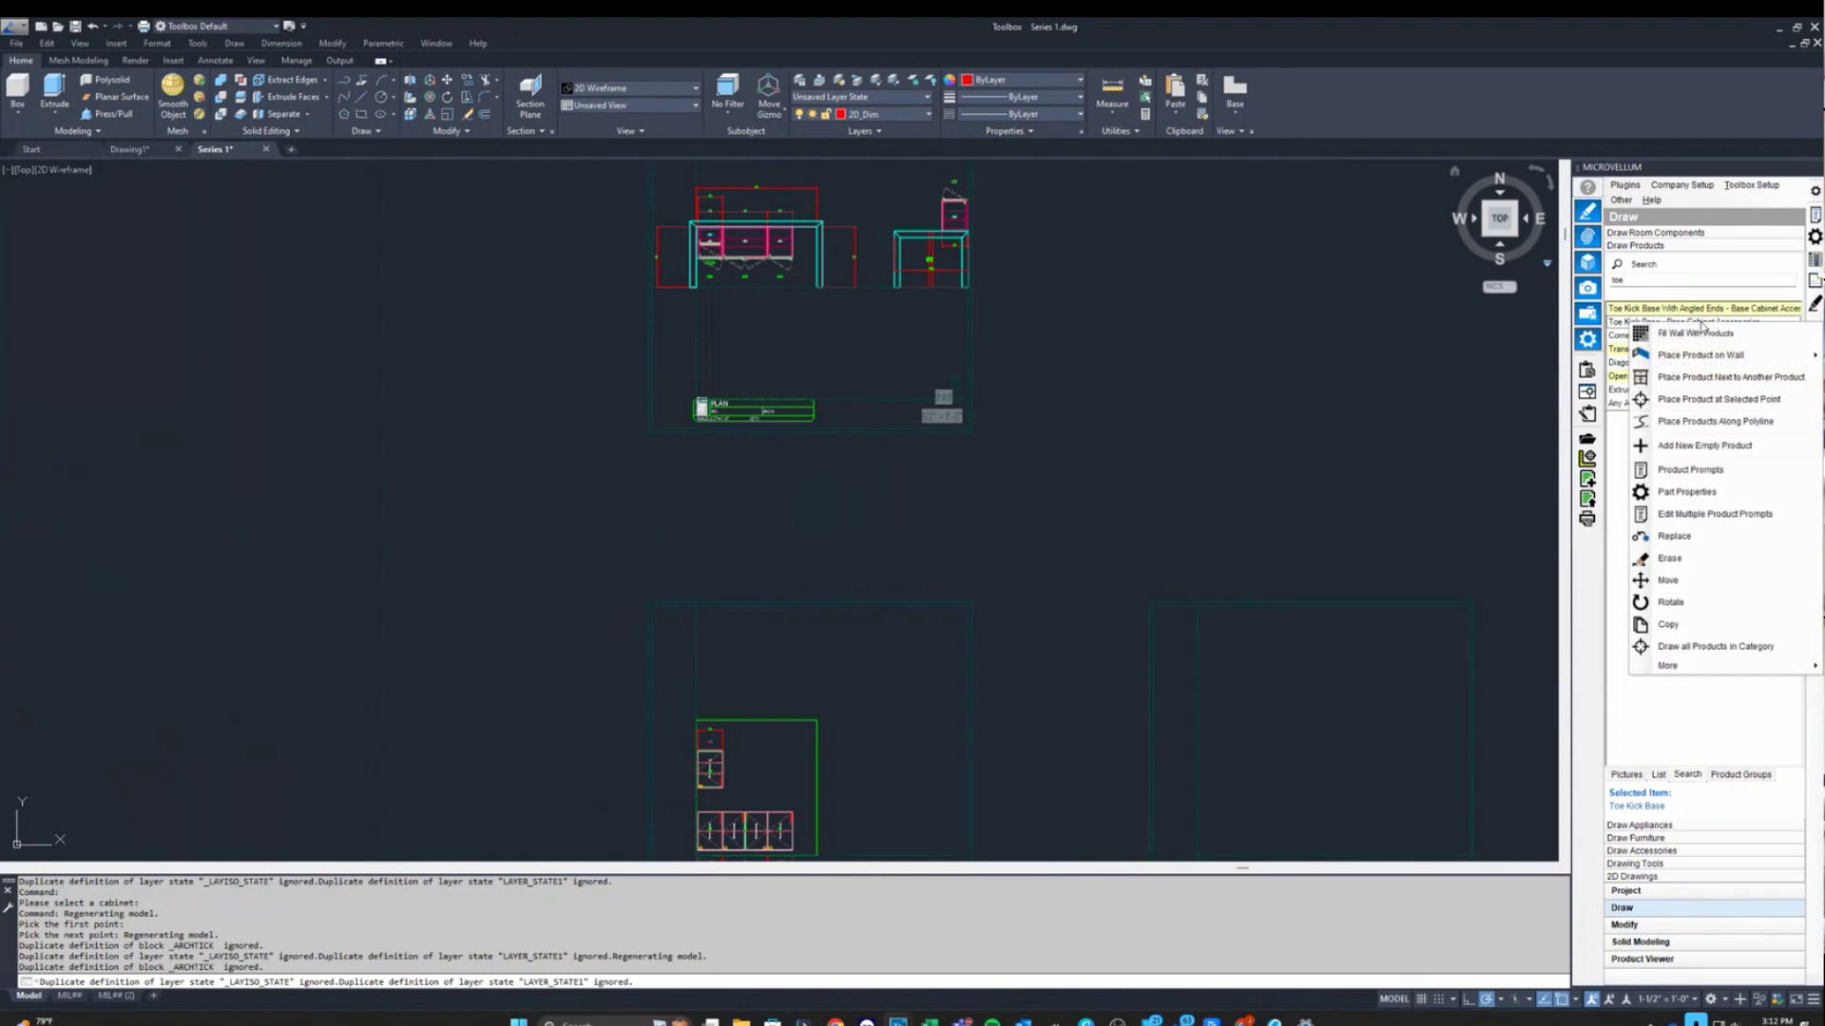
pyautogui.moveTo(1732, 355)
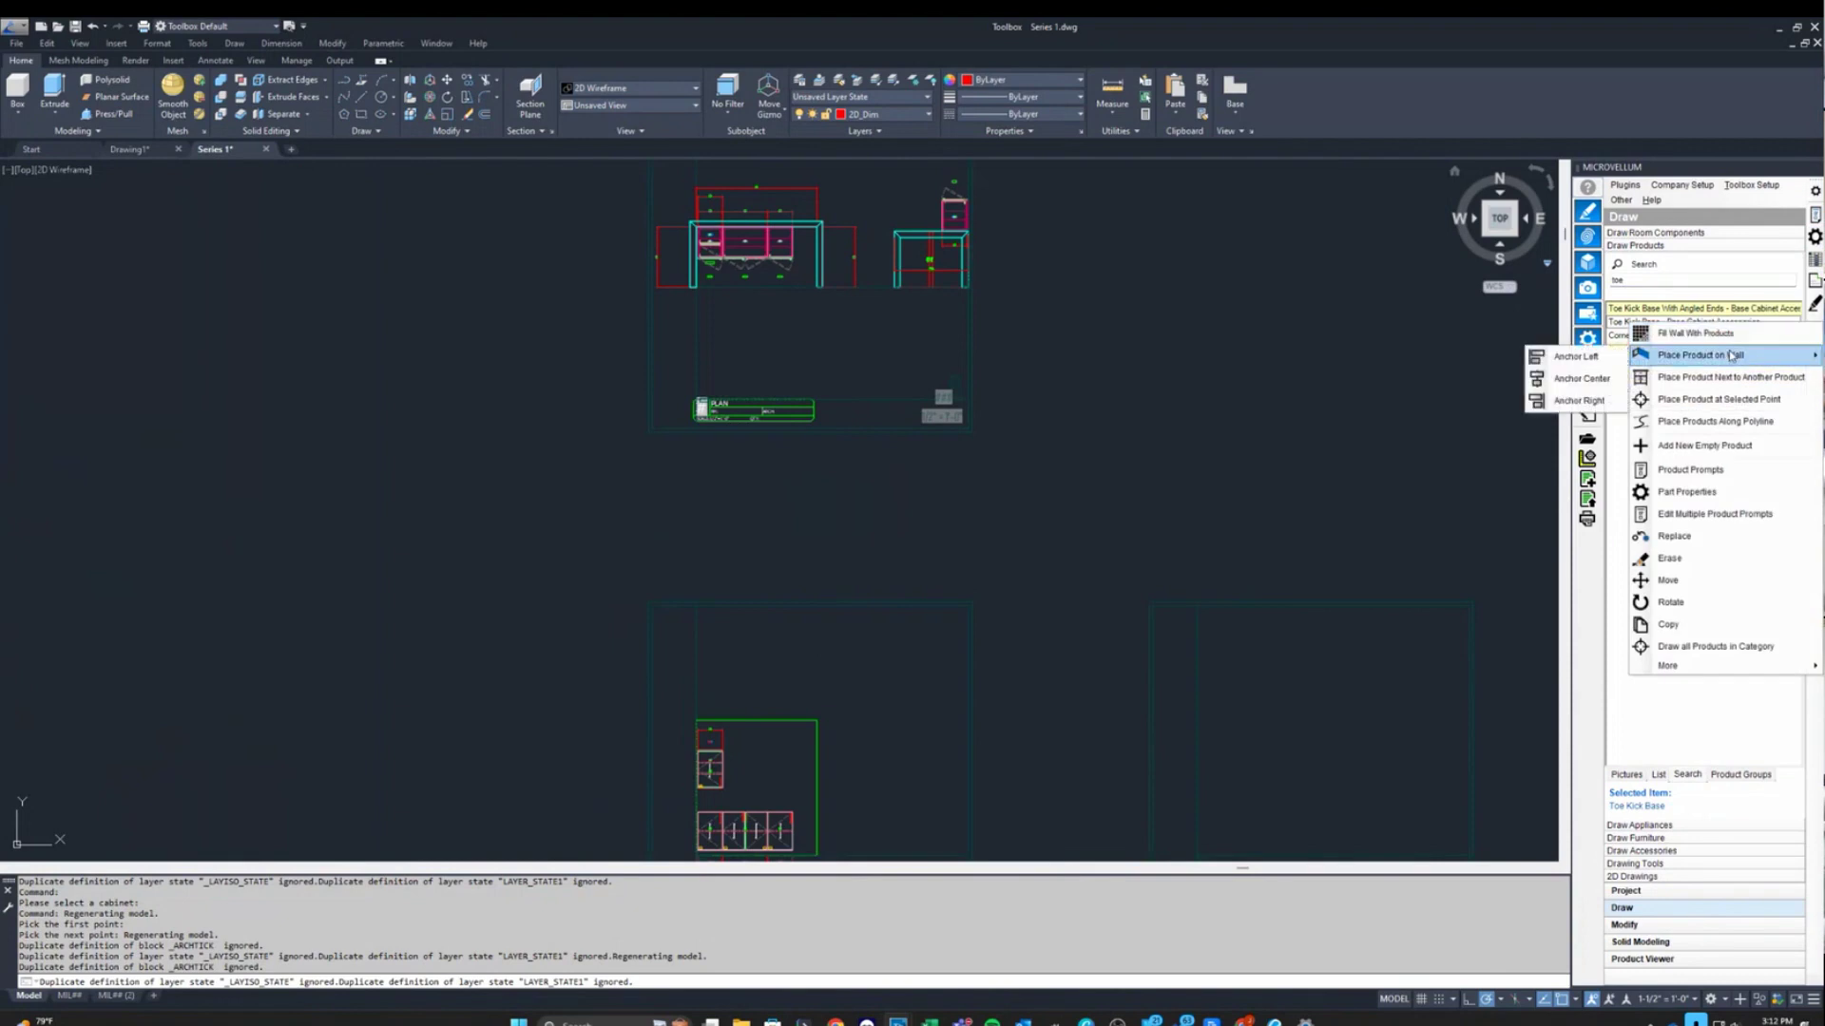
pyautogui.click(1603, 357)
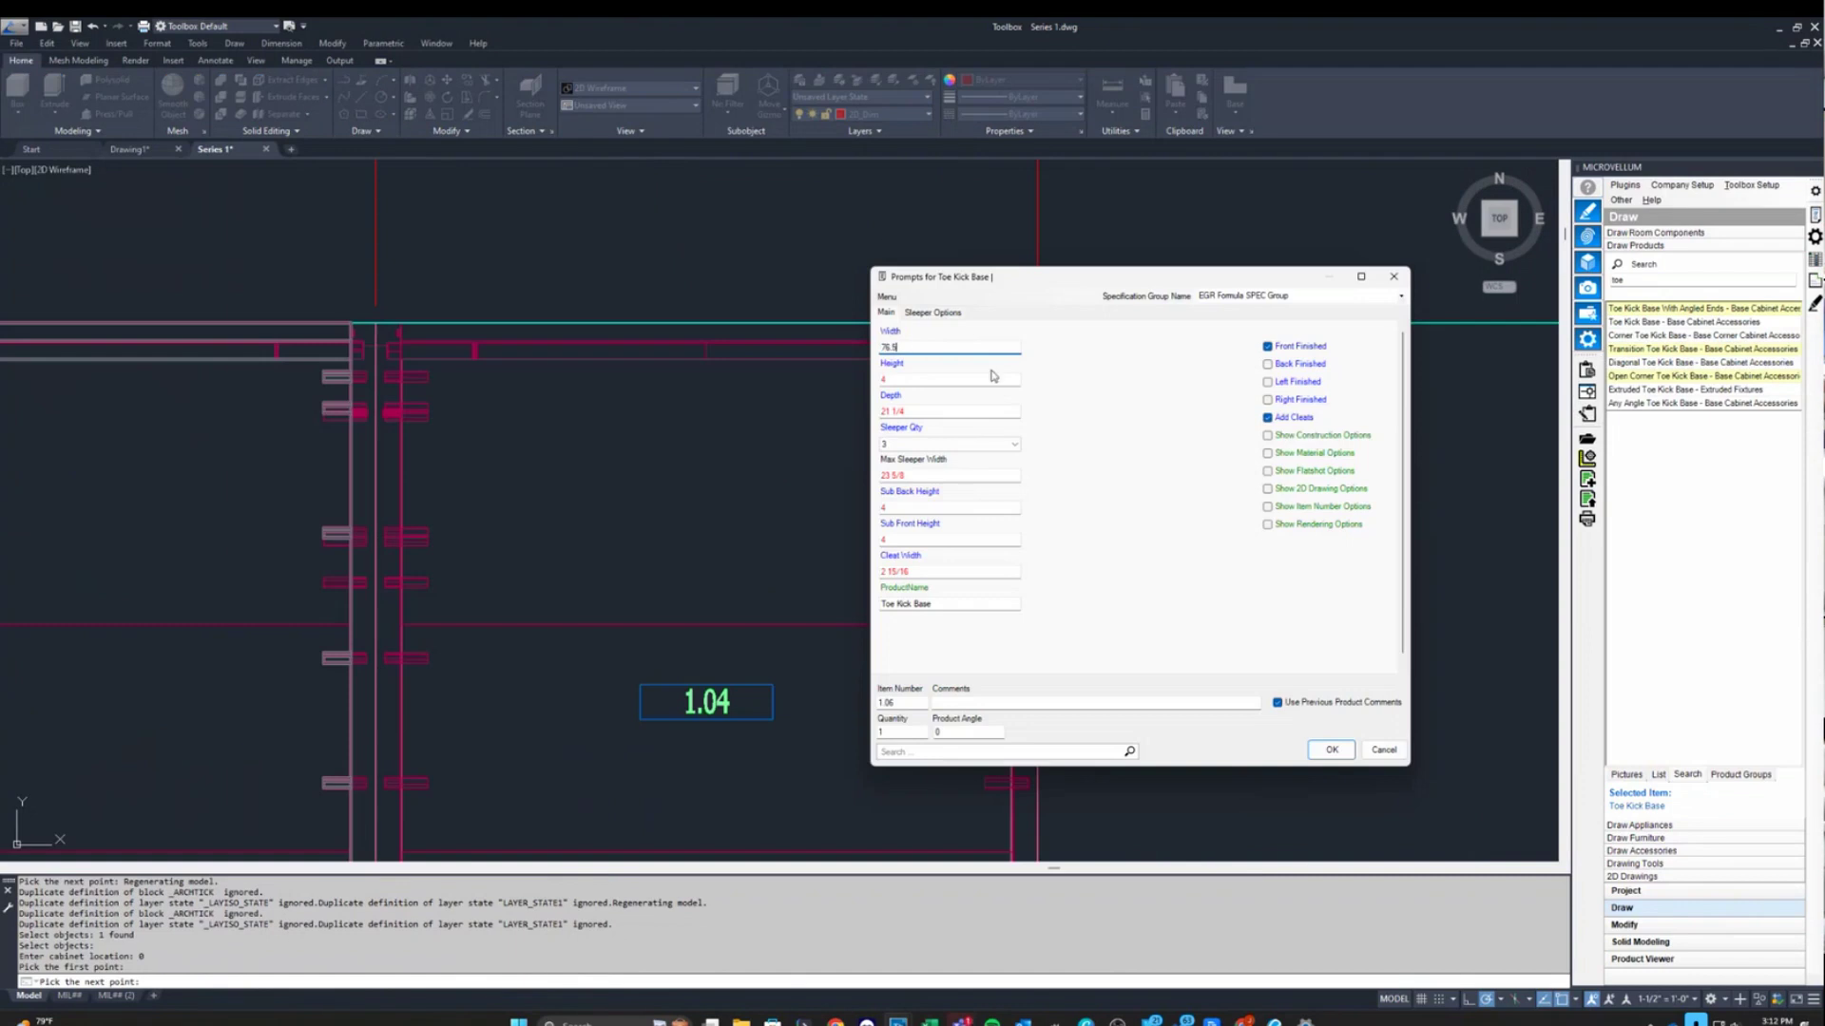
pyautogui.click(1332, 750)
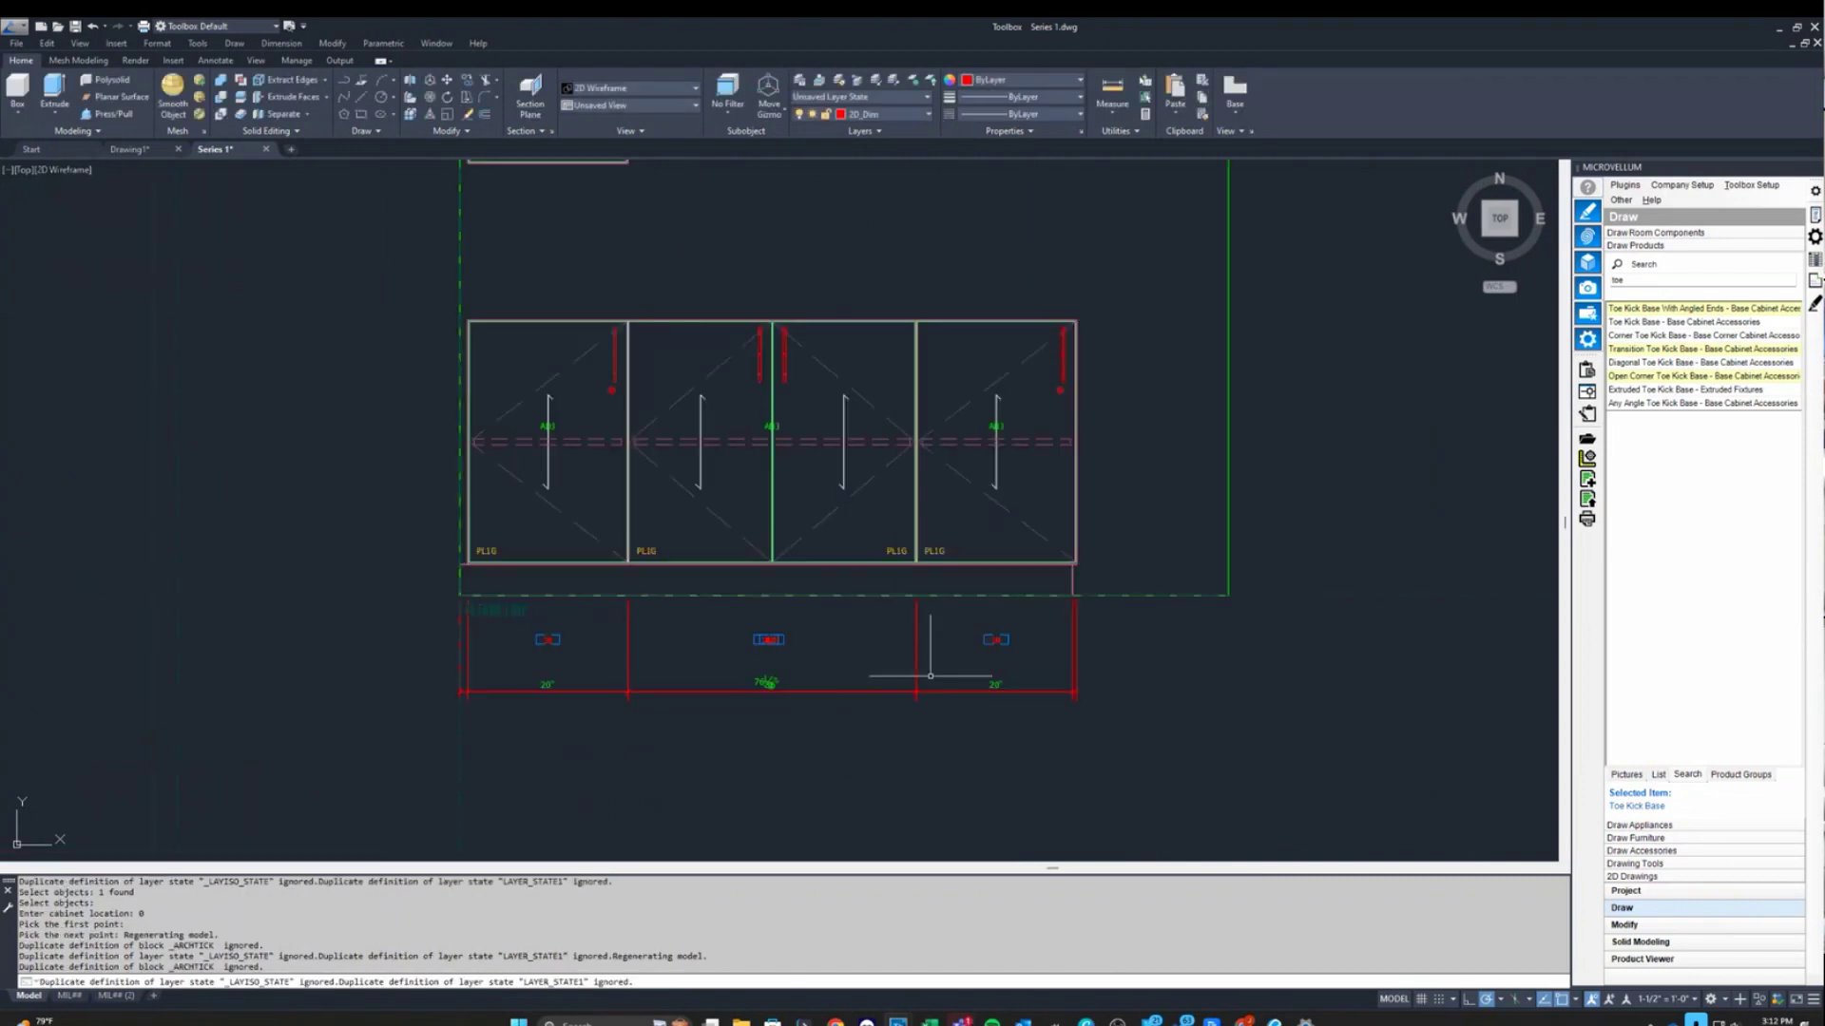
pyautogui.scroll(-3, 704, 540)
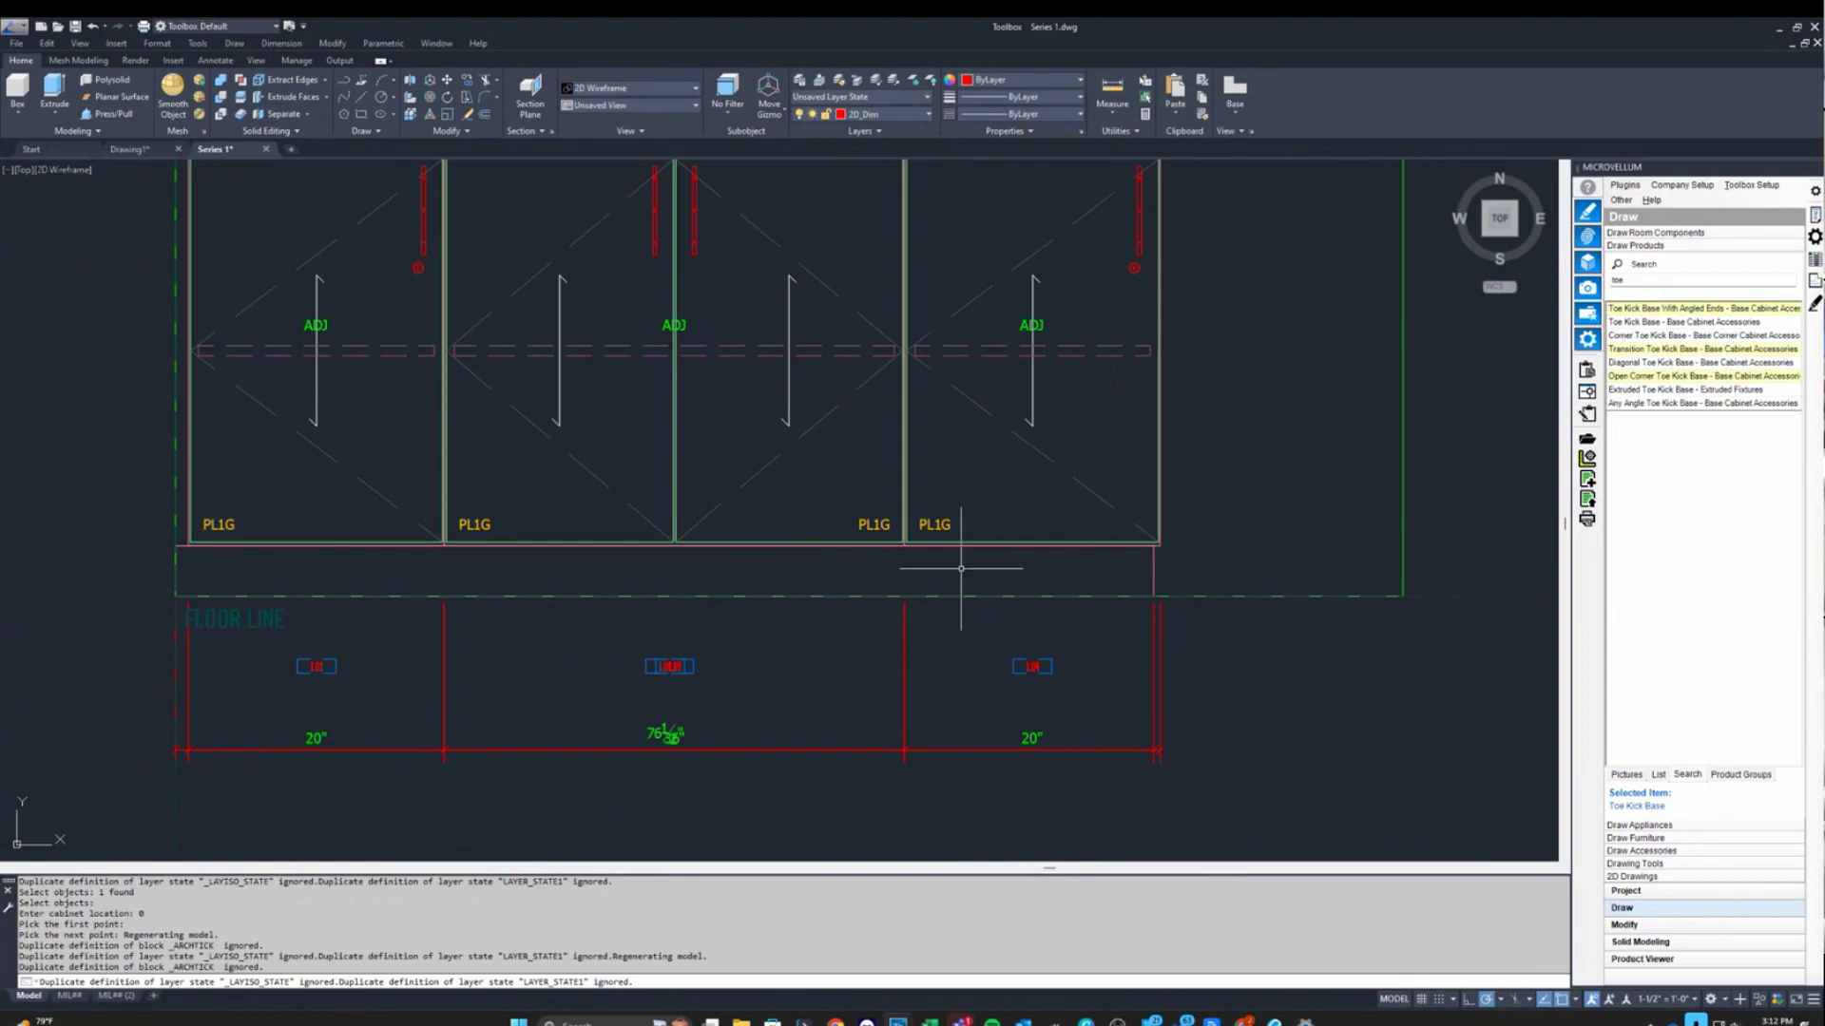
pyautogui.scroll(-3, 731, 628)
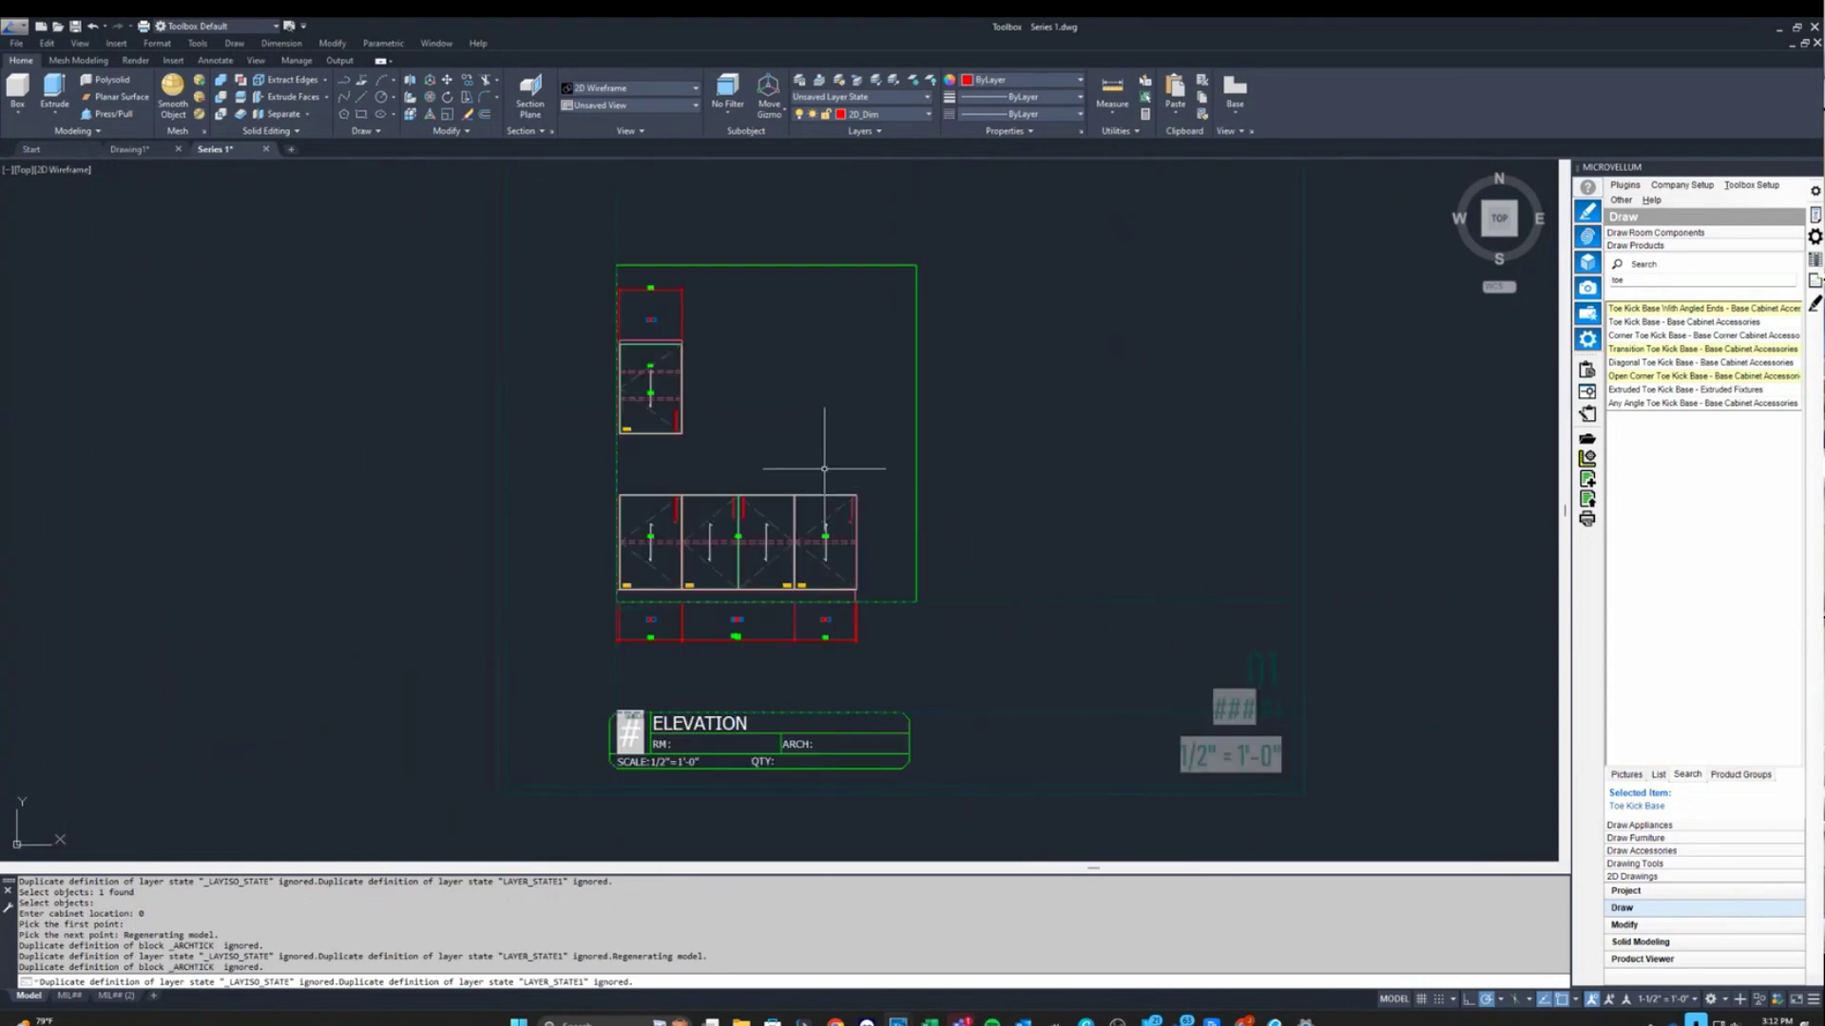
pyautogui.moveTo(715, 372); pyautogui.dragTo(721, 403, button='middle')
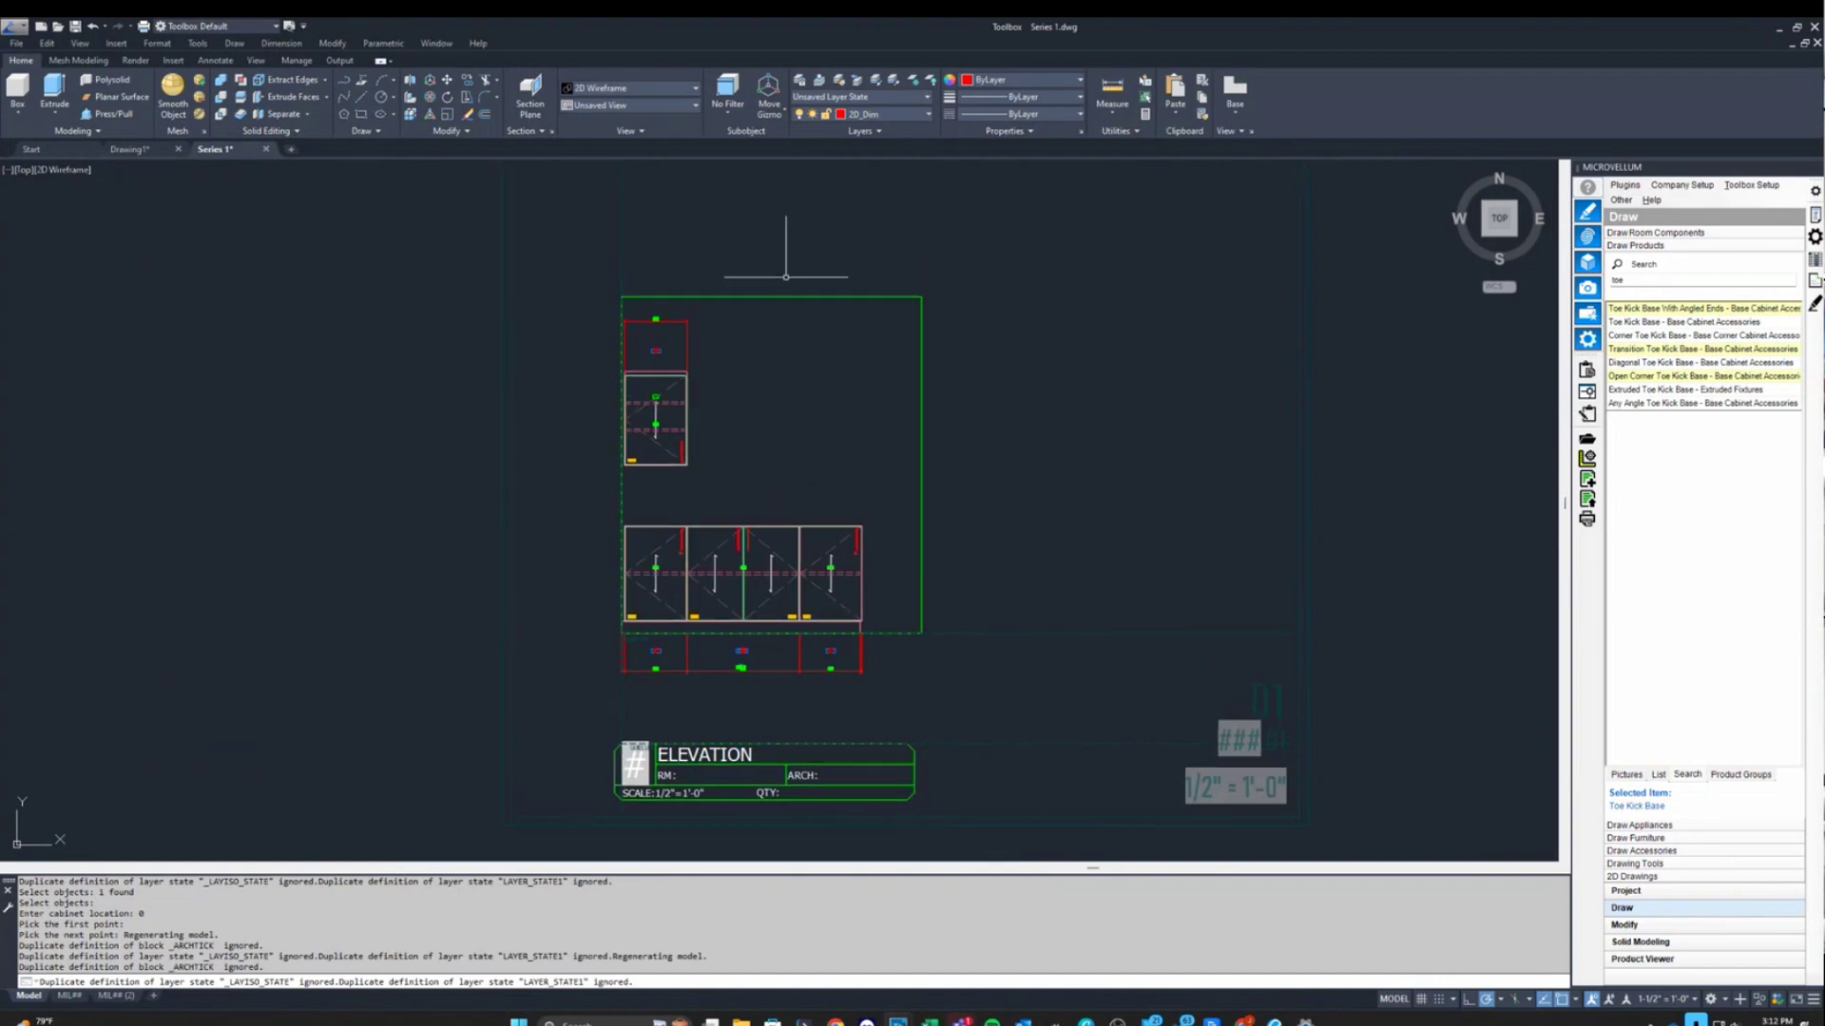
# Copy the section marker symbol to just above the upper cabinet in the back wall's elevation.
pyautogui.scroll(-2, 779, 361)
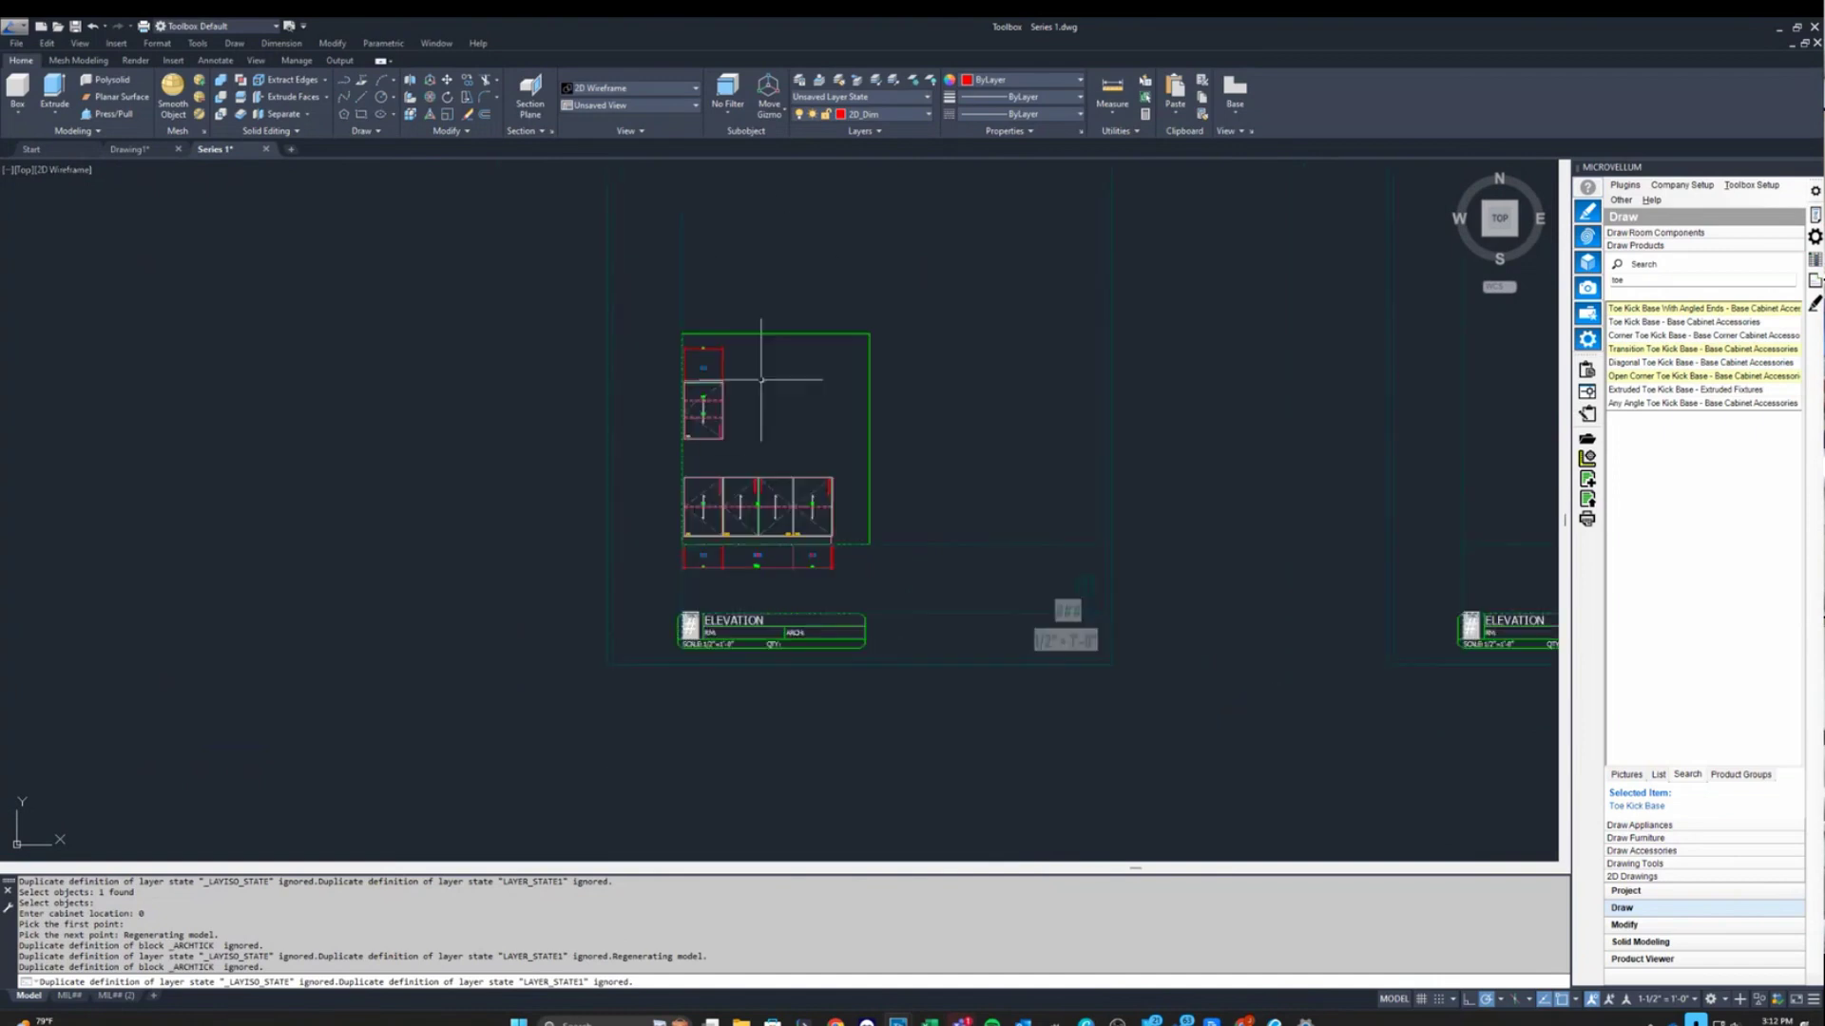
pyautogui.scroll(2, 727, 287)
pyautogui.scroll(-3, 701, 389)
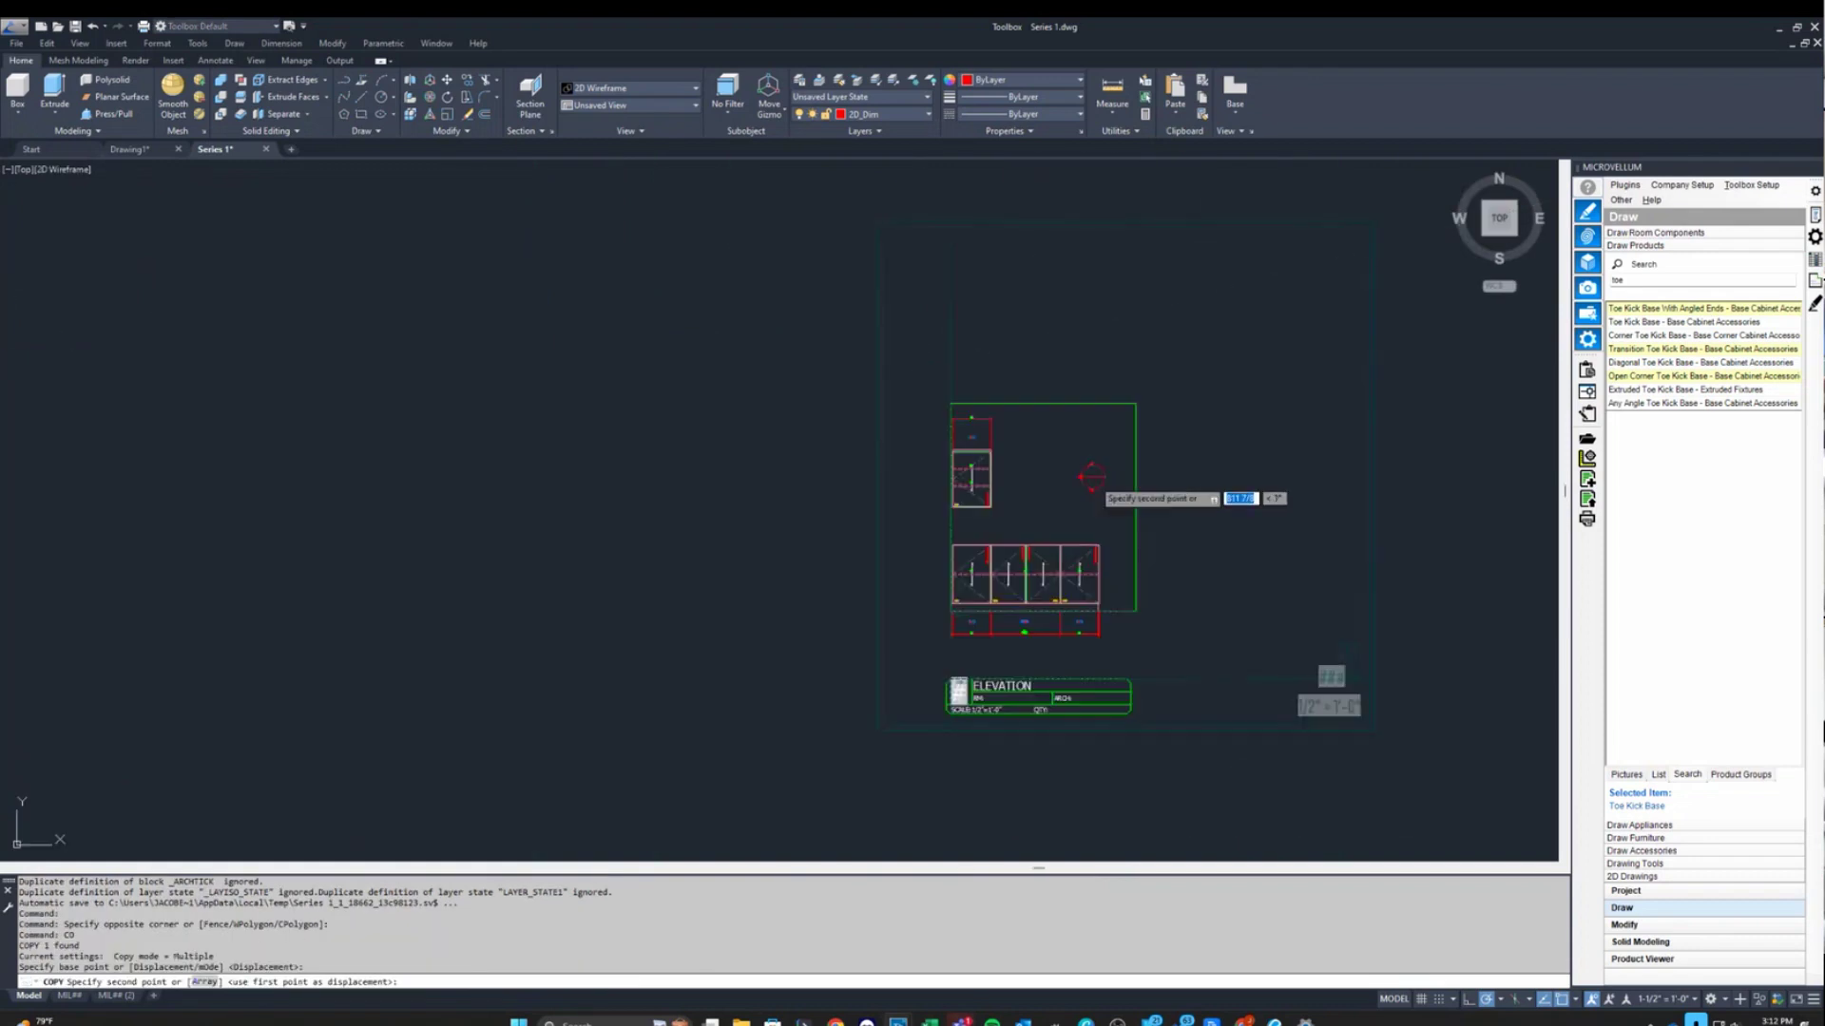
pyautogui.scroll(6, 1091, 477)
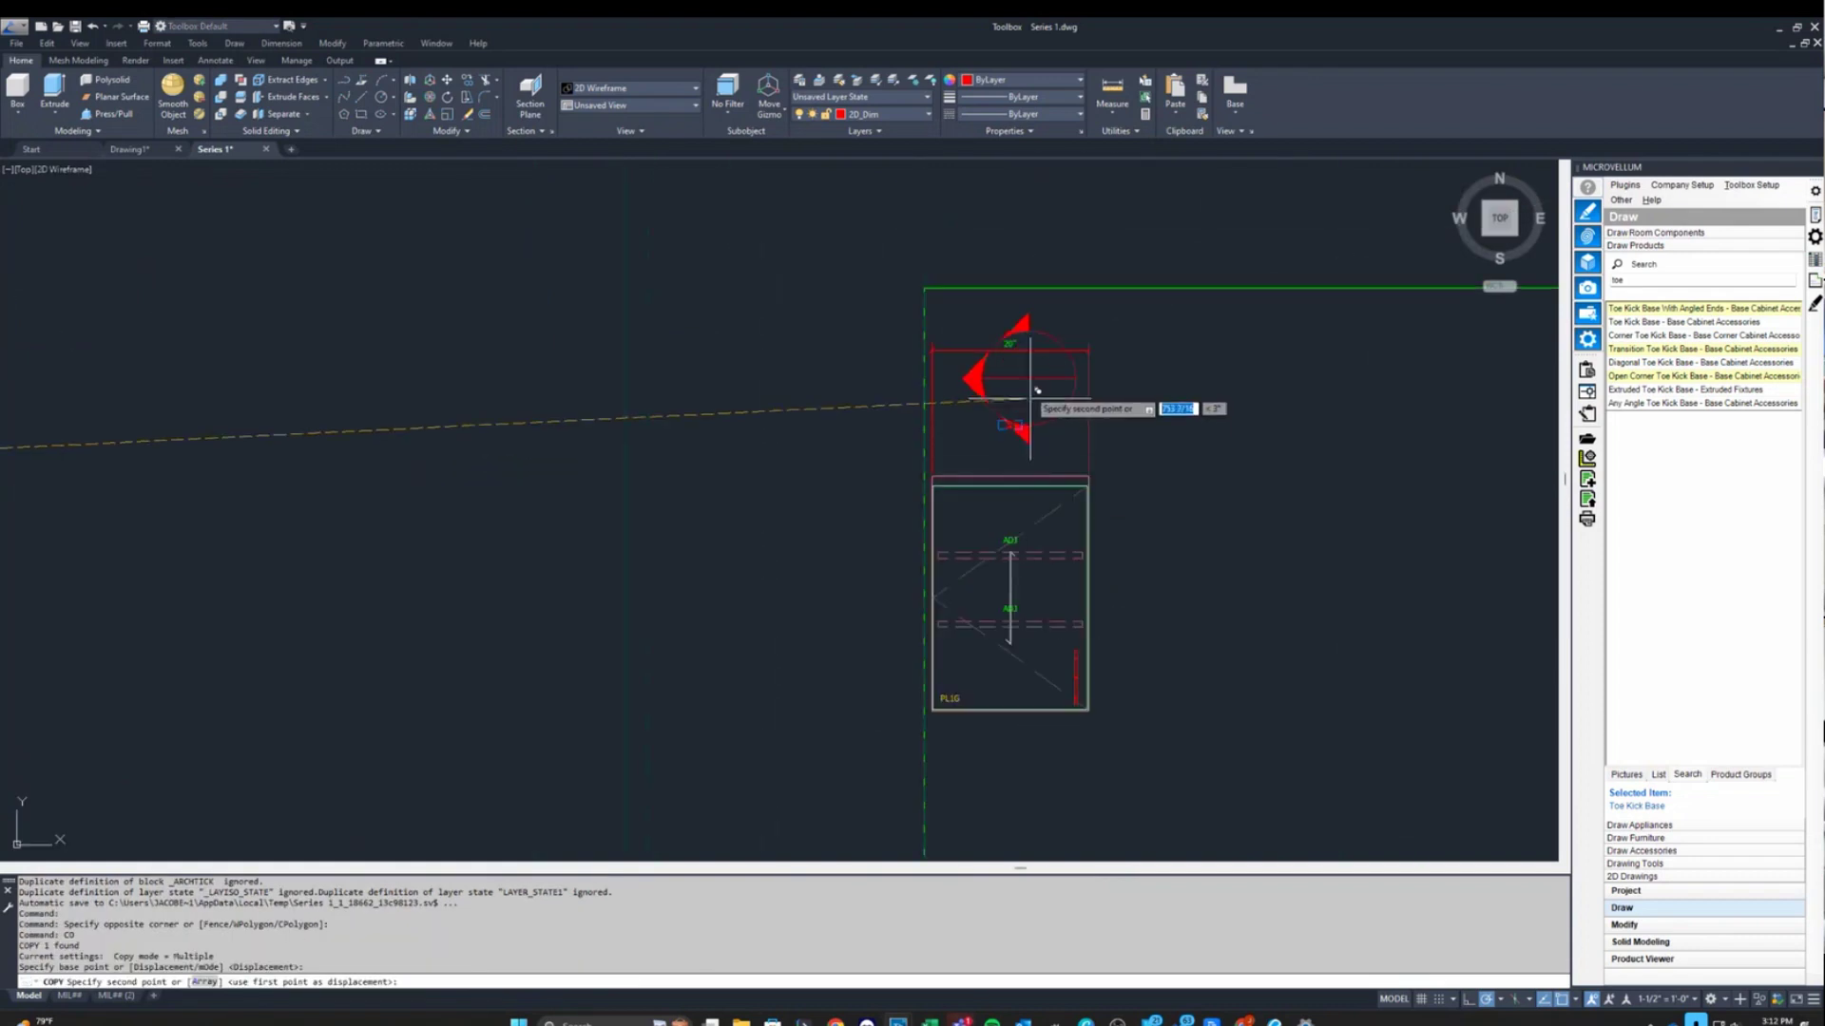
pyautogui.click(1036, 201)
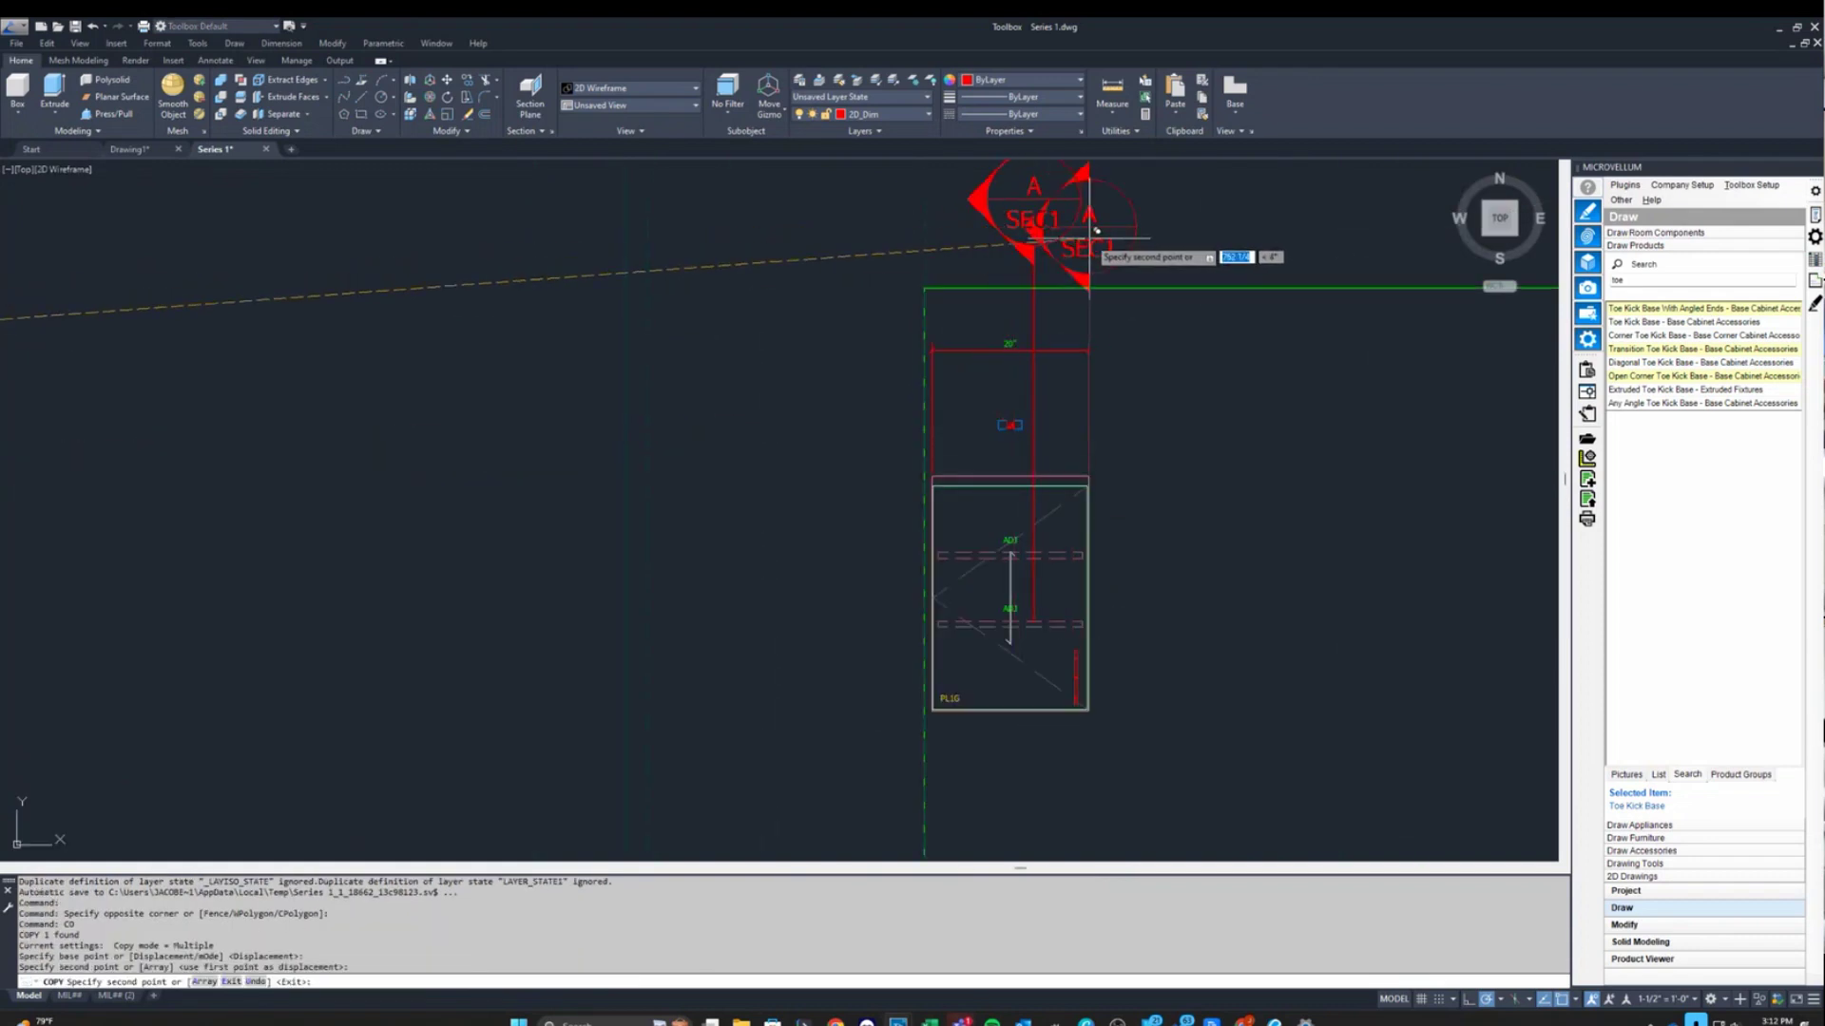
pyautogui.press('Escape')
# Stretch the copied section marker's cut line down through the upper and base cabinets to below the floor line.
pyautogui.moveTo(1145, 171); pyautogui.dragTo(956, 623)
pyautogui.scroll(-4, 1012, 240)
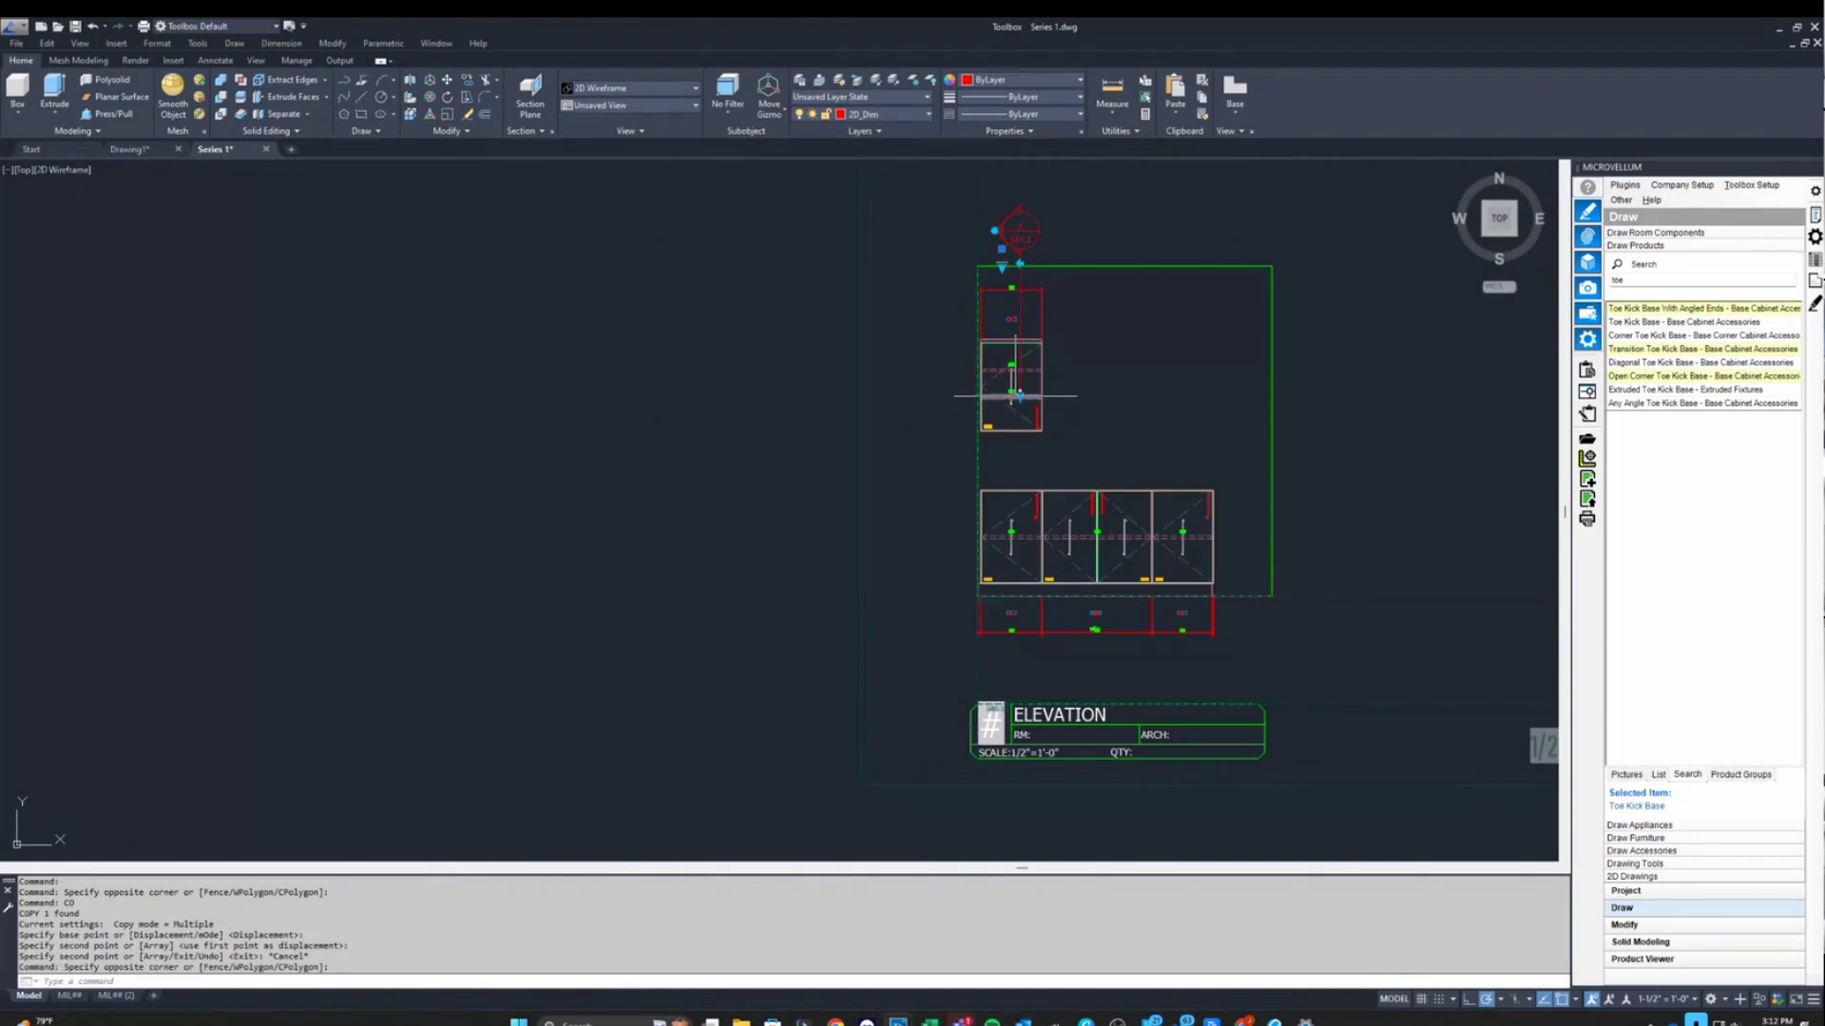
pyautogui.click(1014, 393)
pyautogui.scroll(5, 1008, 597)
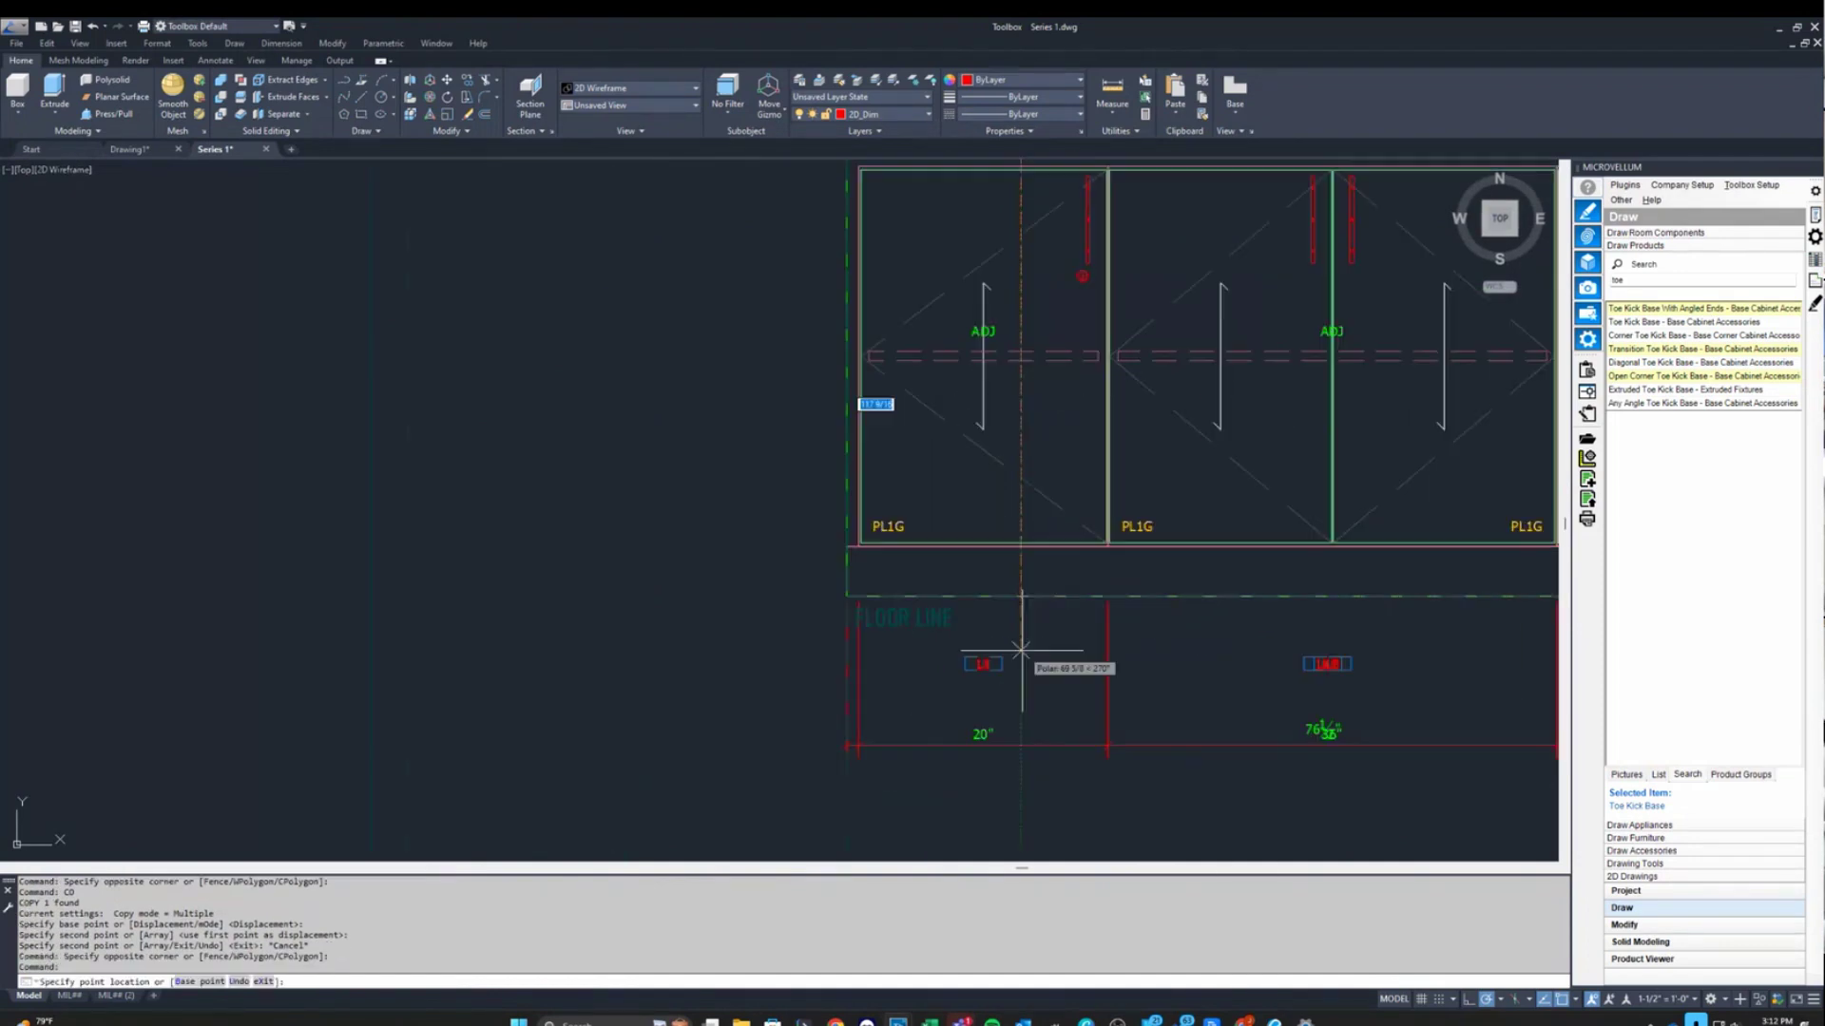
pyautogui.scroll(-6, 989, 602)
pyautogui.press('Escape')
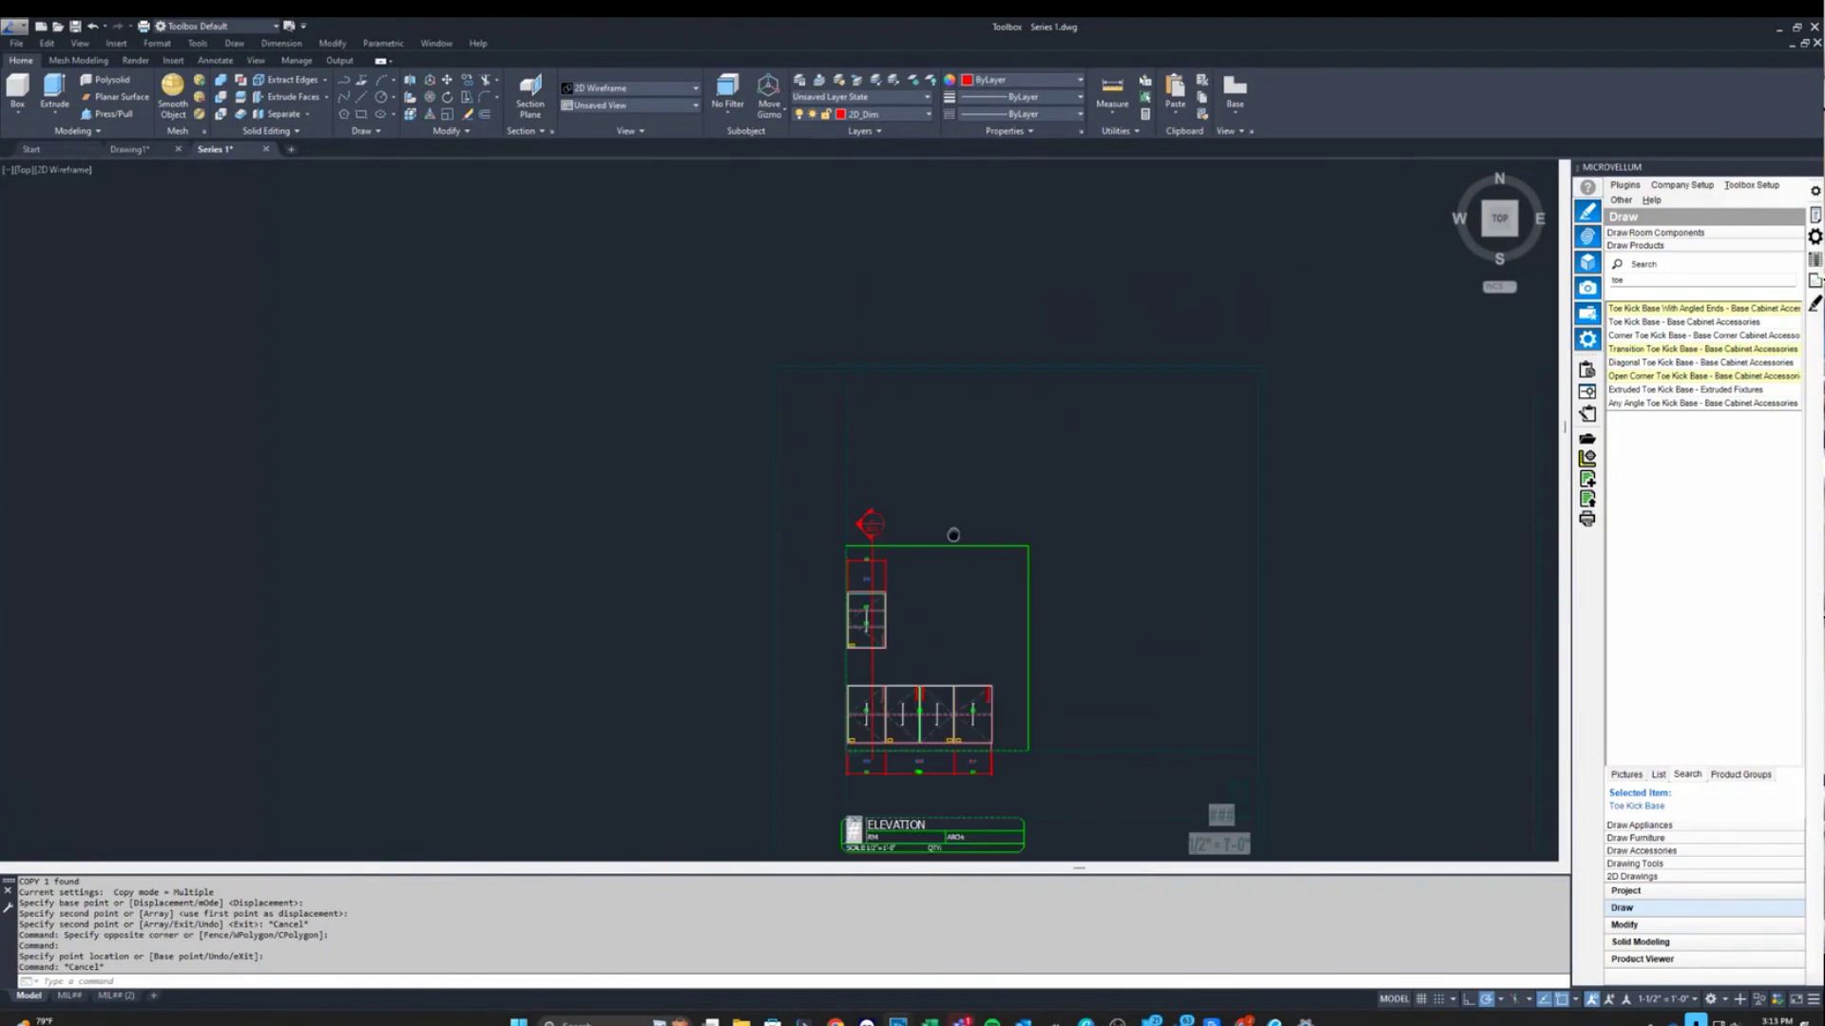
# Set up a product cross section of the back wall, cutting at 10 from the origin, facing left, with drawing tokens added.
pyautogui.scroll(-3, 947, 546)
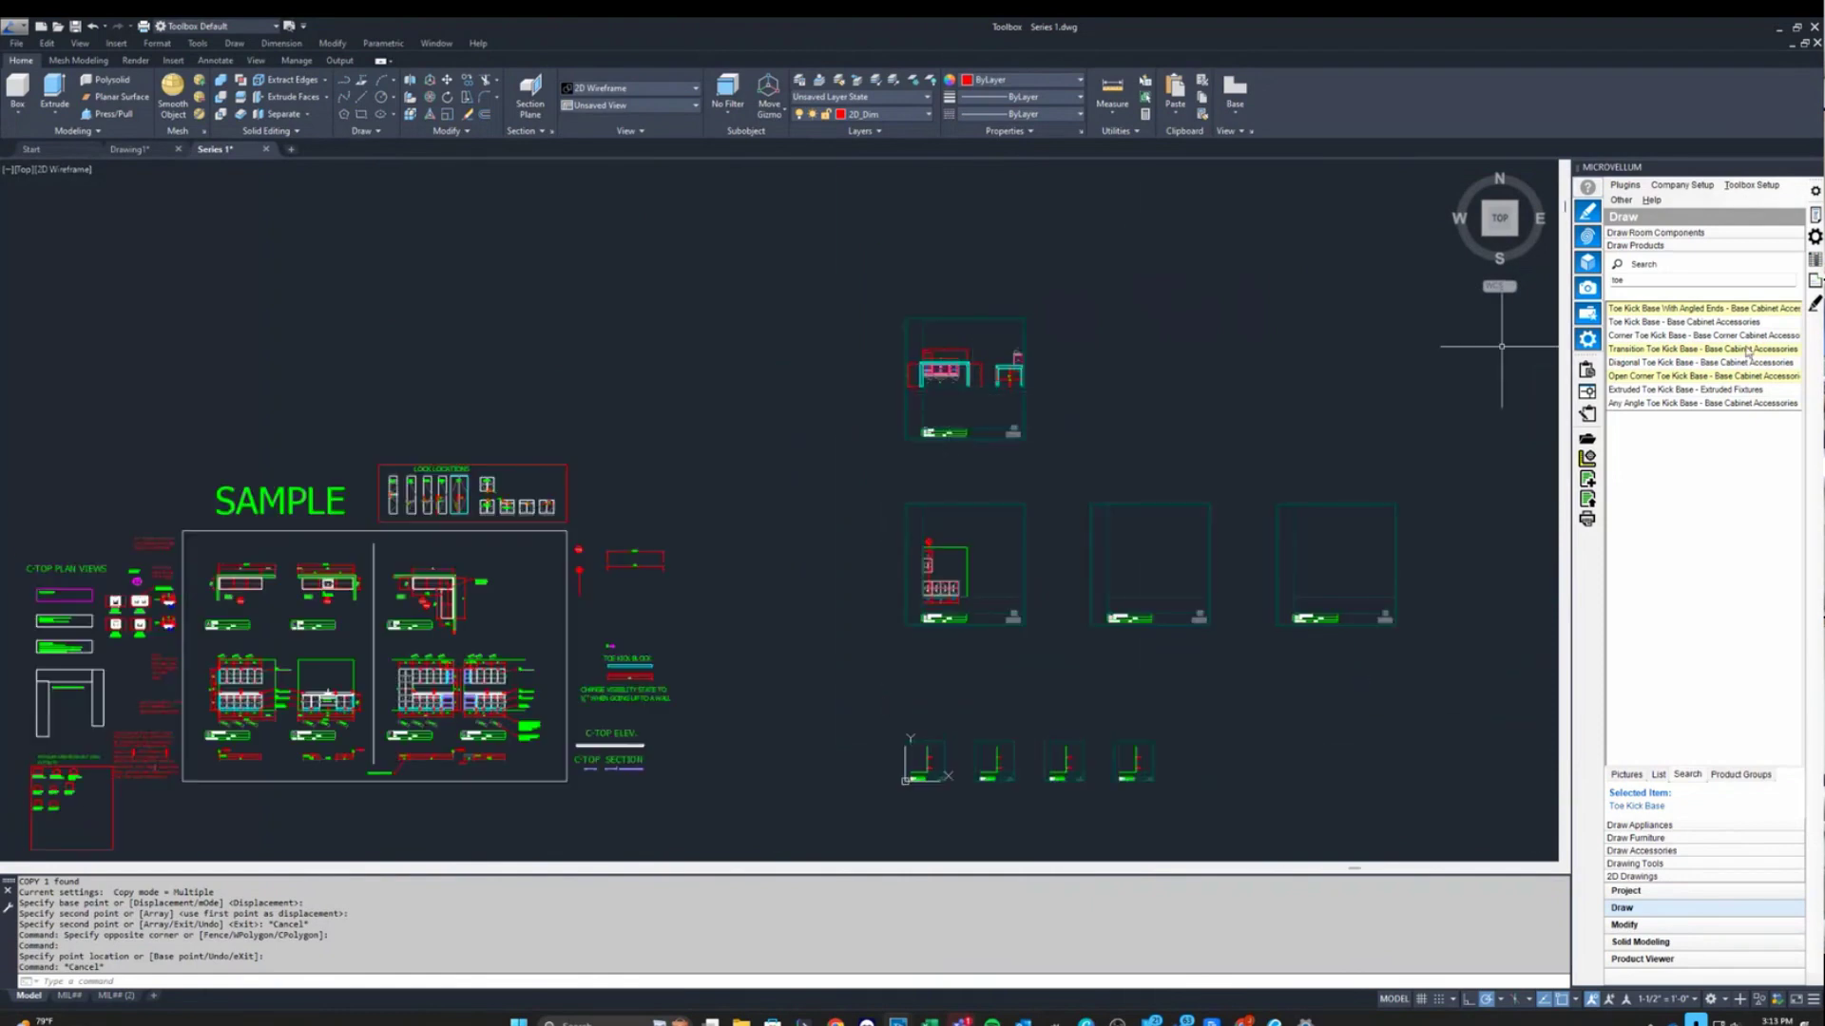
pyautogui.click(1672, 876)
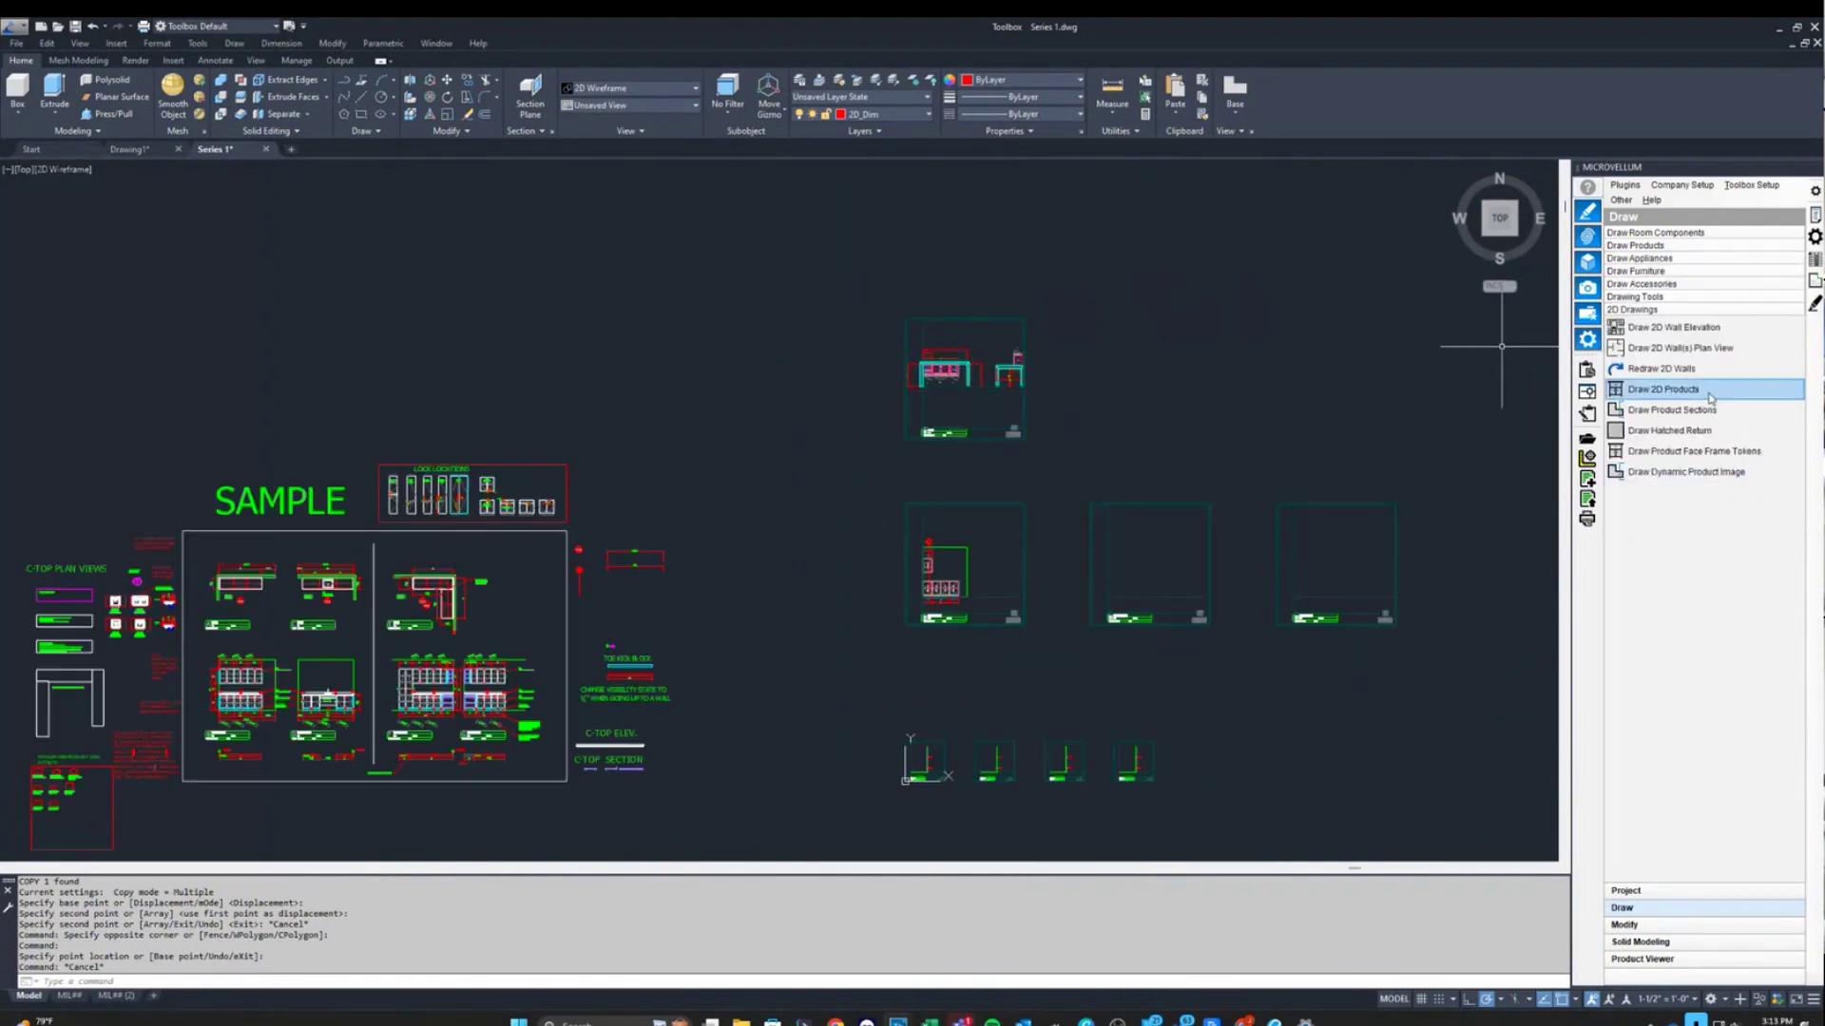
pyautogui.click(1673, 410)
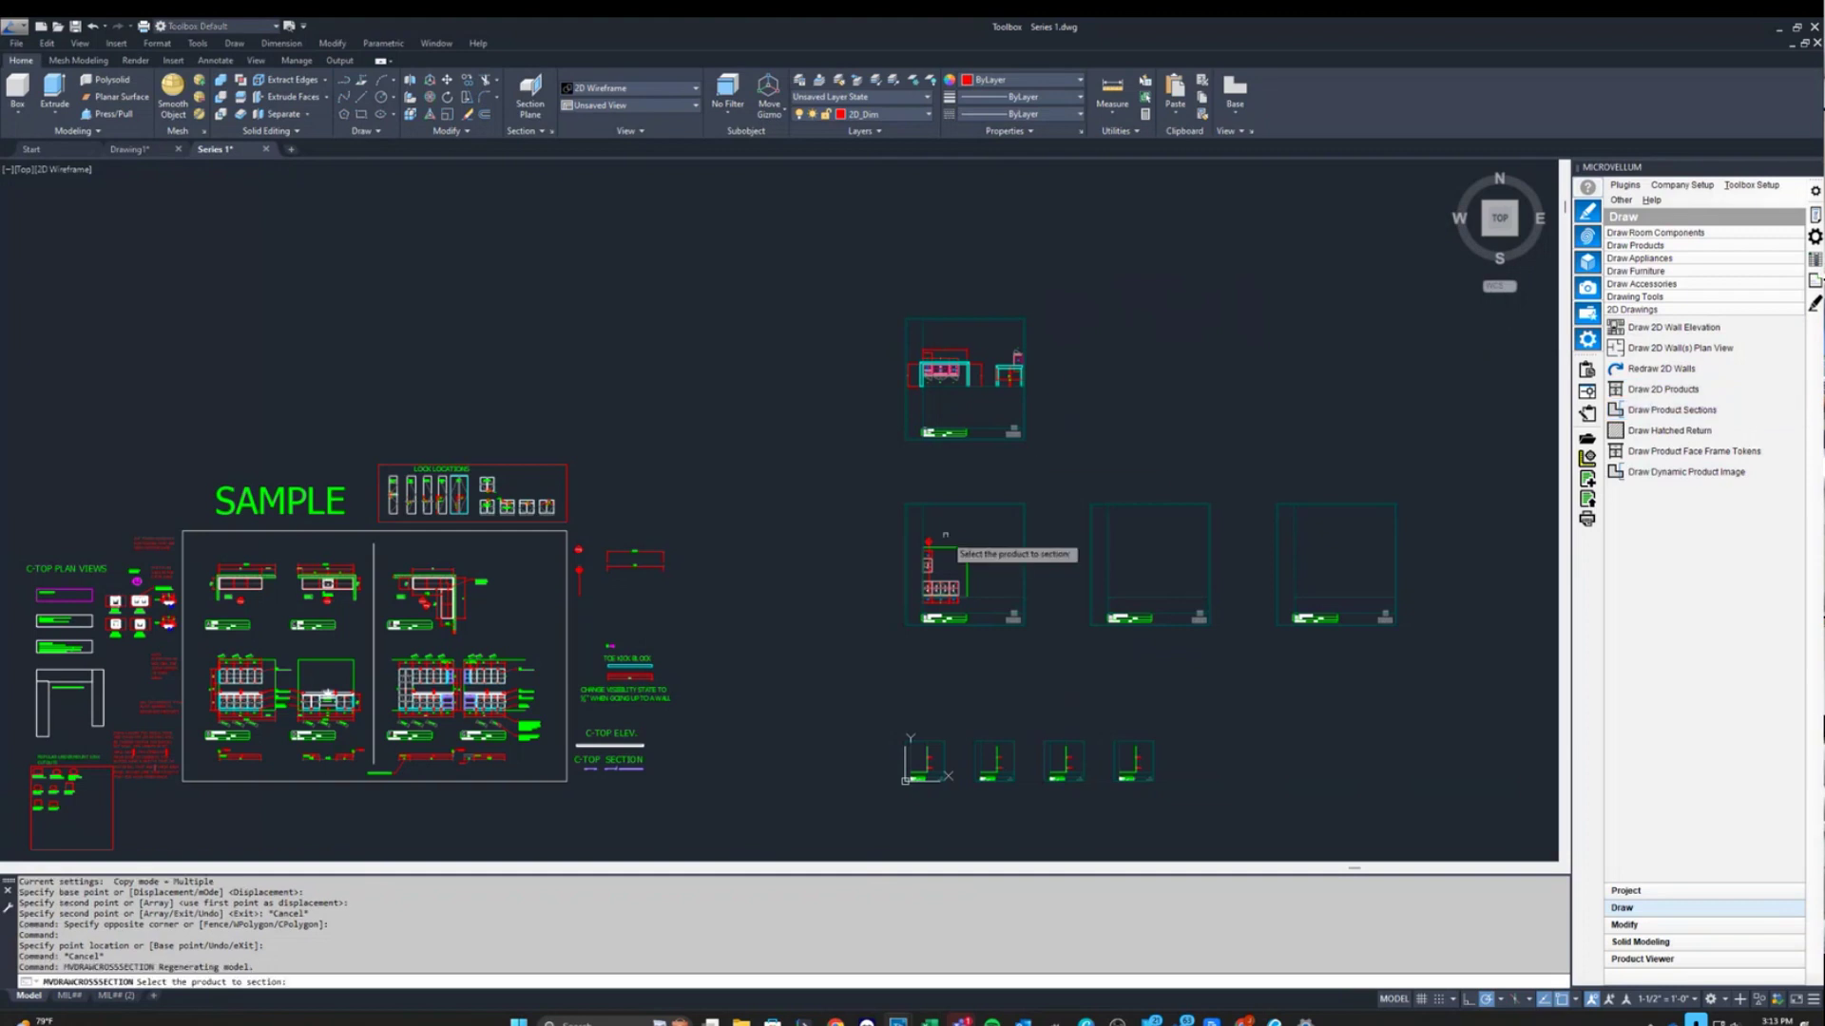
pyautogui.scroll(10, 922, 361)
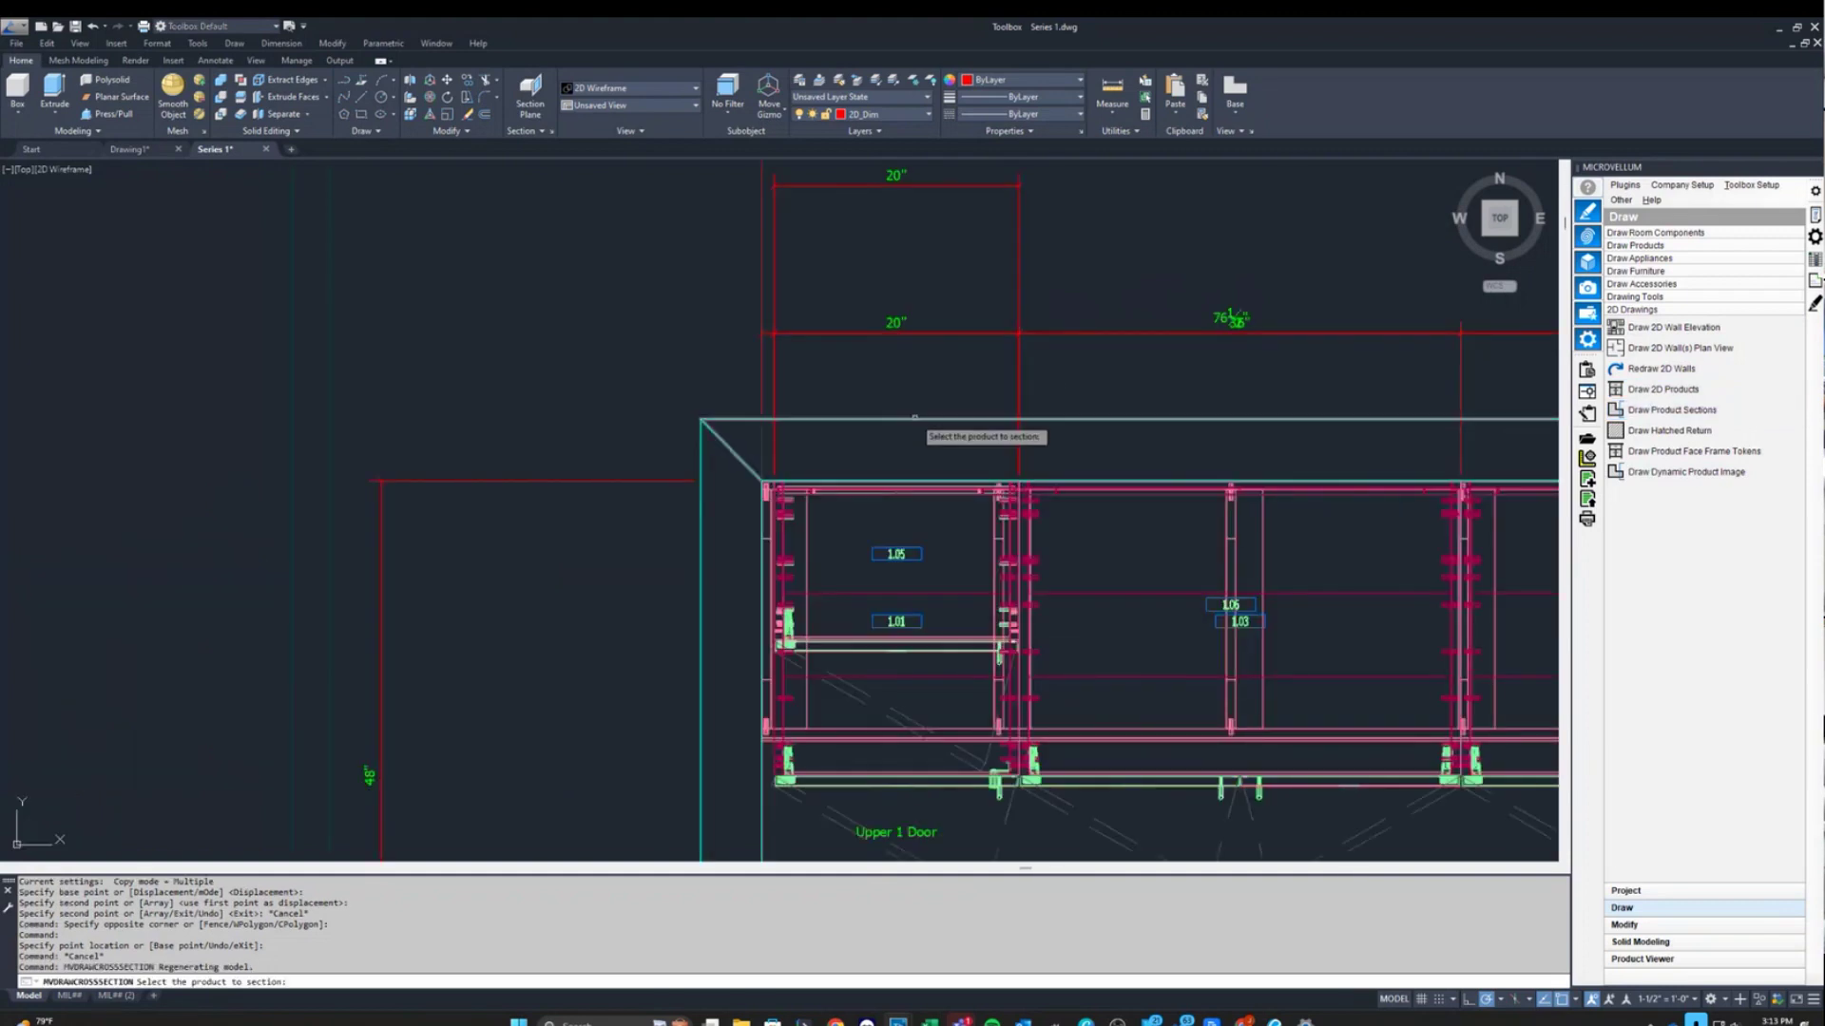
pyautogui.click(916, 419)
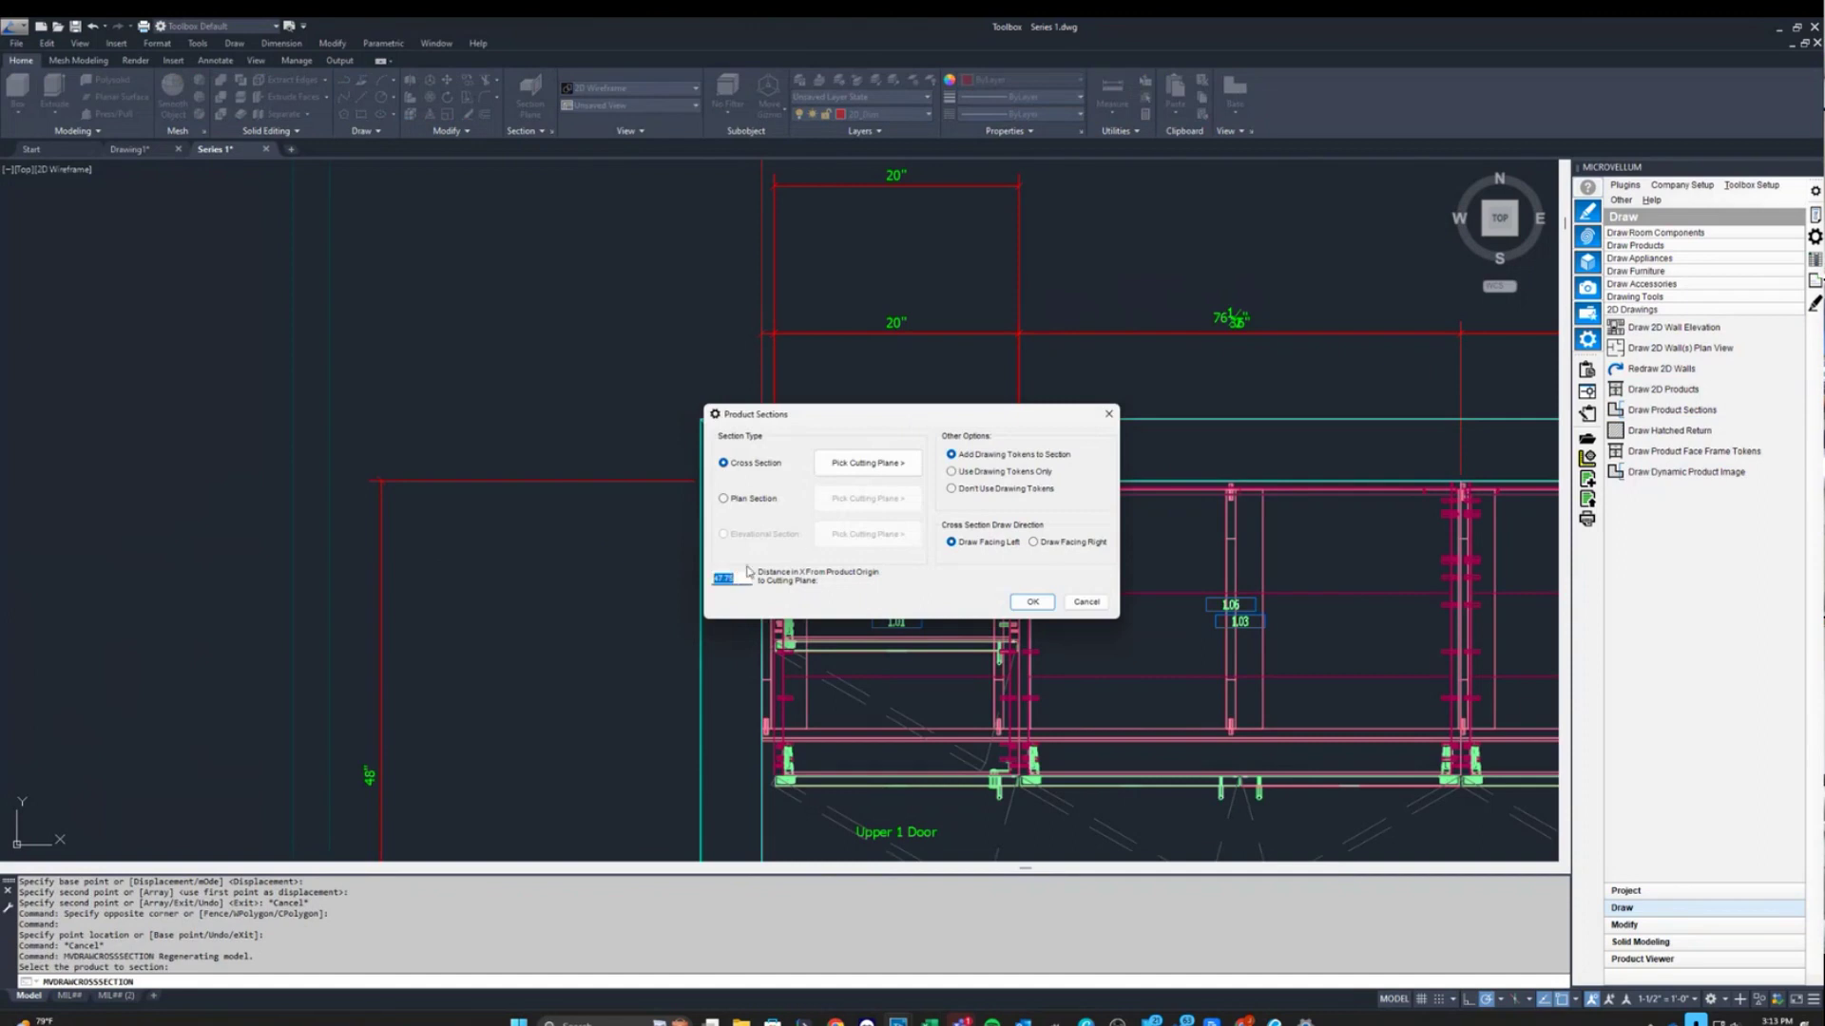
pyautogui.moveTo(861, 416); pyautogui.dragTo(414, 382)
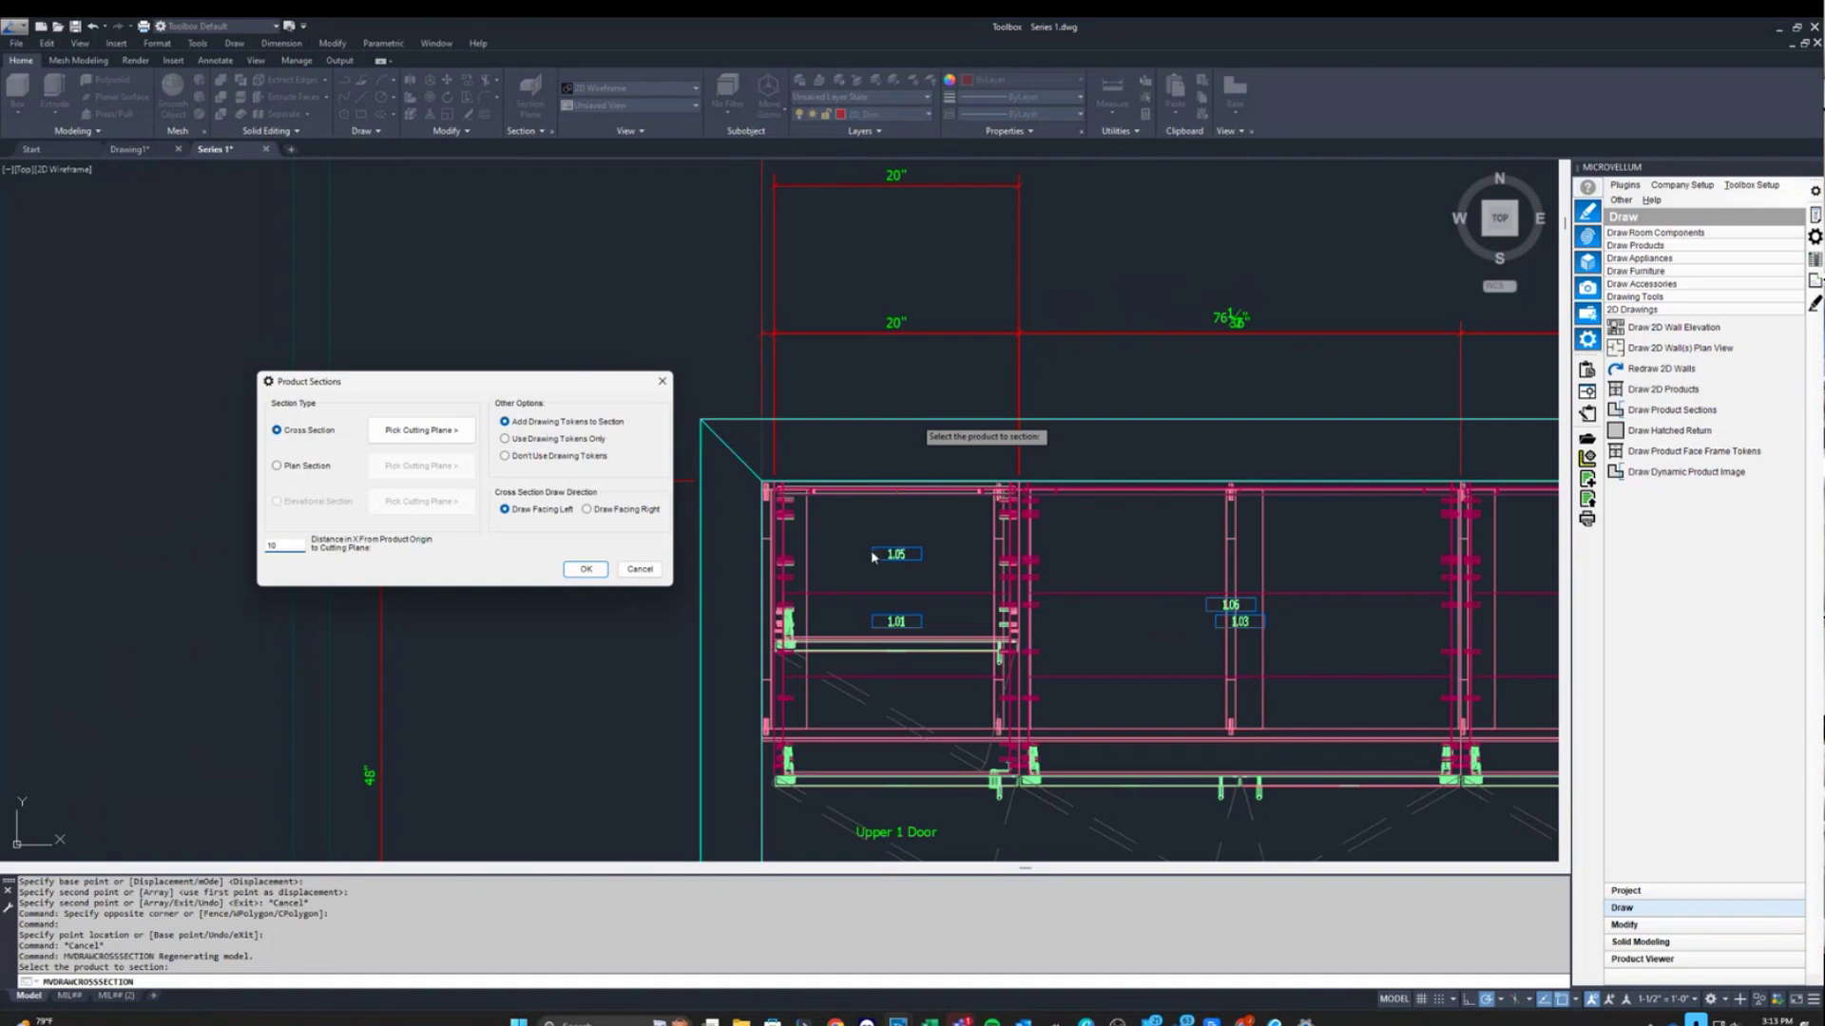
pyautogui.click(586, 570)
# Place the section drawing where the wall and floor lines meet in the first Section view.
pyautogui.scroll(-6, 950, 490)
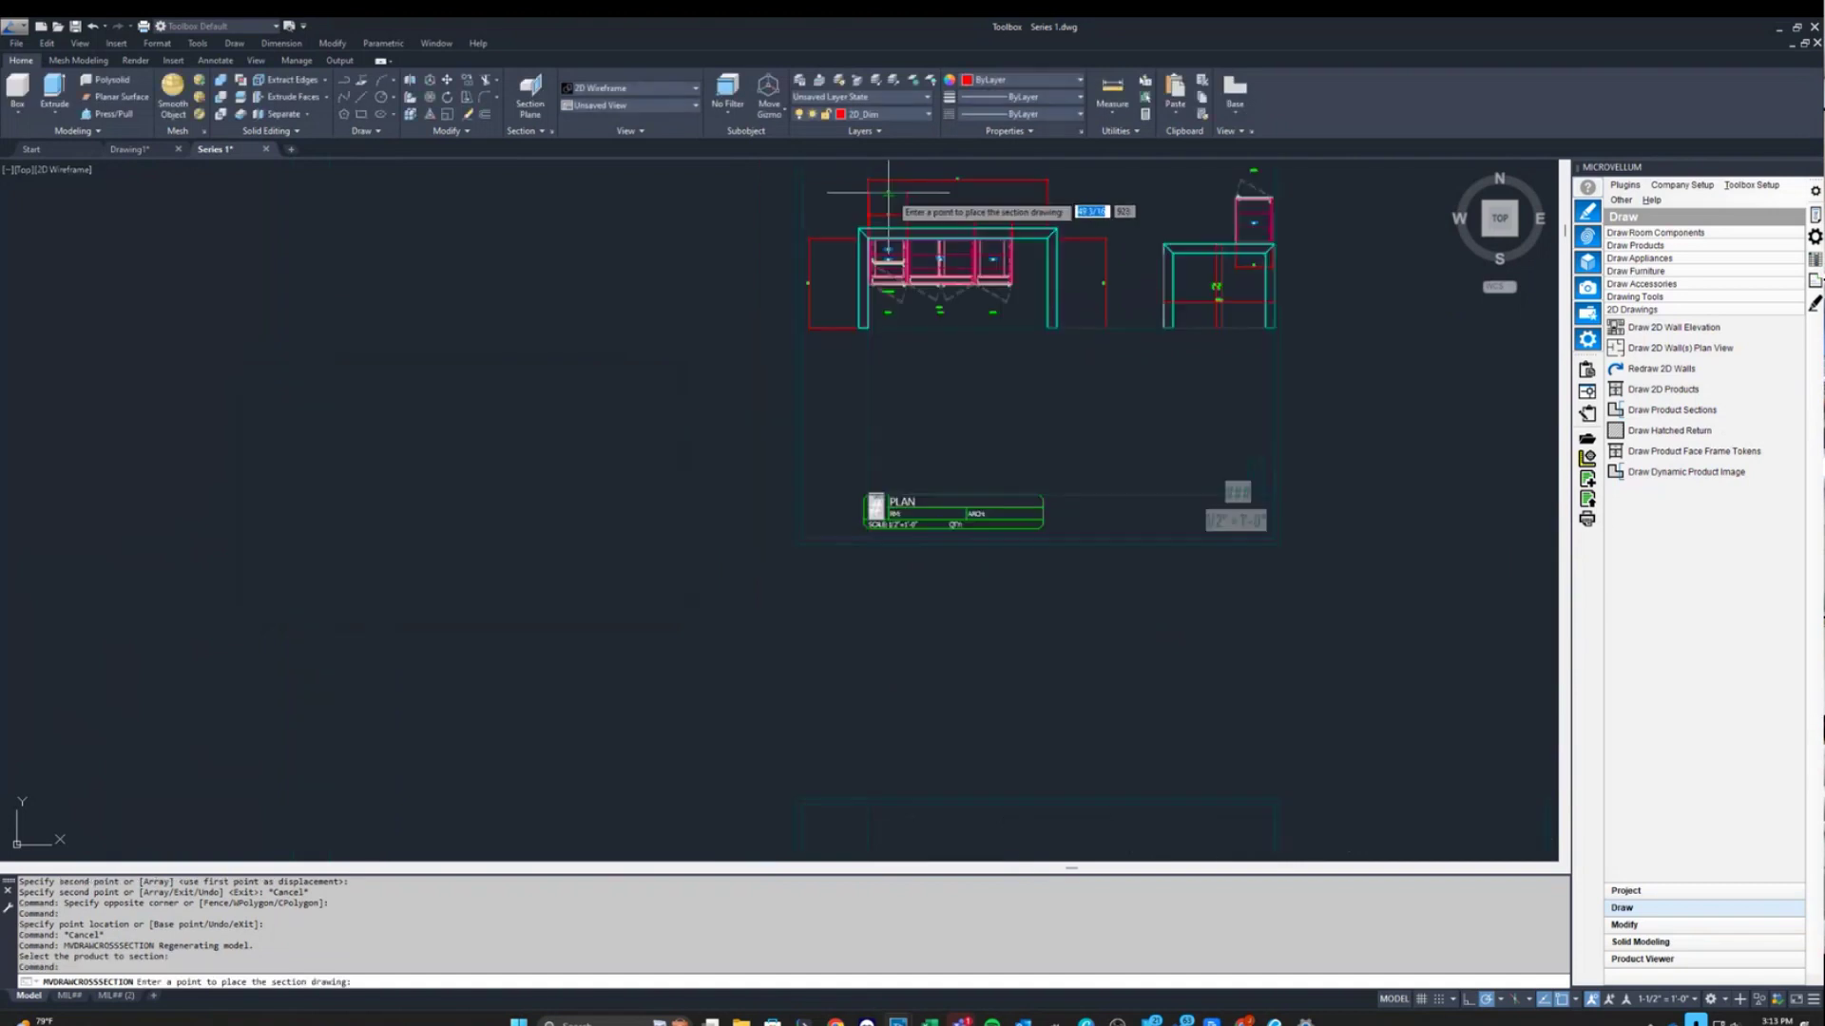
pyautogui.scroll(8, 945, 488)
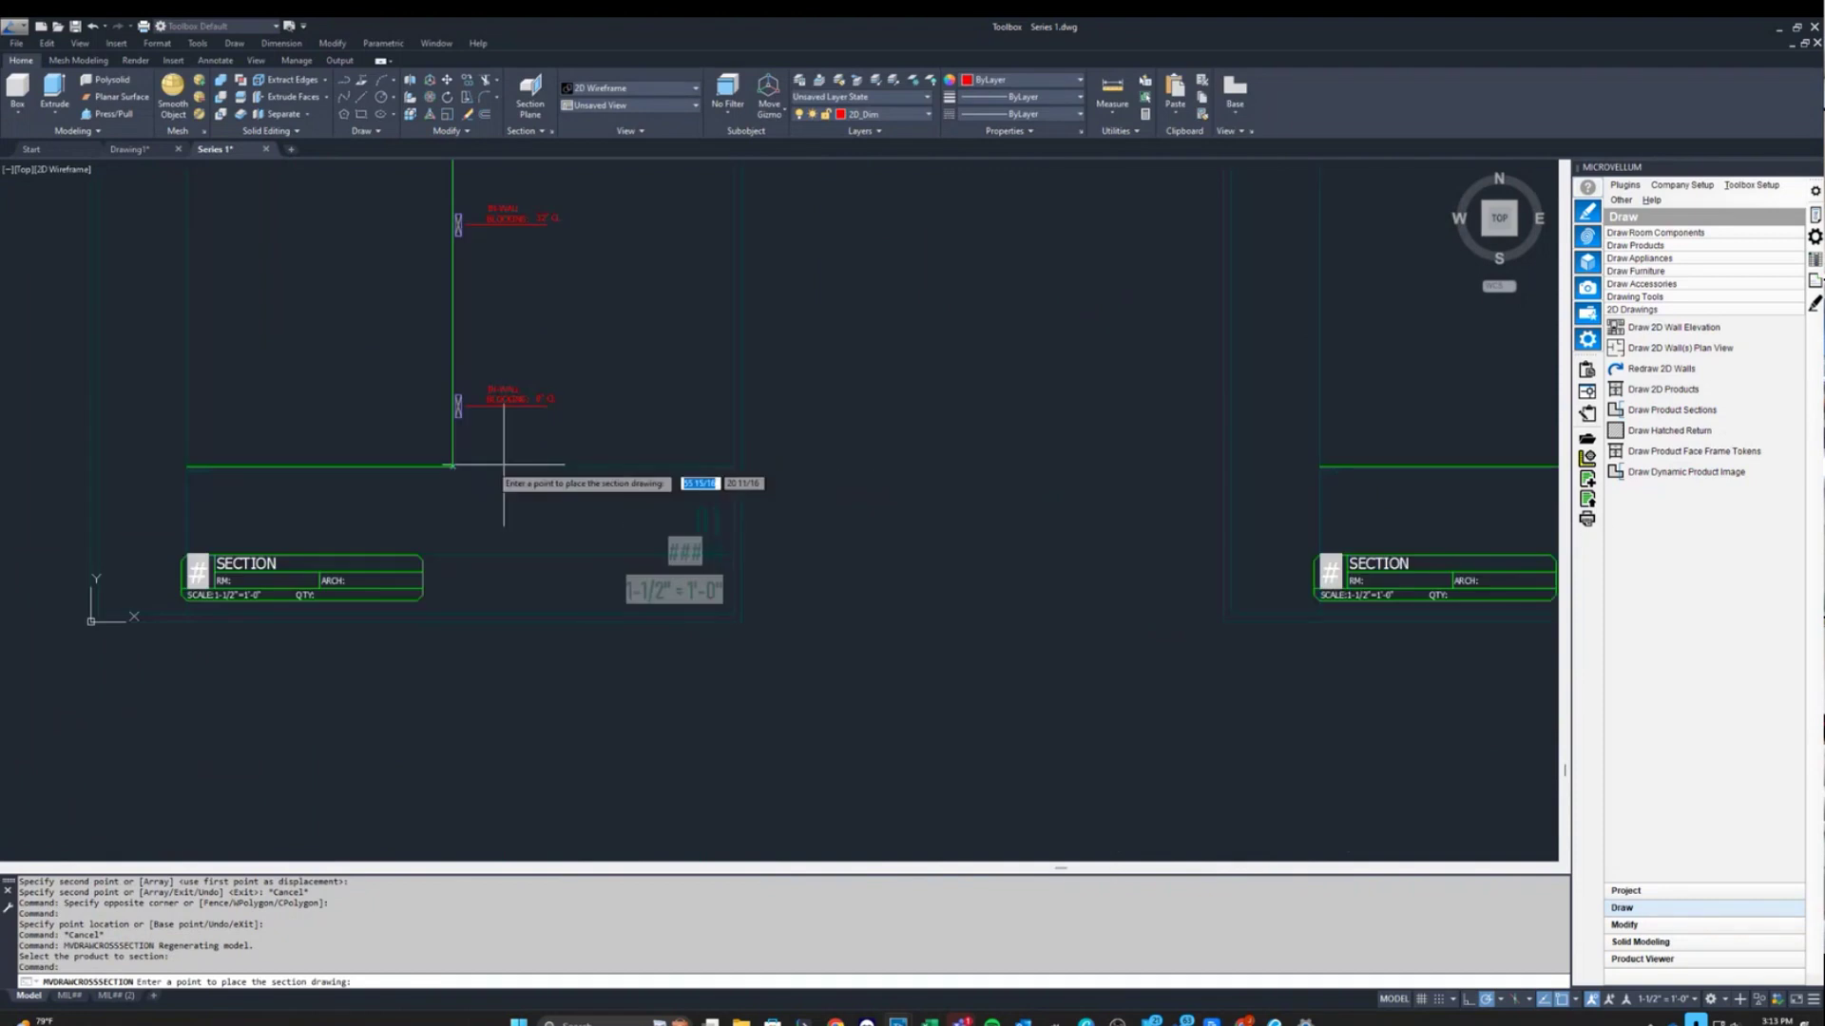
pyautogui.click(424, 478)
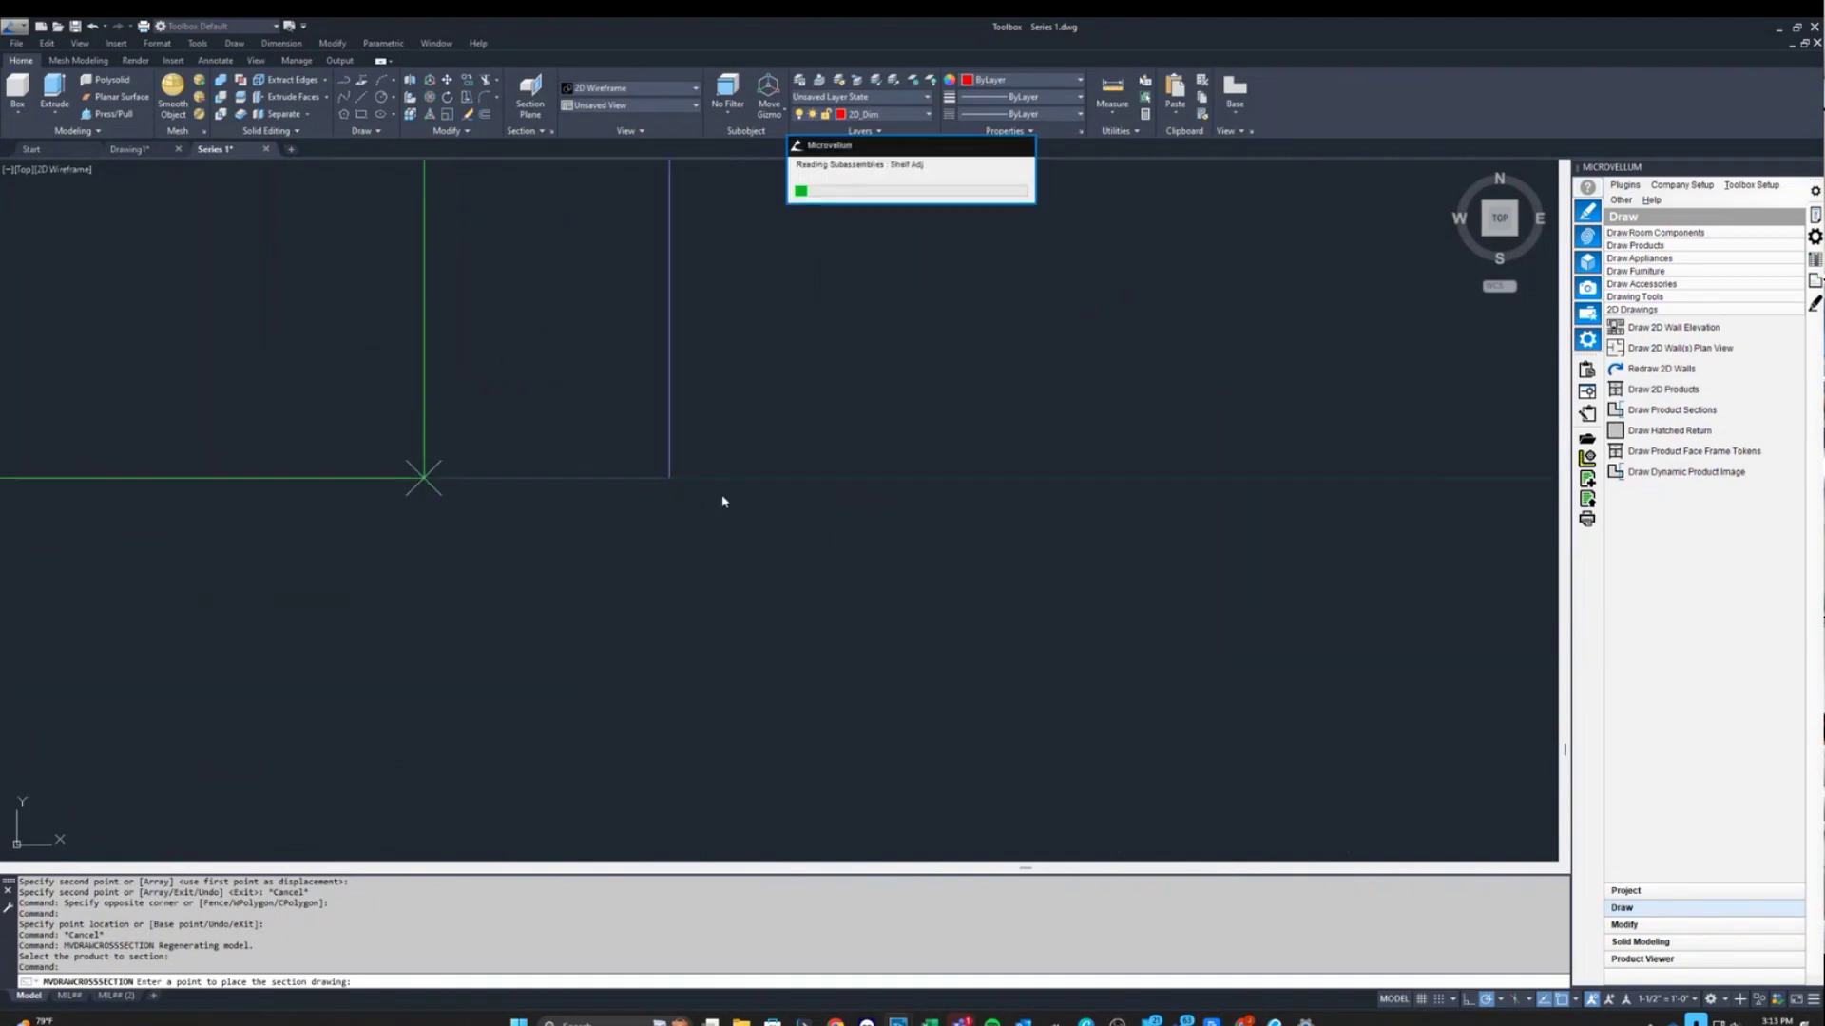
pyautogui.scroll(-4, 694, 501)
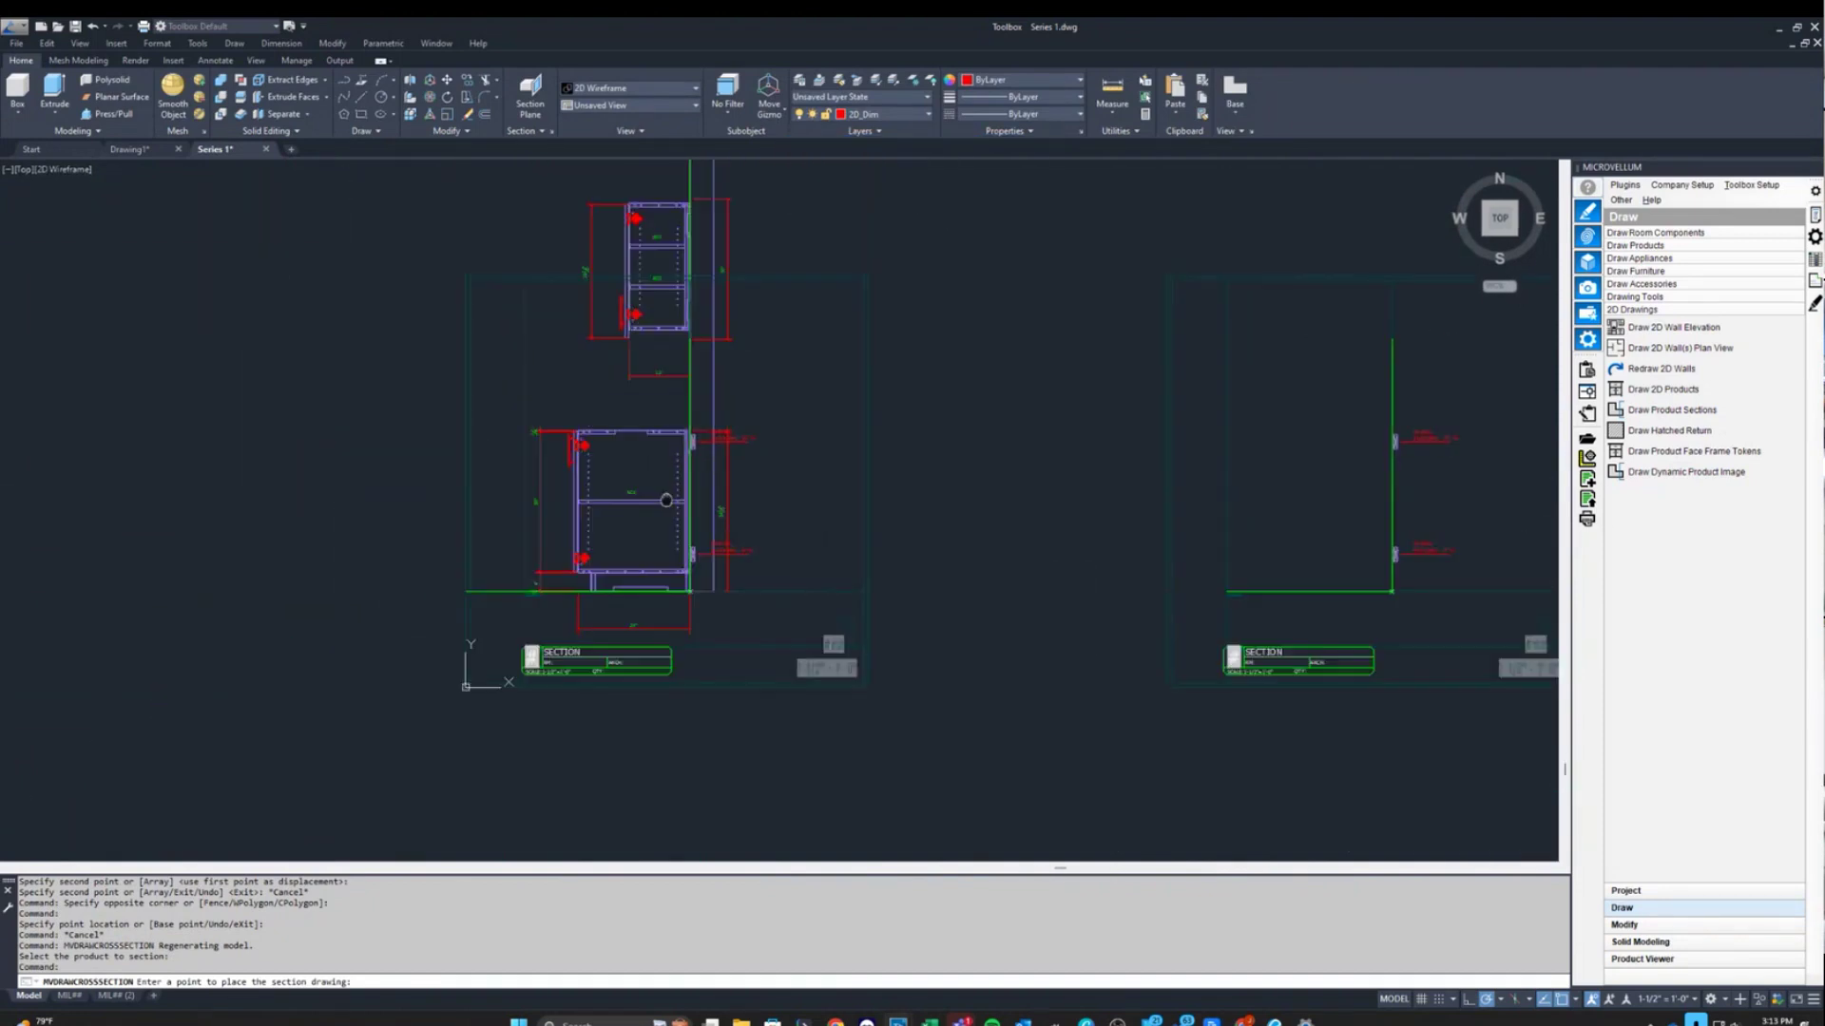
pyautogui.scroll(3, 666, 500)
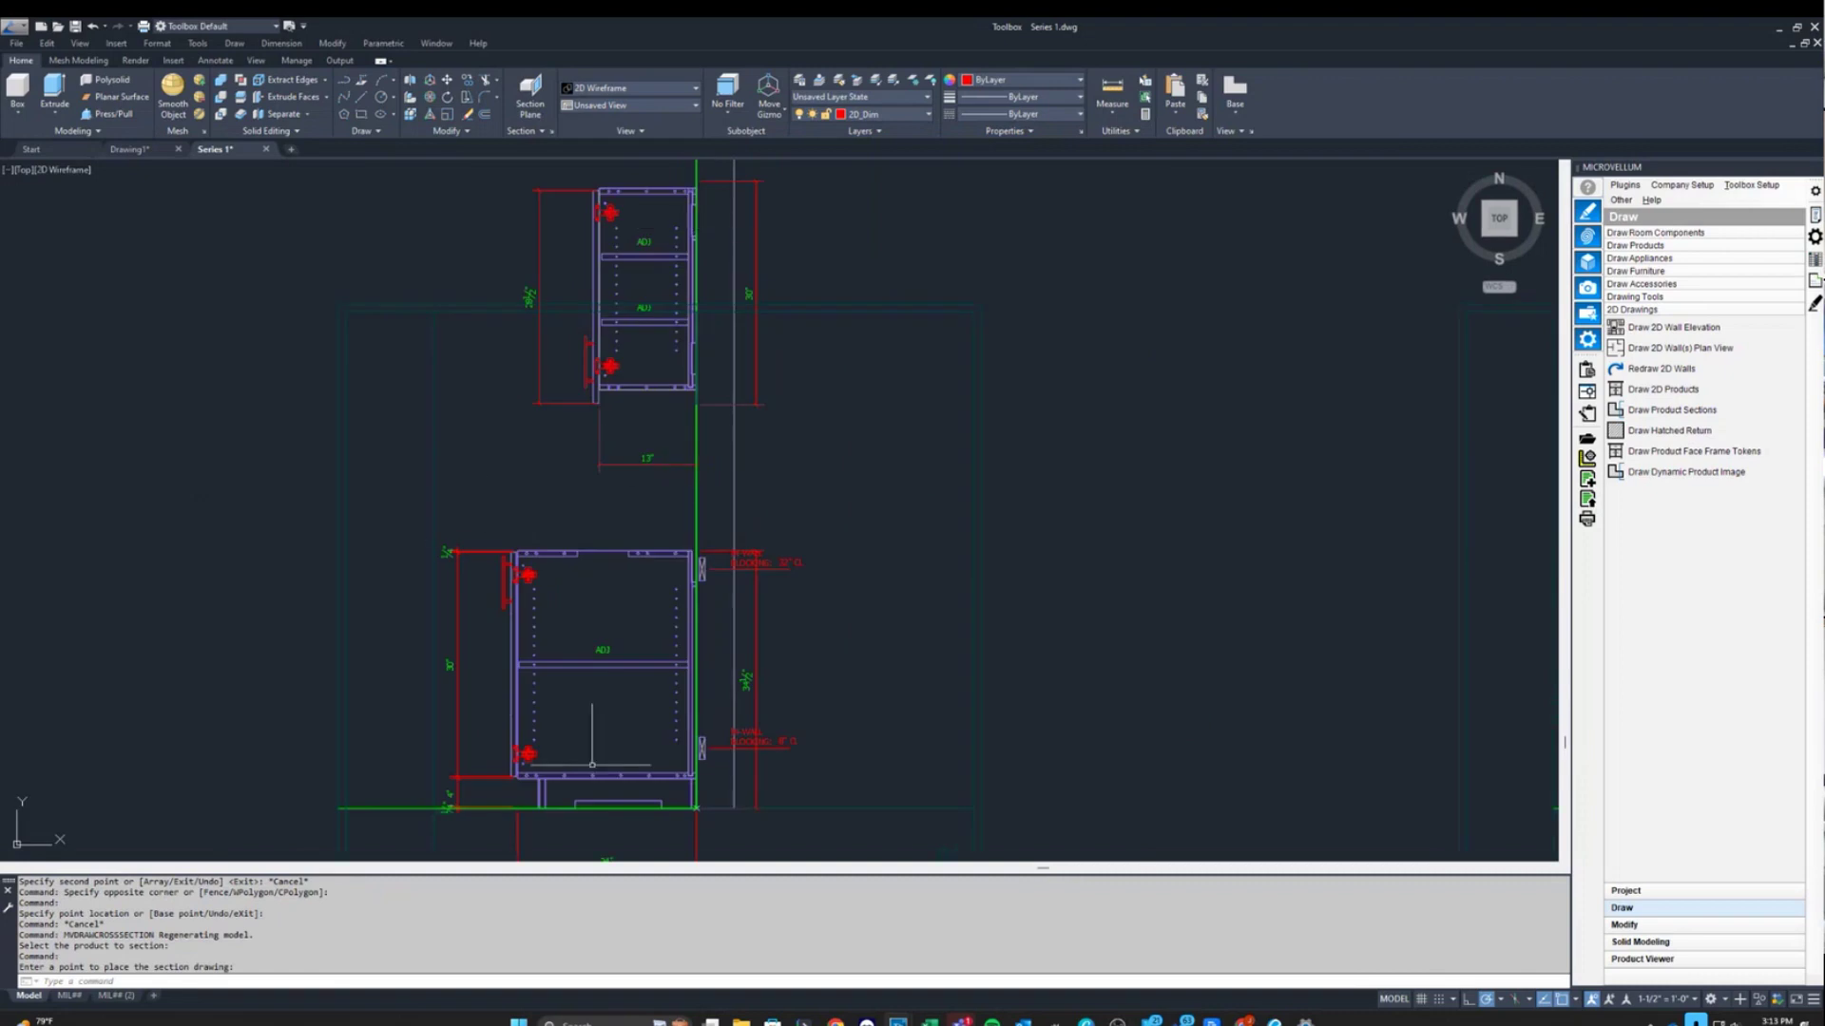
# Compare the new section drawing with the section cut and cabinets in the back wall's elevation.
pyautogui.scroll(-4, 738, 673)
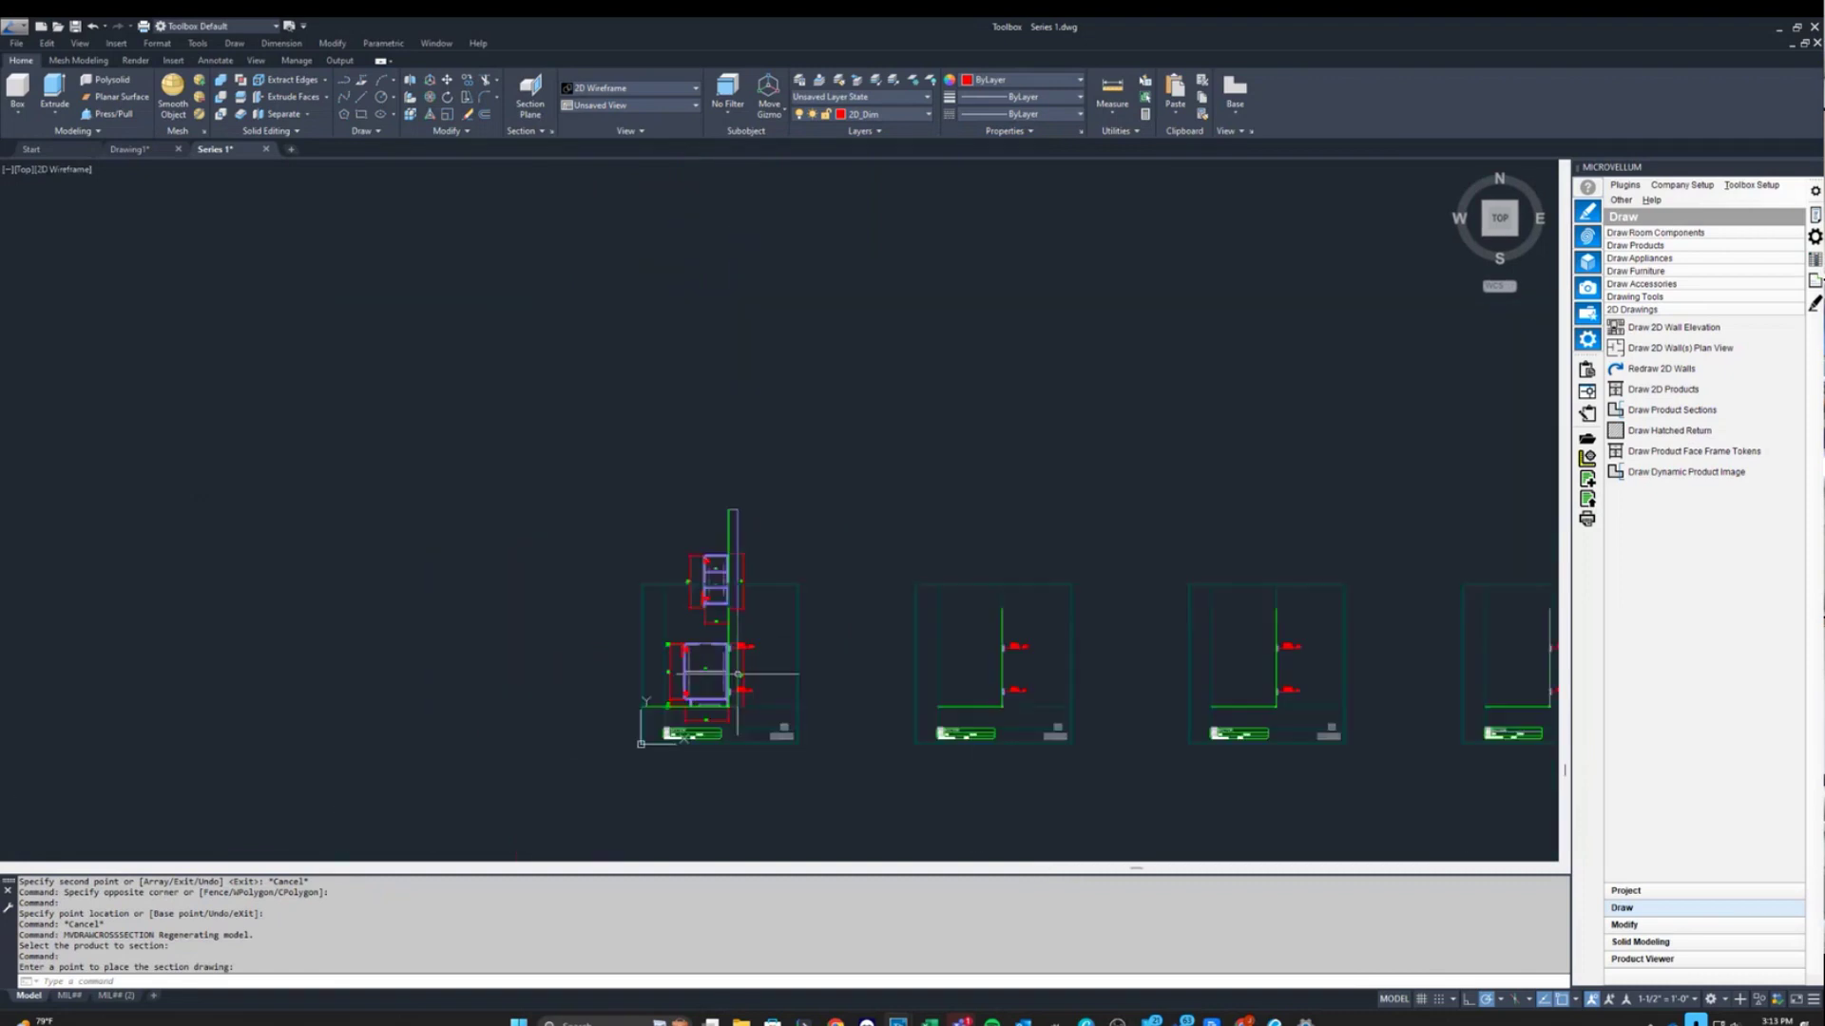
pyautogui.scroll(2, 738, 673)
pyautogui.scroll(-4, 750, 566)
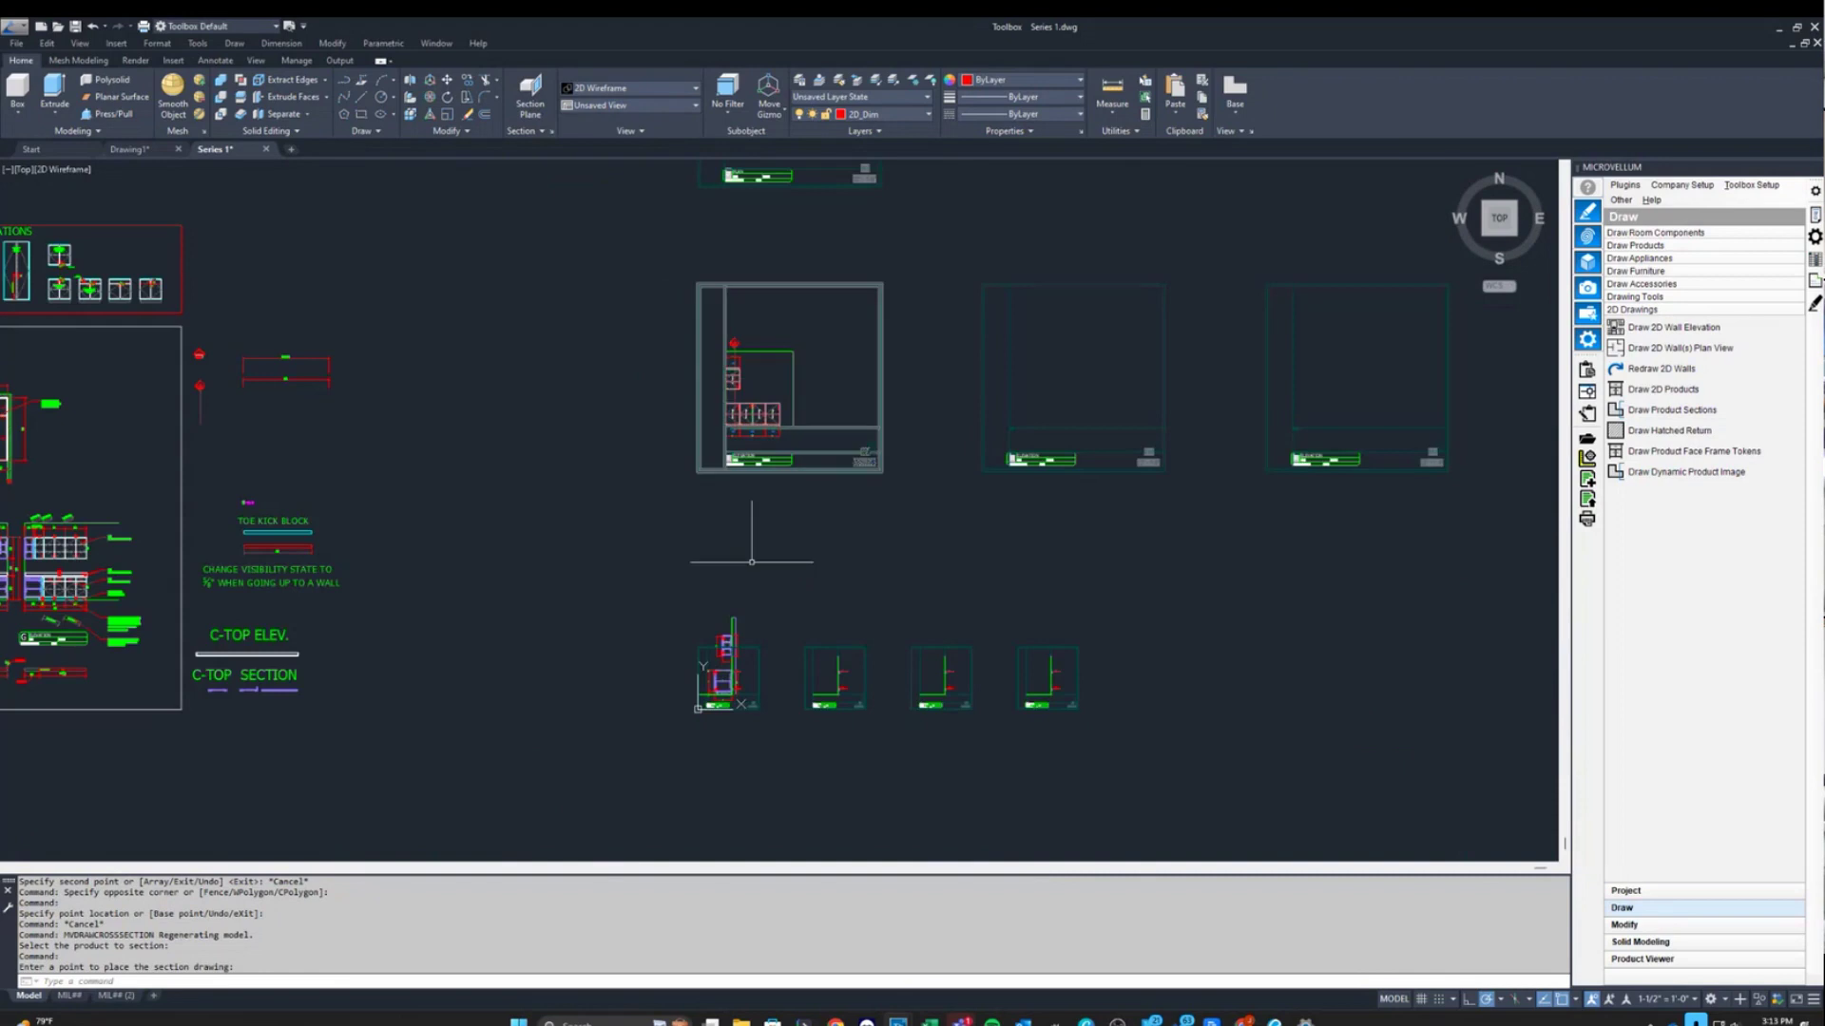
pyautogui.scroll(5, 751, 562)
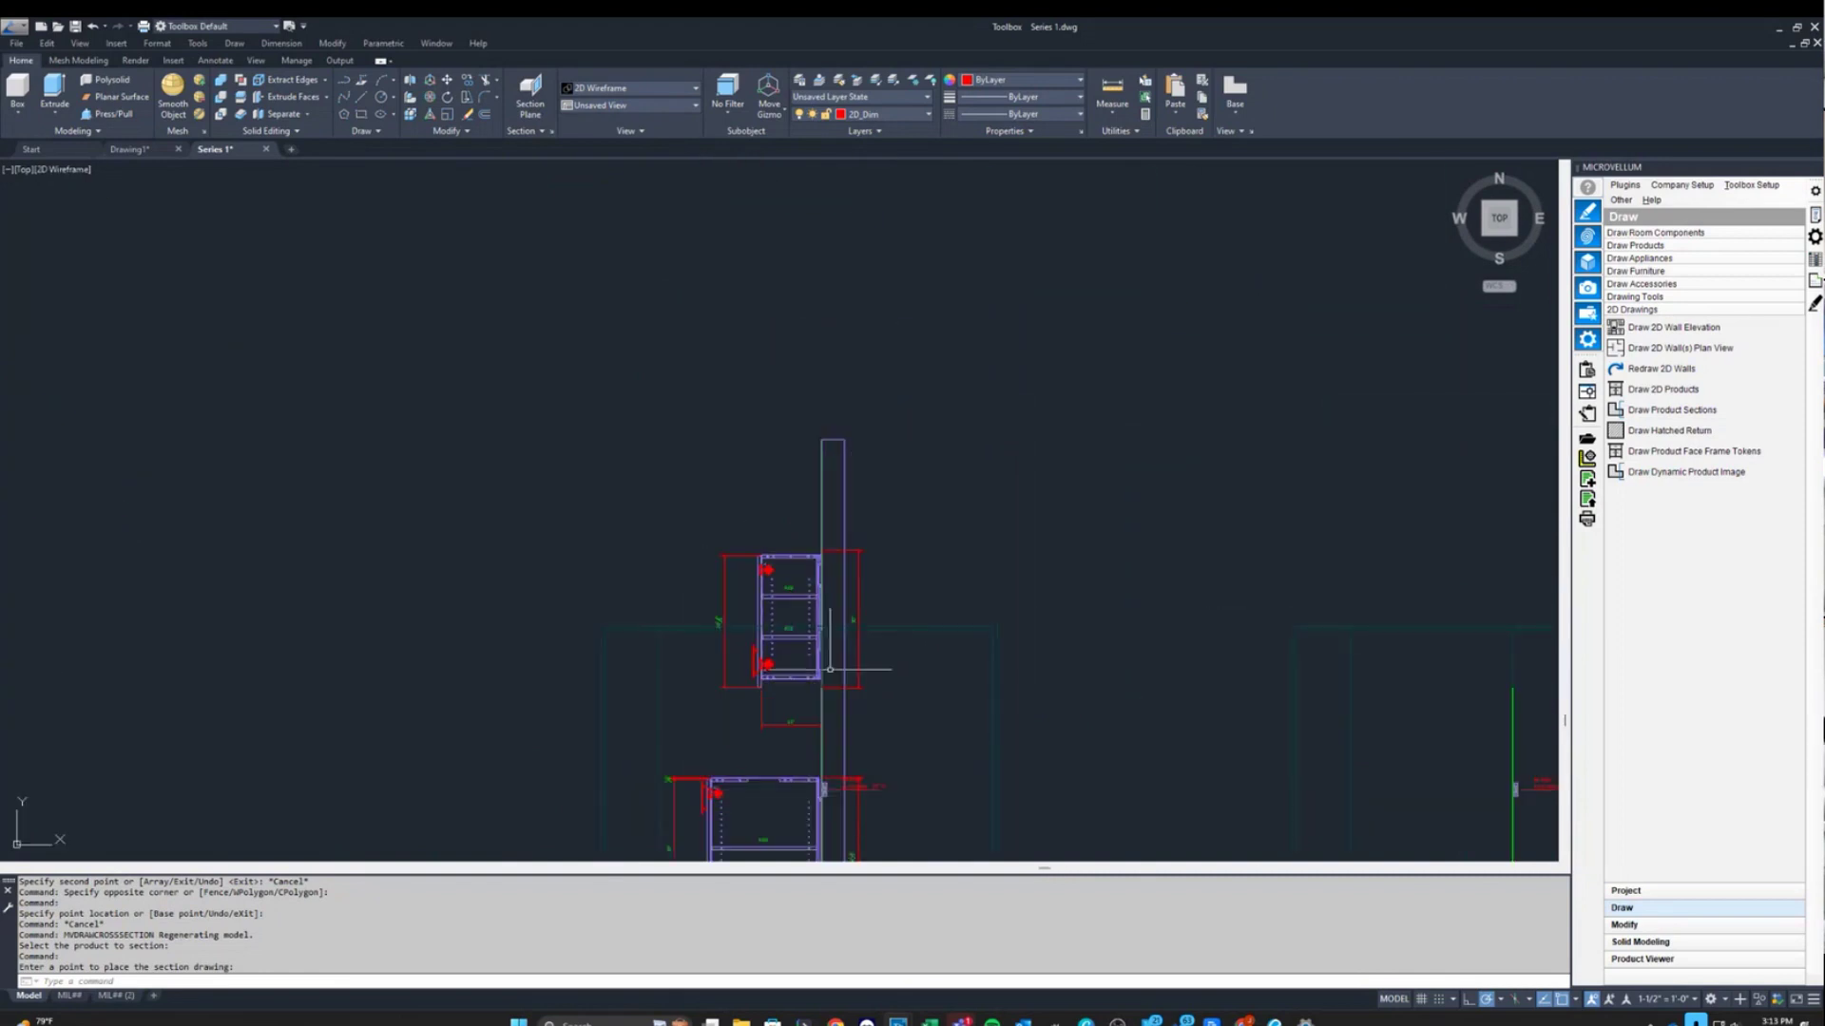
pyautogui.scroll(-3, 886, 508)
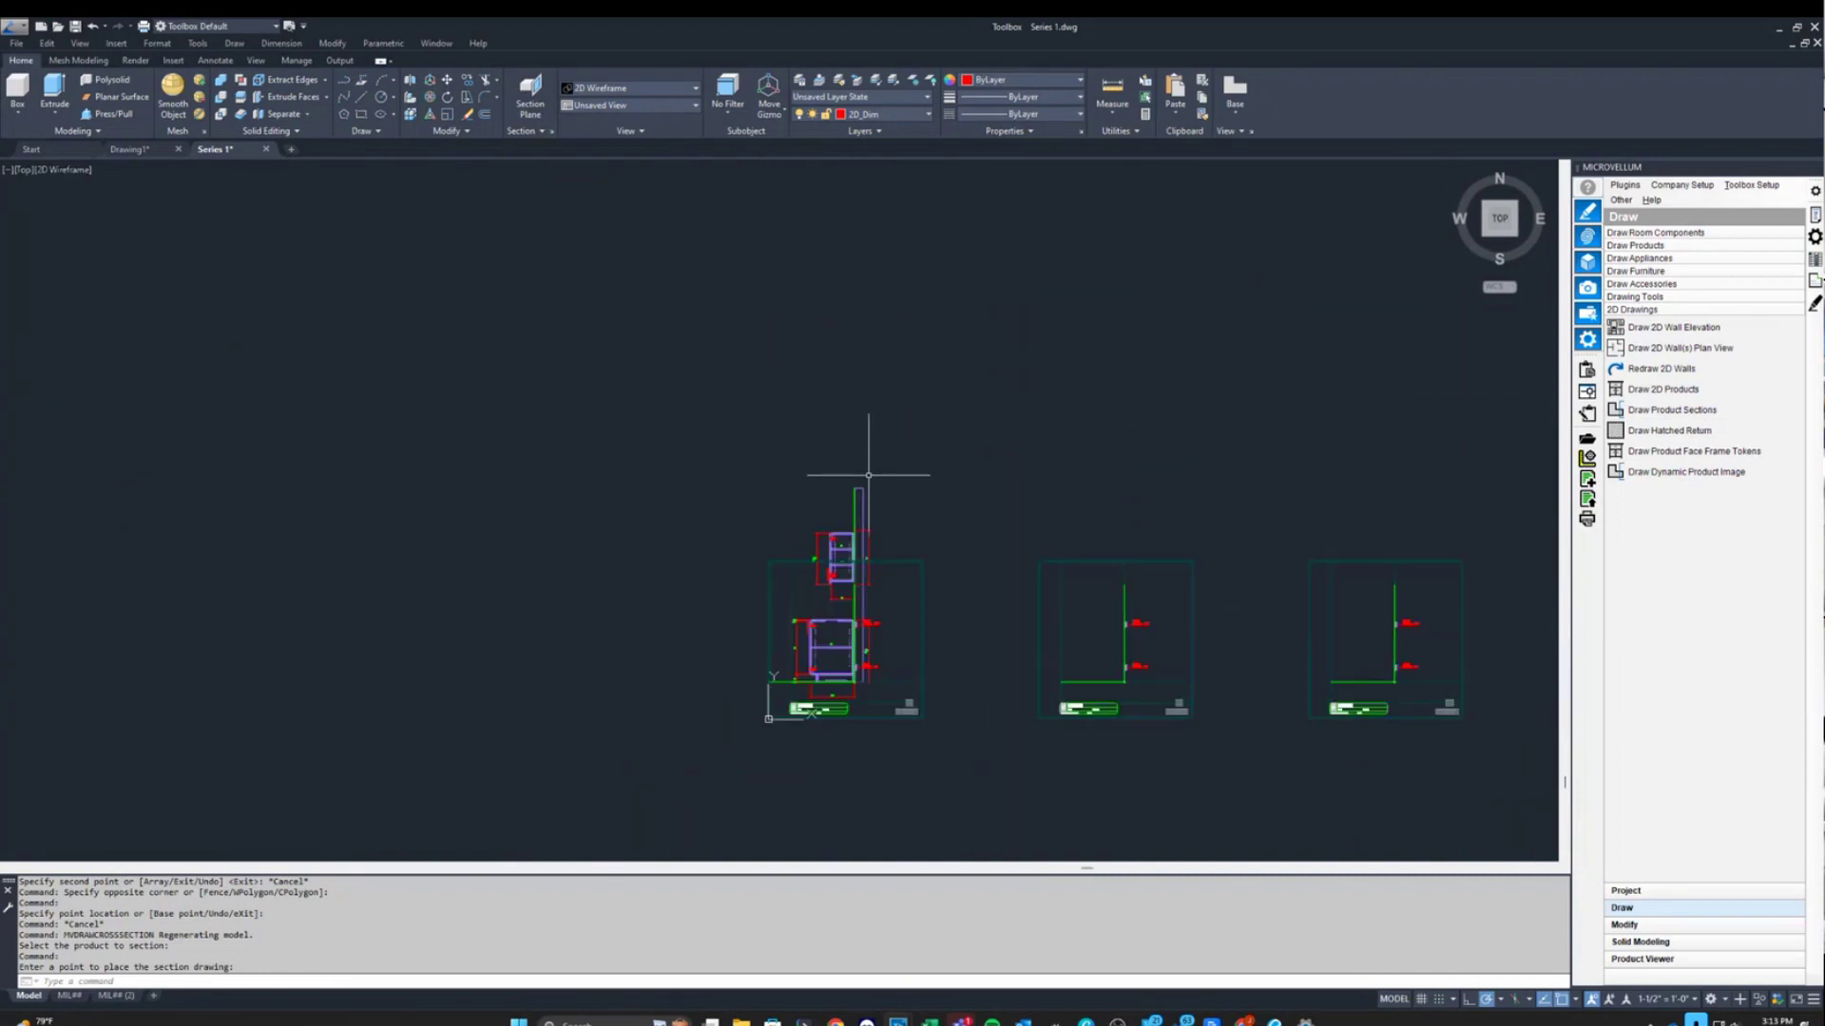
pyautogui.scroll(-5, 900, 428)
pyautogui.scroll(6, 860, 300)
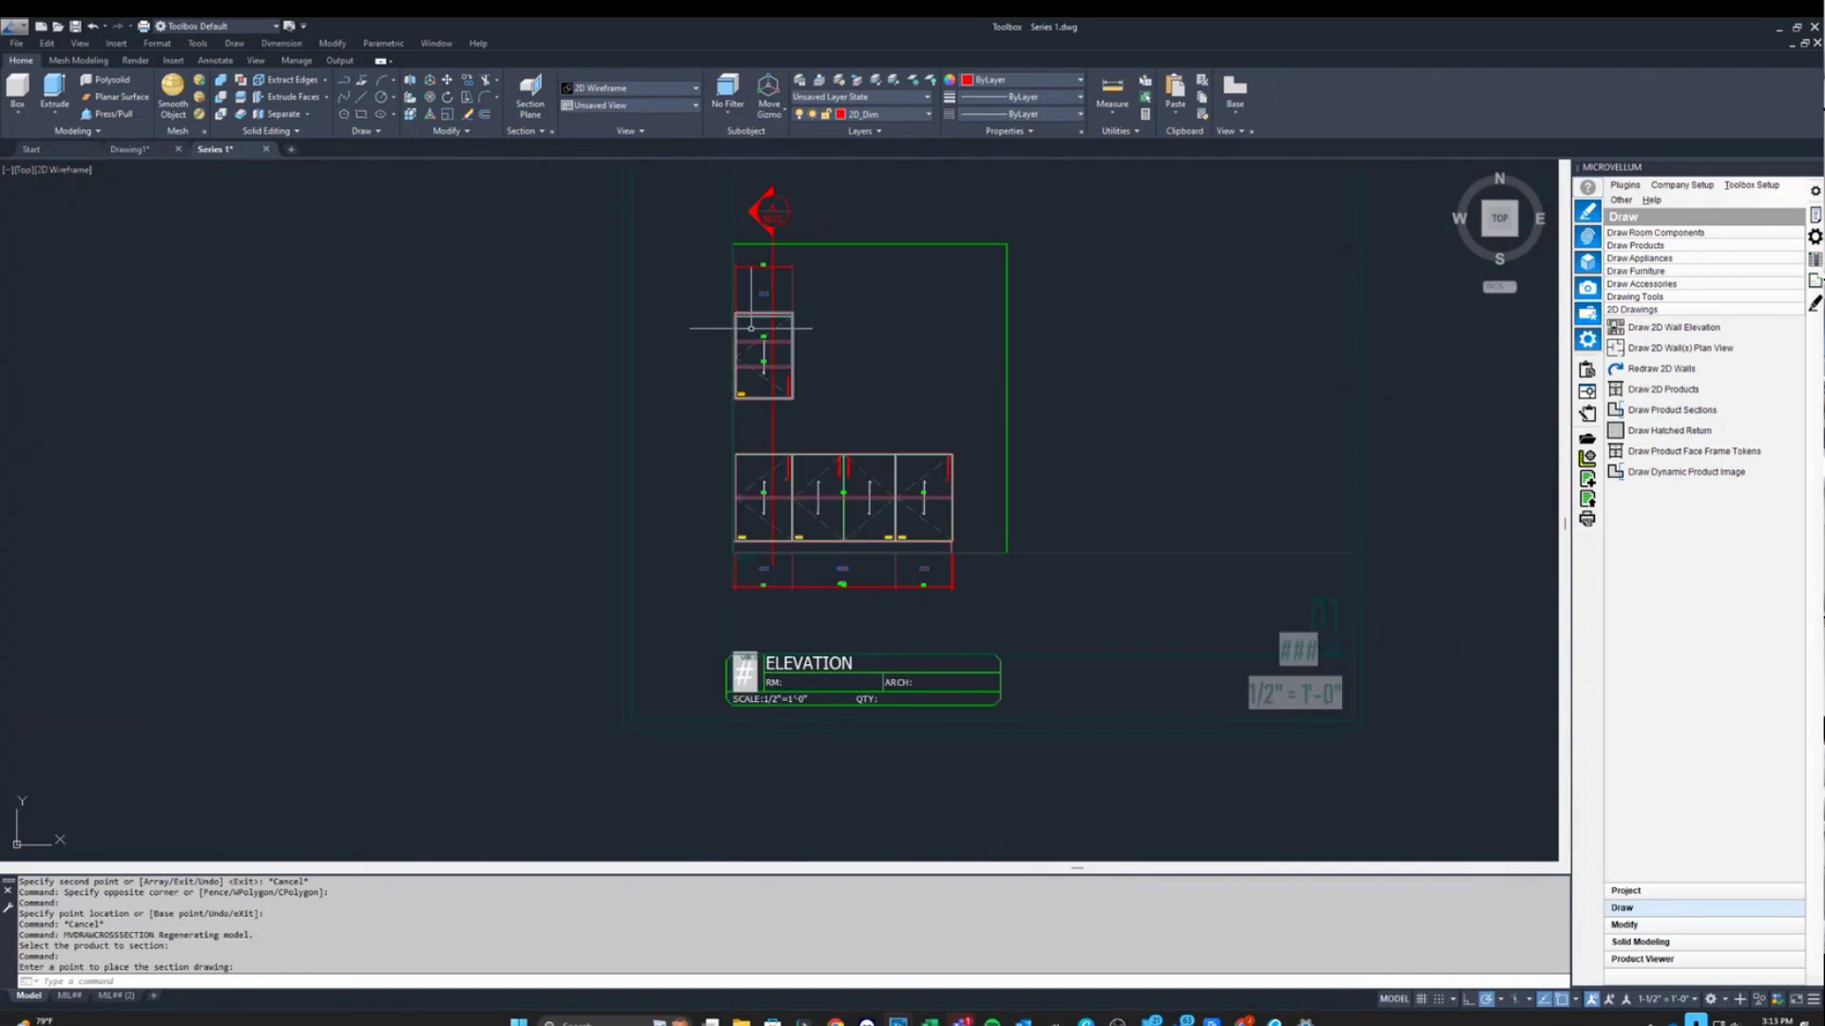
pyautogui.scroll(-2, 1128, 406)
pyautogui.scroll(5, 847, 295)
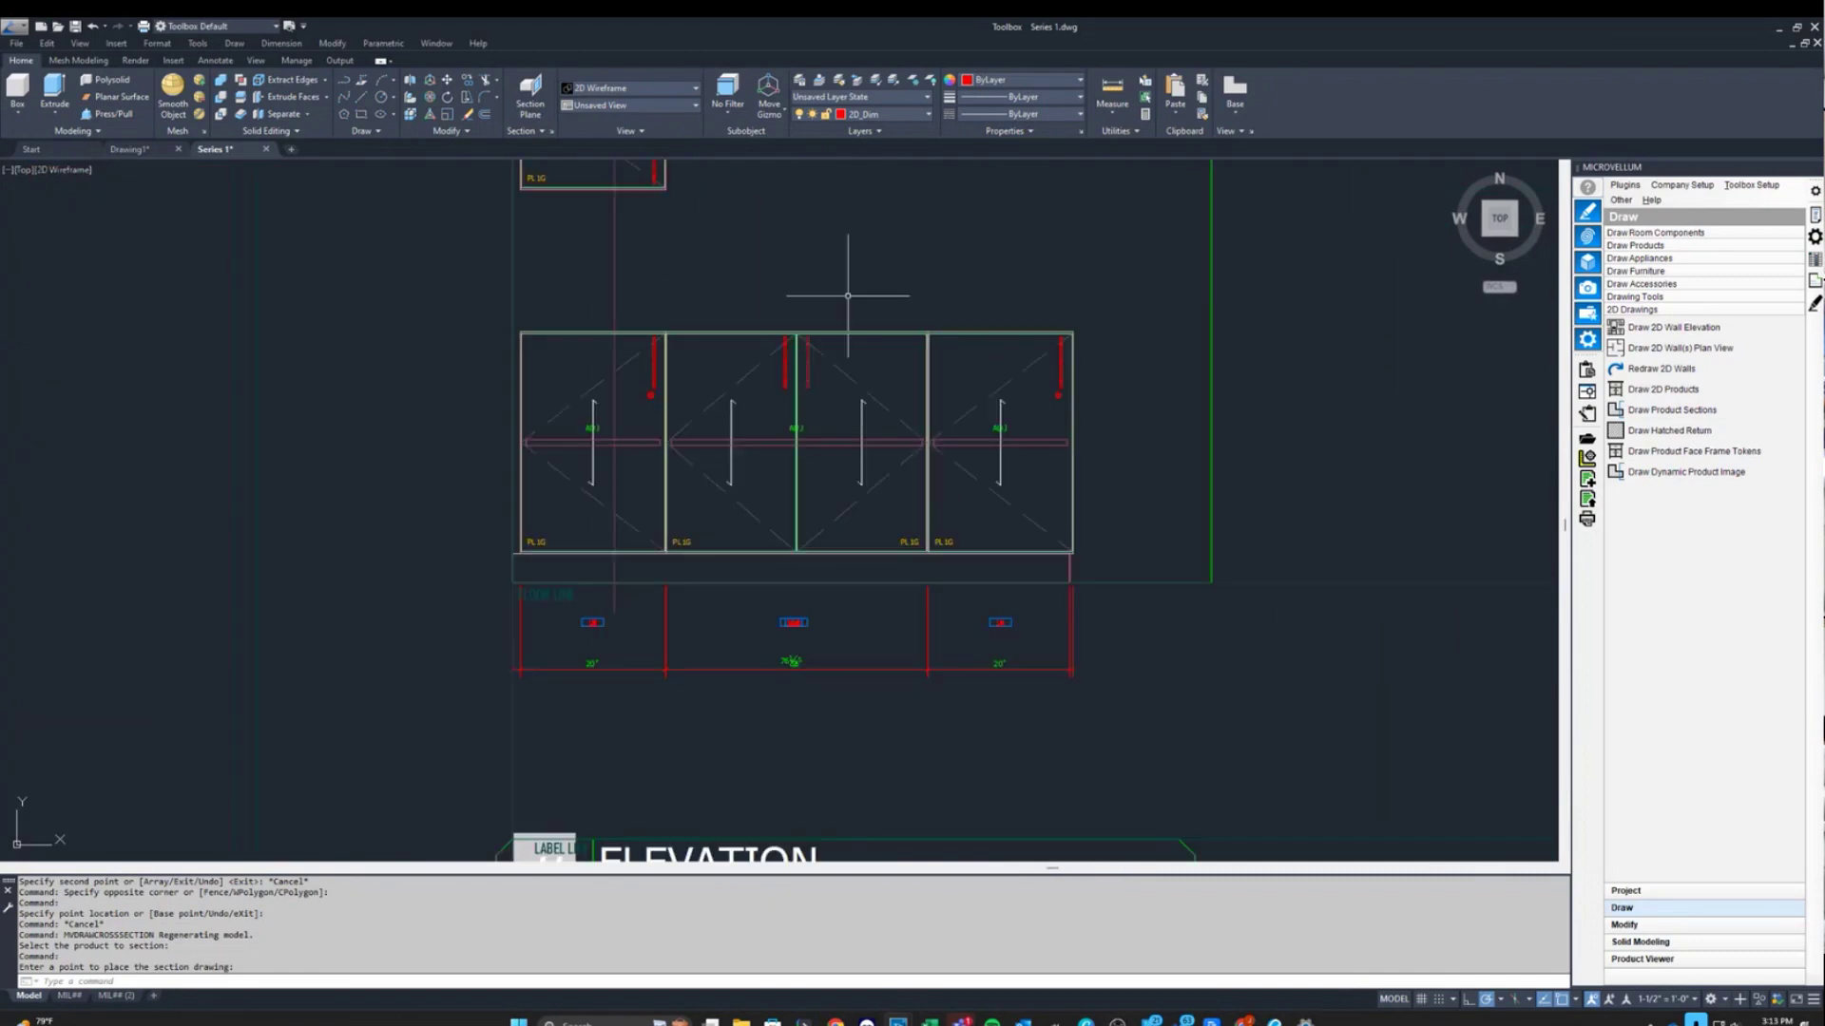
# Draw a vertical polyline from above the back wall's elevation down through the right-hand base cabinet to below the floor line.
pyautogui.scroll(-3, 1015, 408)
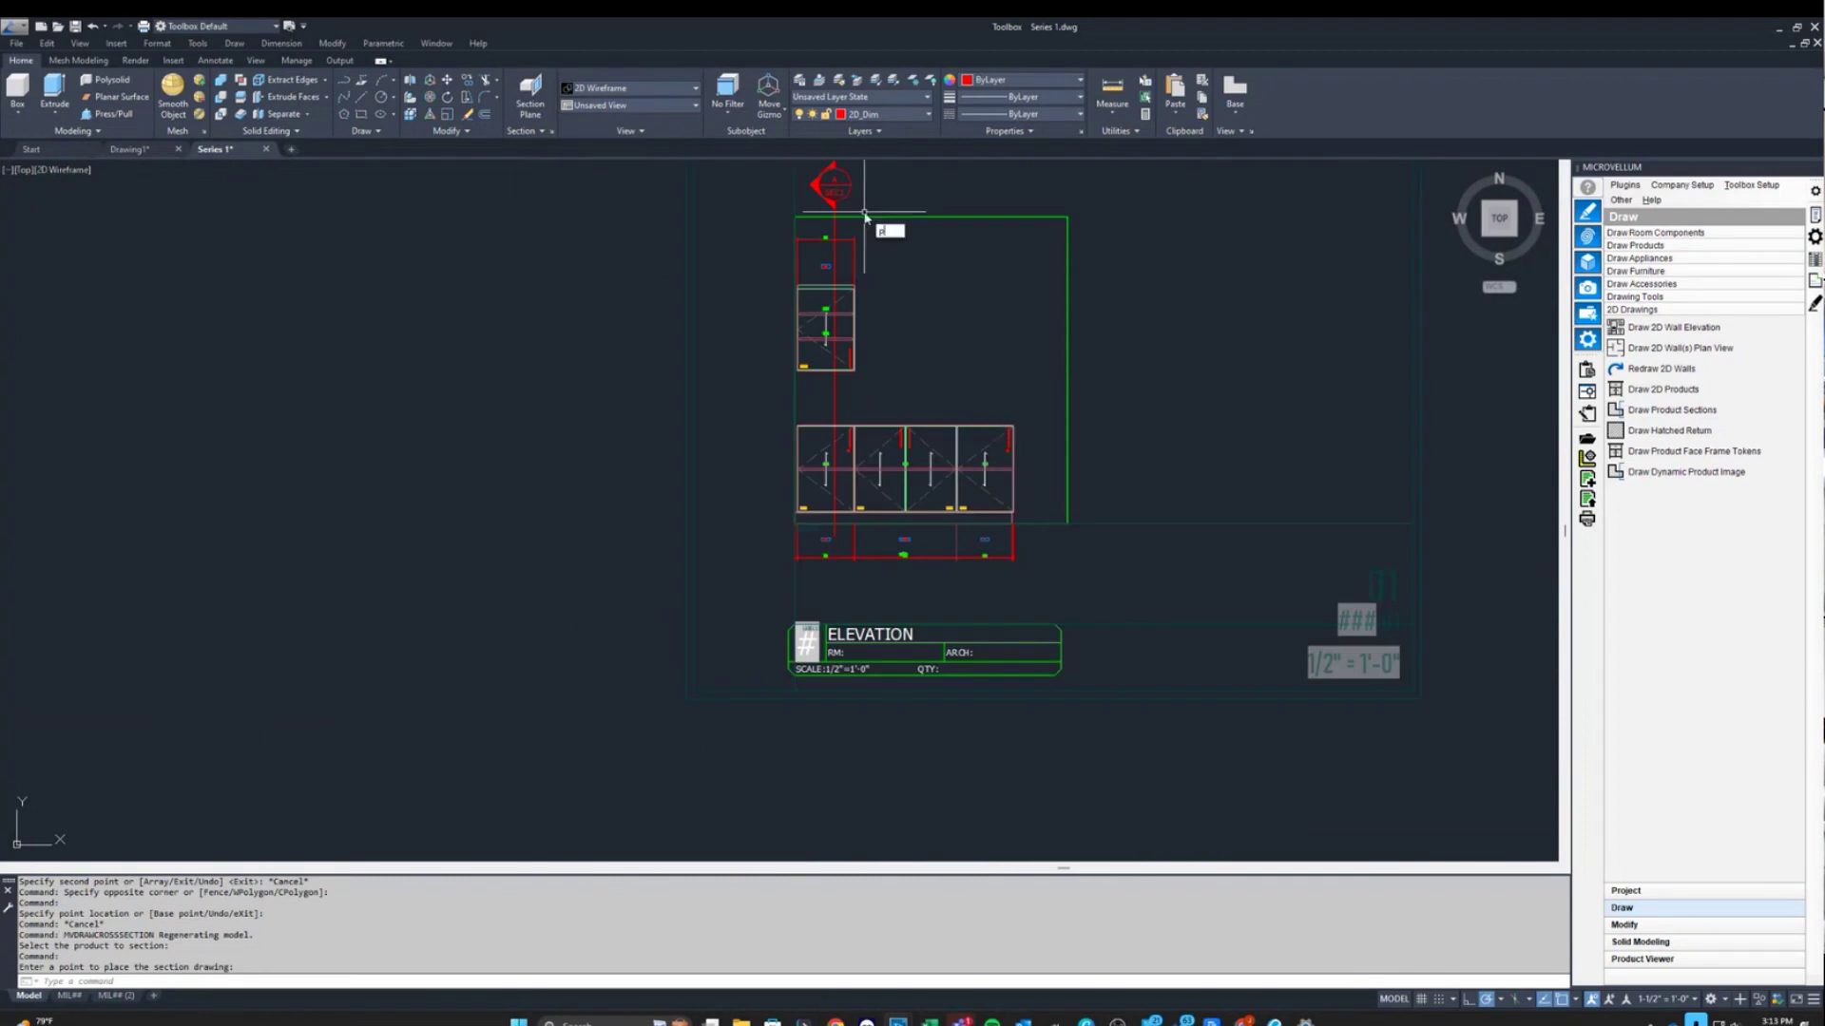
pyautogui.write('l')
pyautogui.press('Return')
pyautogui.scroll(2, 974, 394)
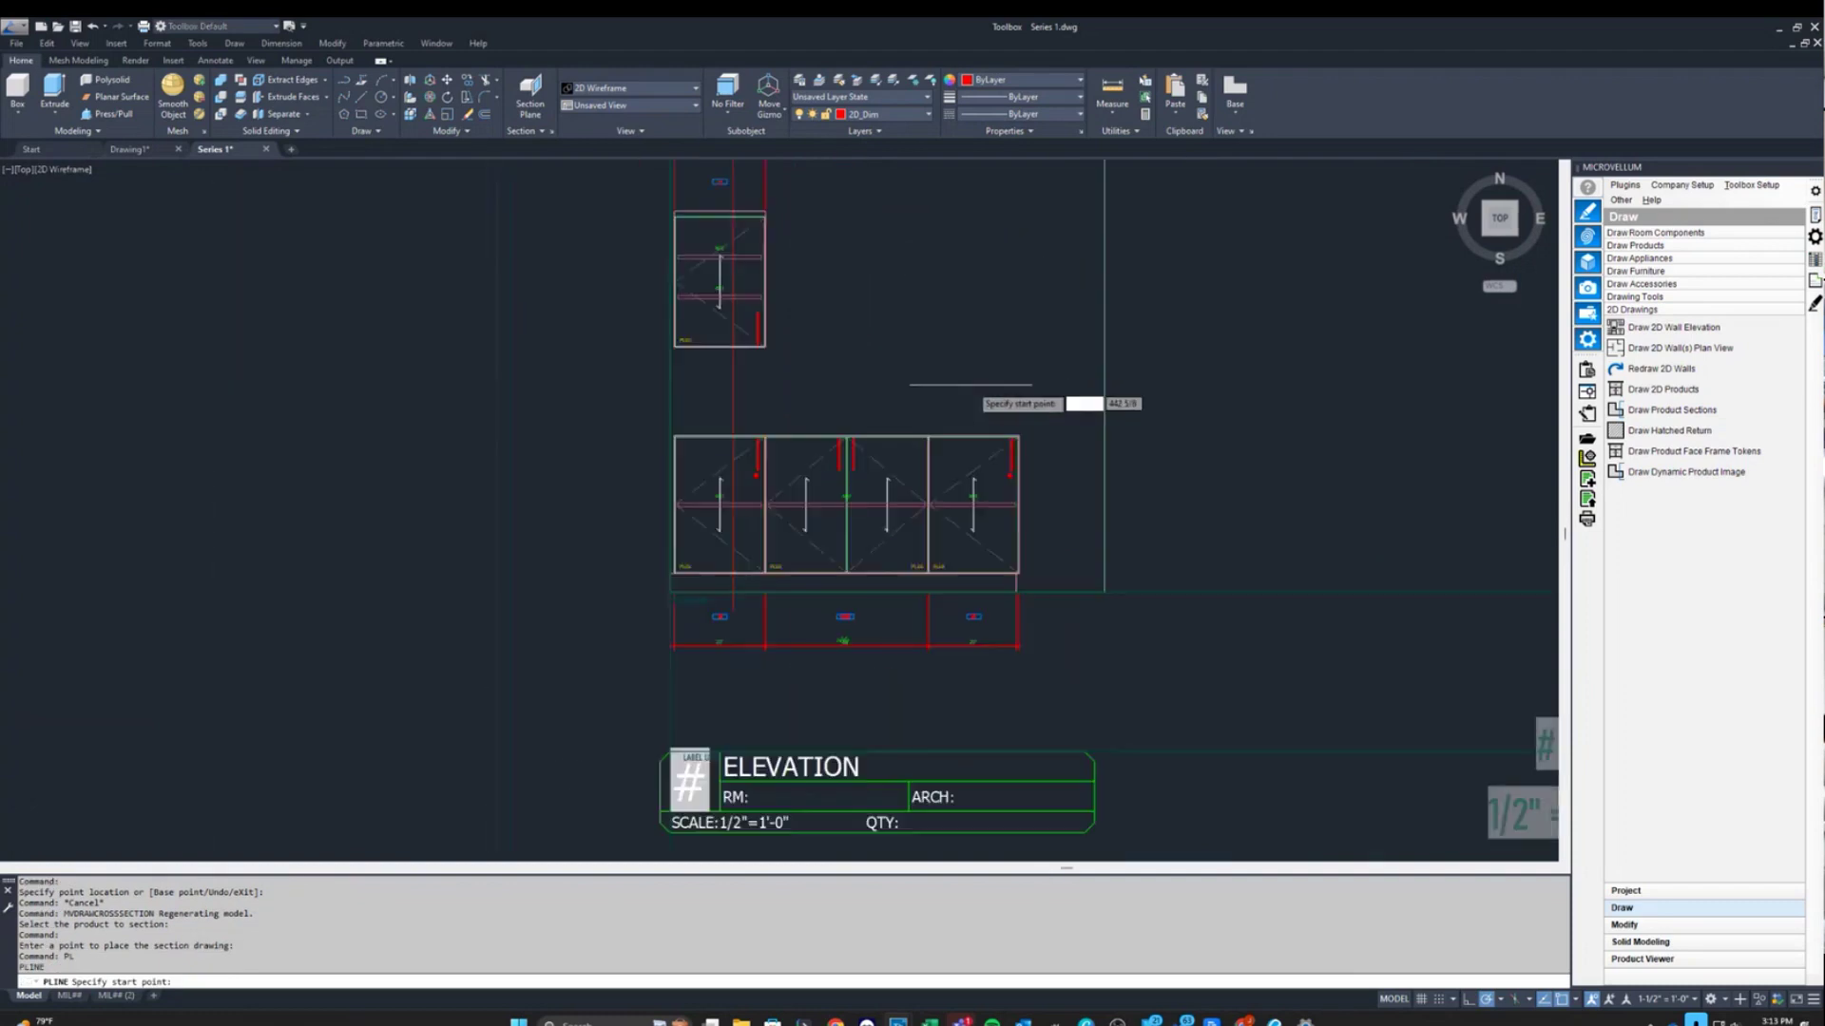
pyautogui.scroll(-1, 971, 385)
pyautogui.click(969, 399)
pyautogui.scroll(3, 970, 570)
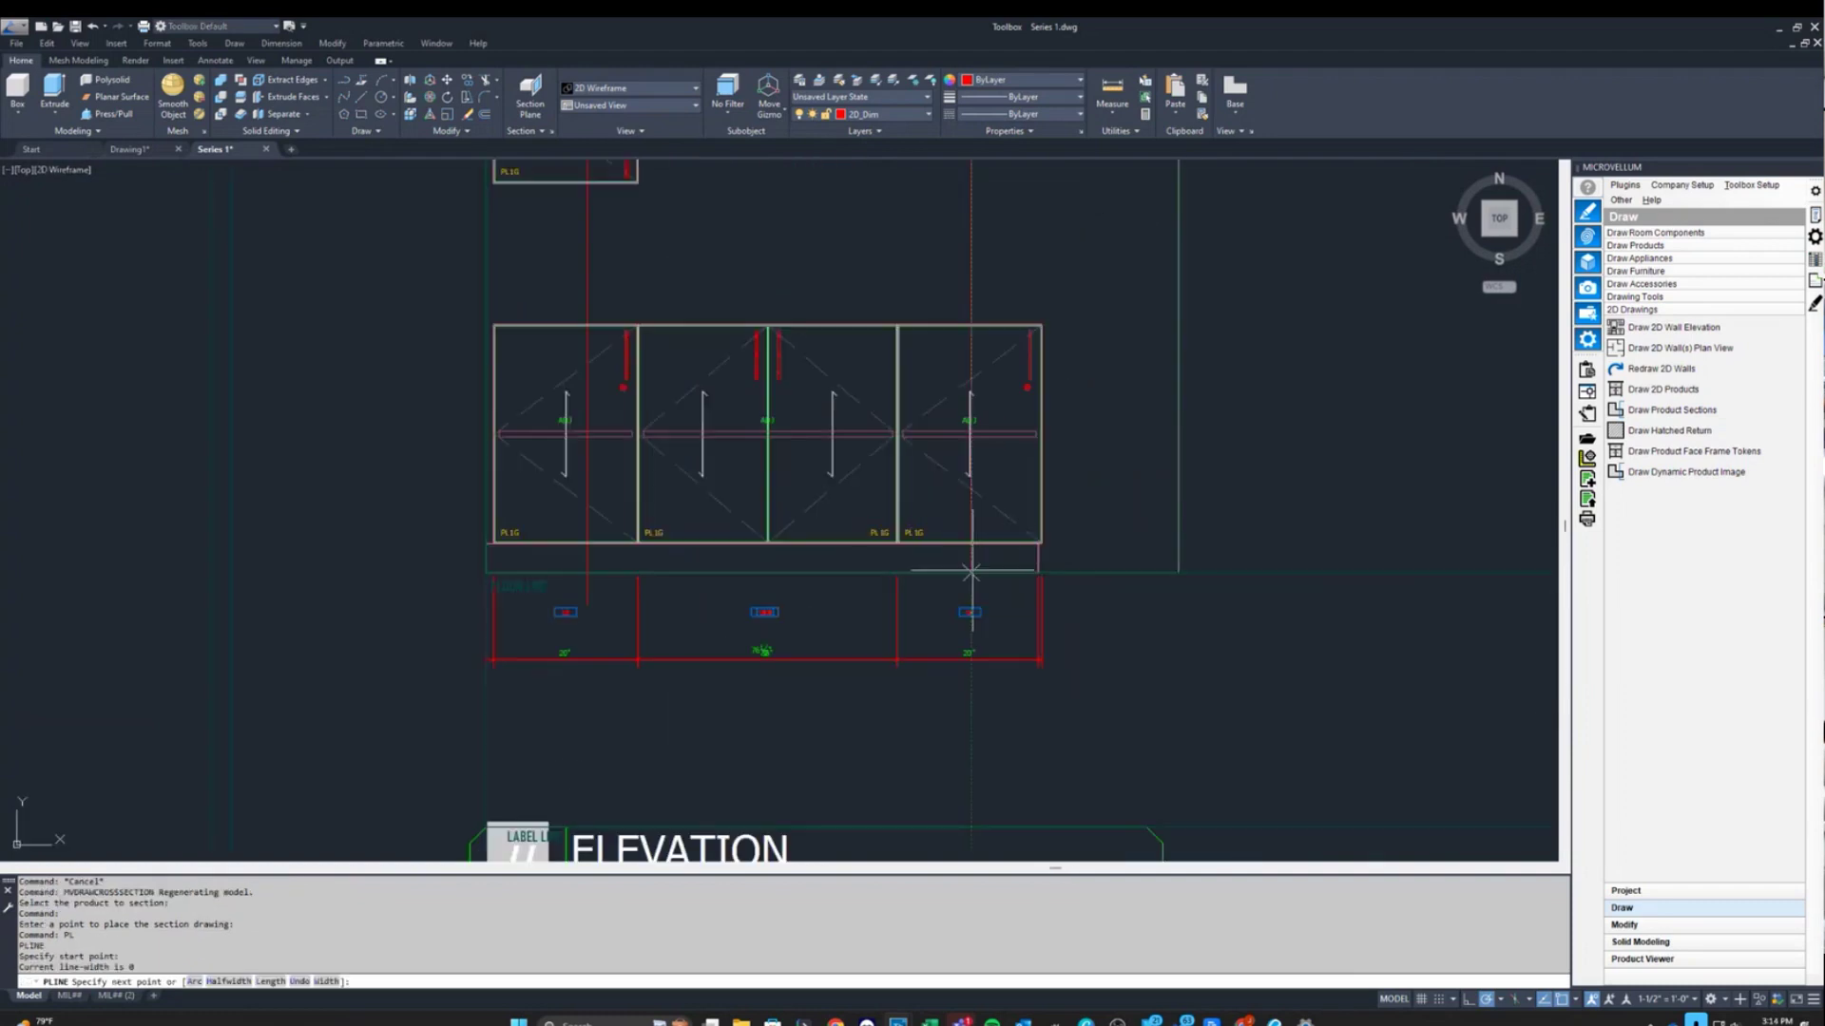
pyautogui.click(970, 591)
pyautogui.press('Return')
# Stretch the polyline's upper end up through the right-hand base cabinet and past the back wall in the plan view.
pyautogui.scroll(-3, 1055, 570)
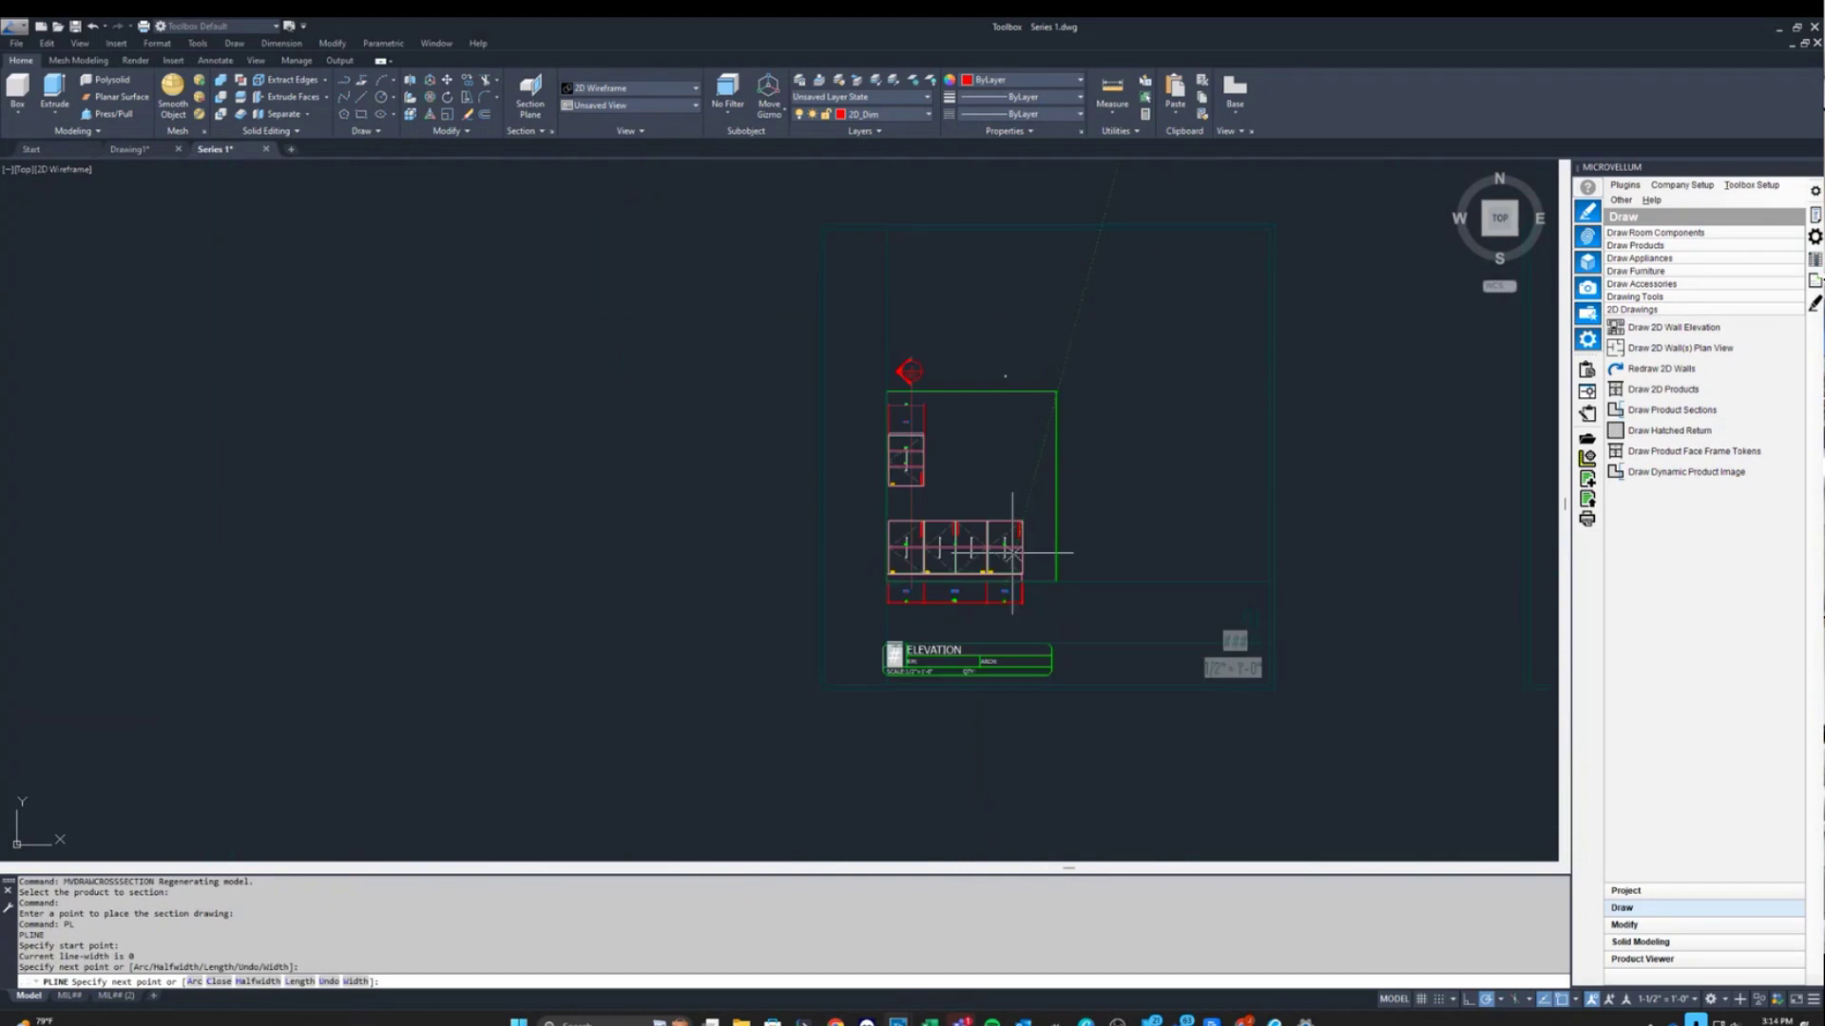
pyautogui.moveTo(940, 409); pyautogui.dragTo(1007, 589)
pyautogui.click(971, 432)
pyautogui.moveTo(973, 360); pyautogui.dragTo(970, 451, button='middle')
pyautogui.scroll(-2, 950, 456)
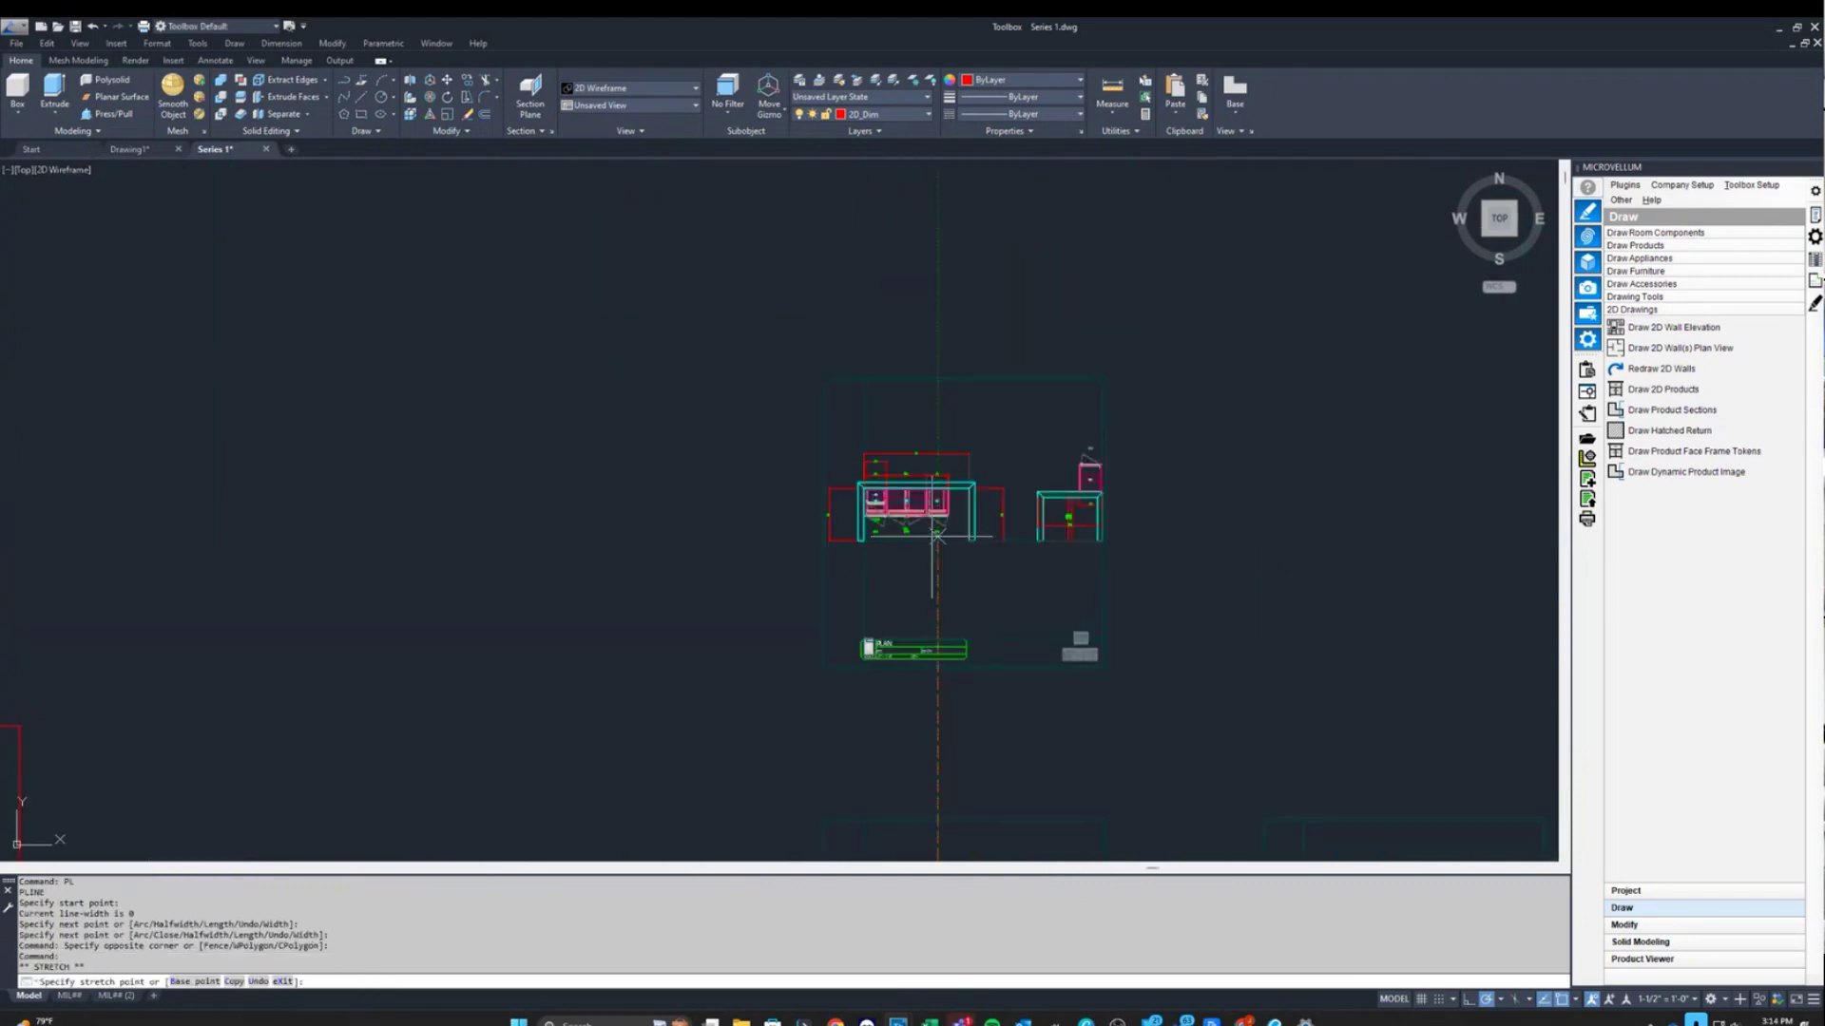
pyautogui.scroll(4, 959, 414)
pyautogui.press('Escape')
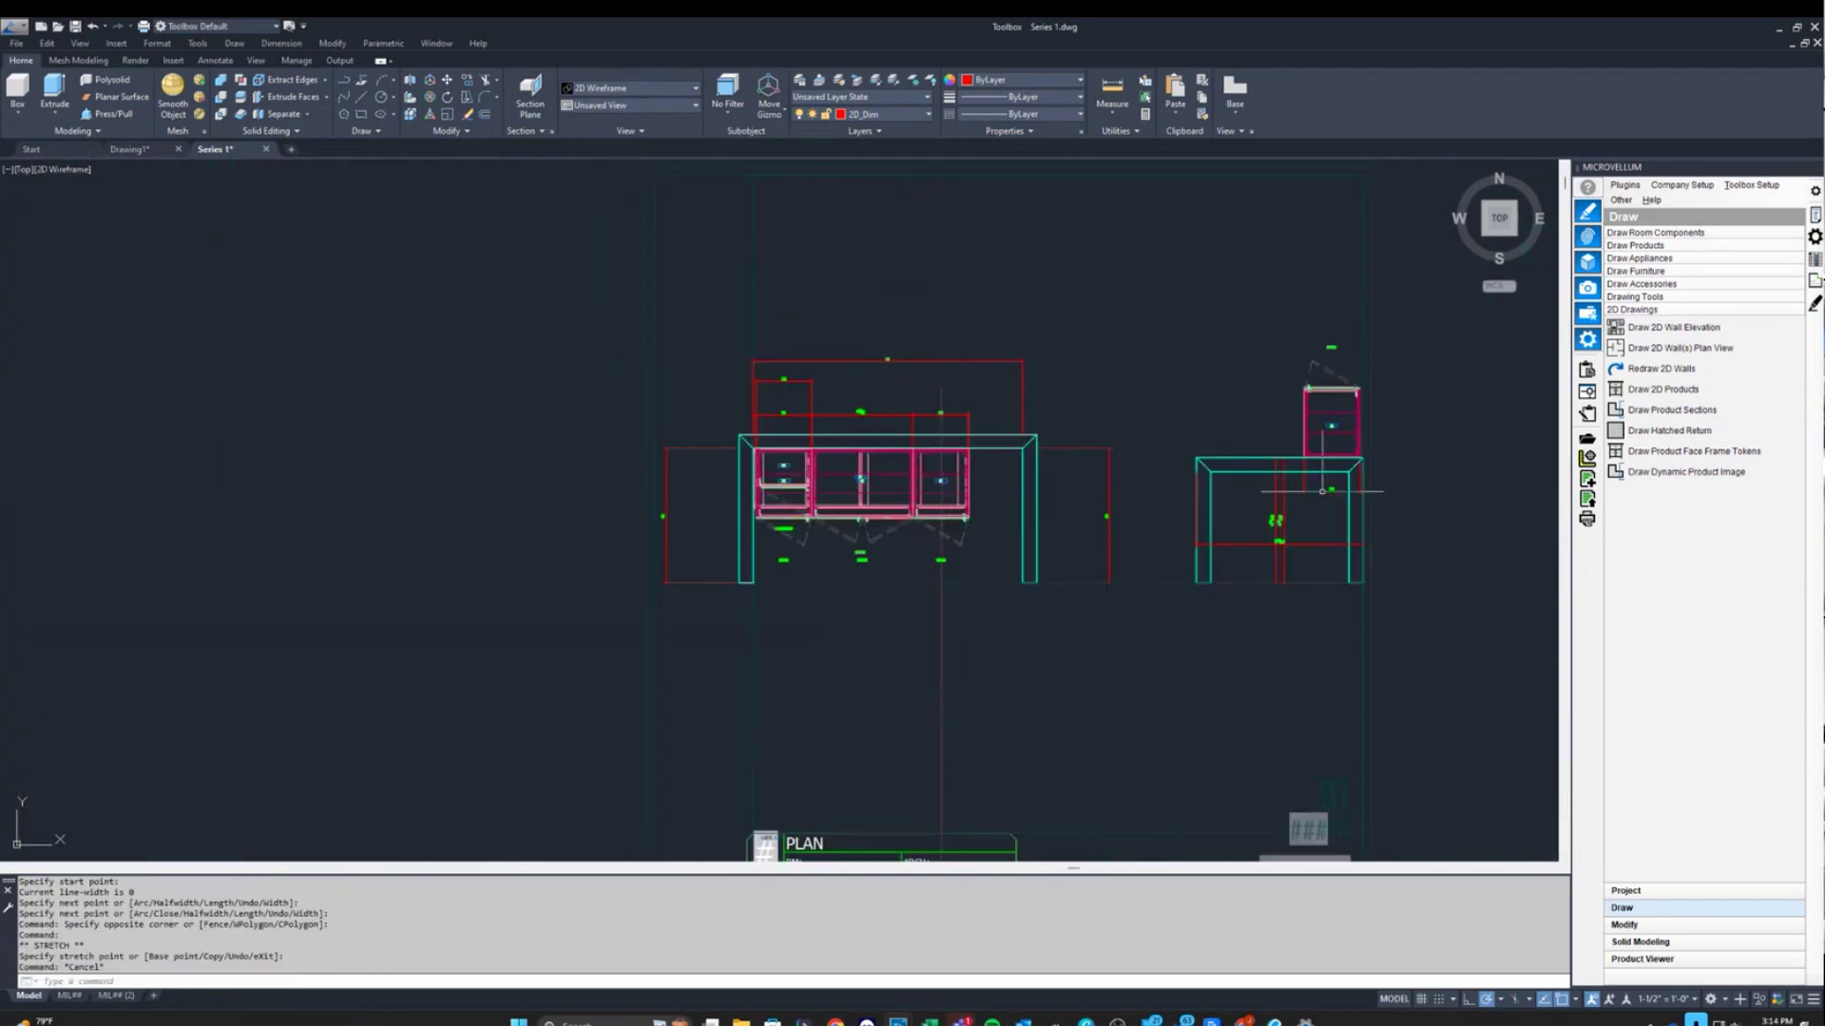
# Create a left-facing cross section of the back wall at the polyline's cutting plane, with drawing tokens added, and place it above the plan.
pyautogui.click(1687, 416)
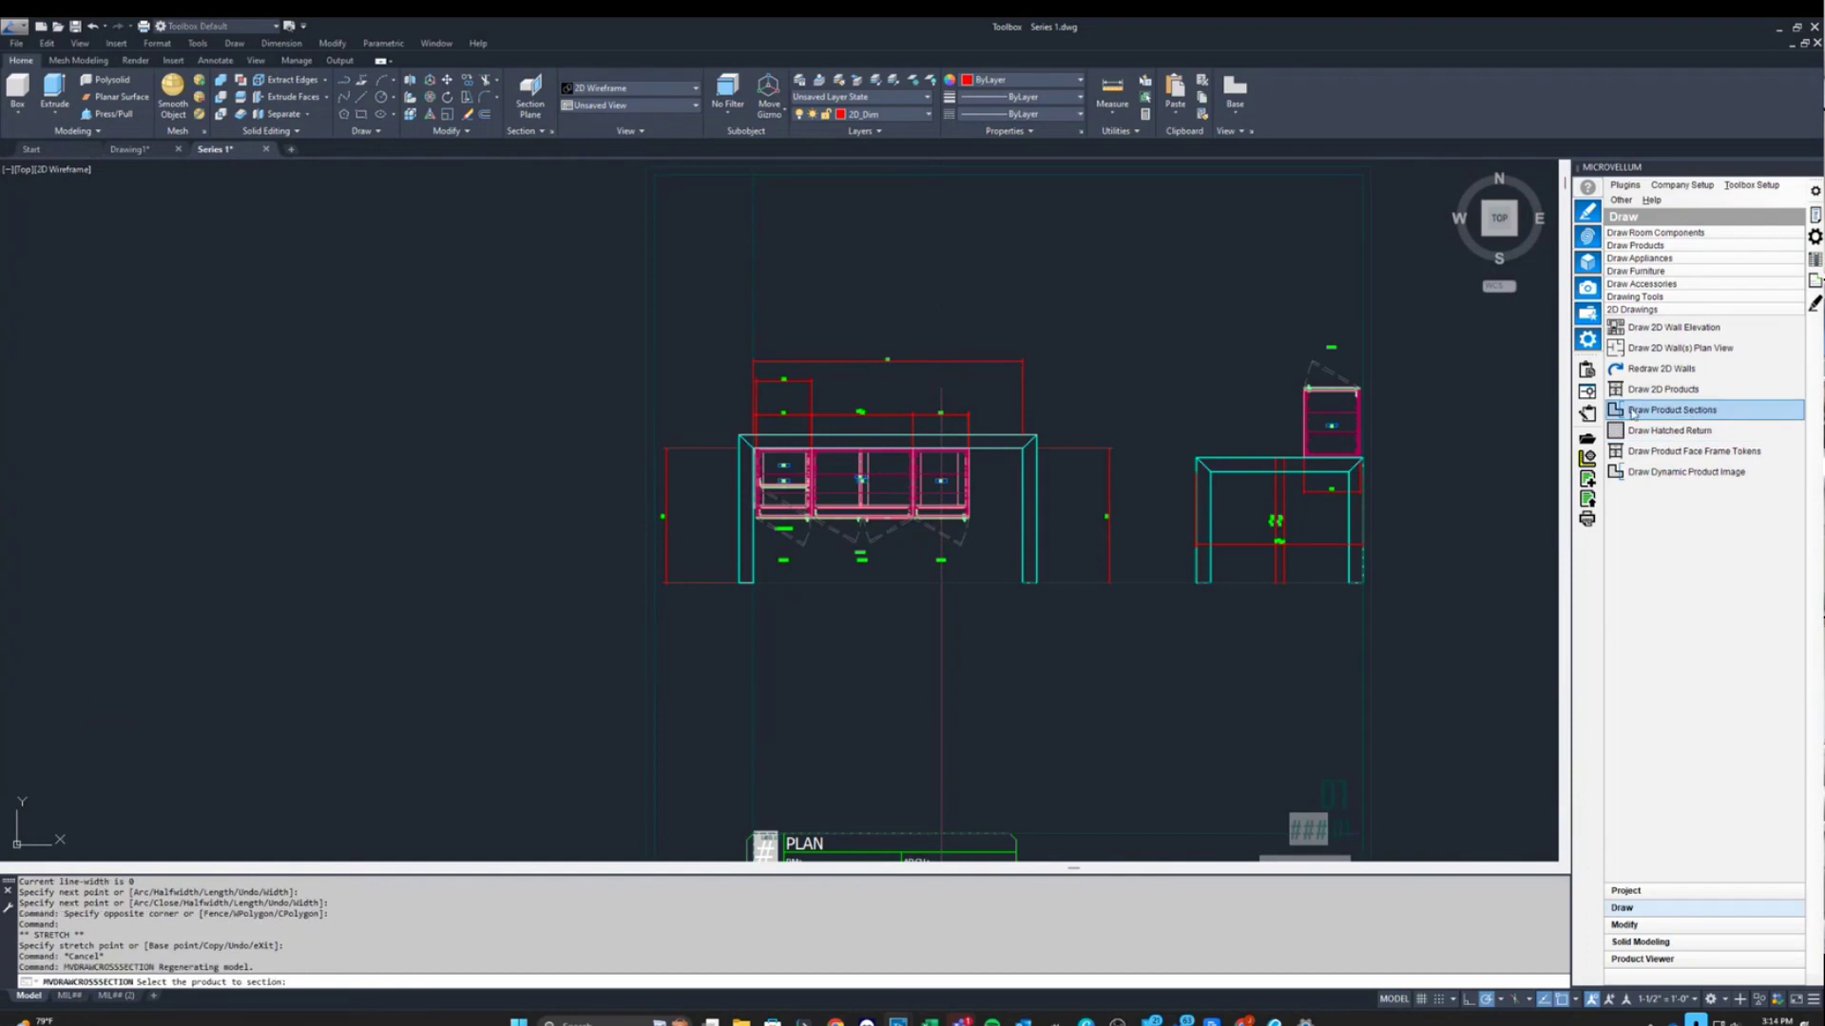
pyautogui.click(957, 441)
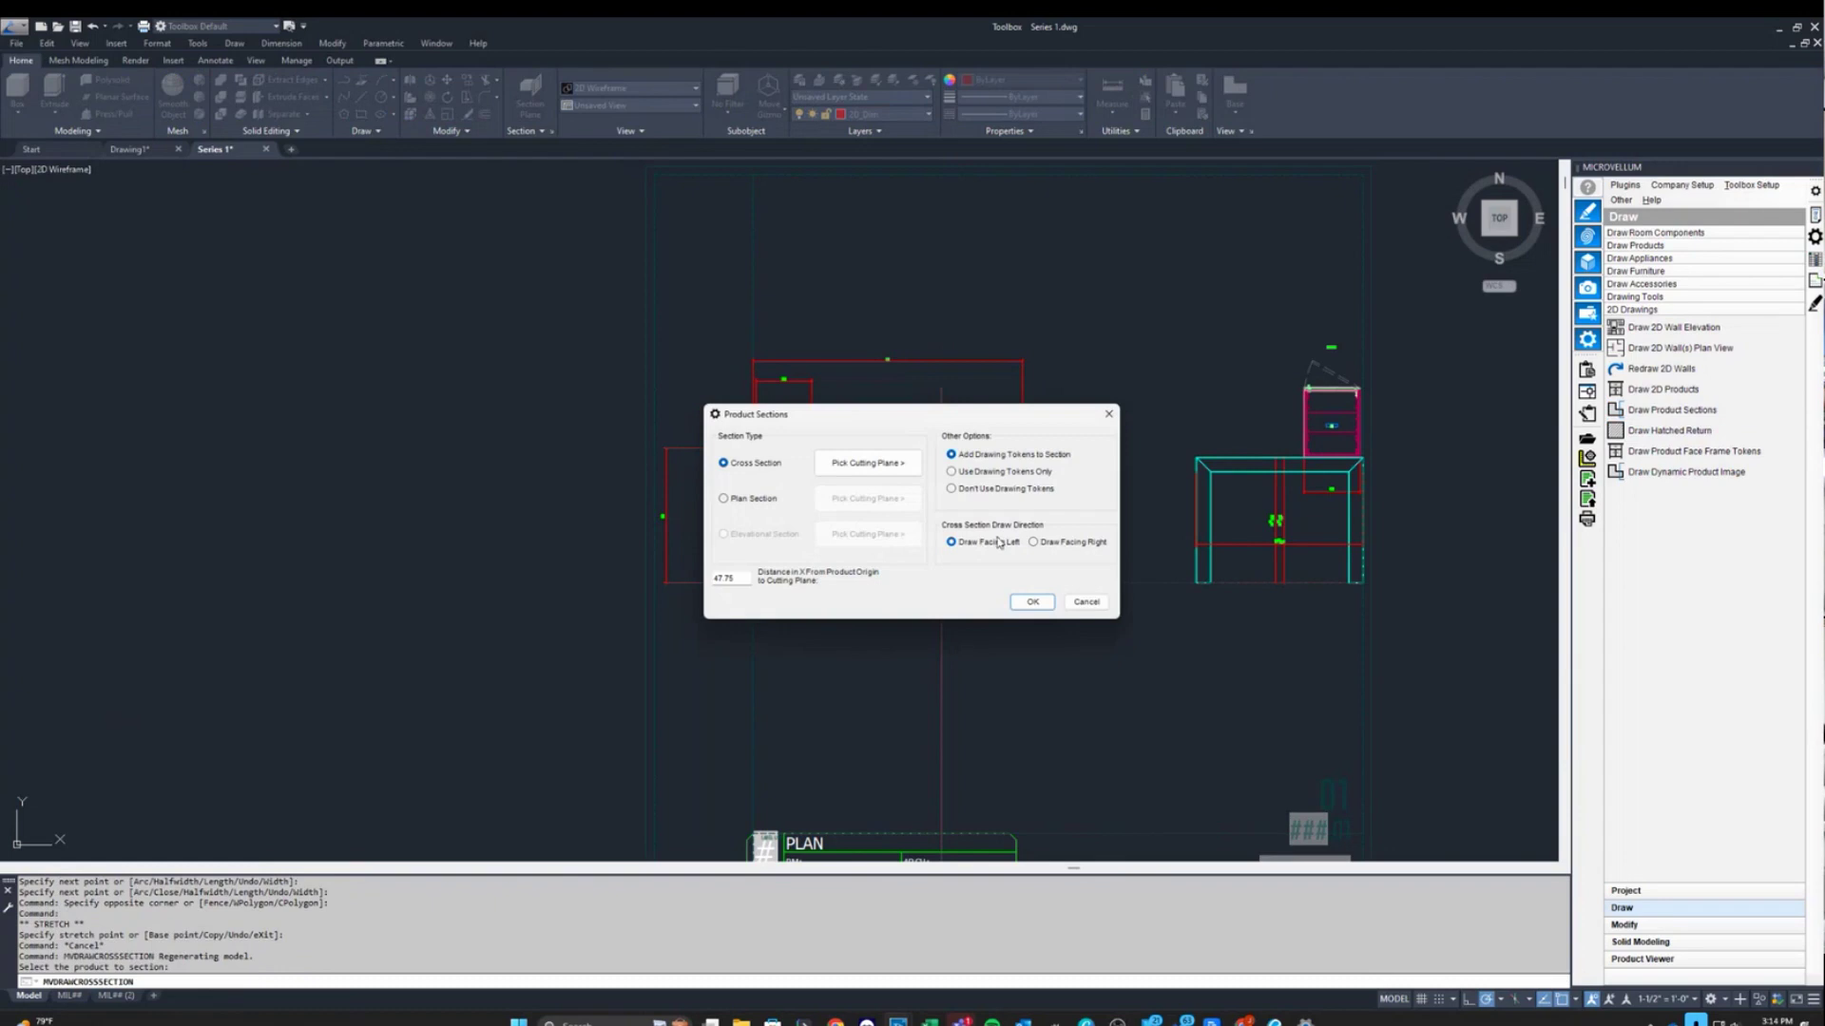
pyautogui.click(858, 464)
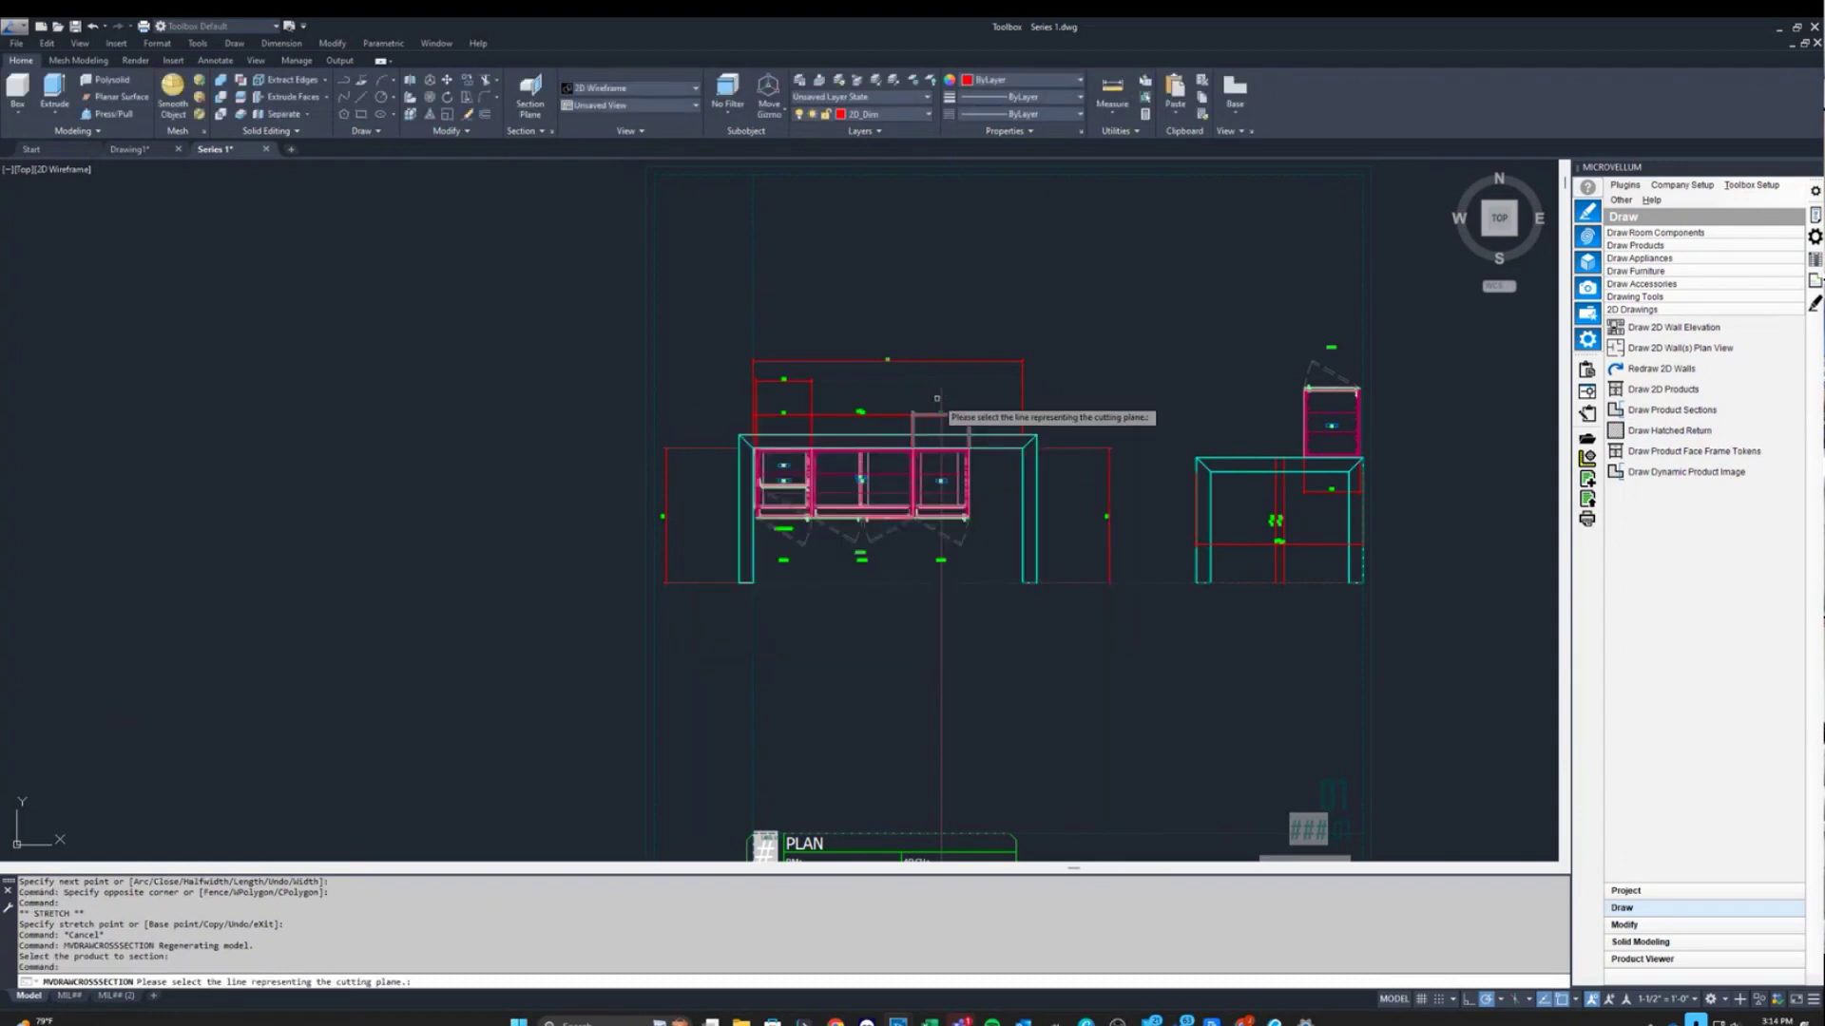
pyautogui.click(940, 393)
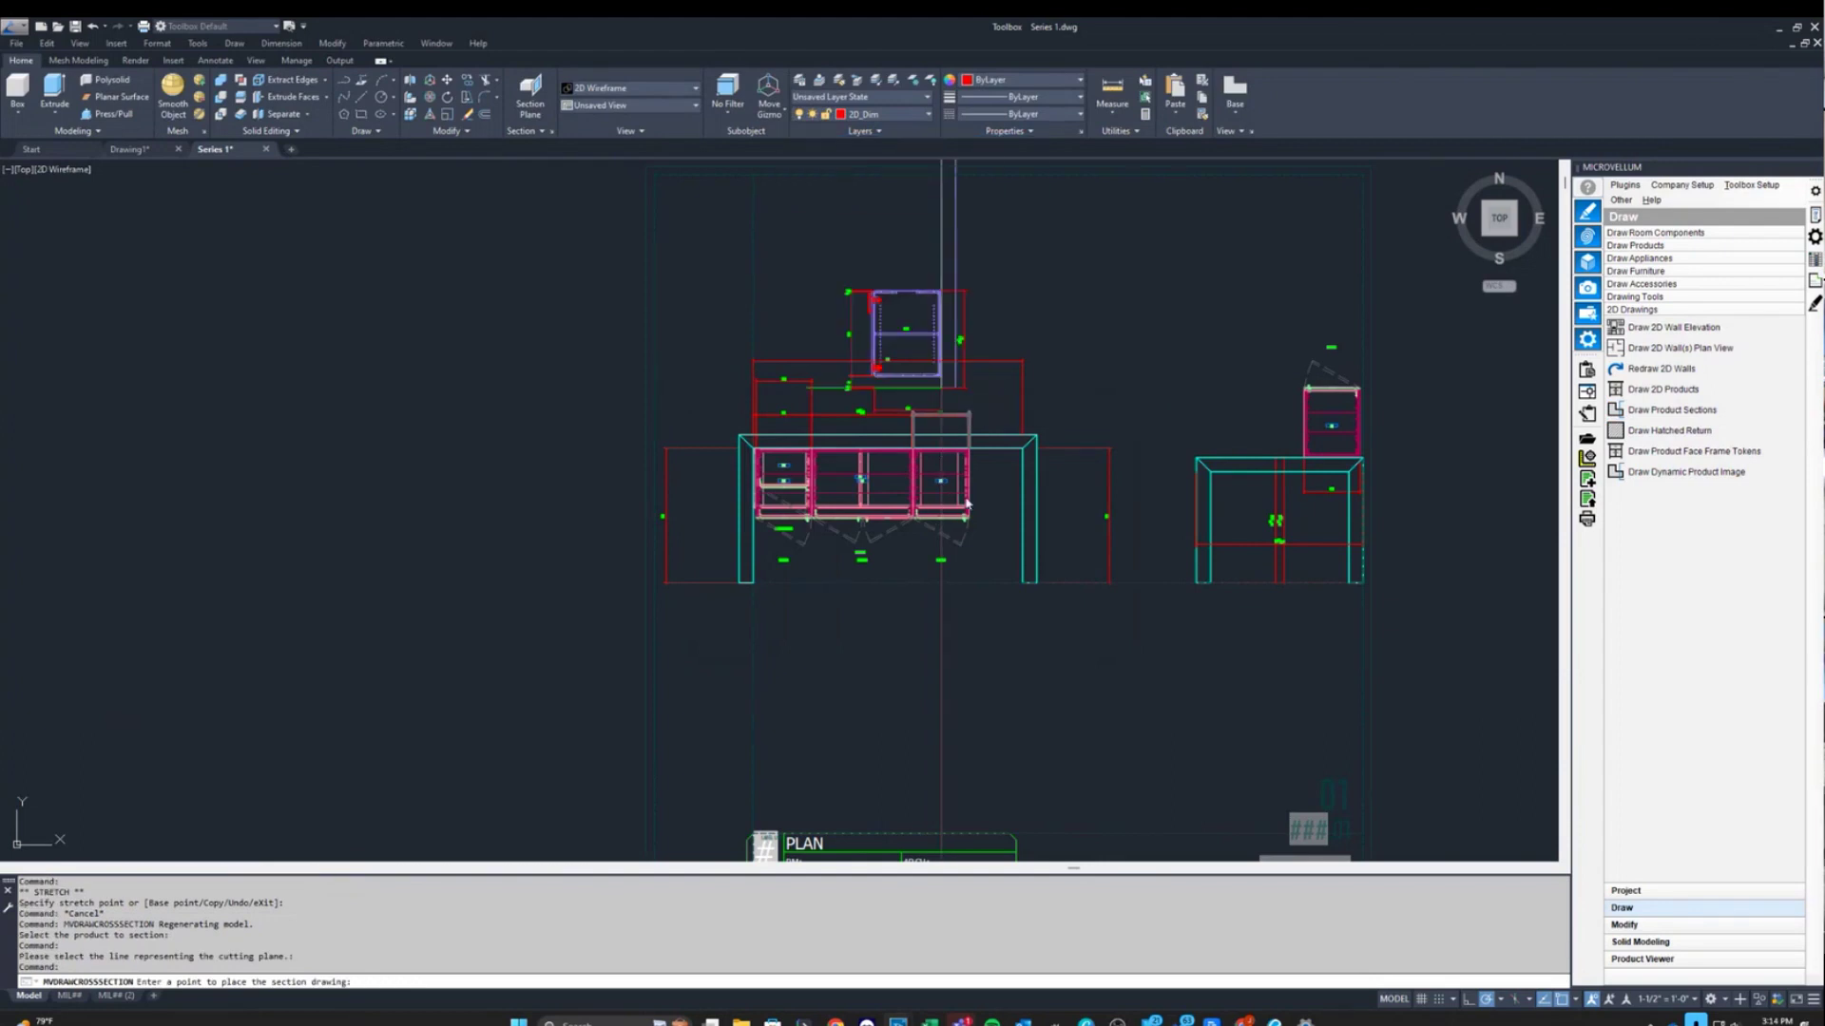
pyautogui.click(968, 373)
pyautogui.moveTo(969, 371); pyautogui.dragTo(970, 462, button='middle')
# Examine how the base cabinet and toe kick sit against the wall and floor lines in the section above the plan.
pyautogui.scroll(6, 945, 497)
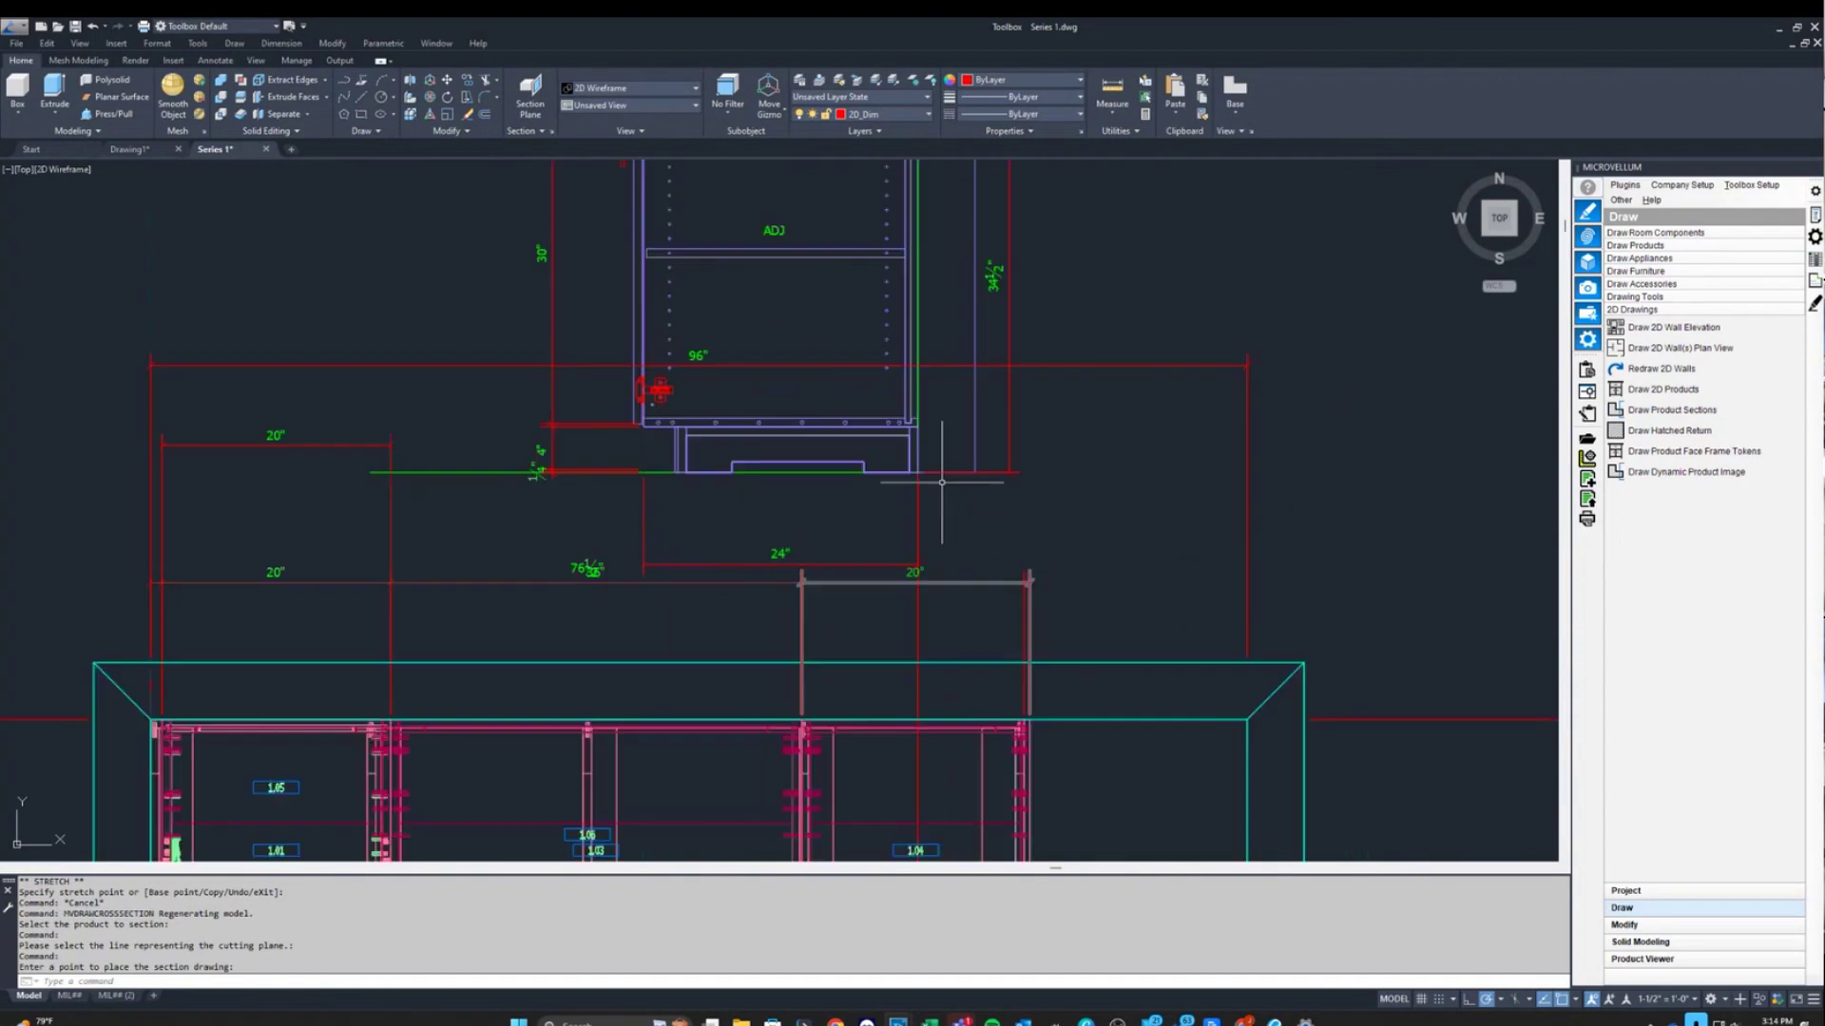
pyautogui.scroll(-4, 946, 497)
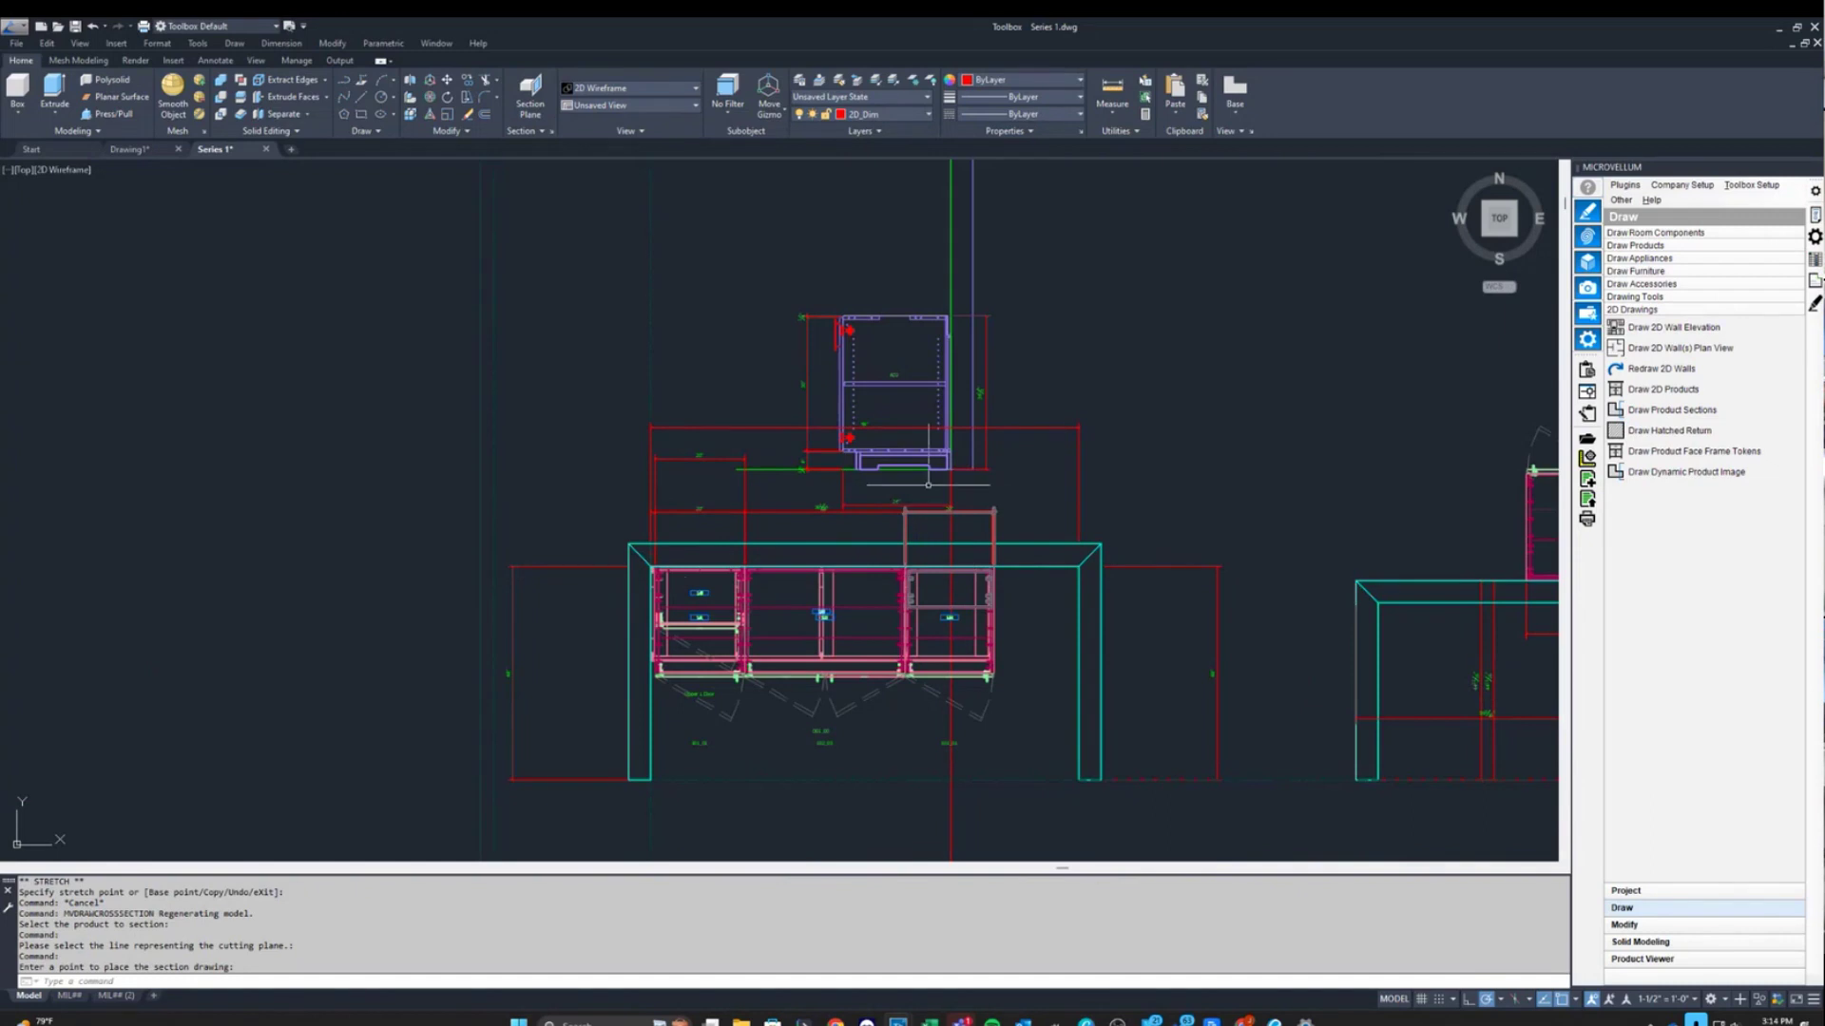
pyautogui.moveTo(928, 400); pyautogui.dragTo(940, 571, button='middle')
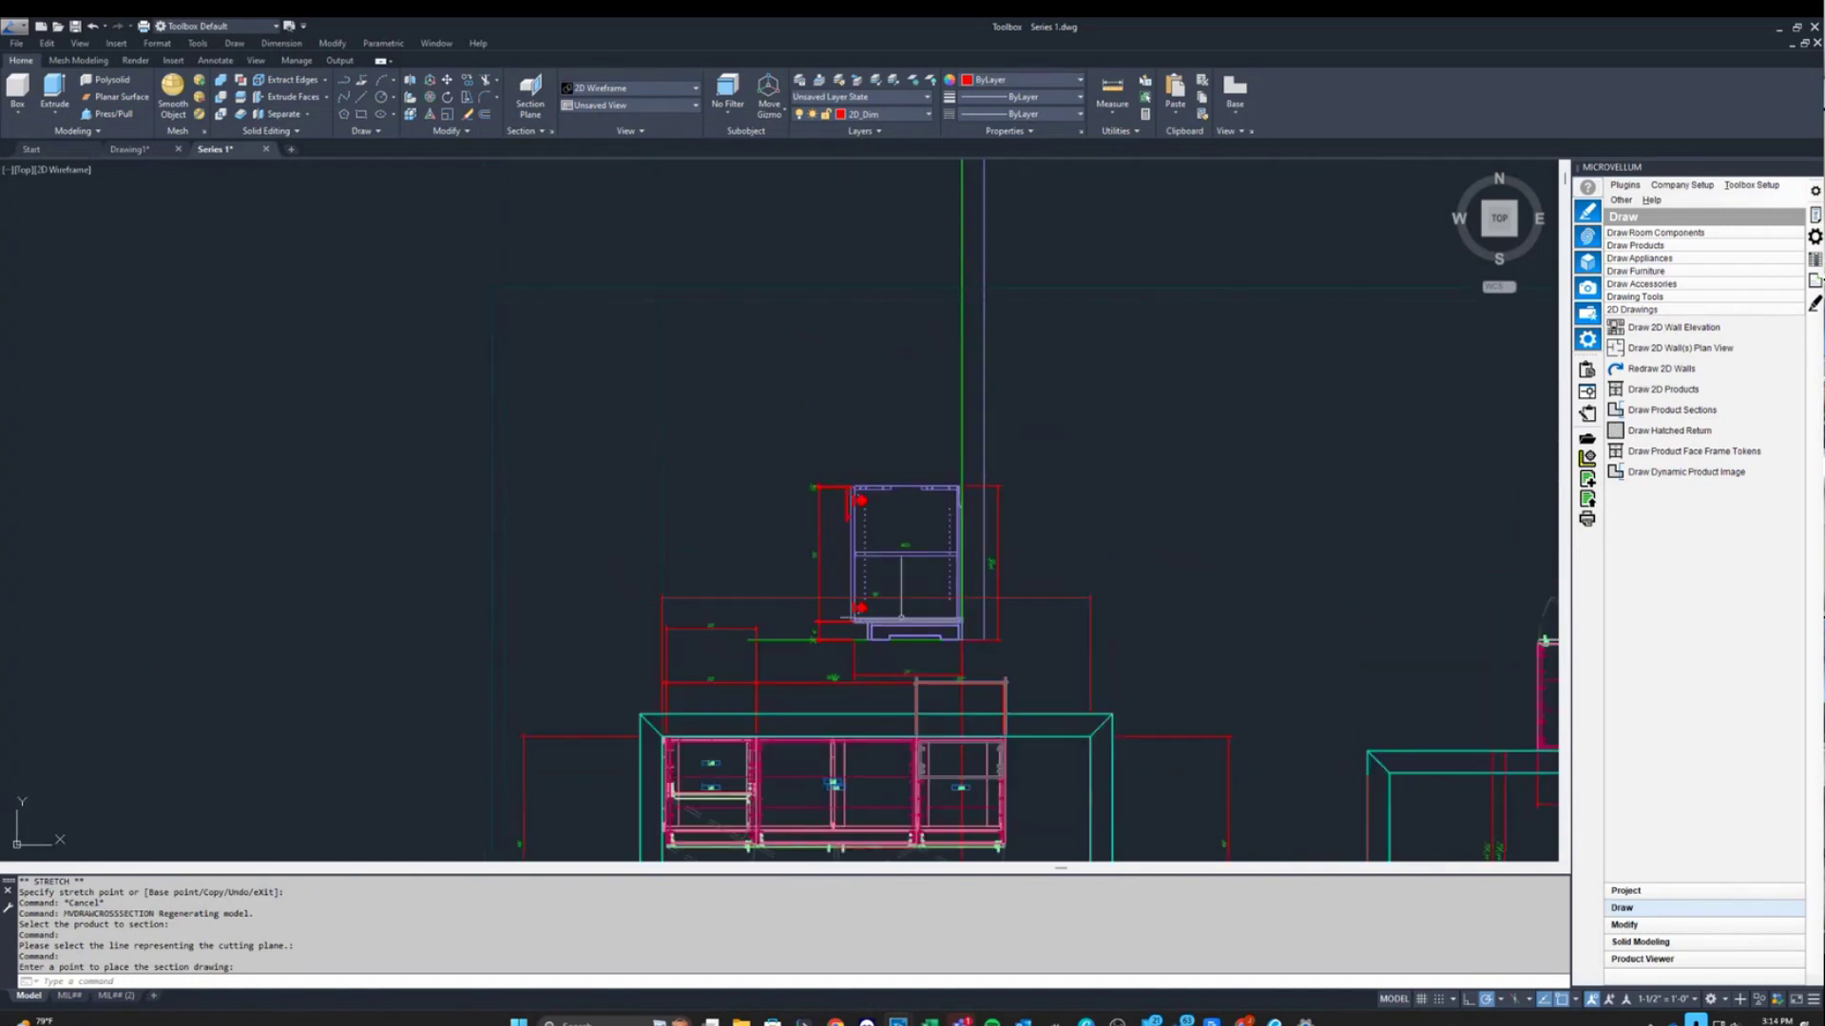
pyautogui.moveTo(951, 647); pyautogui.dragTo(926, 518, button='middle')
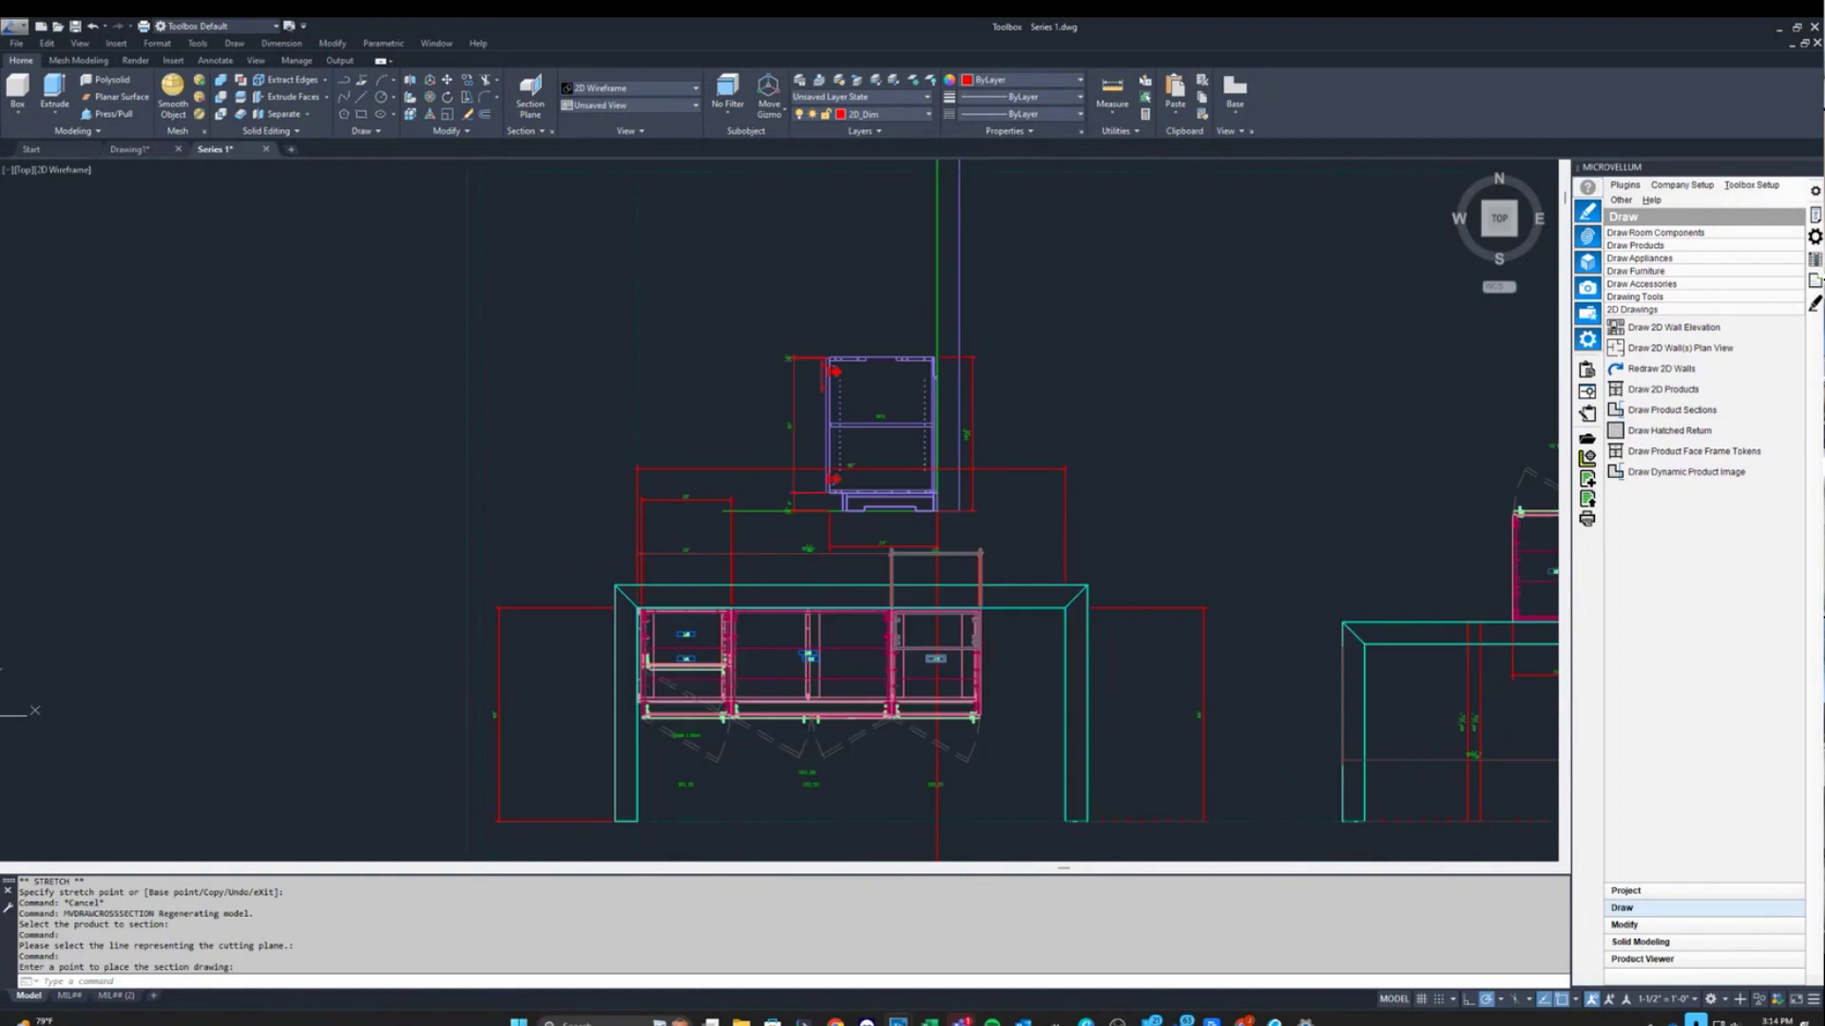
pyautogui.scroll(-3, 961, 523)
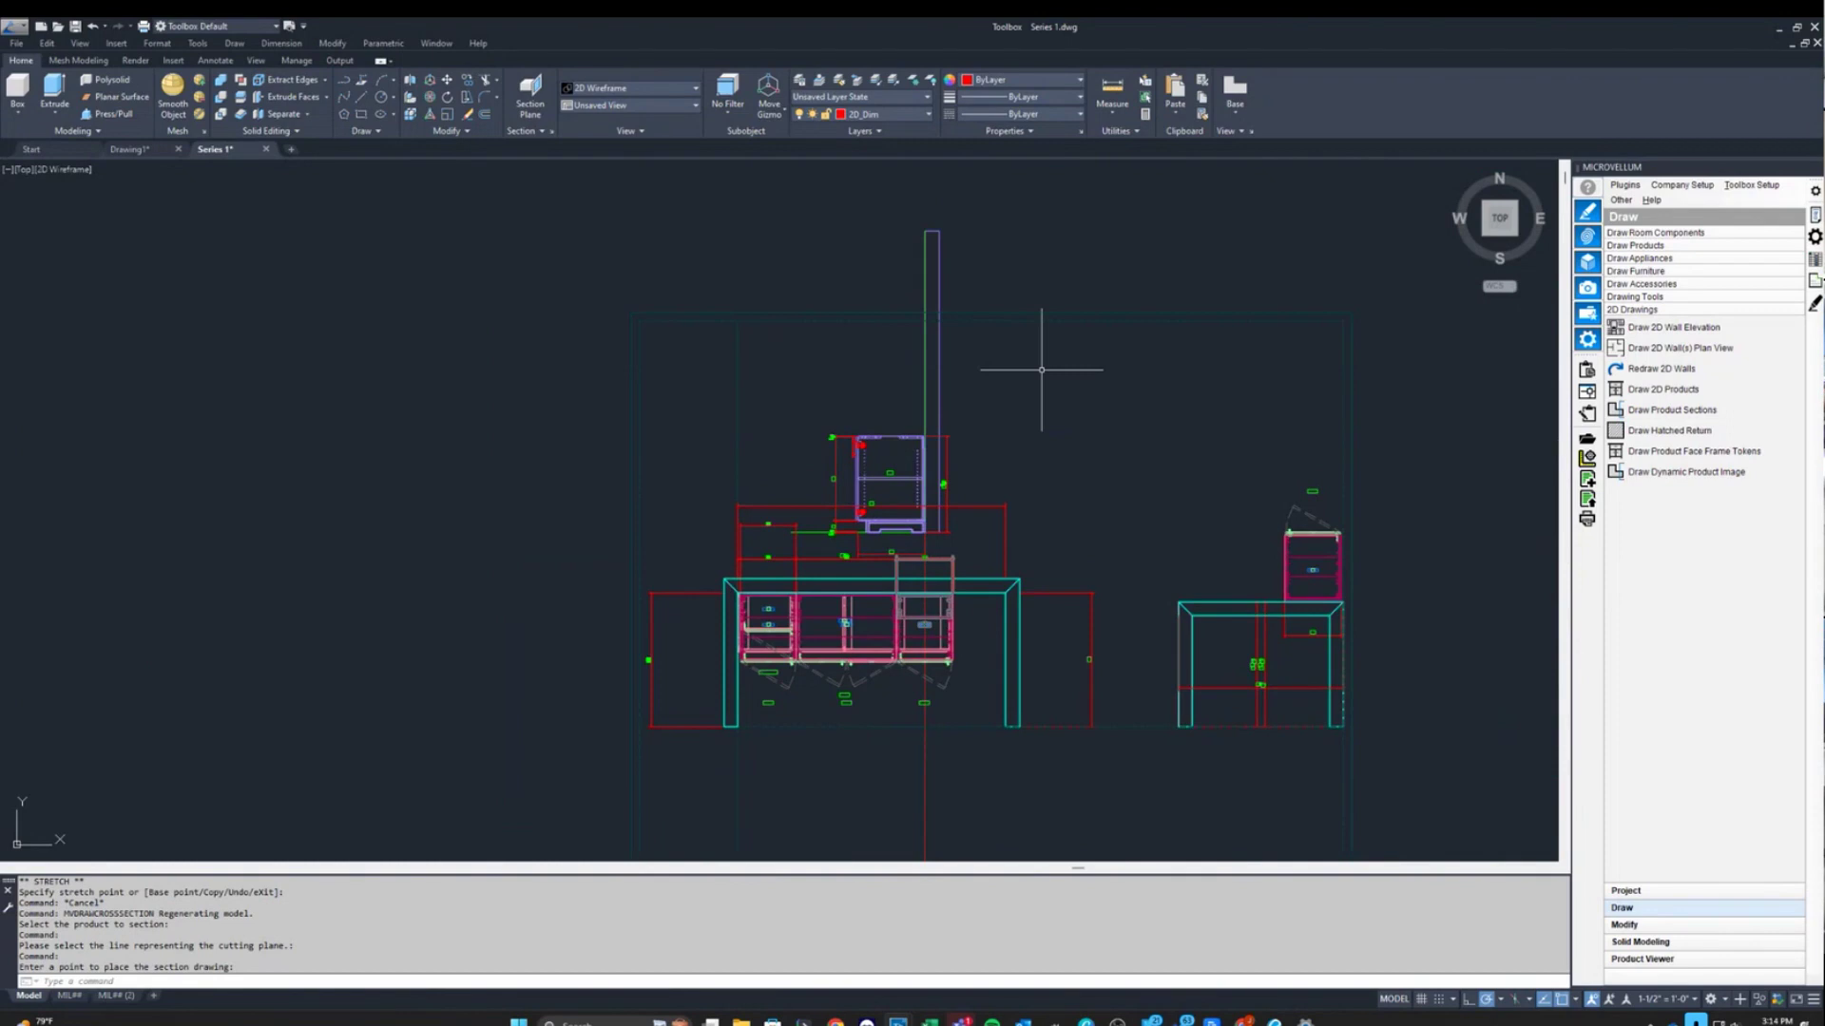
pyautogui.scroll(5, 915, 430)
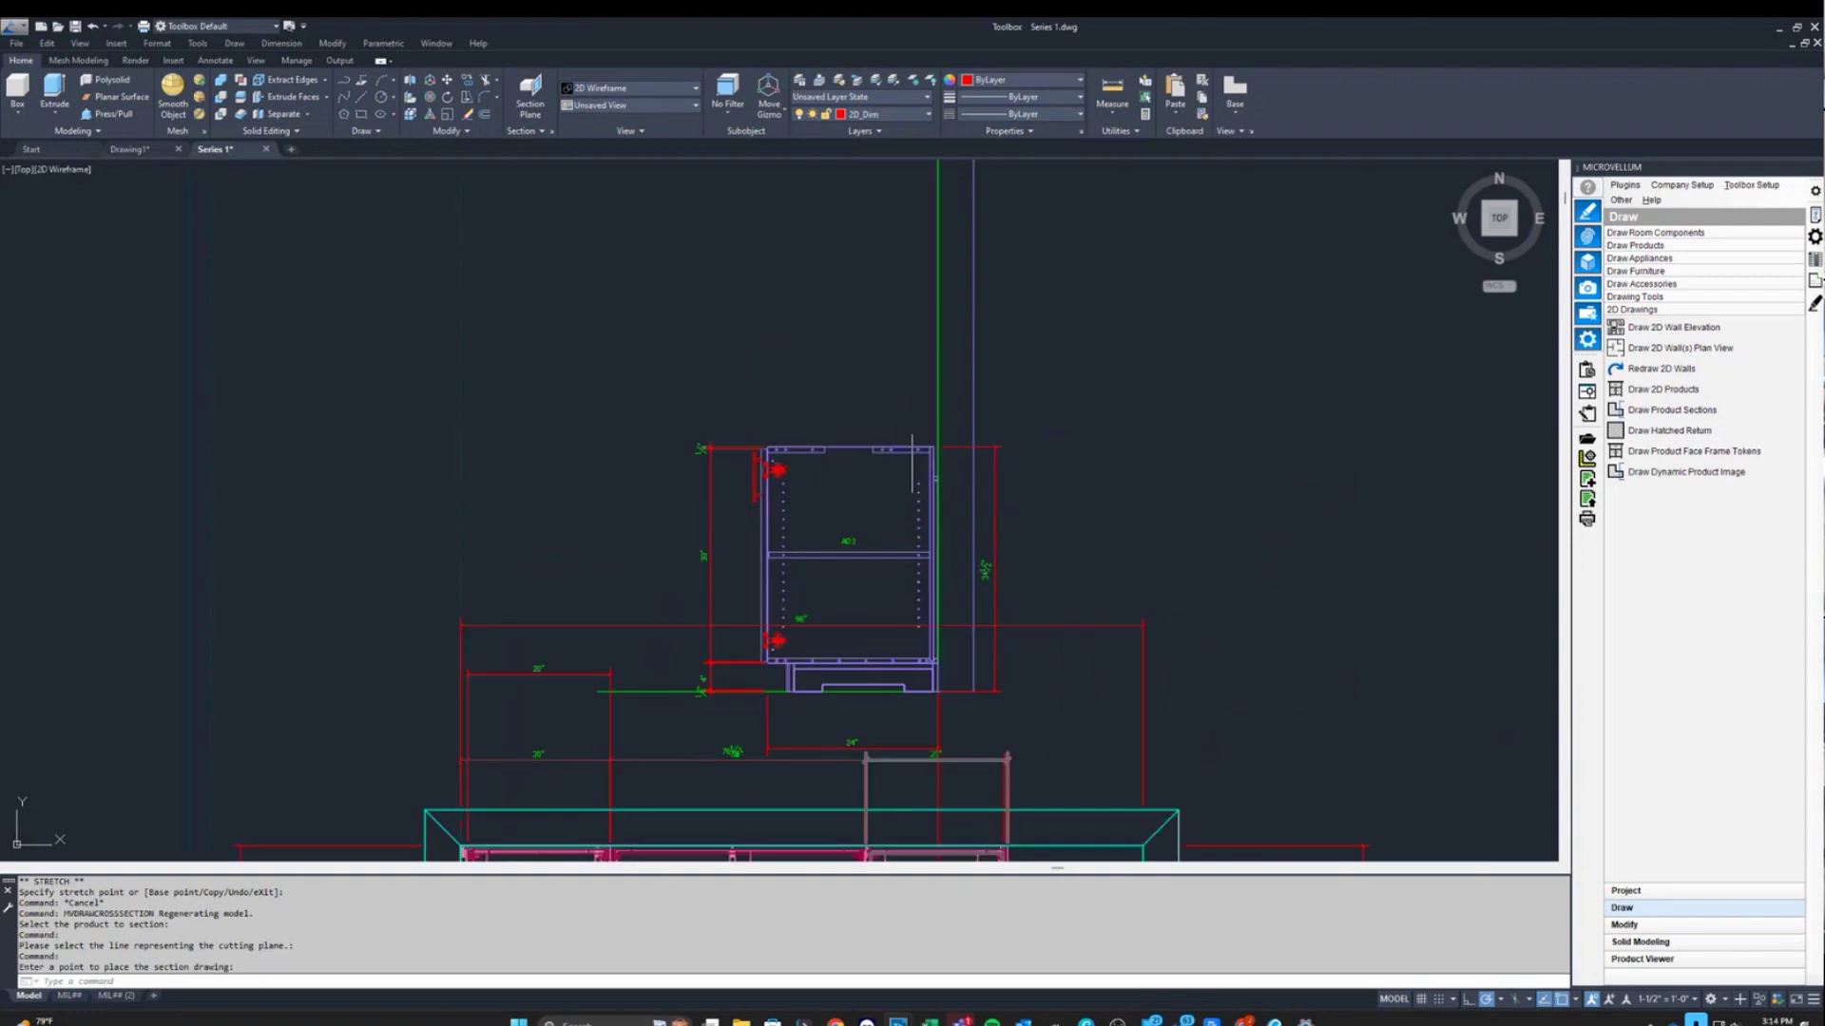
# Erase the section drawing above the plan view and the polyline used as its cutting plane.
pyautogui.scroll(-4, 907, 646)
pyautogui.click(925, 730)
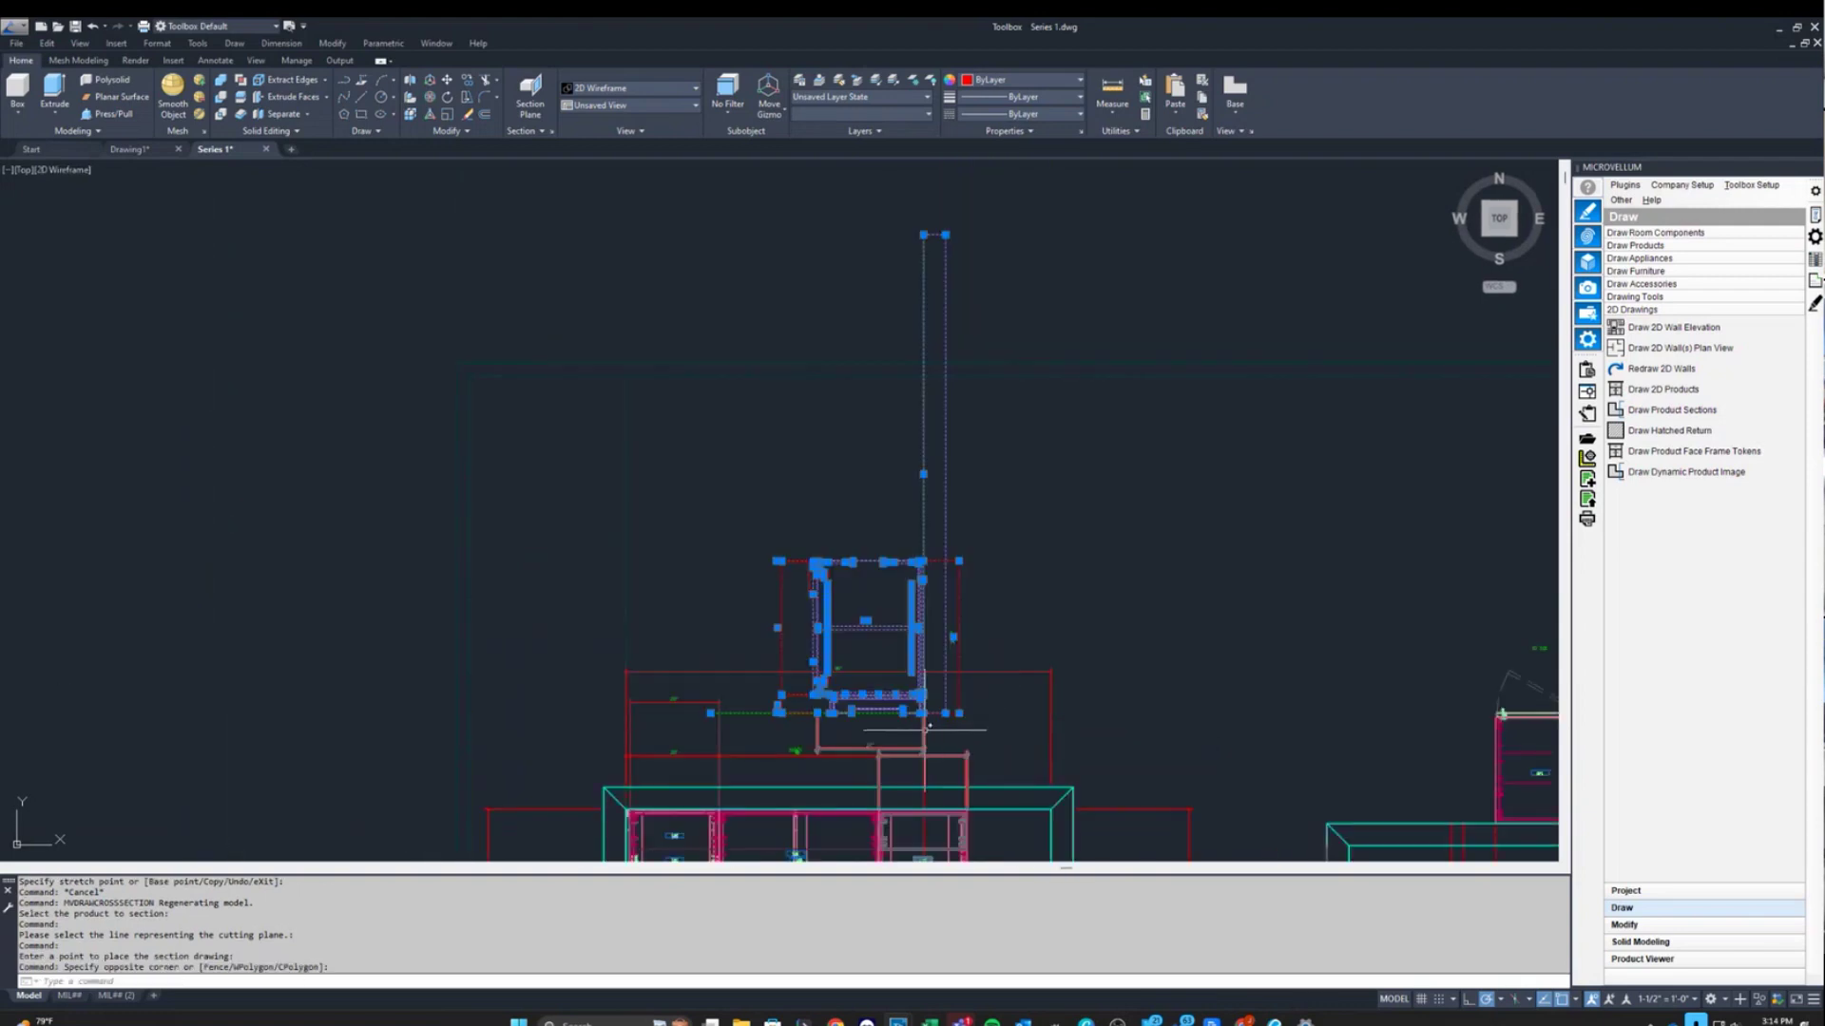
pyautogui.press('Delete')
pyautogui.scroll(-2, 928, 570)
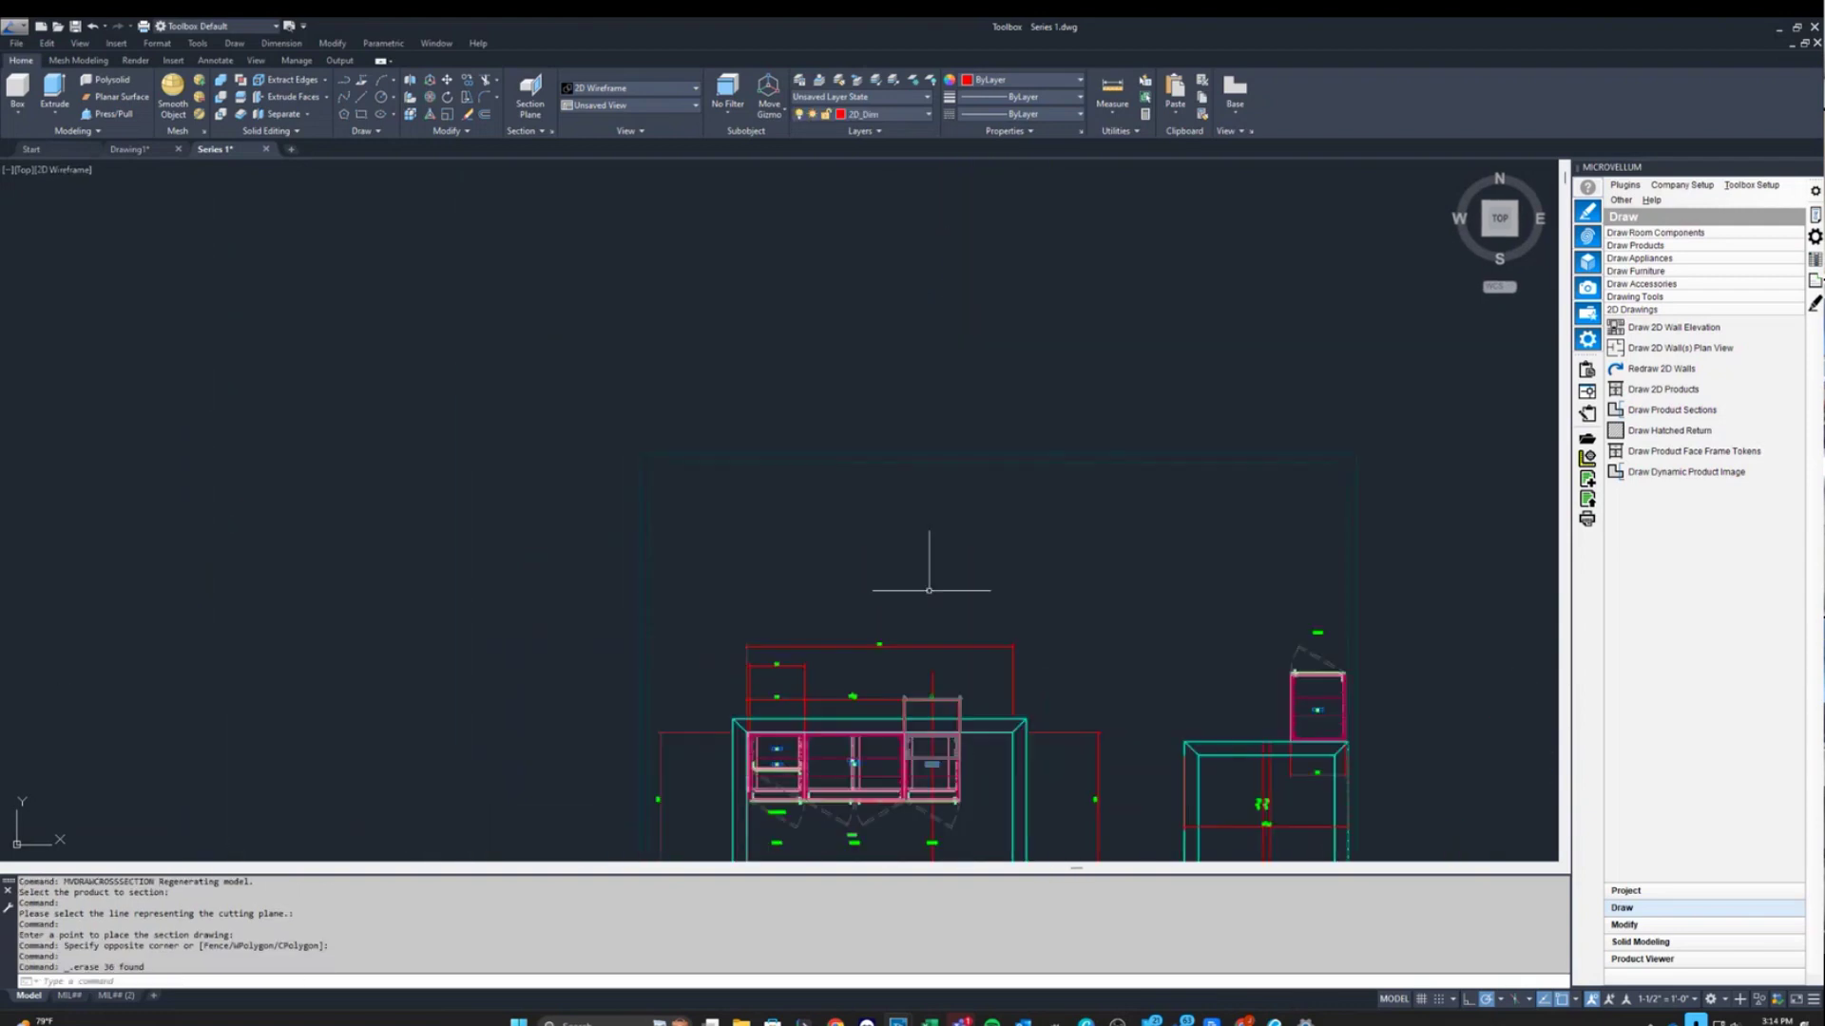
pyautogui.scroll(2, 922, 720)
pyautogui.scroll(2, 922, 720)
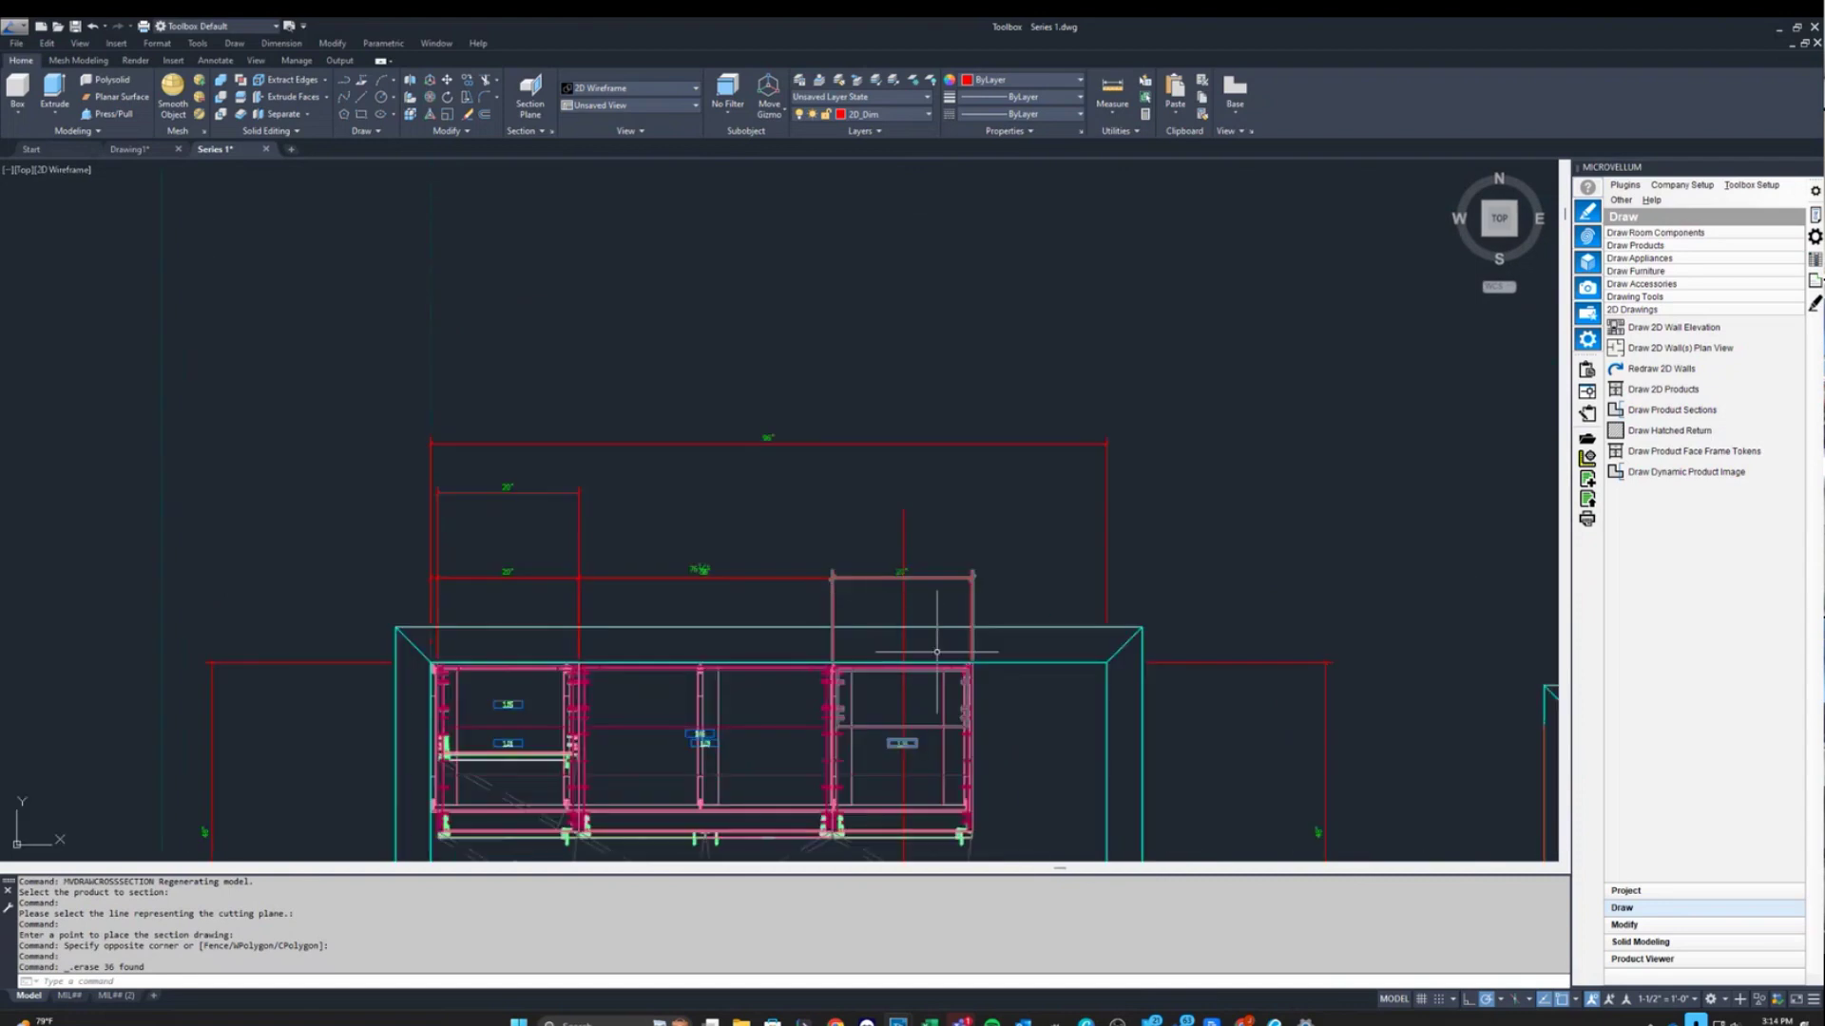
pyautogui.scroll(-2, 914, 592)
pyautogui.click(896, 551)
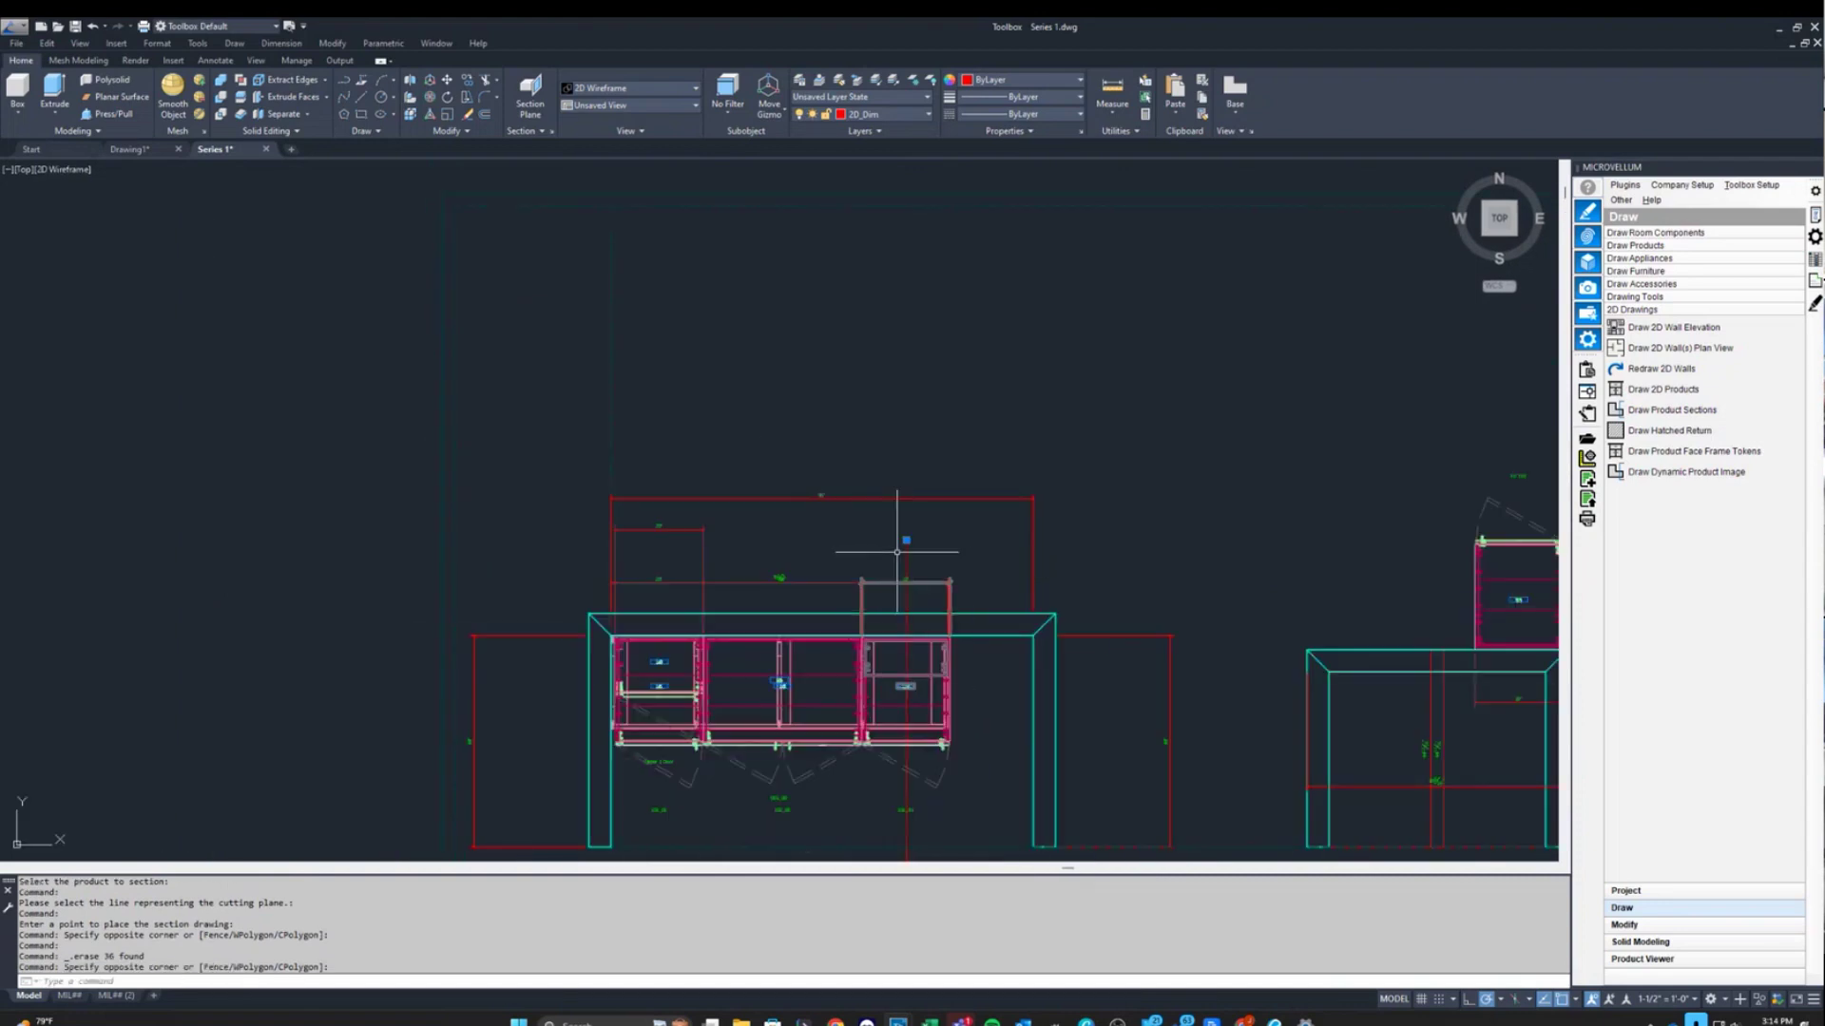
pyautogui.press('Delete')
pyautogui.scroll(-4, 879, 534)
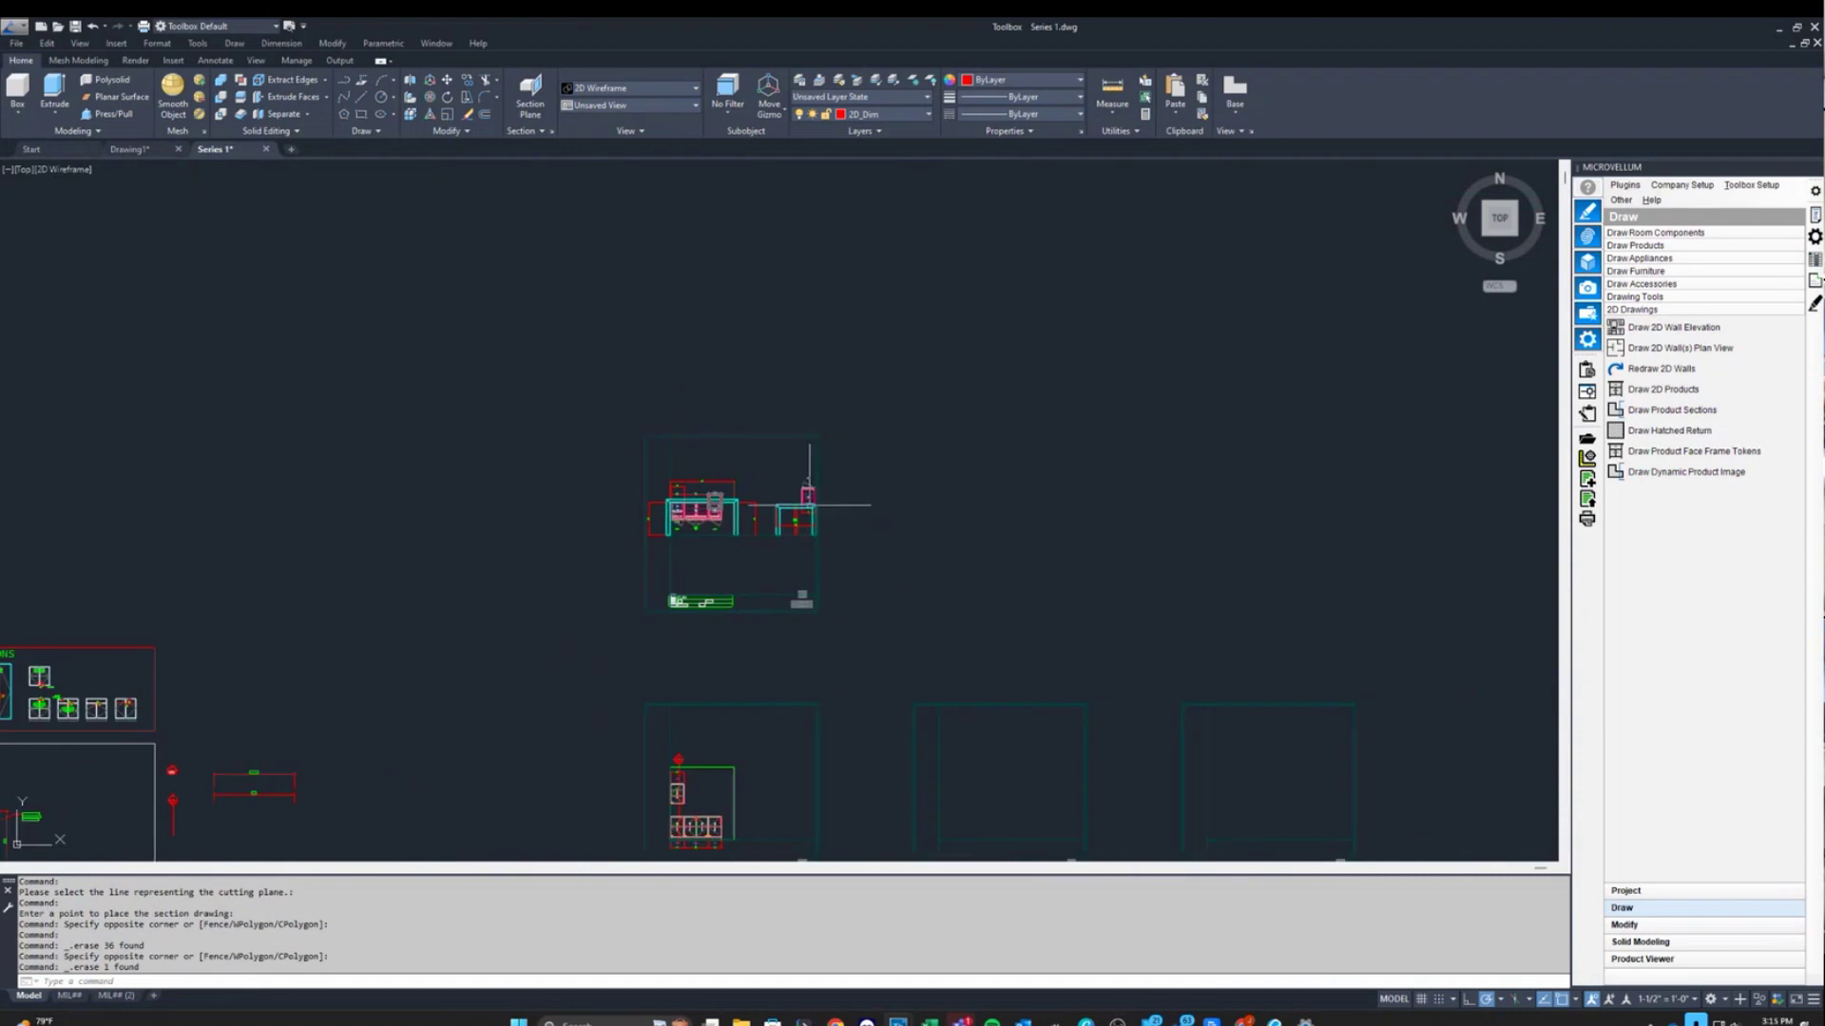